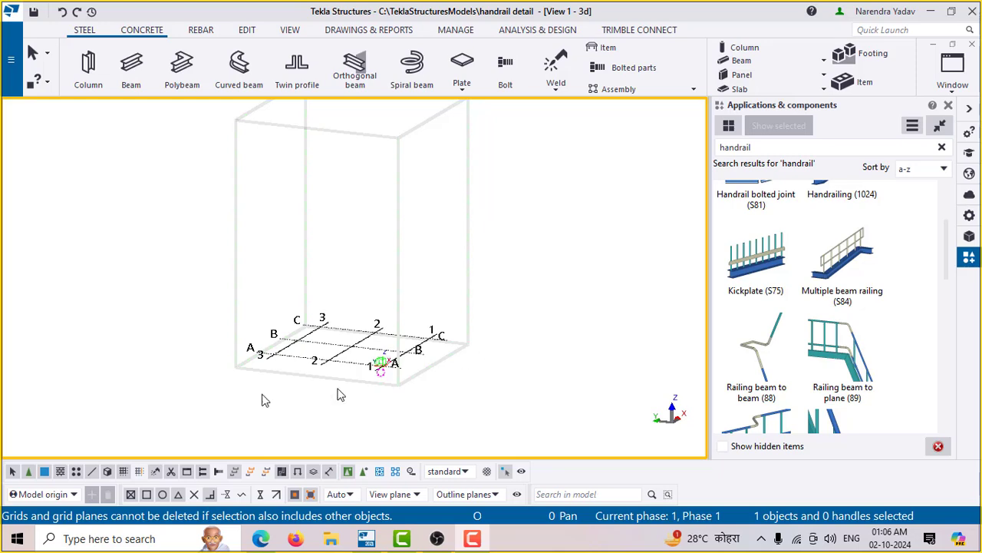
Step: Look through the railing and stanchion components found for "handrail" down to the end of the results
{"action": "scroll", "coordinate": [868, 324], "scroll_direction": "down", "scroll_amount": 3}
{"action": "scroll", "coordinate": [867, 324], "scroll_direction": "down", "scroll_amount": 2}
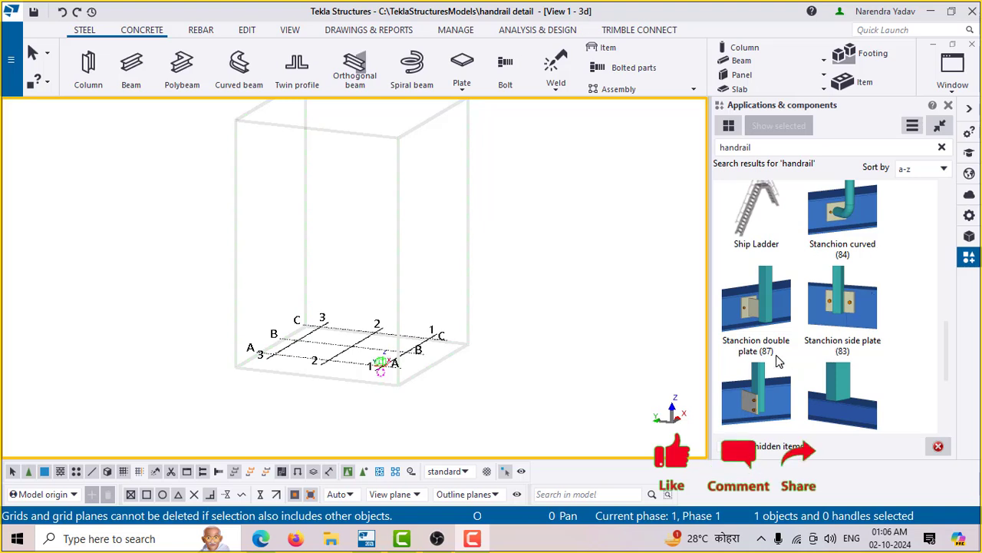
{"action": "scroll", "coordinate": [894, 345], "scroll_direction": "down", "scroll_amount": 2}
{"action": "scroll", "coordinate": [894, 345], "scroll_direction": "down", "scroll_amount": 1}
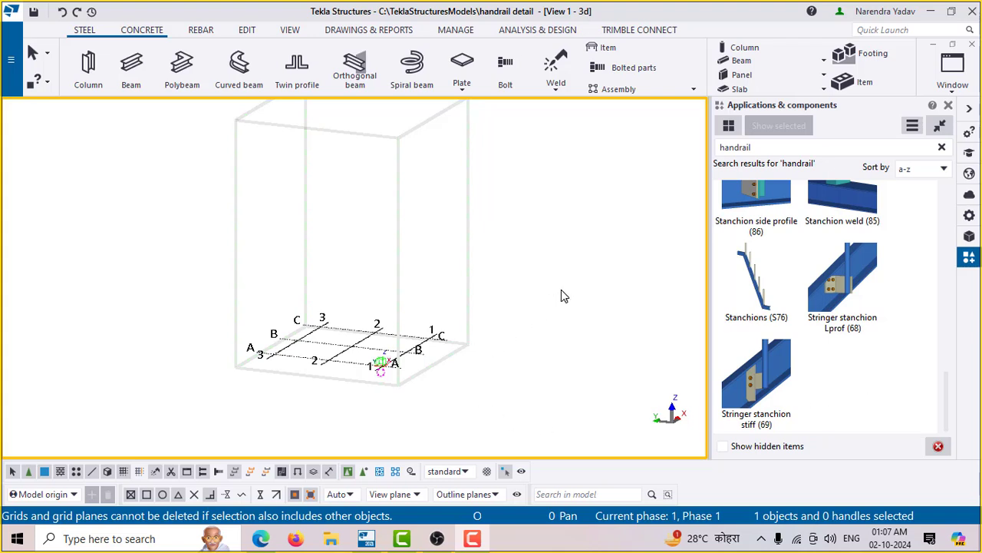
Step: Create a steel column at grid intersection A-3 and end column creation
{"action": "middle_click_drag", "start_coordinate": [379, 301], "coordinate": [432, 307]}
{"action": "middle_click_drag", "start_coordinate": [336, 330], "coordinate": [332, 302]}
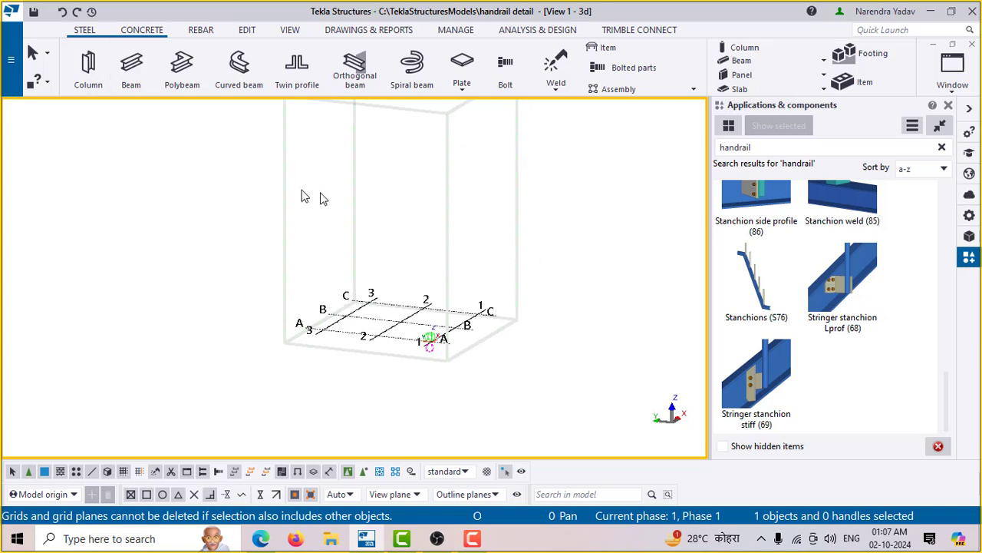
{"action": "left_click", "coordinate": [89, 76]}
{"action": "scroll", "coordinate": [313, 358], "scroll_direction": "up", "scroll_amount": 3}
{"action": "scroll", "coordinate": [294, 368], "scroll_direction": "up", "scroll_amount": 2}
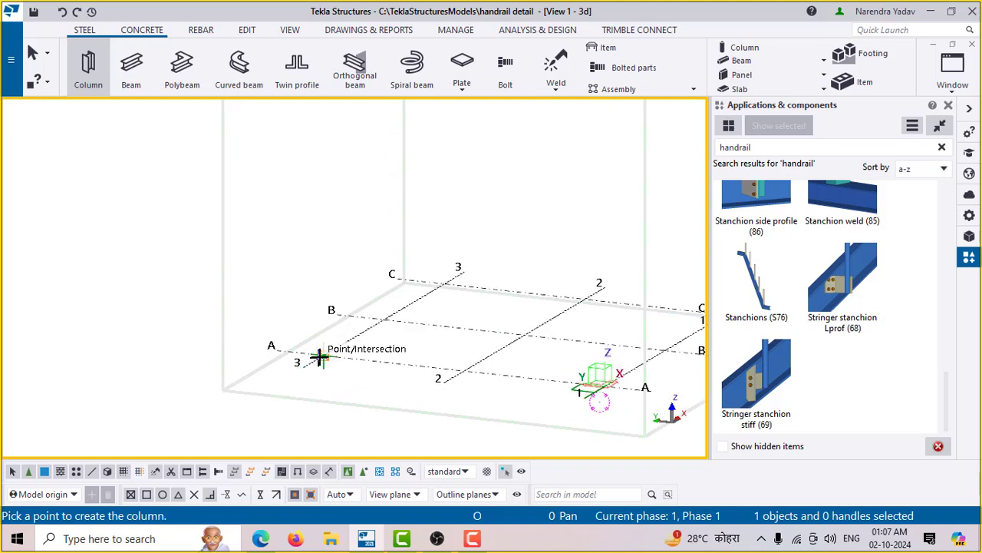
{"action": "left_click", "coordinate": [321, 358]}
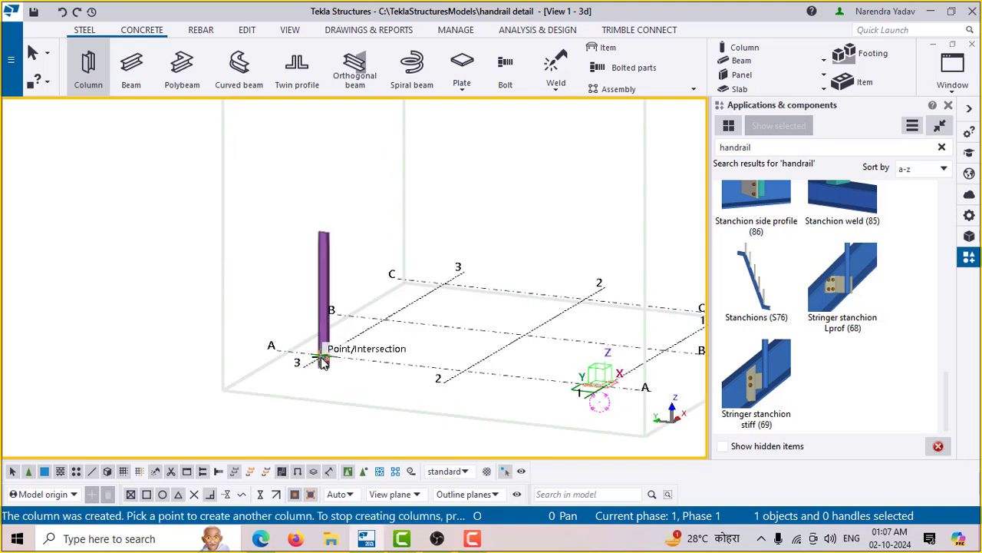
{"action": "right_click", "coordinate": [259, 228]}
{"action": "left_click", "coordinate": [286, 238]}
Step: Change the A-3 column's profile to UB356X171X51 from the UB-BS4-1:1993 parallel flange sections and apply the modification
{"action": "scroll", "coordinate": [314, 259], "scroll_direction": "up", "scroll_amount": 2}
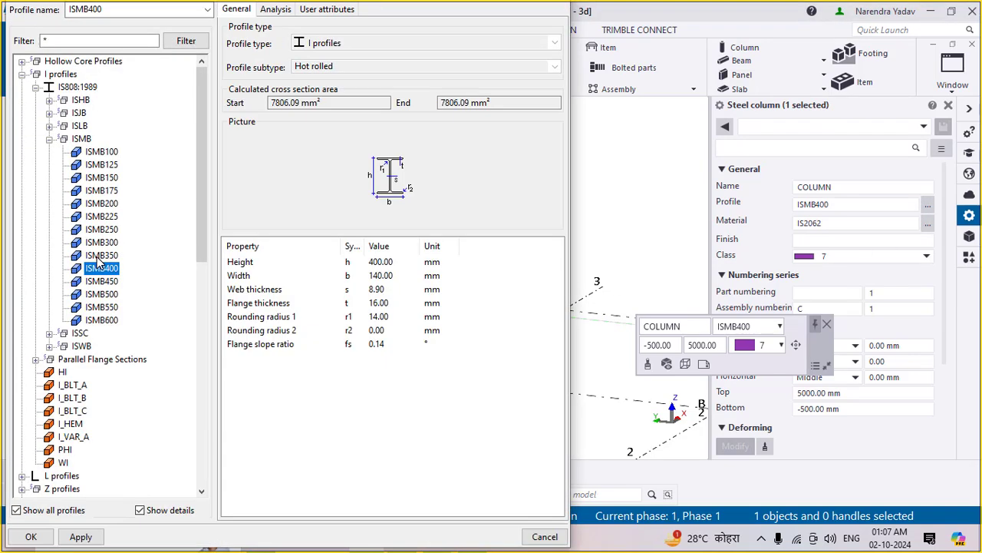
{"action": "left_click", "coordinate": [50, 139]}
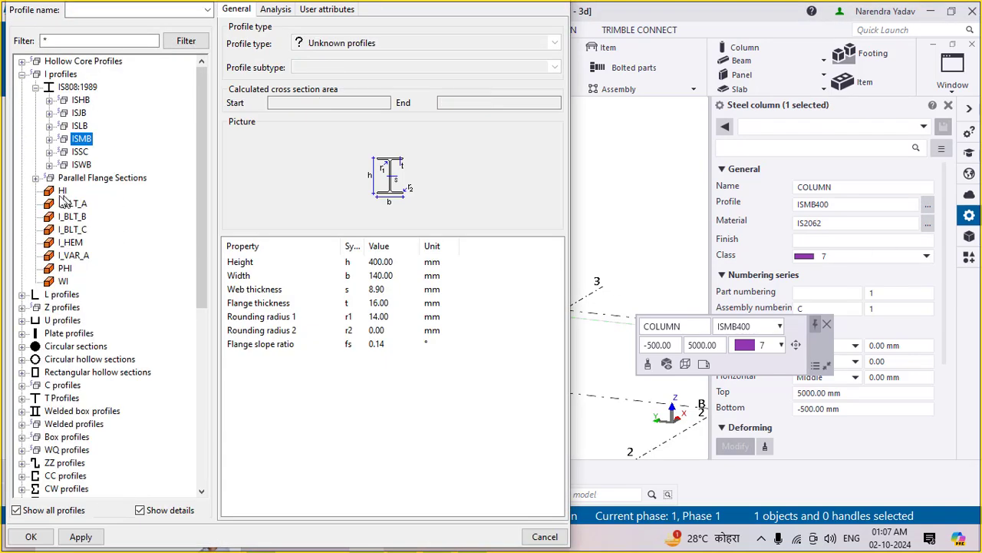
{"action": "left_click", "coordinate": [35, 177]}
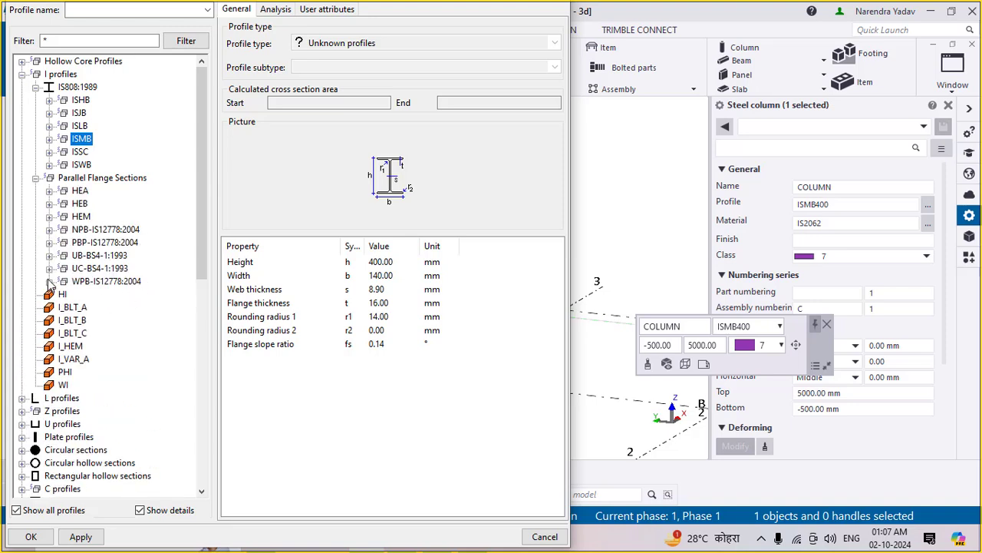
{"action": "left_click", "coordinate": [49, 255]}
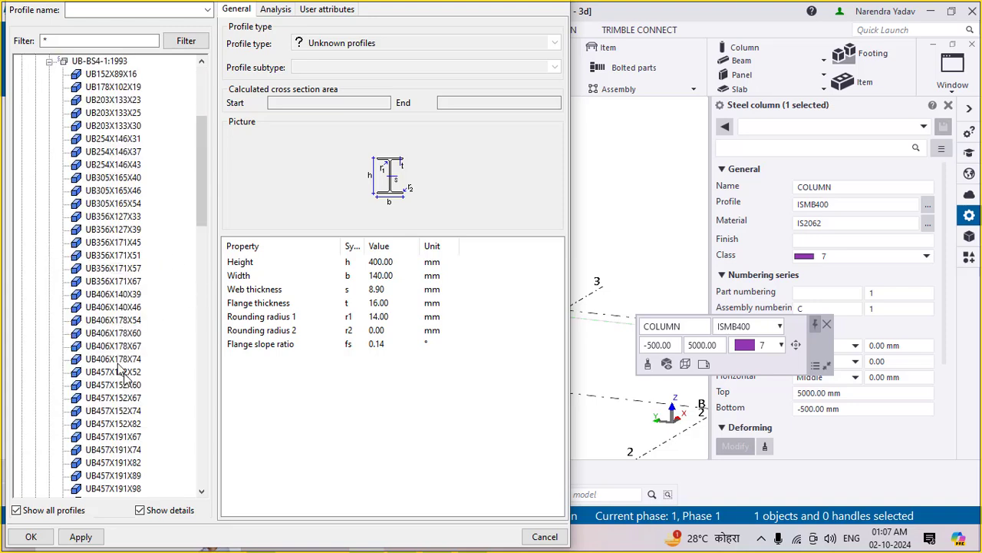
{"action": "double_click", "coordinate": [121, 262]}
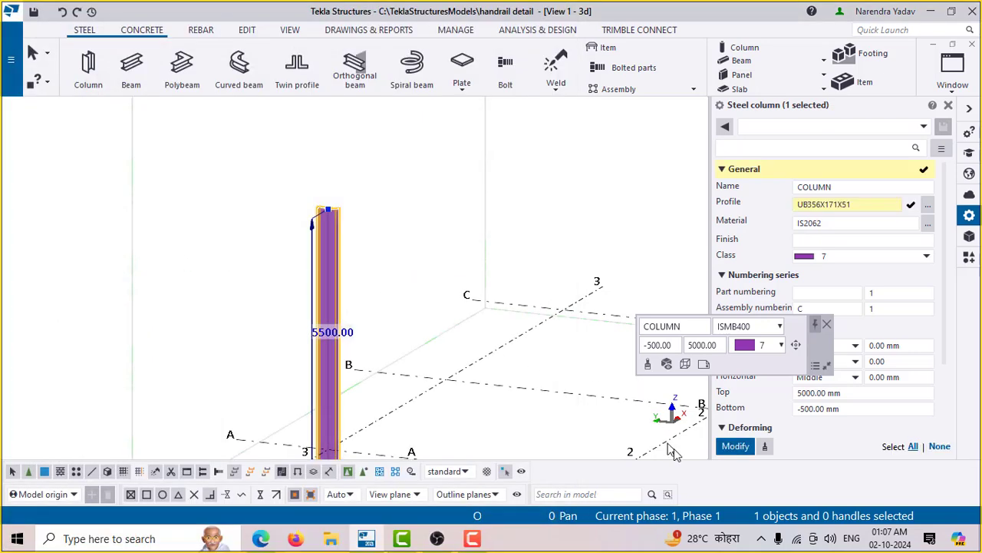
{"action": "left_click", "coordinate": [736, 446]}
{"action": "scroll", "coordinate": [307, 223], "scroll_direction": "up", "scroll_amount": 3}
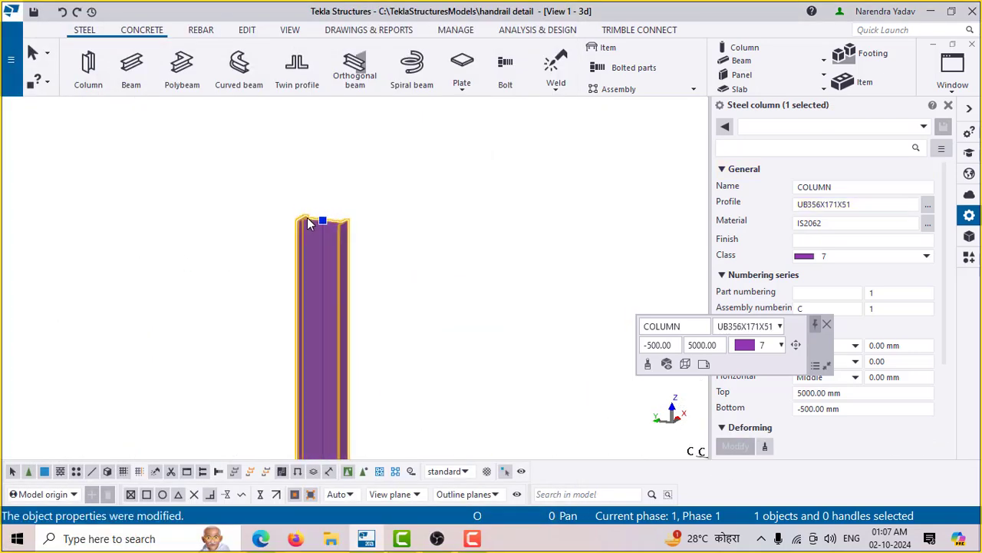
{"action": "scroll", "coordinate": [439, 241], "scroll_direction": "down", "scroll_amount": 3}
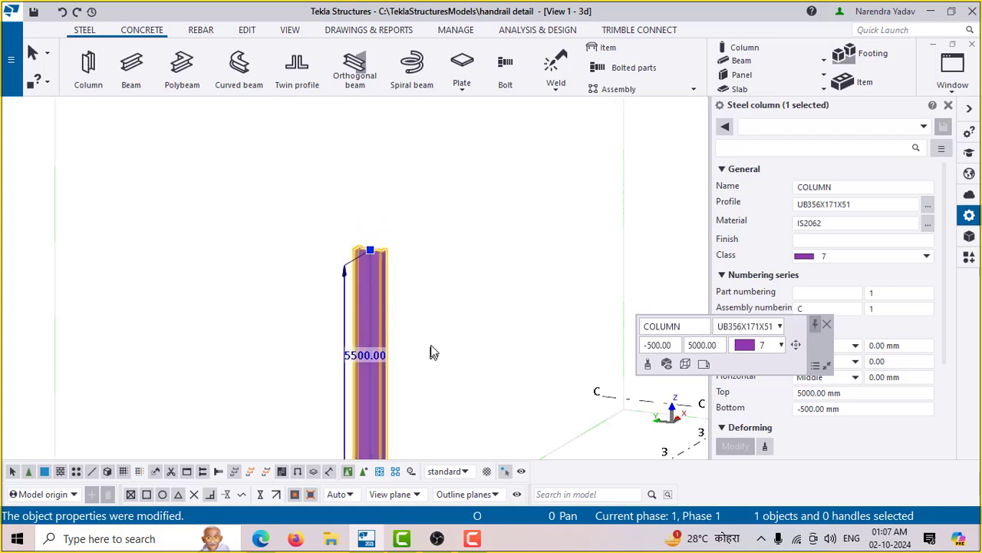
Step: Reuse the A-3 column's properties to create UB356X171X51 columns at grid intersections A-2 and A-1
{"action": "middle_click_drag", "start_coordinate": [434, 352], "coordinate": [437, 211]}
{"action": "scroll", "coordinate": [415, 257], "scroll_direction": "down", "scroll_amount": 3}
{"action": "middle_click_drag", "start_coordinate": [469, 270], "coordinate": [482, 313], "text": "ctrl"}
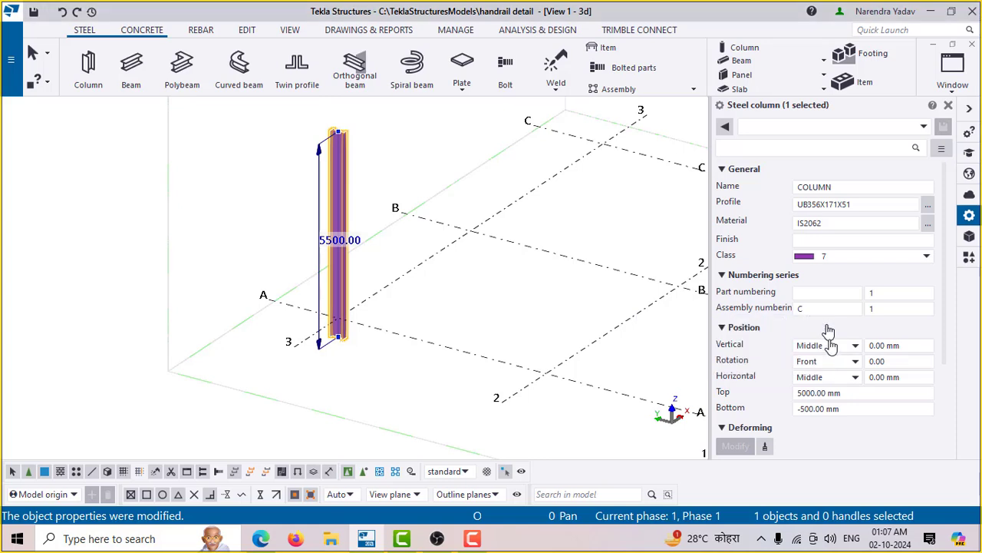
{"action": "left_click", "coordinate": [765, 446]}
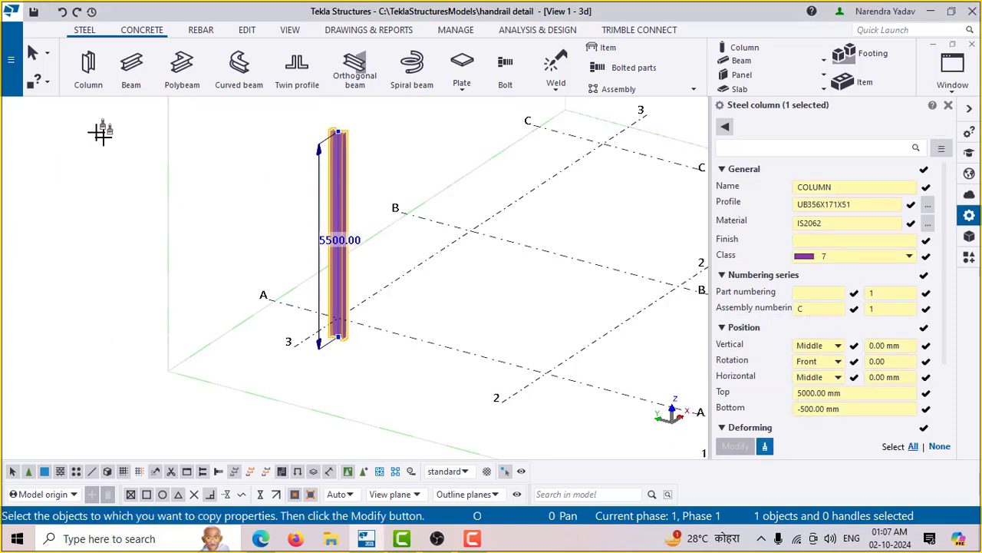
{"action": "left_click", "coordinate": [88, 67]}
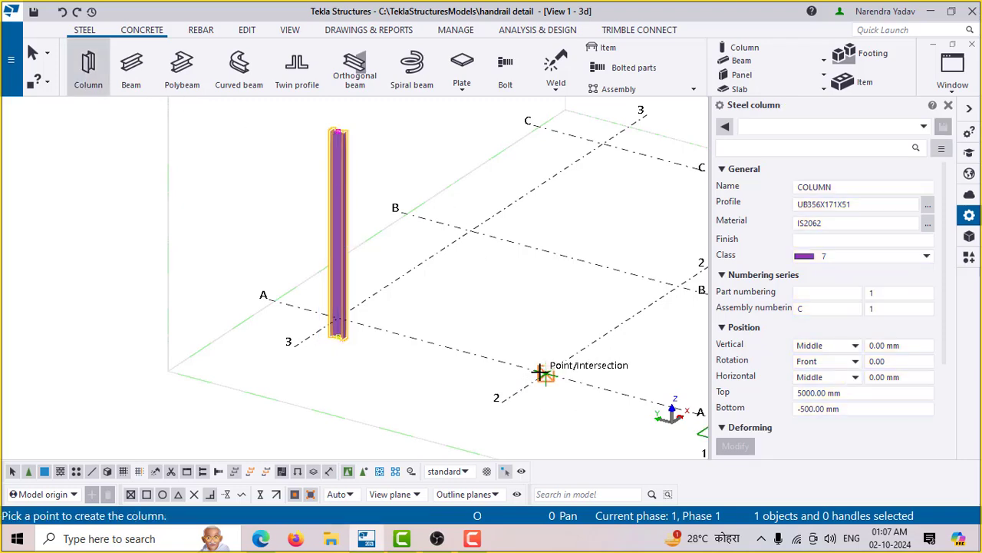
{"action": "left_click", "coordinate": [540, 373]}
{"action": "middle_click_drag", "start_coordinate": [585, 365], "coordinate": [313, 298]}
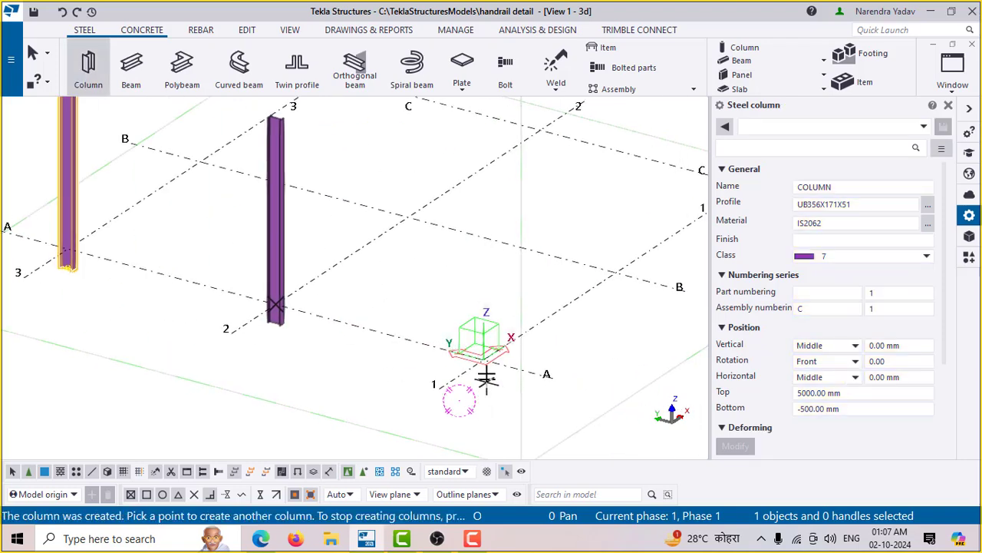
{"action": "left_click", "coordinate": [508, 351]}
Step: Create matching columns along grid line B at intersections B-1, B-2 and B-3, ending column creation
{"action": "middle_click_drag", "start_coordinate": [508, 351], "coordinate": [381, 413]}
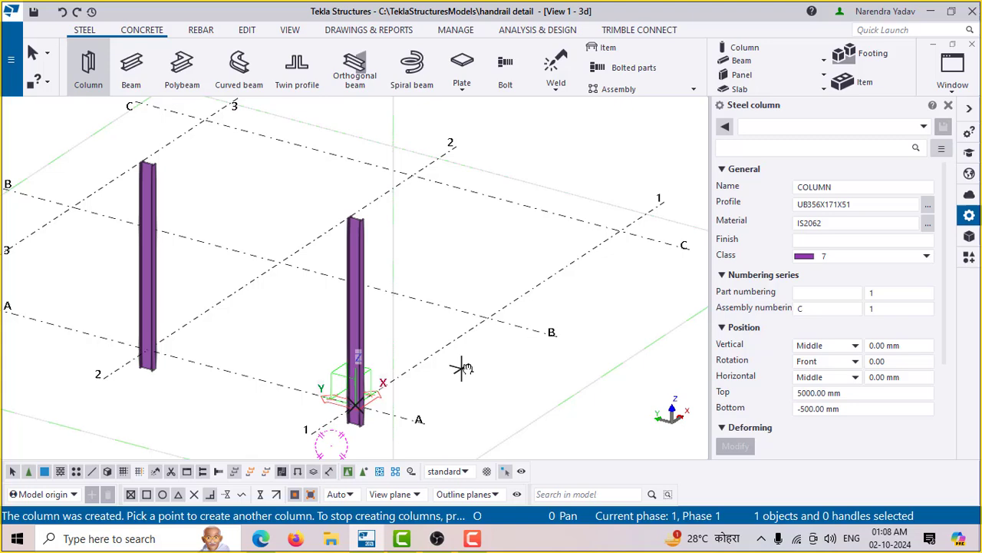
{"action": "left_click", "coordinate": [485, 319]}
{"action": "left_click", "coordinate": [280, 261]}
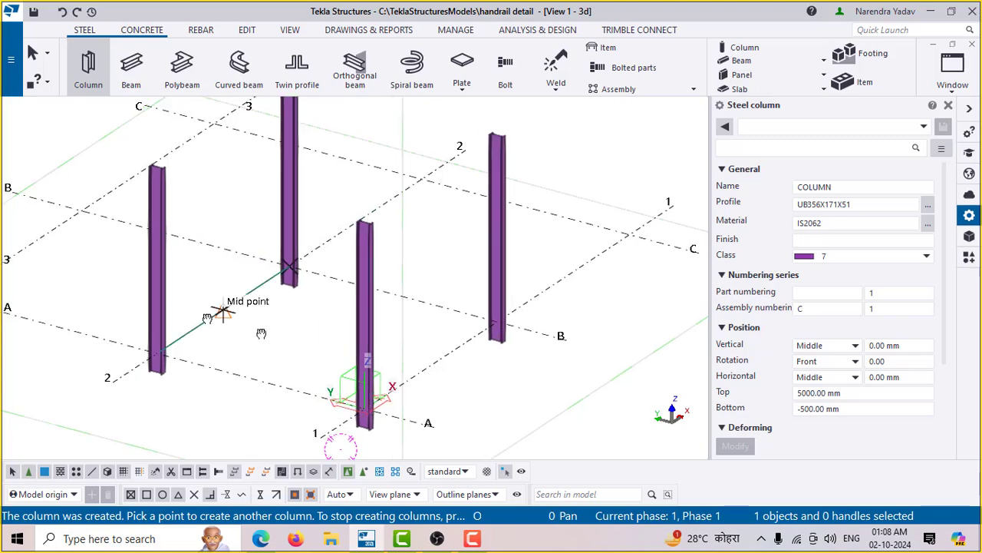
{"action": "middle_click_drag", "start_coordinate": [220, 307], "coordinate": [475, 338]}
{"action": "left_click", "coordinate": [328, 259]}
{"action": "right_click", "coordinate": [256, 198]}
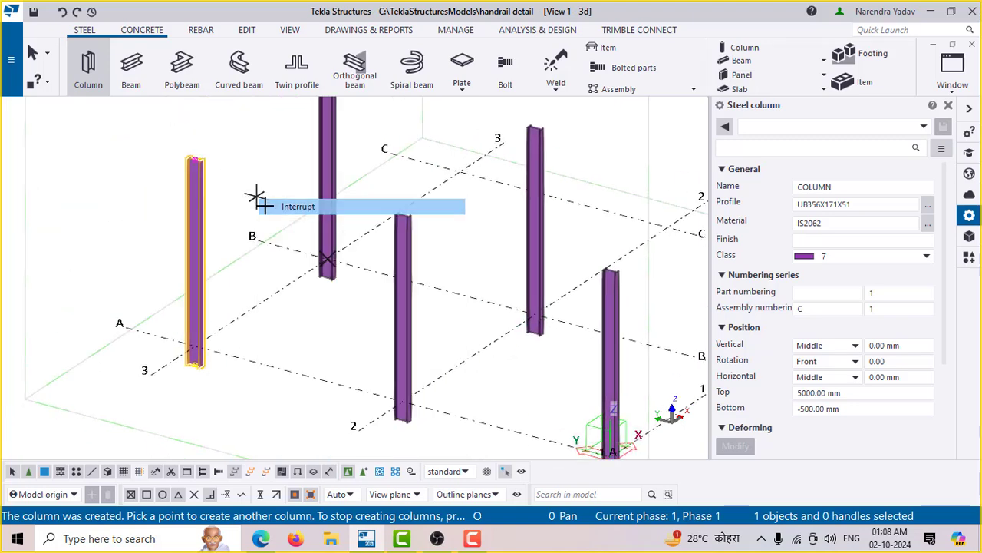
{"action": "left_click", "coordinate": [284, 204]}
Step: Create an ISMB300 beam along grid line A from the top of column A-3 to the top of column A-2
{"action": "scroll", "coordinate": [307, 286], "scroll_direction": "down", "scroll_amount": 3}
{"action": "middle_click_drag", "start_coordinate": [307, 286], "coordinate": [583, 321], "text": "ctrl"}
{"action": "middle_click_drag", "start_coordinate": [466, 319], "coordinate": [507, 325]}
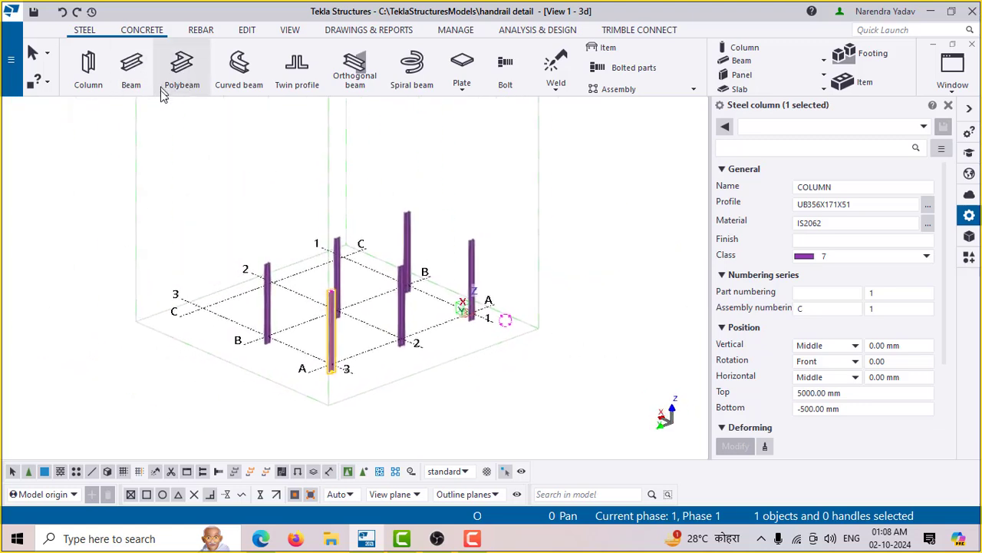
{"action": "left_click", "coordinate": [129, 86]}
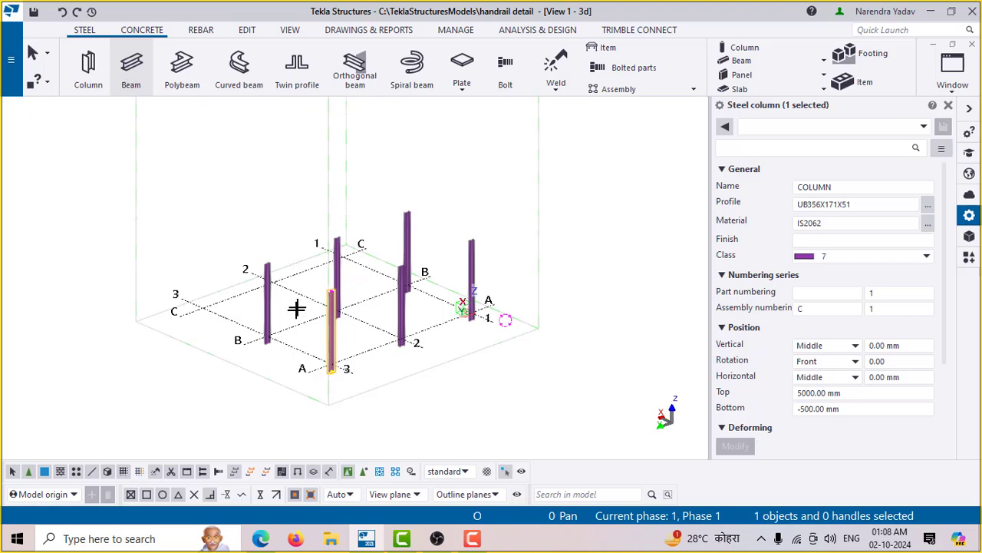
{"action": "scroll", "coordinate": [296, 311], "scroll_direction": "up", "scroll_amount": 2}
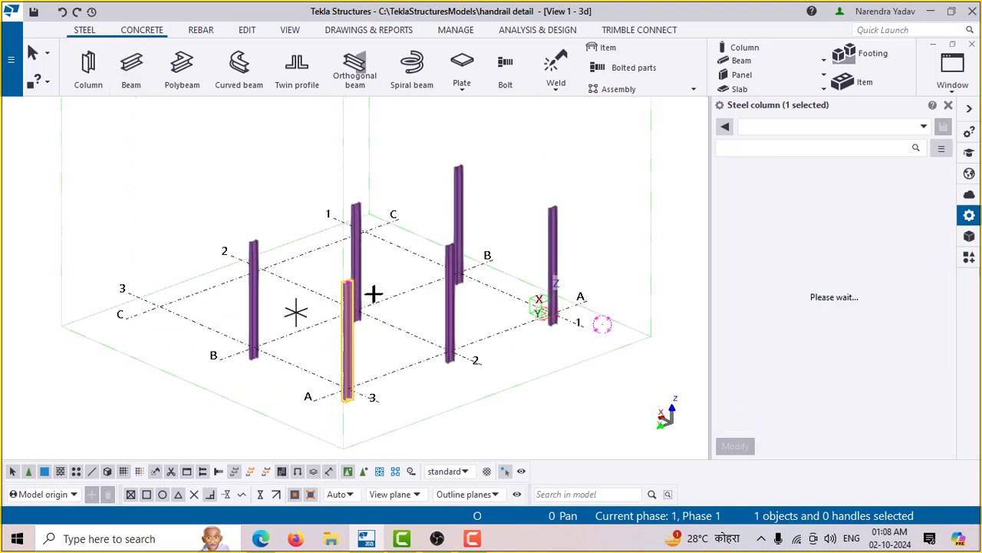
{"action": "scroll", "coordinate": [273, 310], "scroll_direction": "up", "scroll_amount": 5}
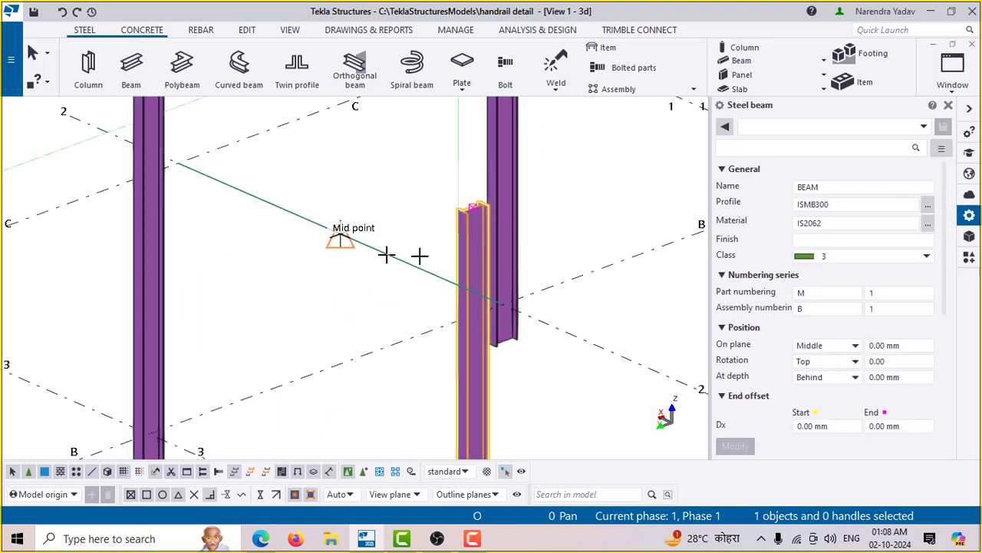
{"action": "scroll", "coordinate": [507, 222], "scroll_direction": "up", "scroll_amount": 2}
{"action": "scroll", "coordinate": [468, 214], "scroll_direction": "up", "scroll_amount": 2}
{"action": "left_click", "coordinate": [436, 199]}
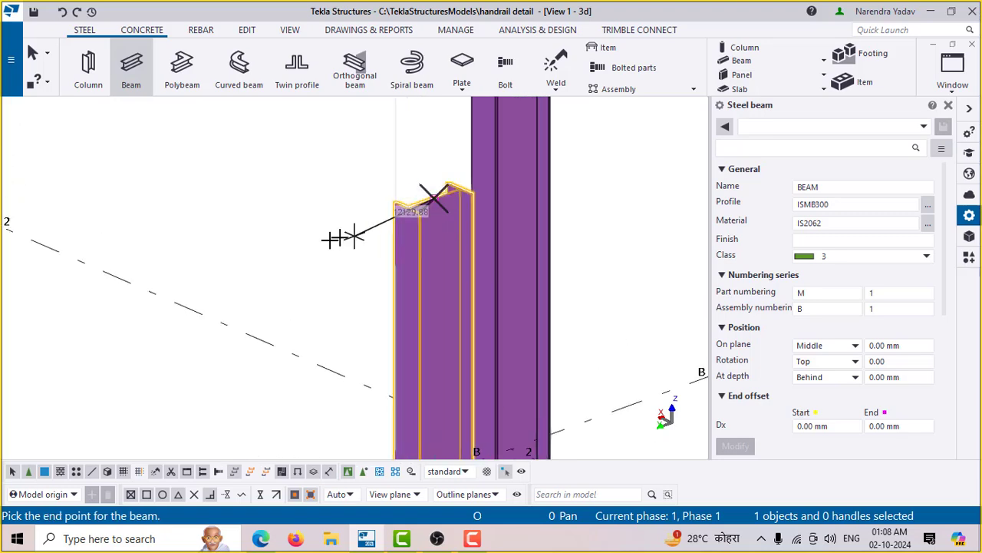
{"action": "scroll", "coordinate": [384, 291], "scroll_direction": "down", "scroll_amount": 3}
{"action": "scroll", "coordinate": [376, 207], "scroll_direction": "up", "scroll_amount": 2}
{"action": "scroll", "coordinate": [515, 178], "scroll_direction": "up", "scroll_amount": 2}
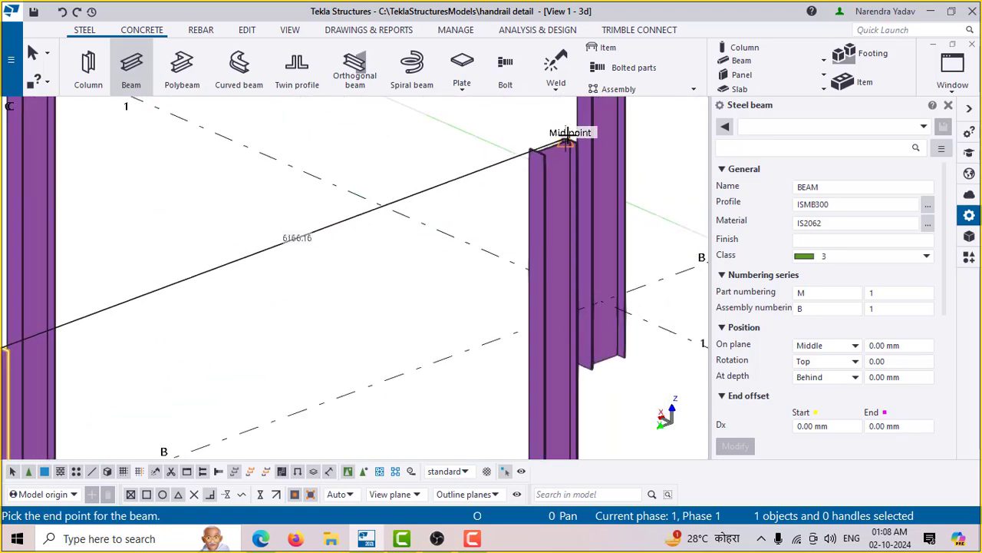
{"action": "left_click", "coordinate": [551, 150]}
Step: Create a second ISMB300 beam along grid line A from the top of column A-2 to the top of column A-1
{"action": "scroll", "coordinate": [467, 223], "scroll_direction": "down", "scroll_amount": 3}
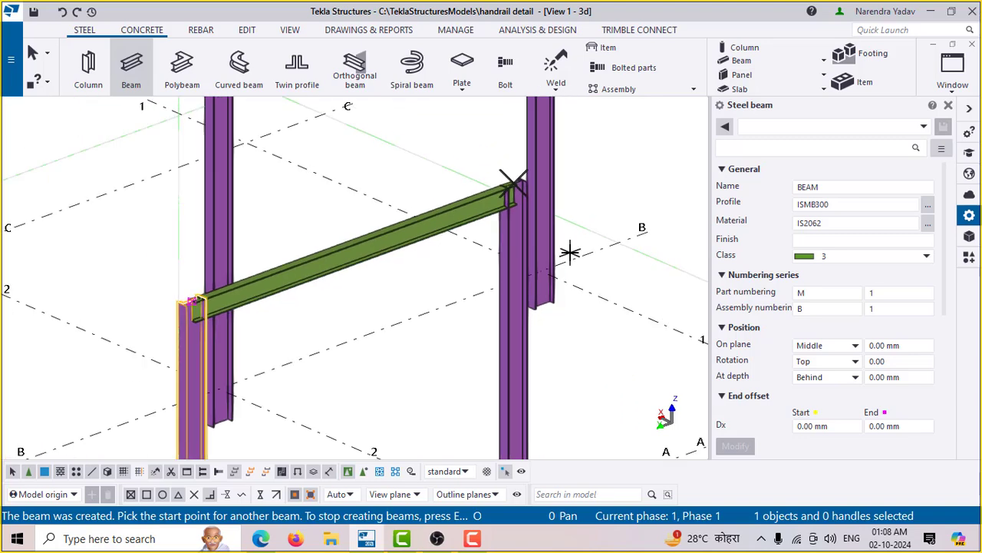
{"action": "scroll", "coordinate": [368, 265], "scroll_direction": "up", "scroll_amount": 4}
{"action": "scroll", "coordinate": [349, 268], "scroll_direction": "up", "scroll_amount": 1}
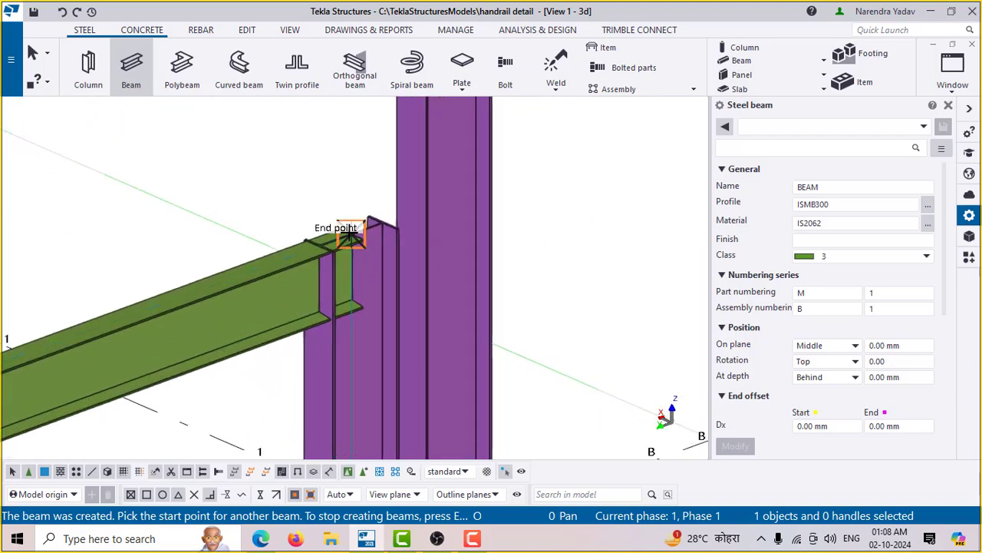
{"action": "left_click", "coordinate": [350, 238]}
{"action": "scroll", "coordinate": [350, 238], "scroll_direction": "down", "scroll_amount": 3}
{"action": "scroll", "coordinate": [649, 146], "scroll_direction": "up", "scroll_amount": 2}
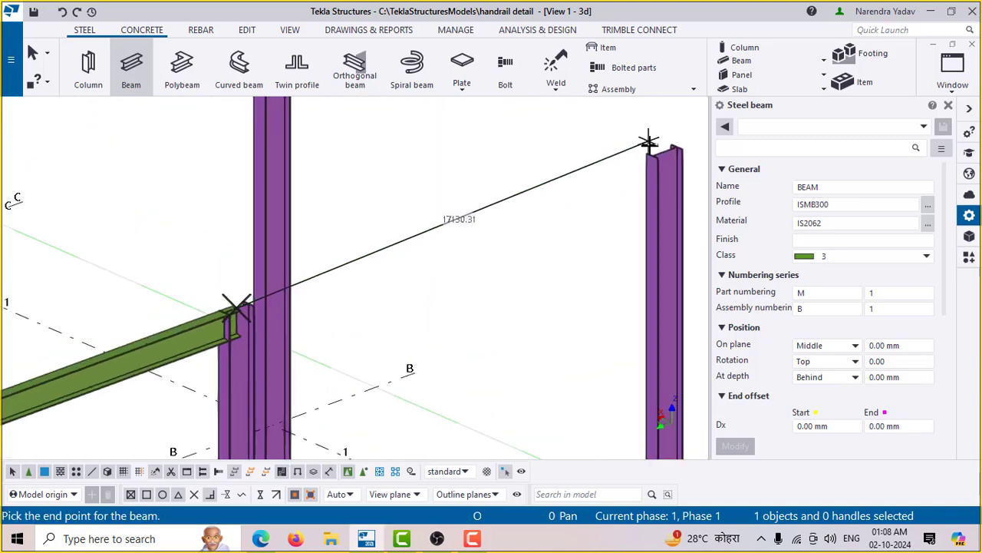
{"action": "left_click", "coordinate": [662, 154]}
Step: Create an ISMB300 beam along grid line 3 from the top of column B-3 to the top of column A-3
{"action": "scroll", "coordinate": [662, 154], "scroll_direction": "down", "scroll_amount": 3}
{"action": "scroll", "coordinate": [248, 300], "scroll_direction": "up", "scroll_amount": 3}
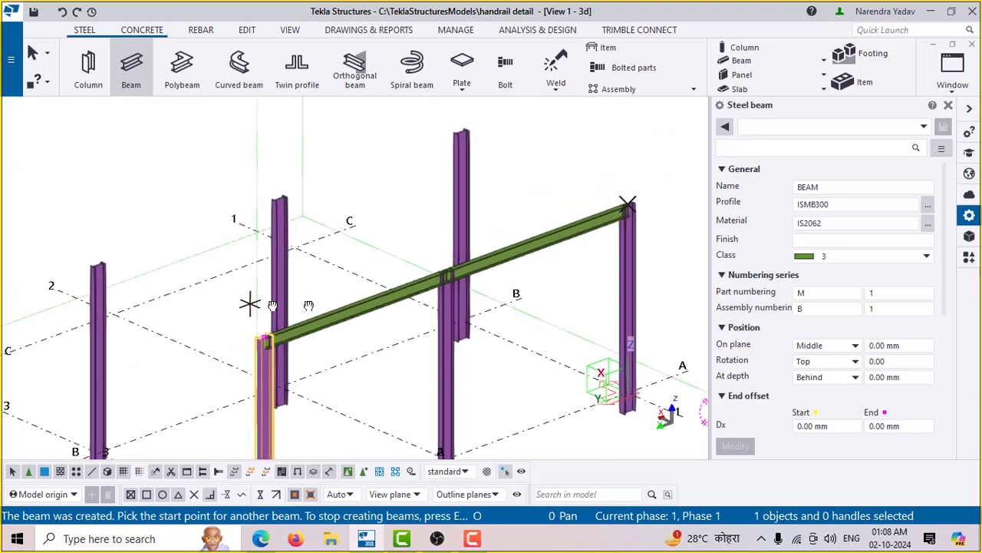
{"action": "left_click", "coordinate": [313, 210]}
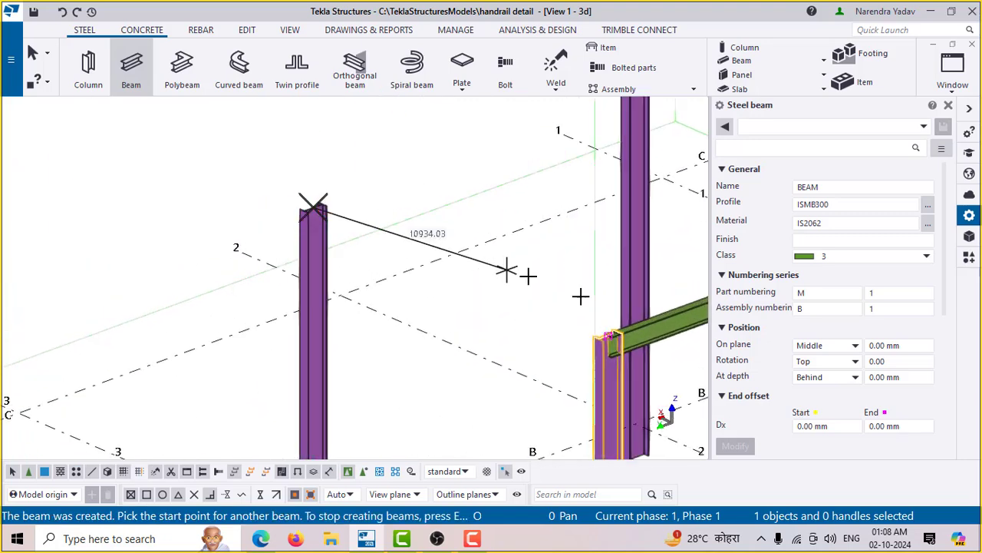
{"action": "middle_click_drag", "start_coordinate": [666, 330], "coordinate": [371, 304]}
{"action": "scroll", "coordinate": [364, 307], "scroll_direction": "up", "scroll_amount": 2}
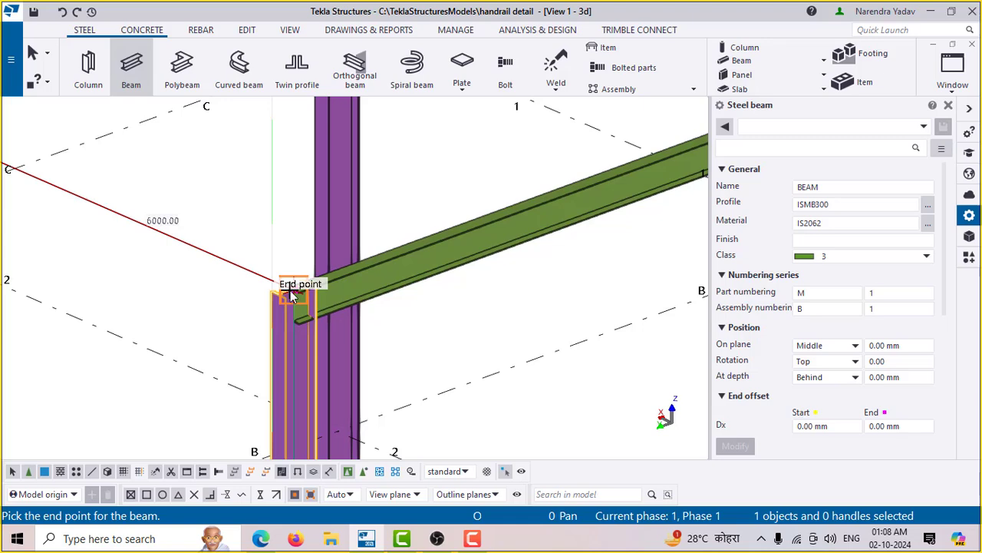
{"action": "left_click", "coordinate": [292, 296]}
Step: Create an ISMB300 beam along grid line 2 from the top of column B-2 to the top of column A-2
{"action": "scroll", "coordinate": [205, 340], "scroll_direction": "down", "scroll_amount": 3}
{"action": "scroll", "coordinate": [222, 230], "scroll_direction": "up", "scroll_amount": 3}
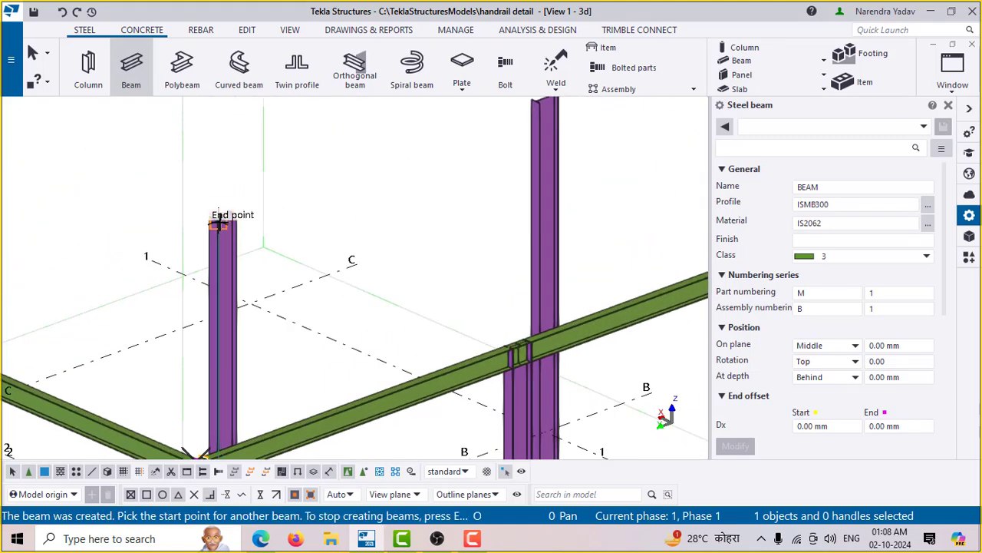
{"action": "left_click", "coordinate": [219, 222]}
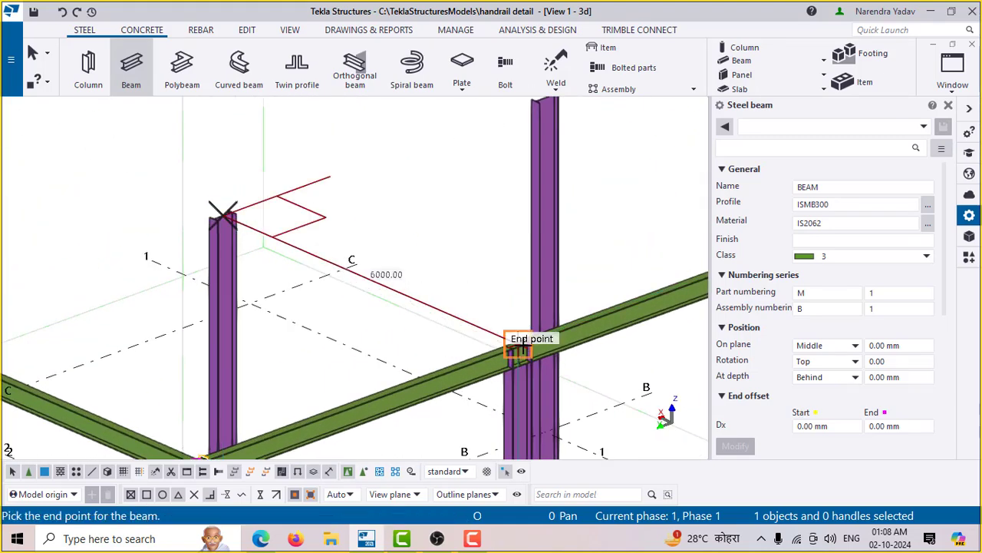
{"action": "left_click", "coordinate": [519, 347]}
Step: Create an ISMB300 beam along grid line 1 from the top of column B-1 to the top of column A-1
{"action": "scroll", "coordinate": [463, 153], "scroll_direction": "down", "scroll_amount": 3}
{"action": "scroll", "coordinate": [461, 167], "scroll_direction": "up", "scroll_amount": 5}
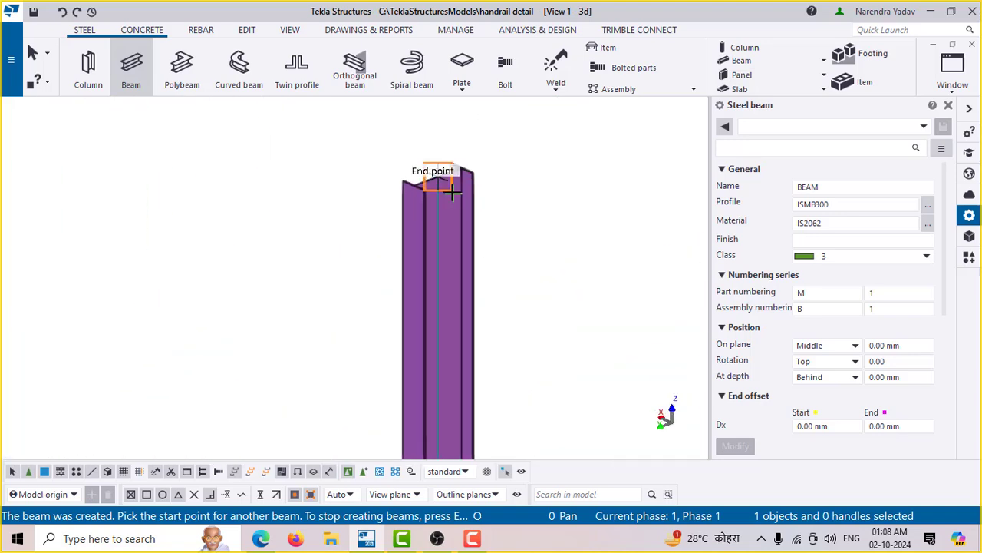
{"action": "left_click", "coordinate": [453, 192]}
{"action": "scroll", "coordinate": [500, 291], "scroll_direction": "down", "scroll_amount": 3}
{"action": "scroll", "coordinate": [599, 335], "scroll_direction": "up", "scroll_amount": 4}
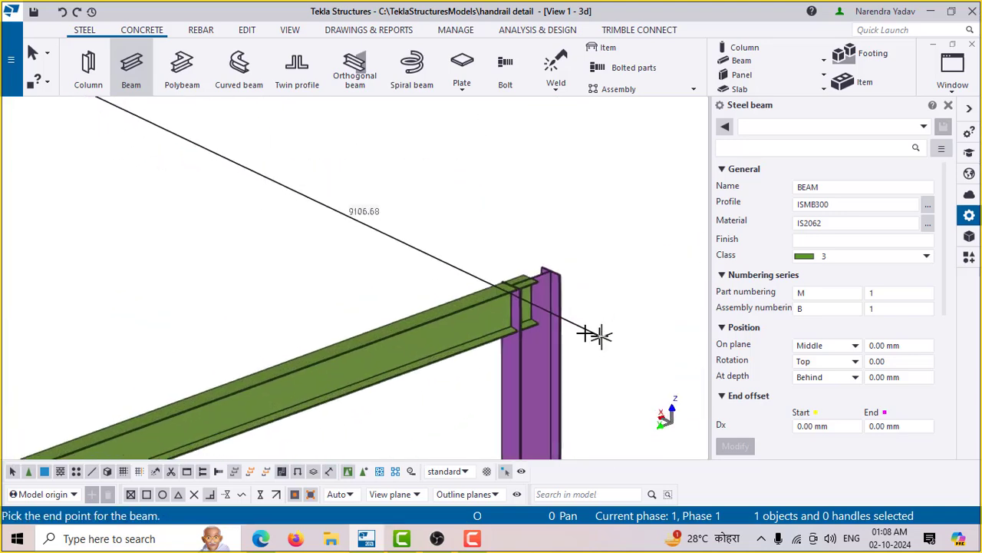
{"action": "scroll", "coordinate": [508, 247], "scroll_direction": "up", "scroll_amount": 3}
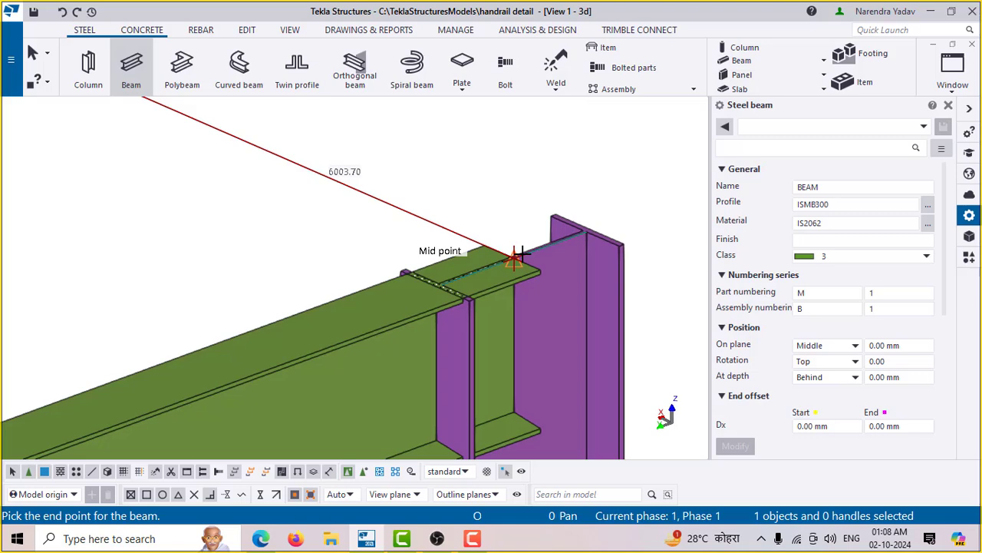
{"action": "left_click", "coordinate": [515, 258]}
{"action": "scroll", "coordinate": [522, 292], "scroll_direction": "down", "scroll_amount": 8}
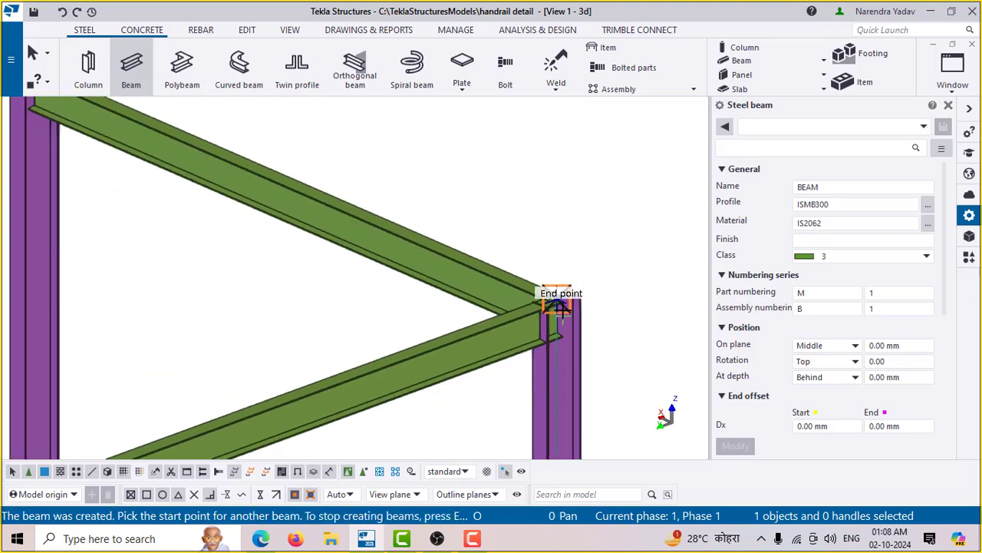
{"action": "right_click", "coordinate": [506, 201]}
{"action": "left_click", "coordinate": [544, 213]}
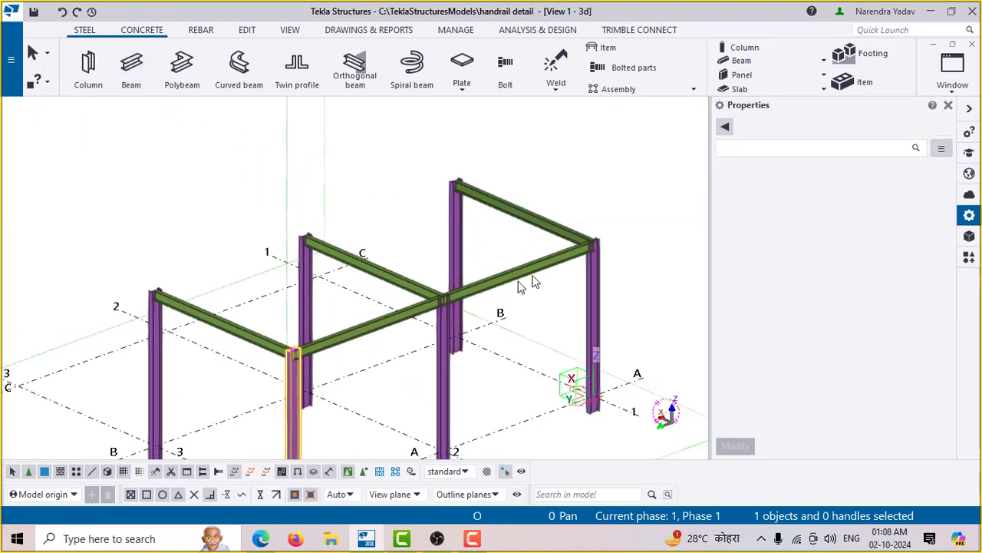
Step: Copy the two beams on grid line A across to the tops of the columns on grid line B
{"action": "left_click", "coordinate": [508, 264]}
{"action": "left_click", "coordinate": [357, 326], "text": "ctrl"}
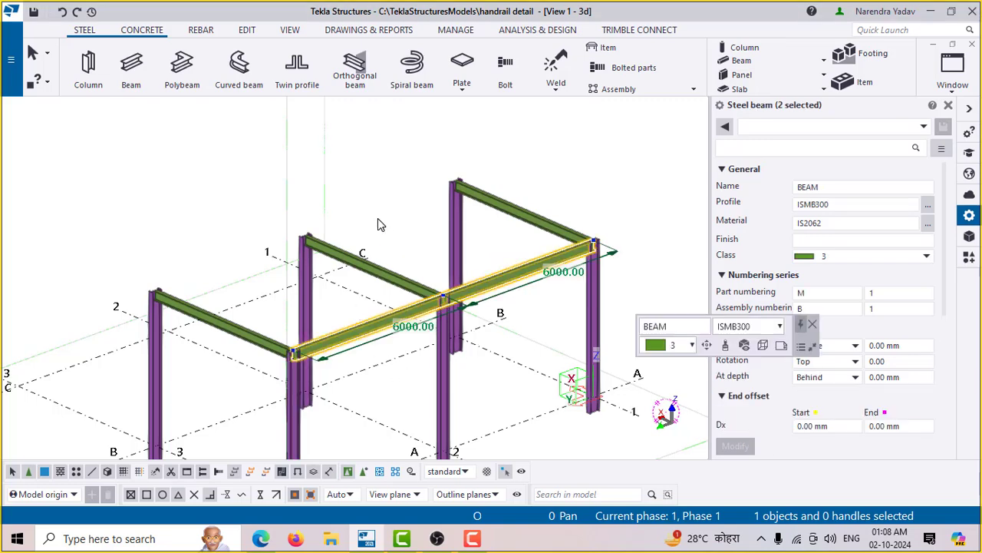
{"action": "right_click", "coordinate": [377, 221]}
{"action": "left_click", "coordinate": [427, 161]}
{"action": "scroll", "coordinate": [527, 317], "scroll_direction": "down", "scroll_amount": 3}
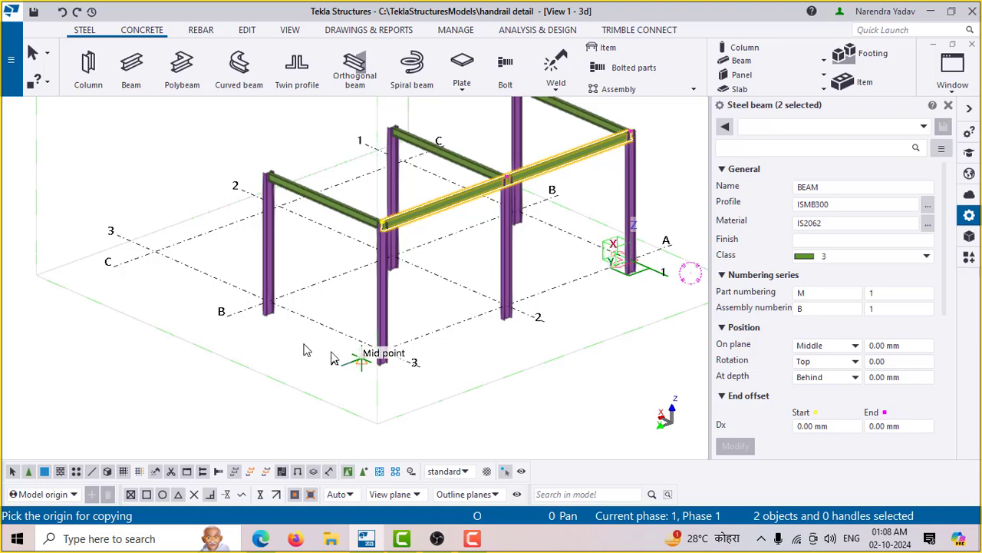
{"action": "left_click", "coordinate": [361, 359]}
{"action": "right_click", "coordinate": [170, 227]}
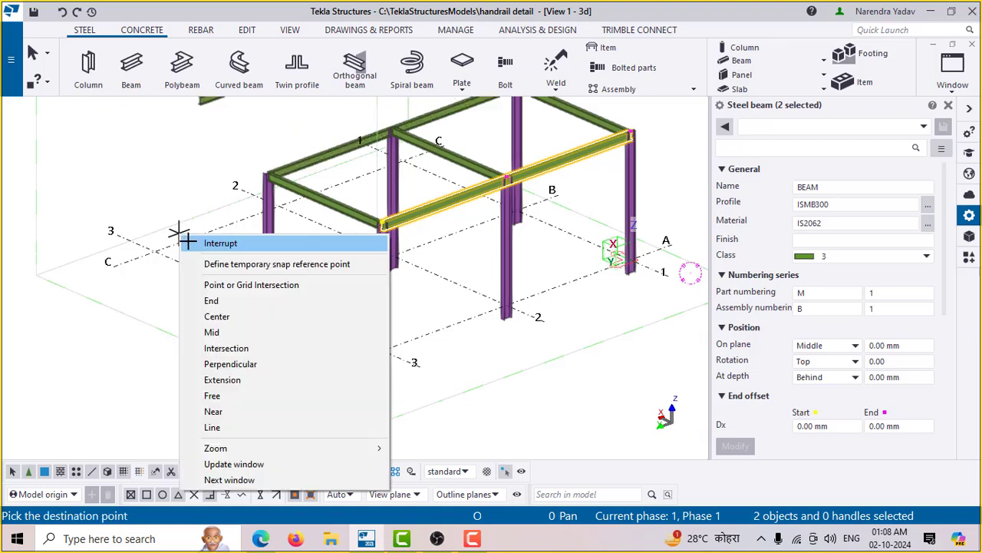
{"action": "left_click", "coordinate": [203, 243]}
{"action": "scroll", "coordinate": [383, 330], "scroll_direction": "down", "scroll_amount": 2}
{"action": "left_click", "coordinate": [547, 283]}
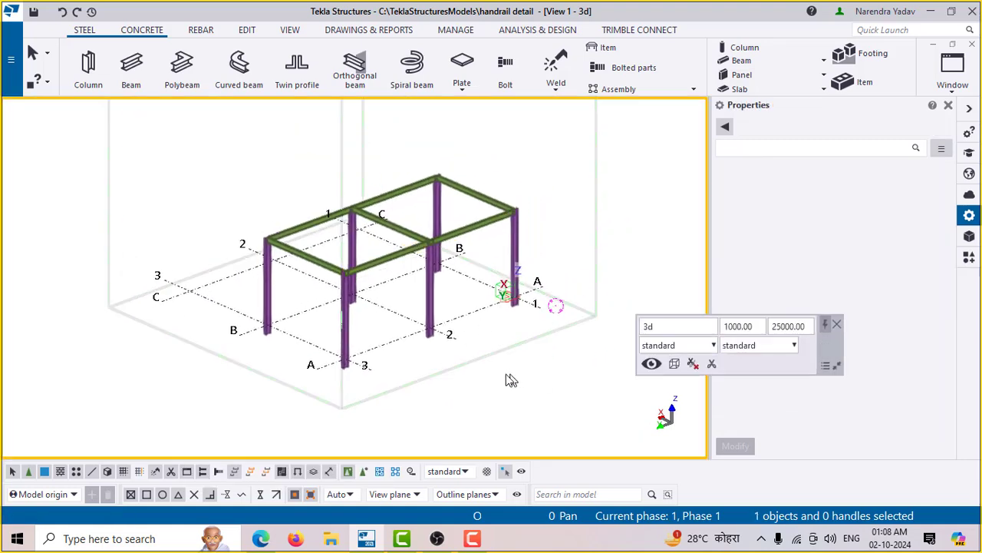
Step: Examine the column and beam frame from several sides to check its layout and connections
{"action": "middle_click_drag", "start_coordinate": [508, 375], "coordinate": [319, 336], "text": "ctrl"}
{"action": "middle_click_drag", "start_coordinate": [554, 215], "coordinate": [437, 269]}
{"action": "scroll", "coordinate": [446, 265], "scroll_direction": "up", "scroll_amount": 3}
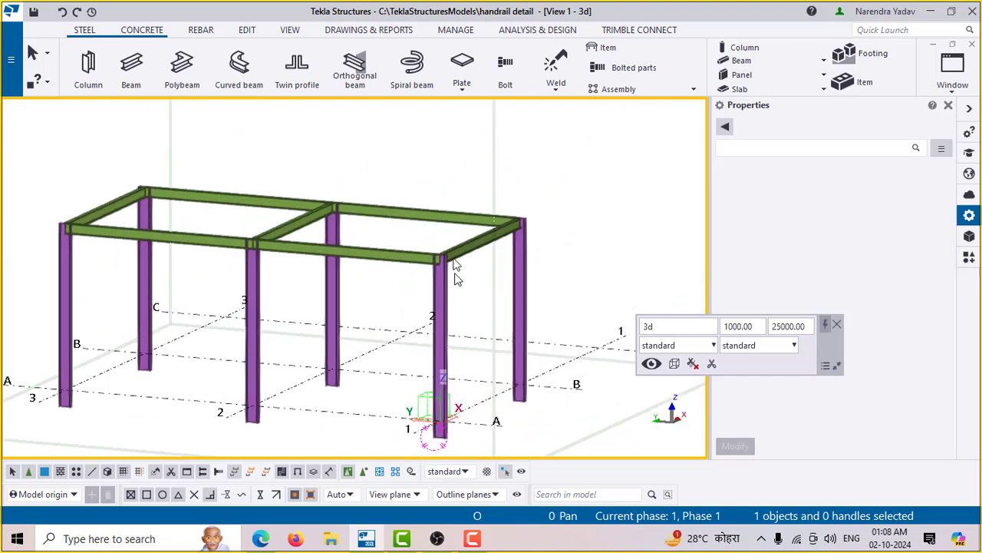
{"action": "middle_click_drag", "start_coordinate": [461, 307], "coordinate": [512, 307]}
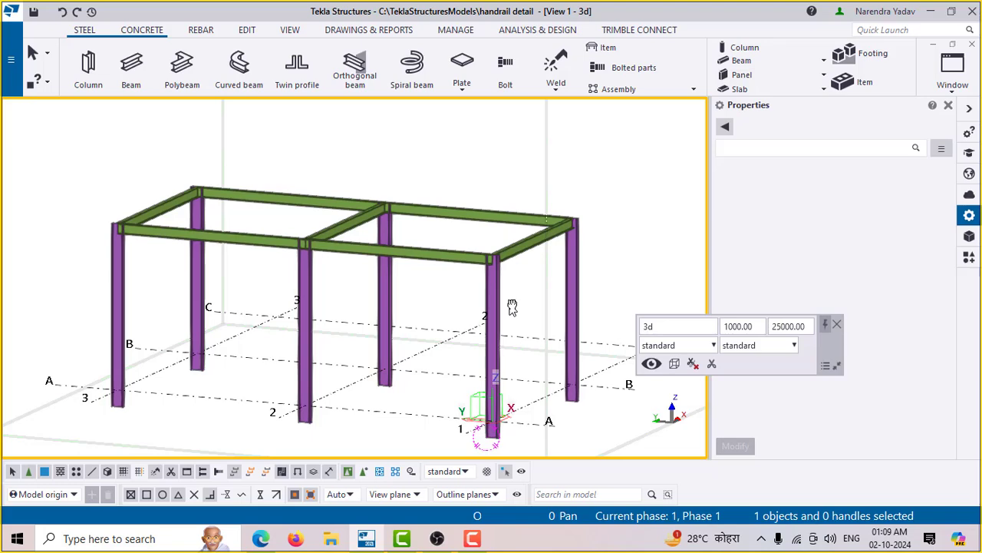
{"action": "left_click", "coordinate": [838, 325]}
{"action": "middle_click_drag", "start_coordinate": [459, 287], "coordinate": [553, 278]}
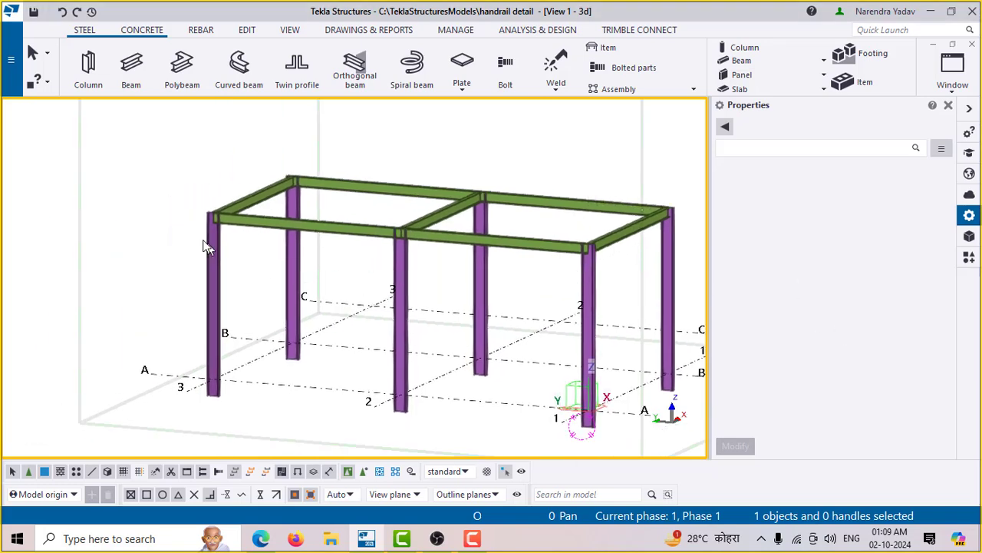
{"action": "scroll", "coordinate": [198, 261], "scroll_direction": "down", "scroll_amount": 2}
{"action": "middle_click_drag", "start_coordinate": [192, 298], "coordinate": [480, 268], "text": "ctrl"}
{"action": "scroll", "coordinate": [426, 242], "scroll_direction": "up", "scroll_amount": 4}
{"action": "scroll", "coordinate": [391, 226], "scroll_direction": "down", "scroll_amount": 6}
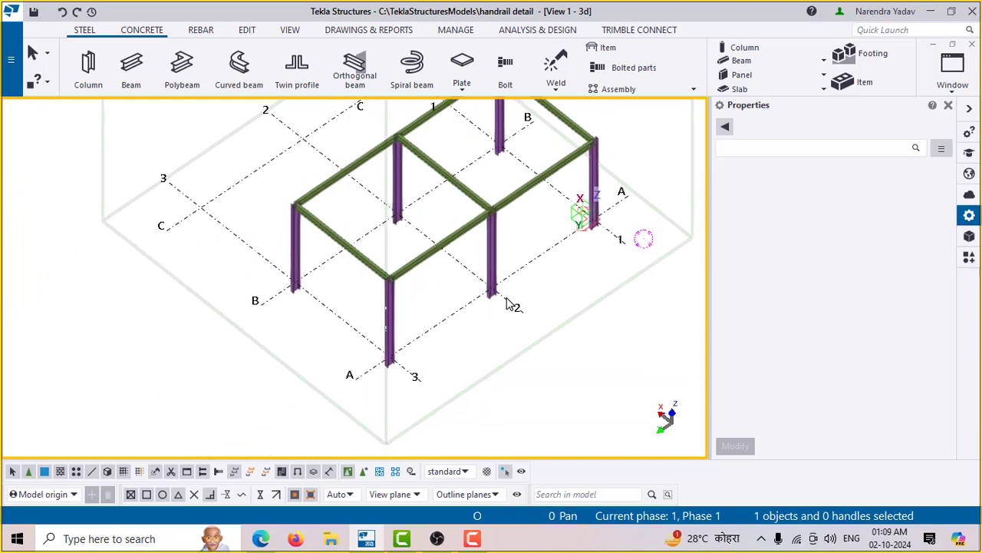
{"action": "middle_click_drag", "start_coordinate": [506, 303], "coordinate": [530, 314], "text": "ctrl"}
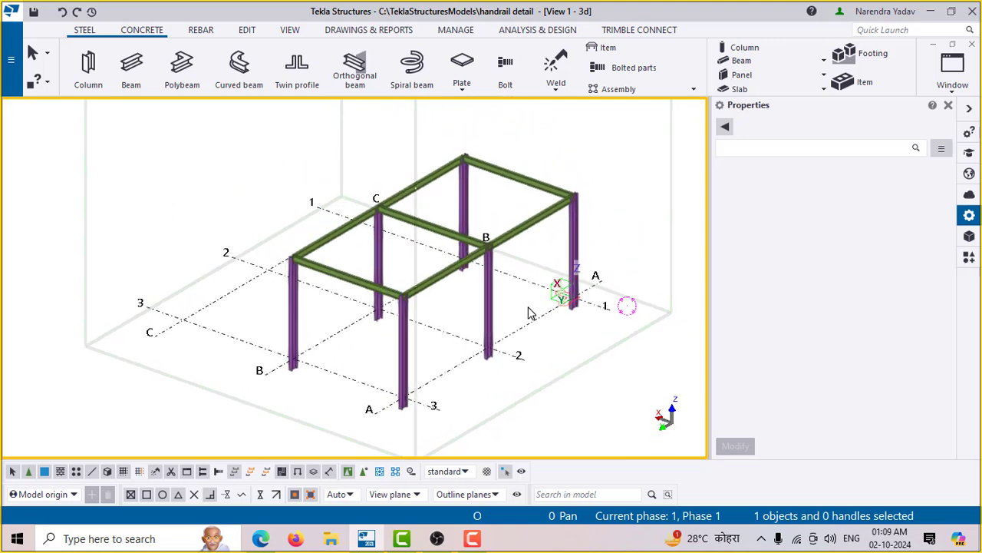
Step: Create all plan and elevation views along the rectangular grid's lines with the standard view settings
{"action": "key", "text": "ctrl+i"}
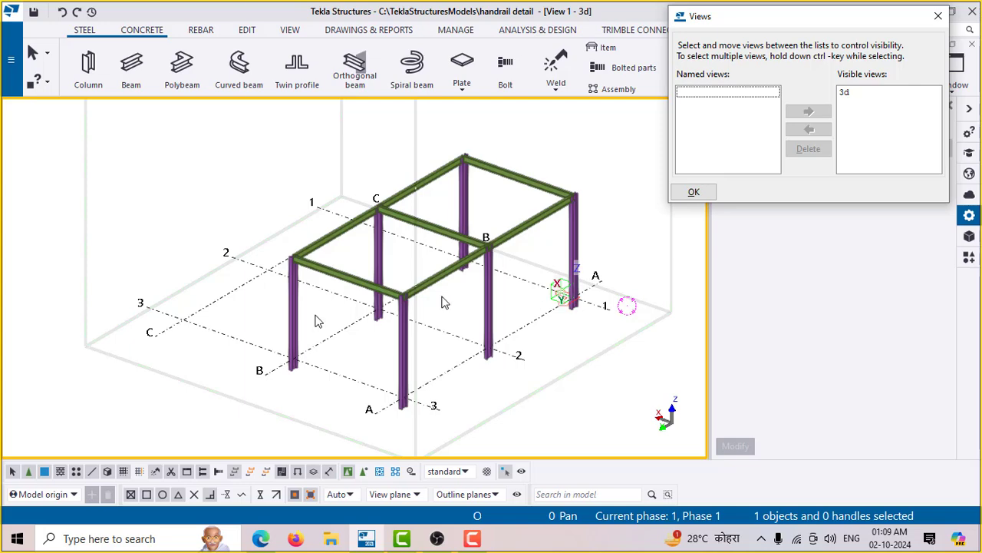
{"action": "left_click", "coordinate": [938, 15]}
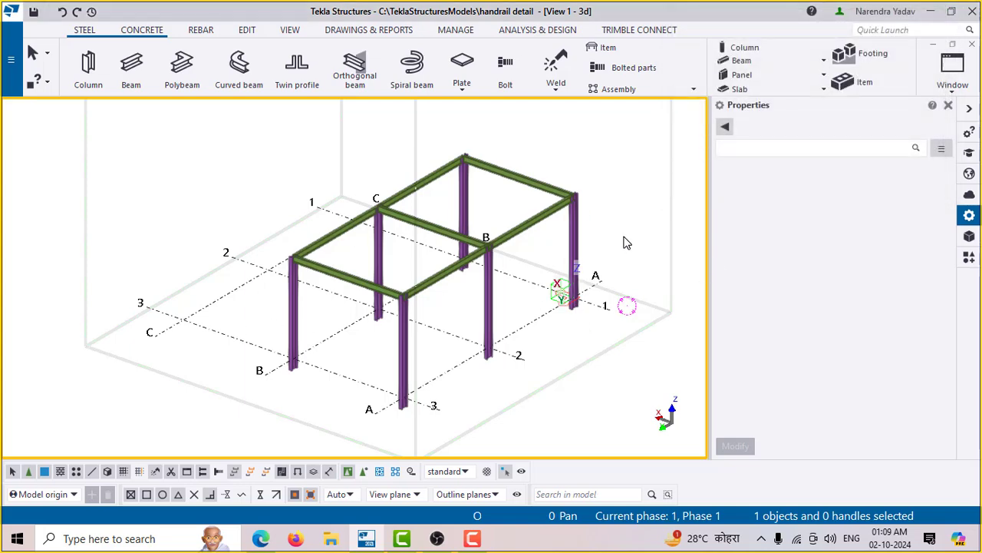
{"action": "scroll", "coordinate": [430, 407], "scroll_direction": "up", "scroll_amount": 3}
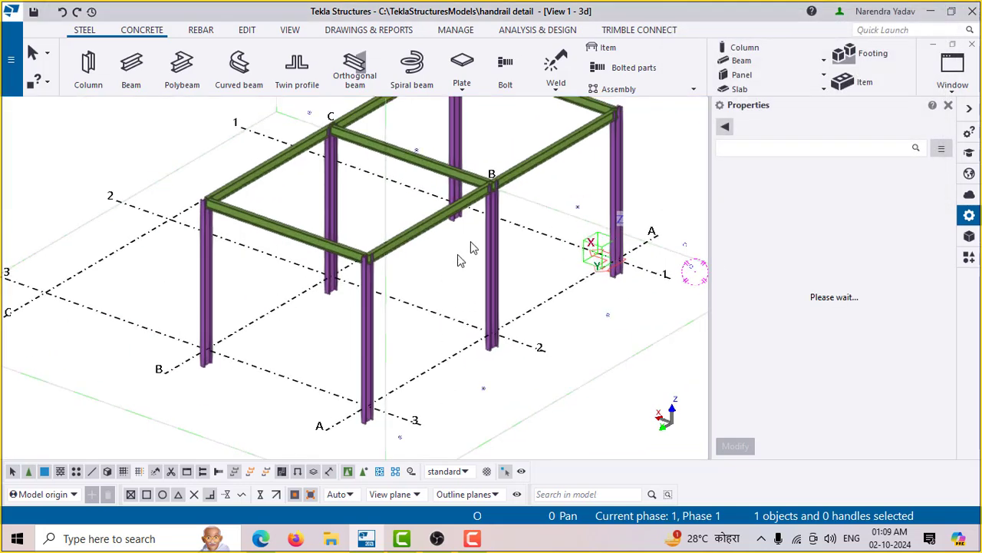
{"action": "key", "text": "Escape"}
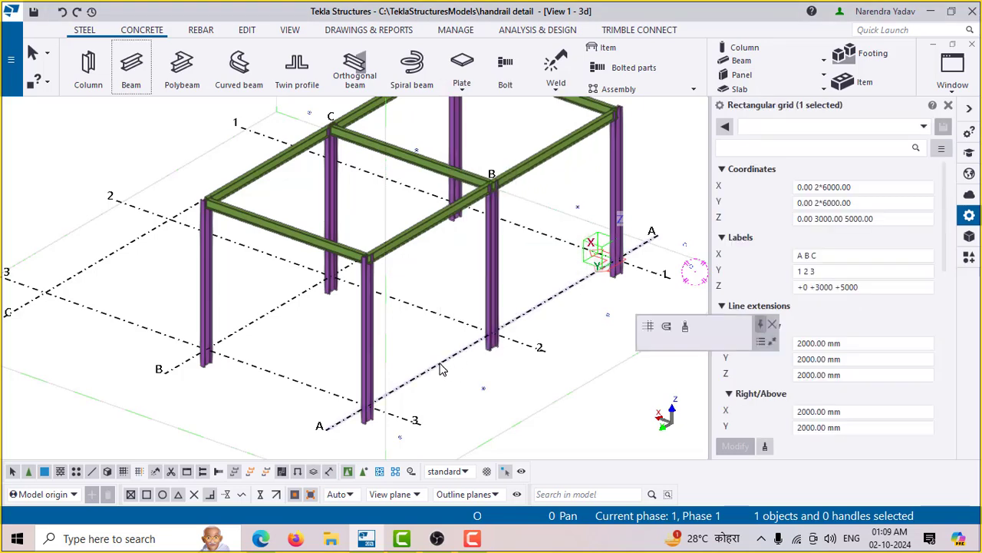
{"action": "right_click", "coordinate": [442, 370]}
{"action": "mouse_move", "coordinate": [523, 285]}
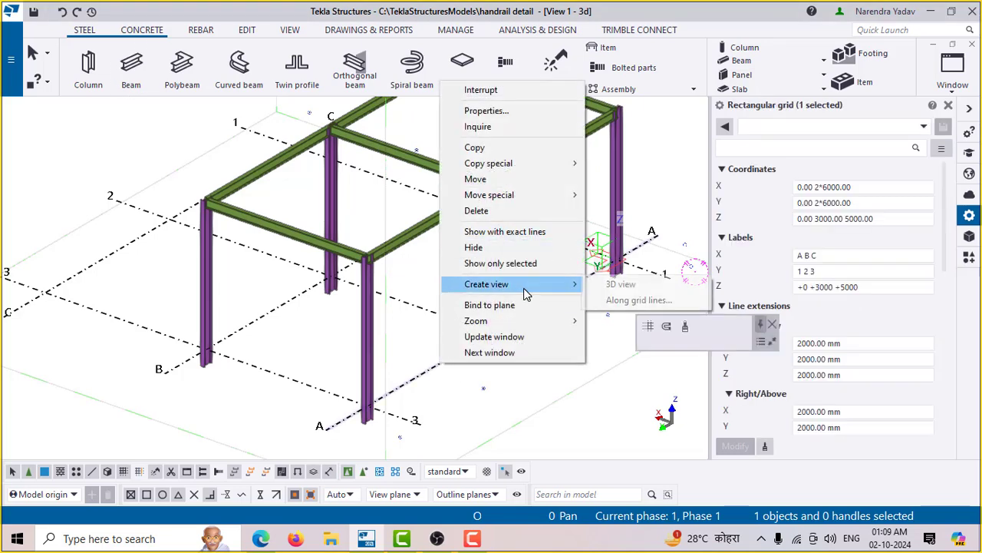
{"action": "left_click", "coordinate": [631, 300]}
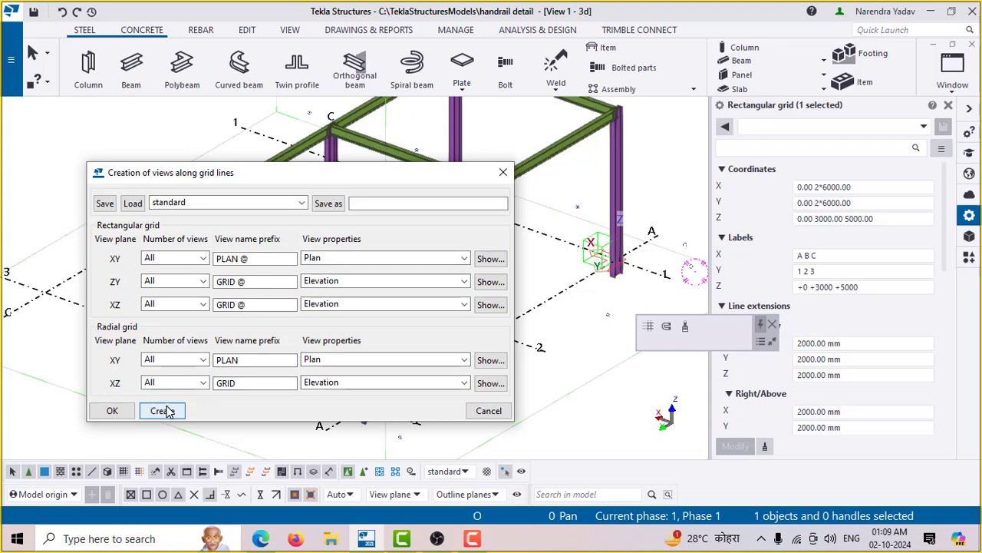
{"action": "left_click", "coordinate": [165, 412]}
{"action": "left_click", "coordinate": [112, 411]}
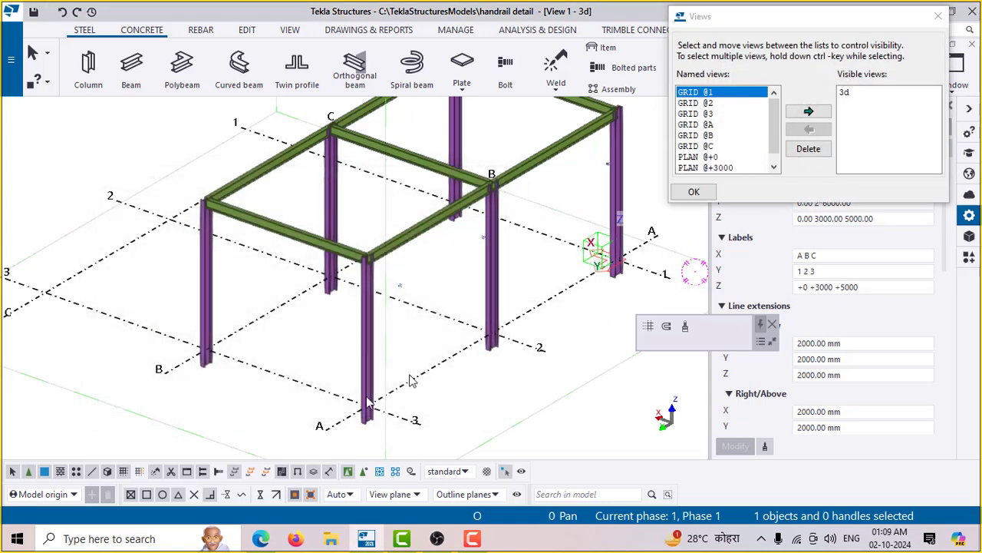
Step: Make the GRID @A elevation view visible and frame the beams and columns in it
{"action": "left_click", "coordinate": [706, 124]}
{"action": "left_click", "coordinate": [809, 111]}
{"action": "left_click", "coordinate": [939, 15]}
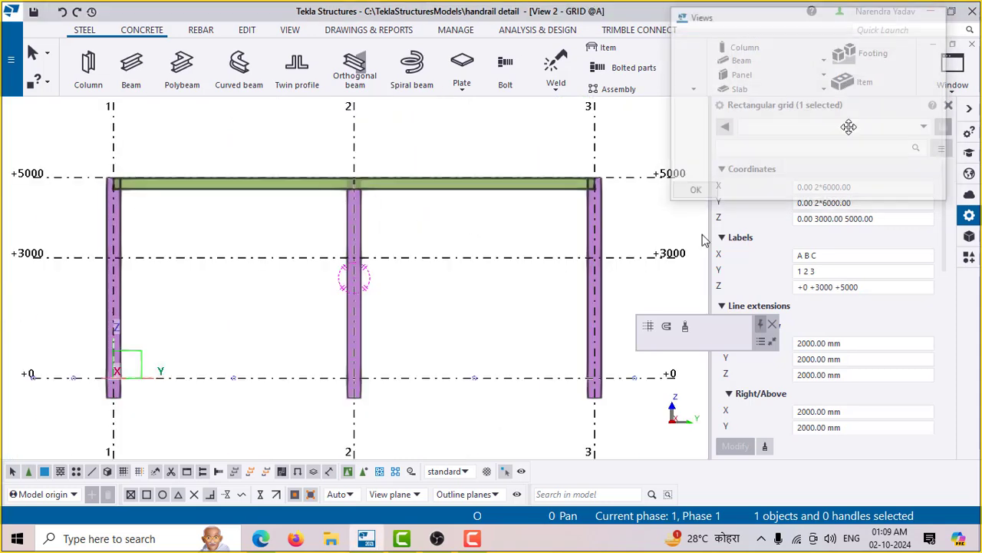
{"action": "left_click", "coordinate": [296, 316]}
{"action": "scroll", "coordinate": [295, 321], "scroll_direction": "down", "scroll_amount": 4}
{"action": "middle_click_drag", "start_coordinate": [441, 324], "coordinate": [457, 341]}
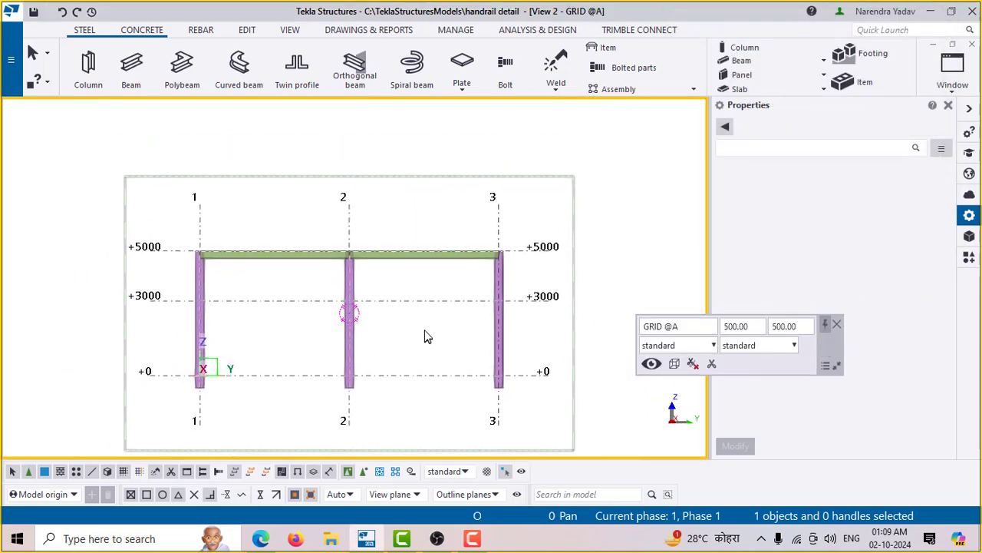
{"action": "scroll", "coordinate": [261, 287], "scroll_direction": "up", "scroll_amount": 2}
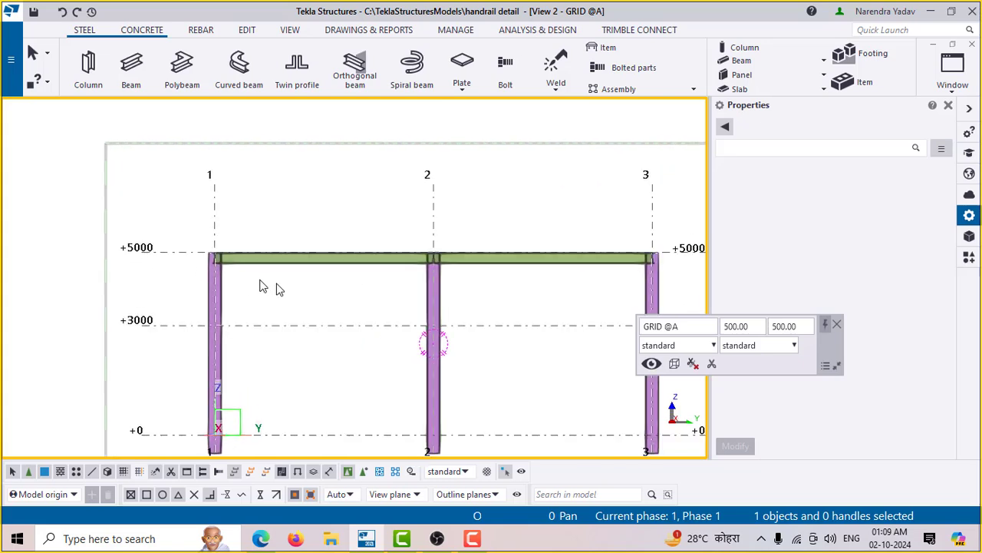
{"action": "middle_click_drag", "start_coordinate": [363, 307], "coordinate": [320, 296]}
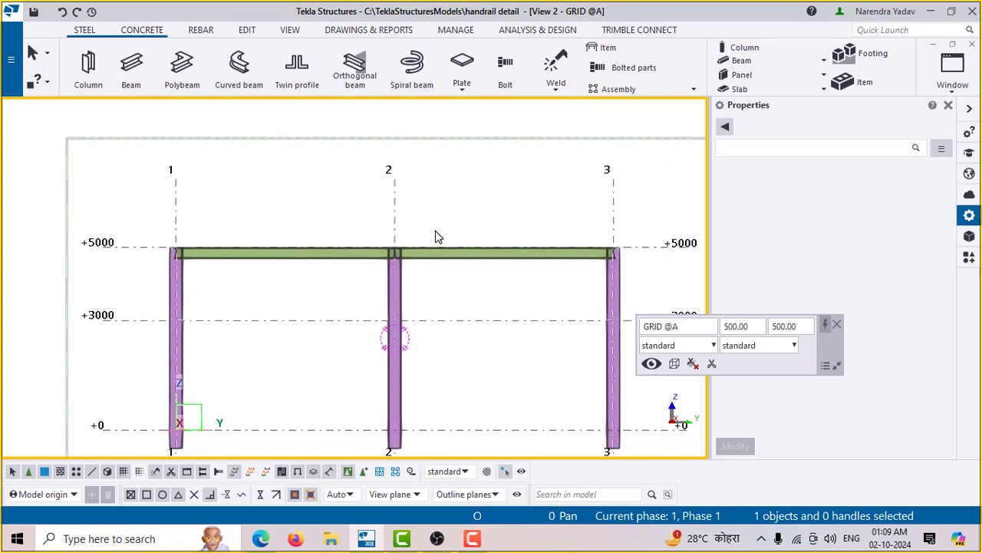
{"action": "middle_click_drag", "start_coordinate": [435, 236], "coordinate": [436, 265]}
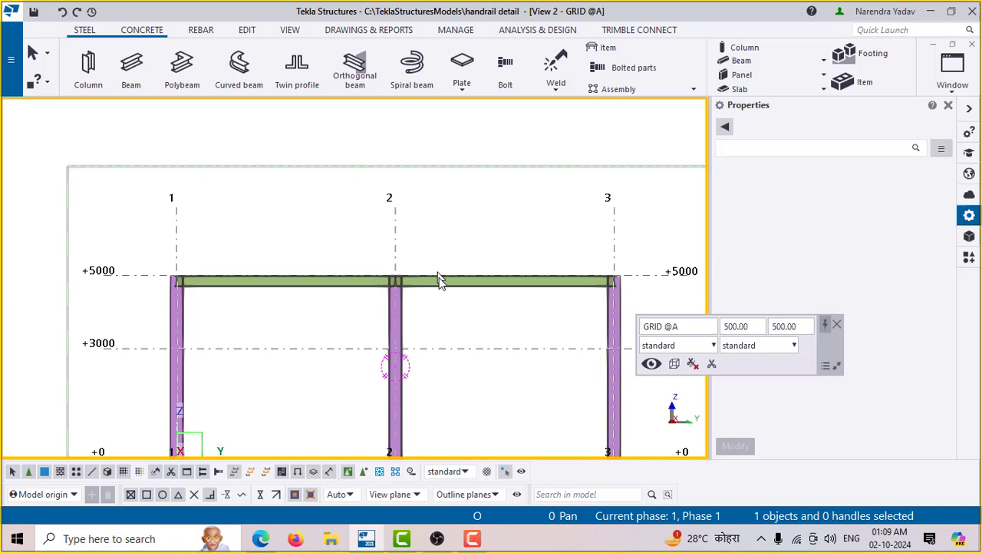
{"action": "left_click", "coordinate": [837, 326]}
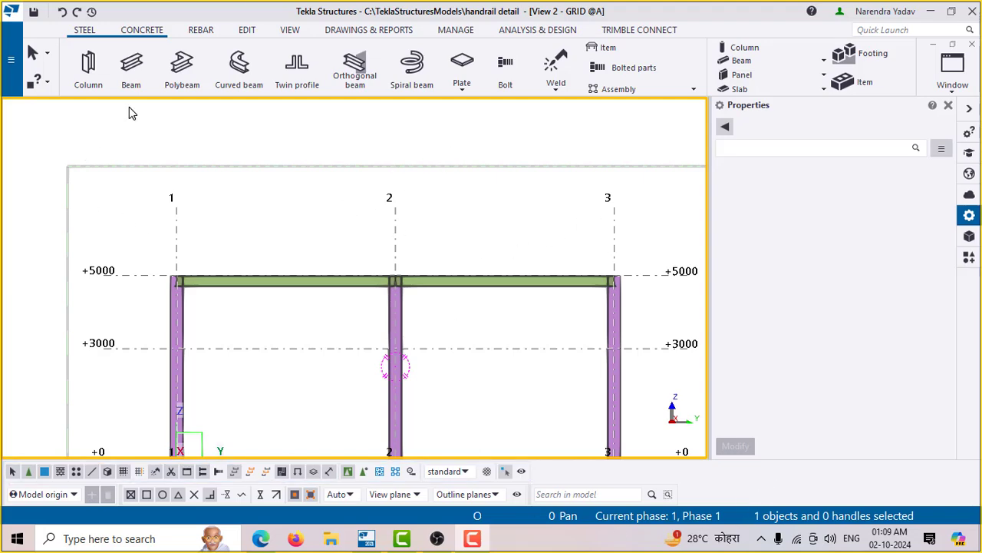
Step: Draw a horizontal construction line about 12000 mm long above the beams, from the middle of grid line 1's upper extension perpendicular to grid line 3
{"action": "left_click", "coordinate": [247, 30]}
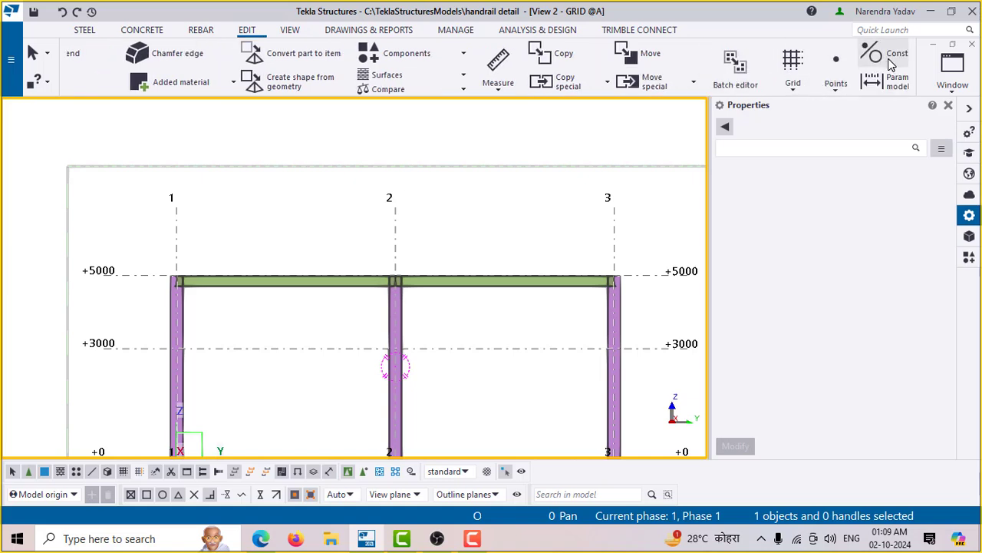
{"action": "left_click", "coordinate": [890, 67]}
{"action": "left_click", "coordinate": [892, 84]}
{"action": "middle_click_drag", "start_coordinate": [193, 363], "coordinate": [158, 325]}
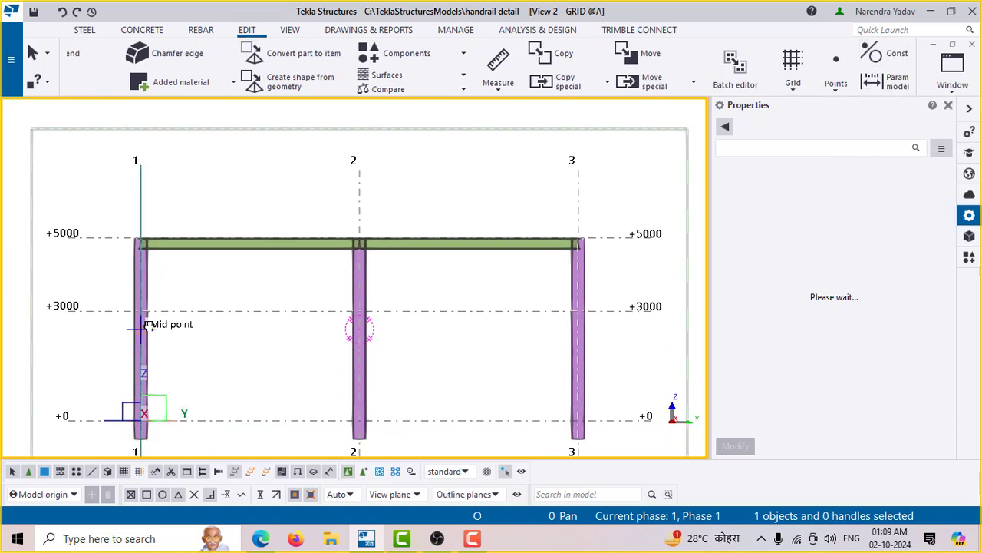
{"action": "scroll", "coordinate": [150, 321], "scroll_direction": "up", "scroll_amount": 3}
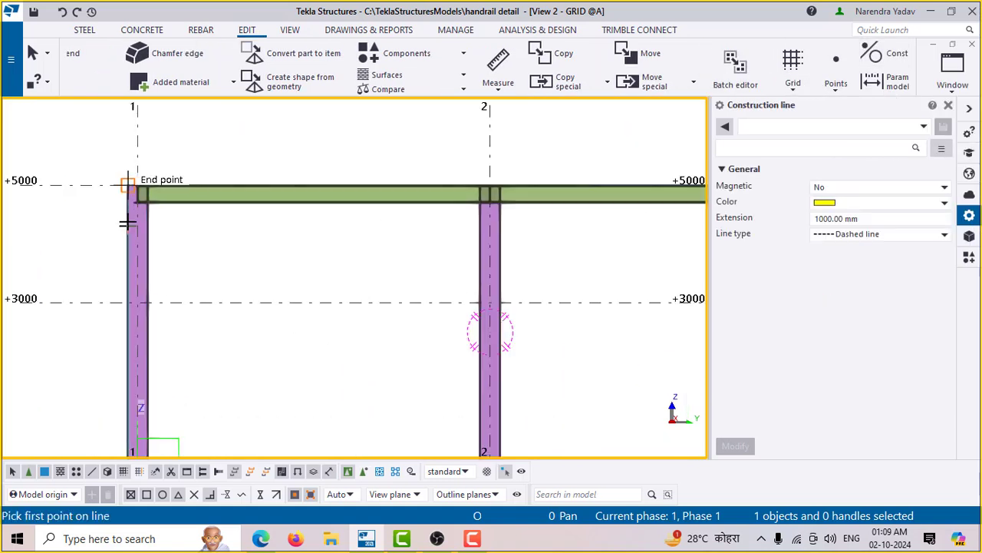
{"action": "left_click", "coordinate": [260, 494]}
{"action": "left_click", "coordinate": [242, 496]}
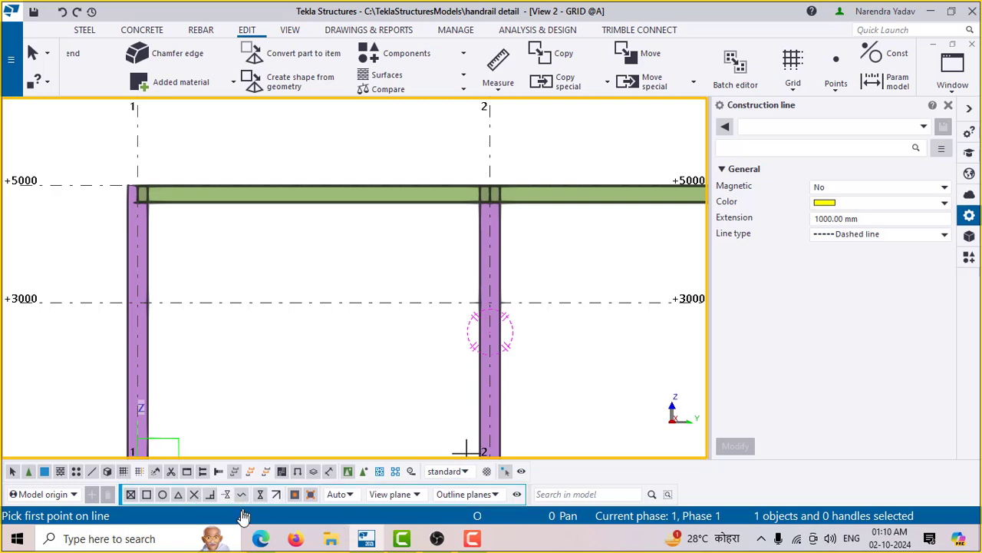
{"action": "scroll", "coordinate": [265, 321], "scroll_direction": "down", "scroll_amount": 2}
{"action": "middle_click_drag", "start_coordinate": [277, 303], "coordinate": [173, 357]}
{"action": "scroll", "coordinate": [90, 316], "scroll_direction": "up", "scroll_amount": 2}
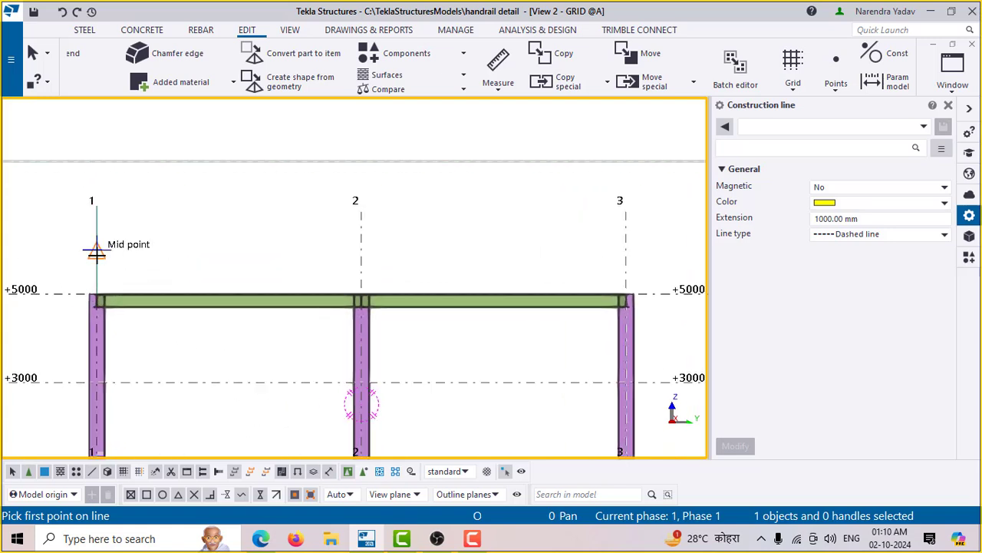
{"action": "left_click", "coordinate": [97, 249]}
{"action": "right_click", "coordinate": [557, 205]}
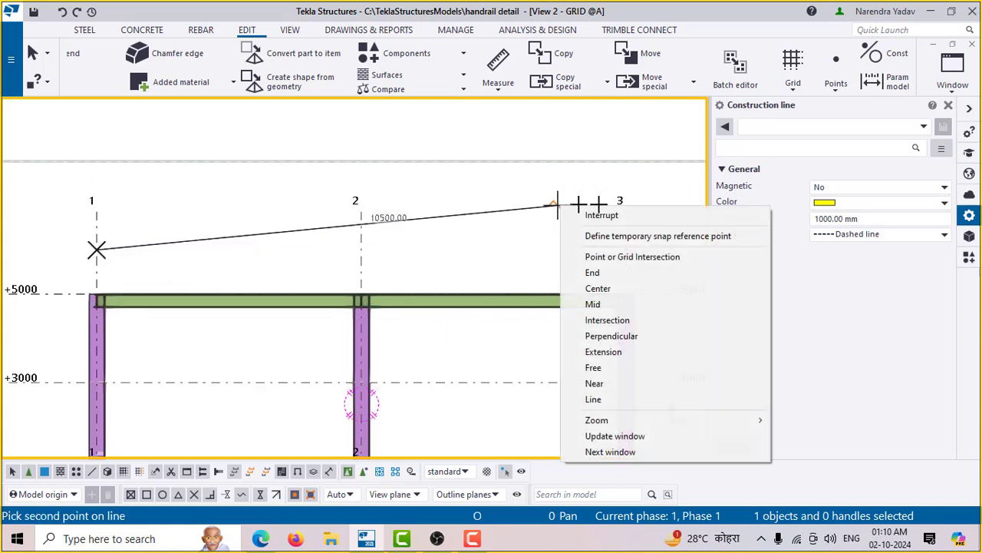
{"action": "left_click", "coordinate": [642, 336]}
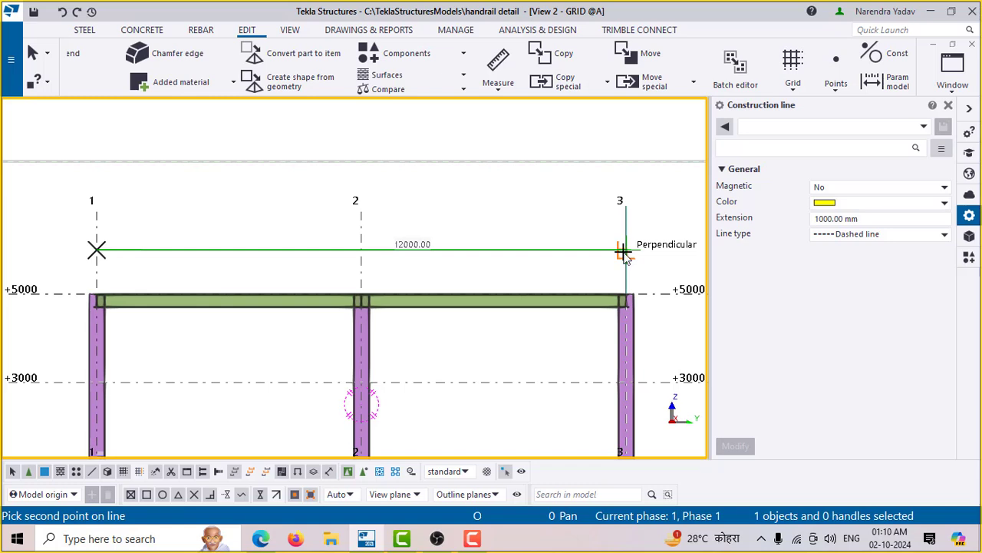
{"action": "left_click", "coordinate": [626, 256]}
{"action": "right_click", "coordinate": [566, 201]}
{"action": "left_click", "coordinate": [583, 212]}
Step: Move the horizontal construction line so it lies 600 mm above the beams' top edge
{"action": "scroll", "coordinate": [564, 253], "scroll_direction": "up", "scroll_amount": 2}
{"action": "left_click_drag", "start_coordinate": [566, 268], "coordinate": [520, 194]}
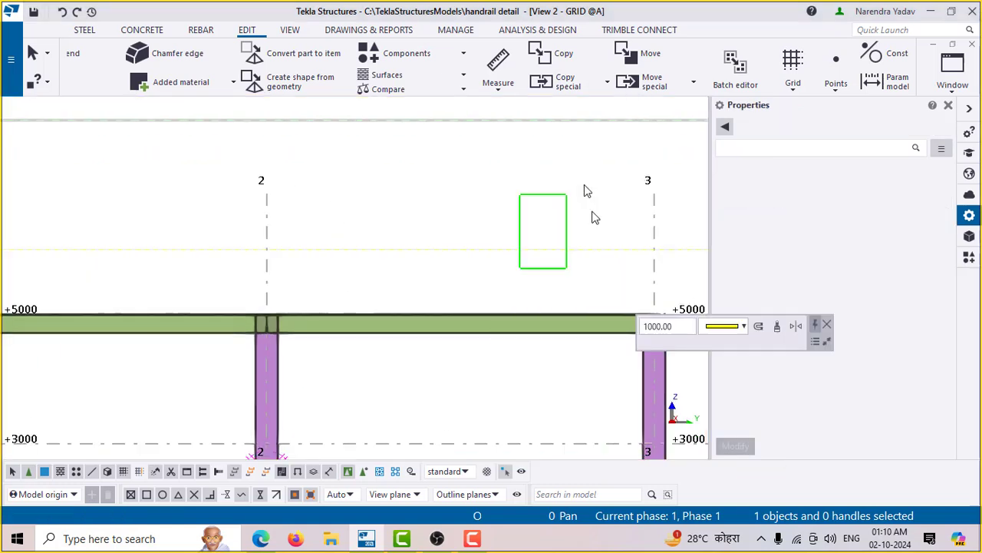
{"action": "right_click", "coordinate": [459, 166]}
{"action": "left_click", "coordinate": [534, 266]}
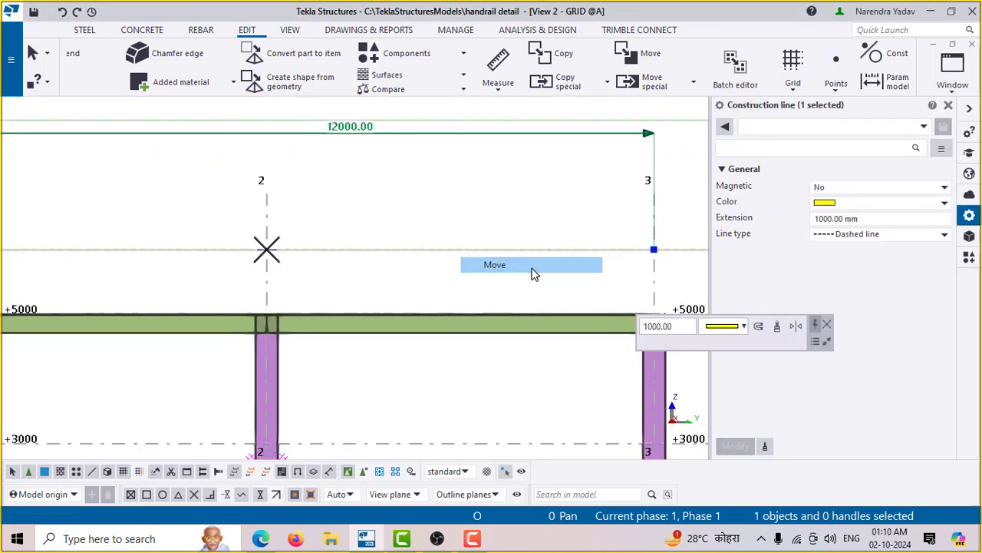
{"action": "left_click", "coordinate": [450, 248]}
{"action": "right_click", "coordinate": [419, 190]}
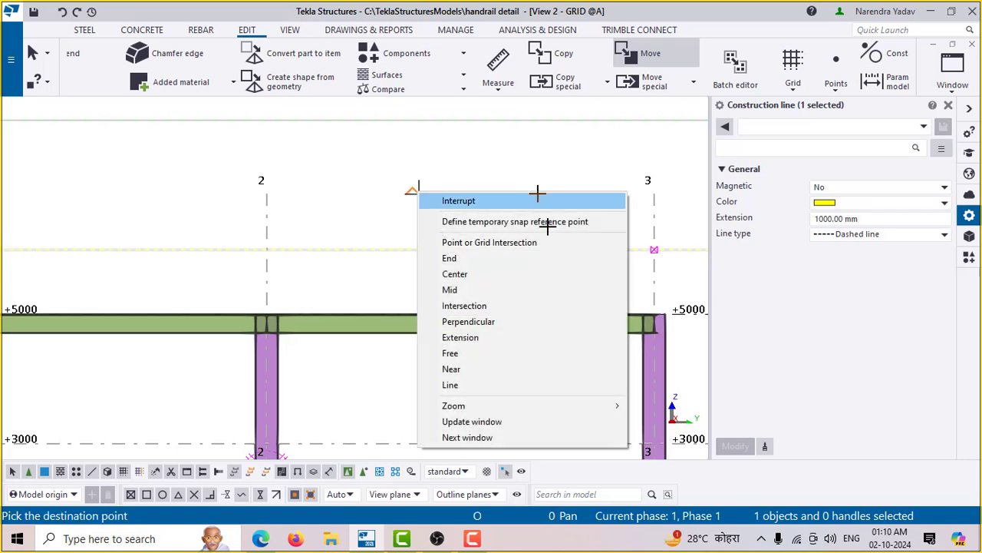
{"action": "left_click", "coordinate": [489, 321]}
{"action": "scroll", "coordinate": [453, 330], "scroll_direction": "up", "scroll_amount": 5}
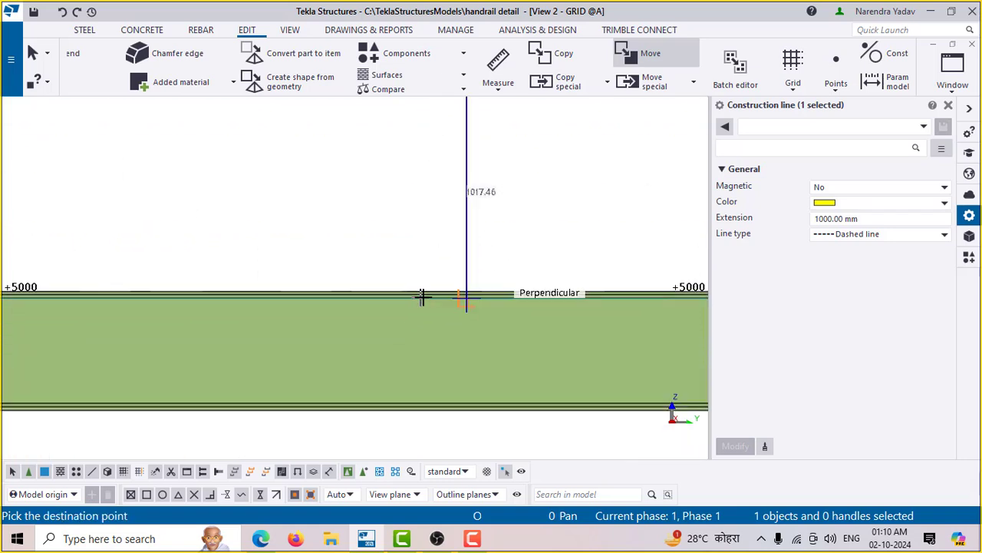
{"action": "scroll", "coordinate": [421, 297], "scroll_direction": "up", "scroll_amount": 2}
{"action": "scroll", "coordinate": [476, 285], "scroll_direction": "down", "scroll_amount": 3}
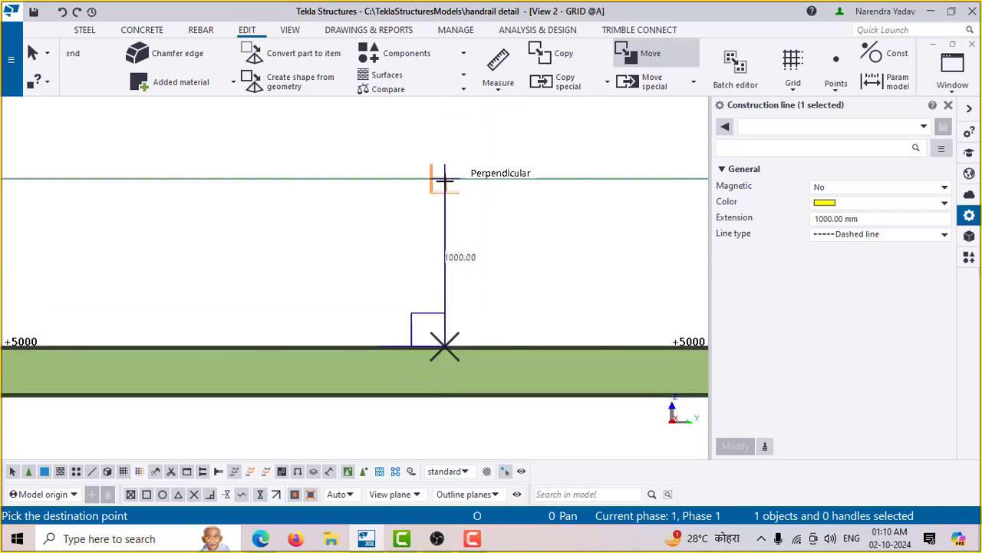
{"action": "type", "text": "600"}
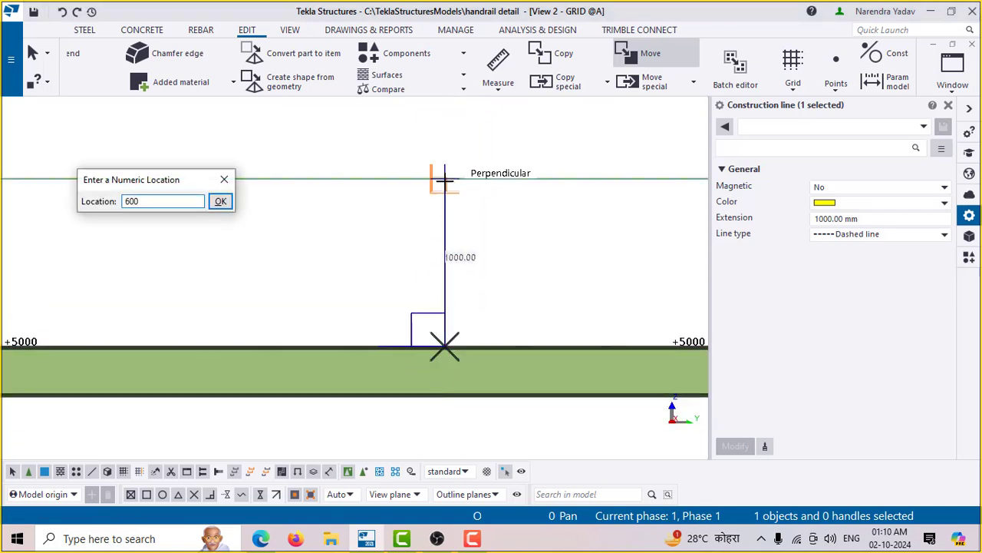
{"action": "key", "text": "Return"}
{"action": "scroll", "coordinate": [506, 231], "scroll_direction": "down", "scroll_amount": 1}
Step: Copy the horizontal construction line 500 mm straight upward
{"action": "right_click", "coordinate": [485, 175]}
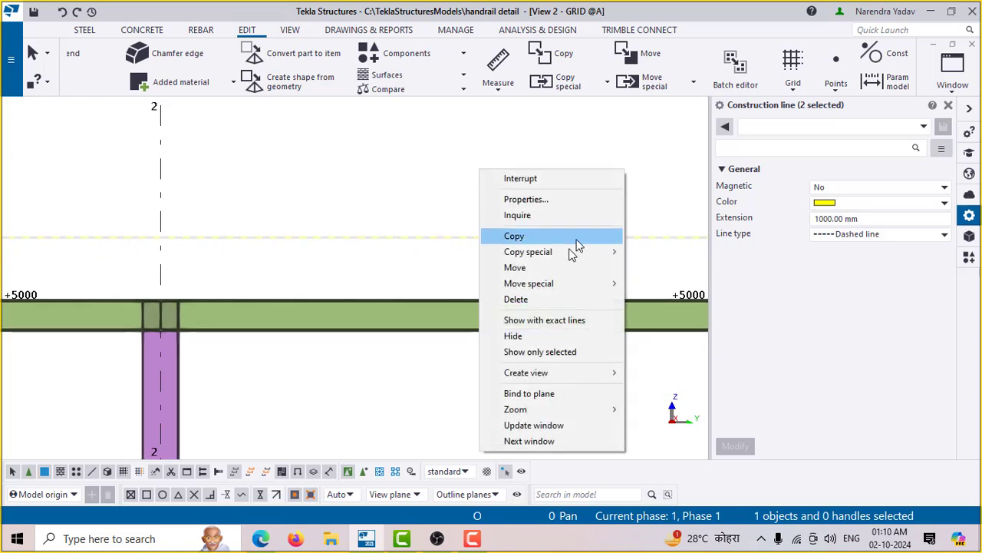
{"action": "left_click", "coordinate": [550, 238]}
{"action": "left_click", "coordinate": [493, 237]}
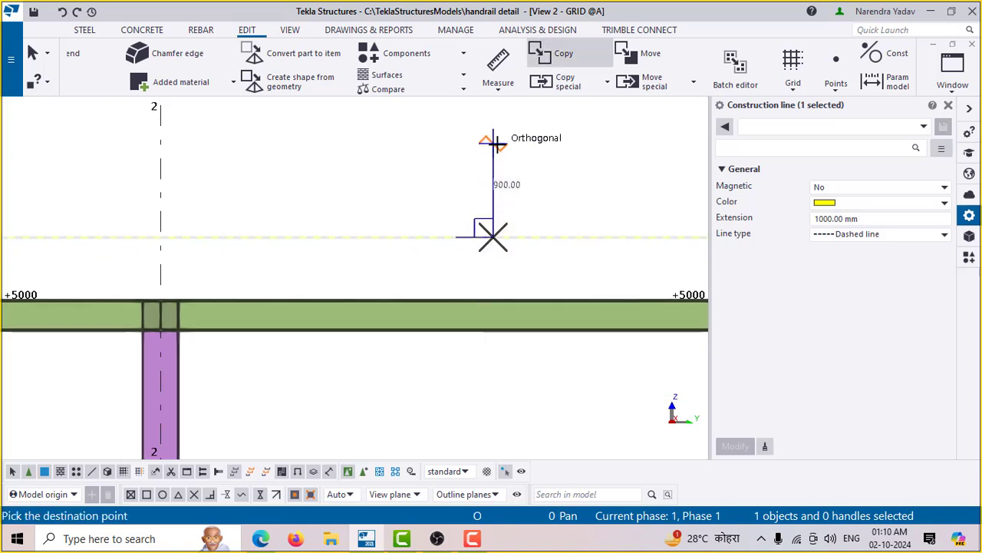
{"action": "type", "text": "500"}
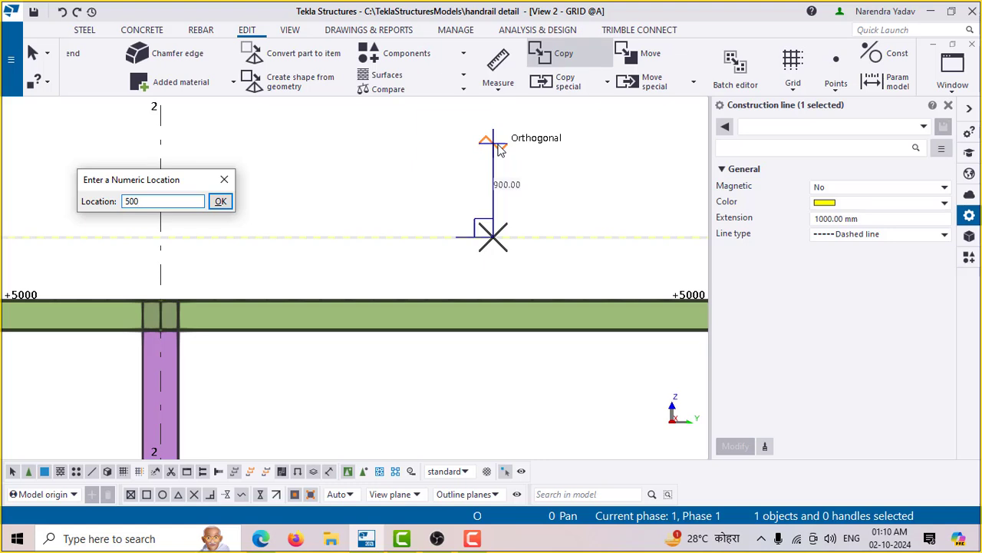
{"action": "key", "text": "Return"}
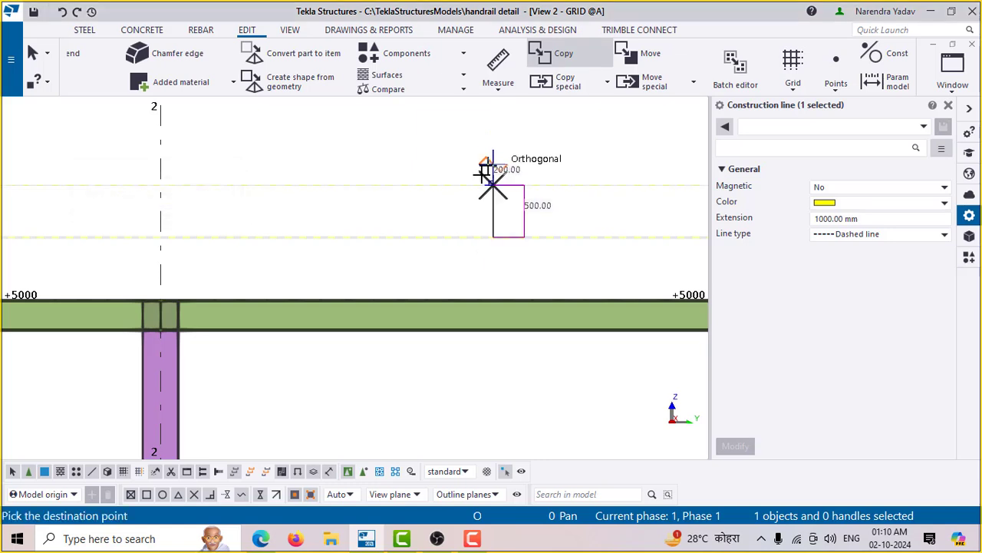
{"action": "scroll", "coordinate": [468, 215], "scroll_direction": "down", "scroll_amount": 1}
{"action": "right_click", "coordinate": [450, 160]}
{"action": "left_click", "coordinate": [474, 164]}
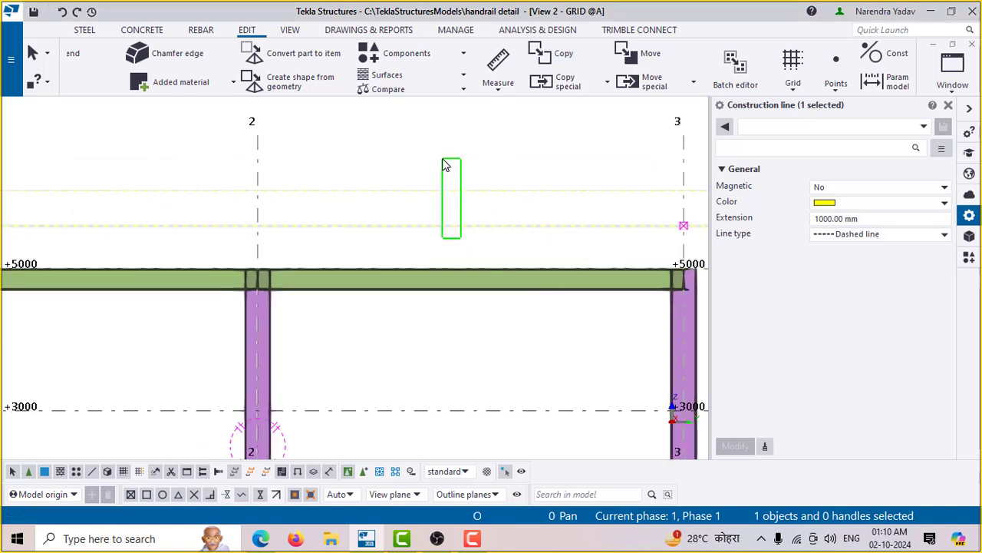
{"action": "left_click_drag", "start_coordinate": [445, 165], "coordinate": [446, 166]}
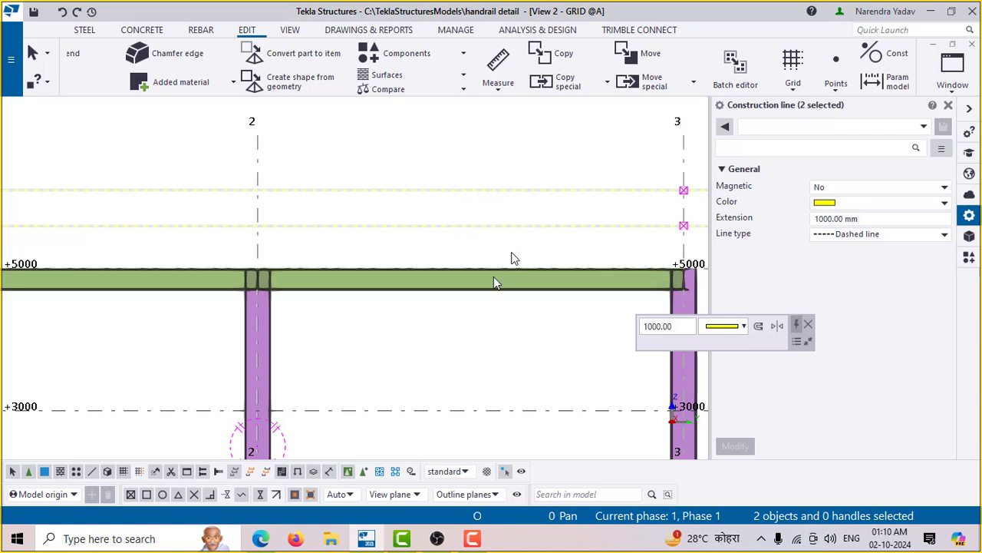
{"action": "scroll", "coordinate": [456, 261], "scroll_direction": "down", "scroll_amount": 3}
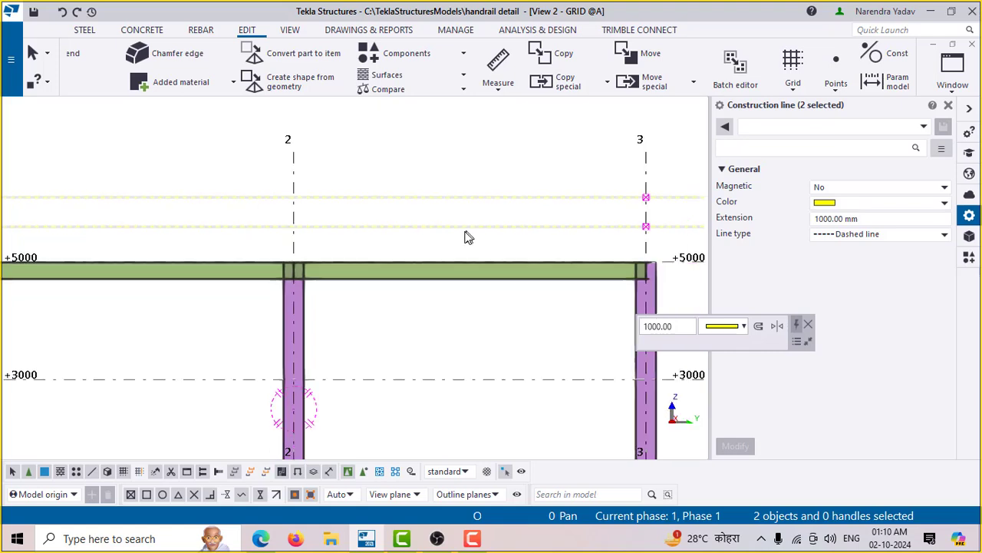
{"action": "left_click", "coordinate": [312, 288]}
{"action": "middle_click_drag", "start_coordinate": [416, 326], "coordinate": [309, 345]}
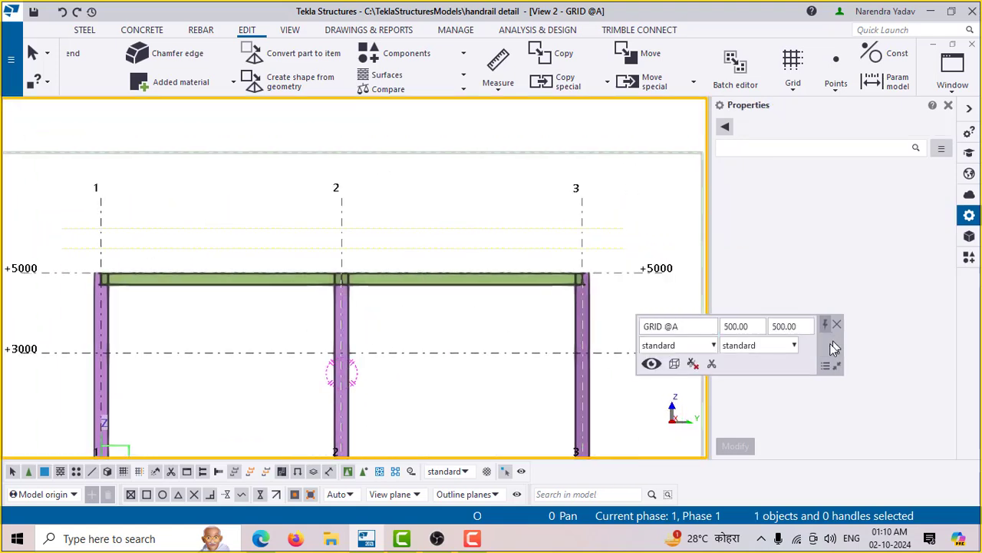
{"action": "left_click", "coordinate": [838, 325]}
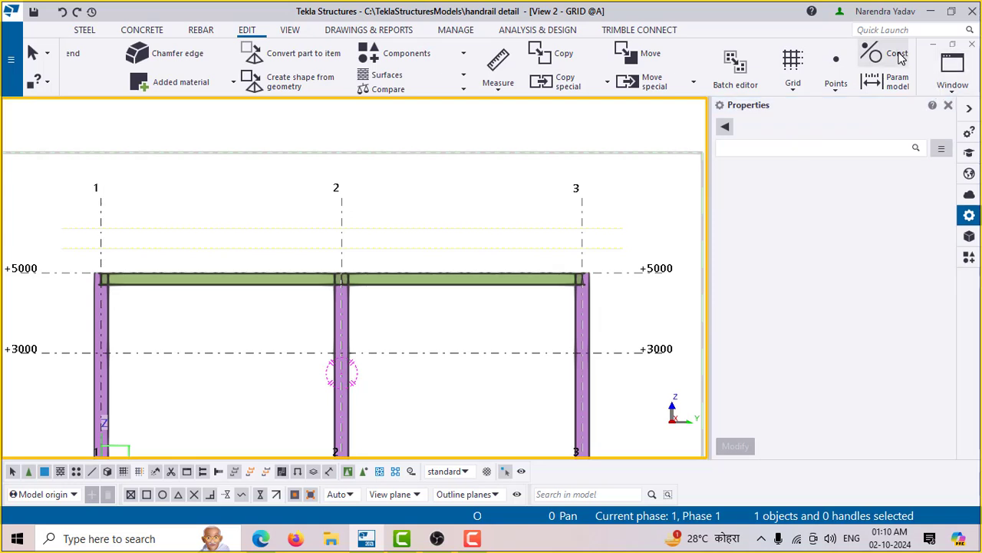
Step: Draw a vertical construction line about 1120 mm from grid line 1, from the beam's lower edge up past both horizontal construction lines
{"action": "middle_click_drag", "start_coordinate": [244, 325], "coordinate": [548, 363]}
{"action": "scroll", "coordinate": [476, 298], "scroll_direction": "up", "scroll_amount": 12}
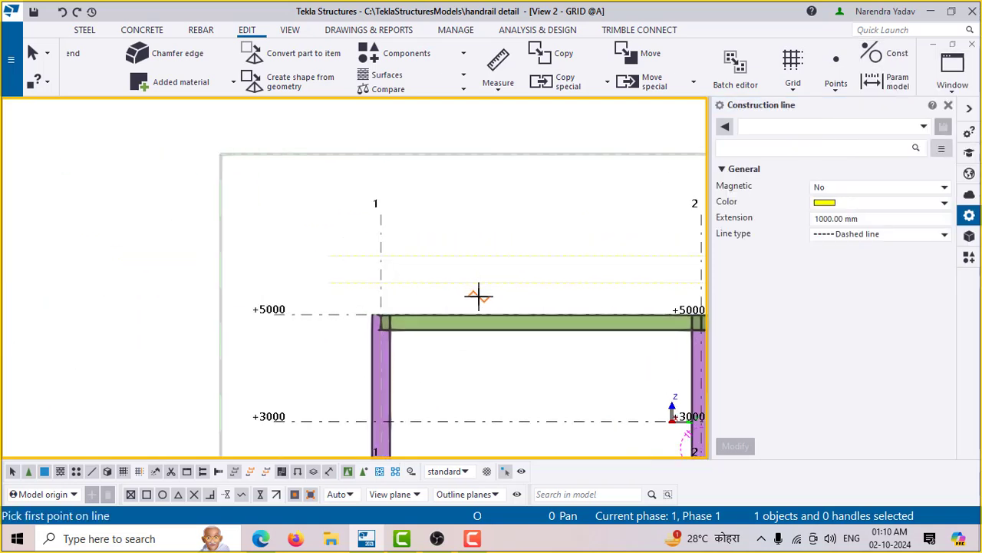
{"action": "left_click", "coordinate": [405, 338]}
{"action": "scroll", "coordinate": [404, 373], "scroll_direction": "down", "scroll_amount": 2}
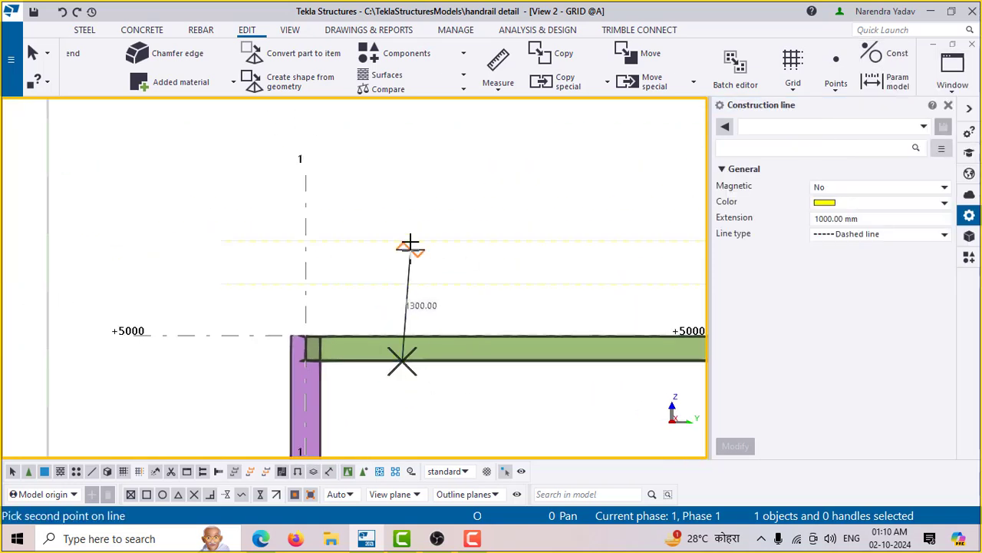
{"action": "right_click", "coordinate": [374, 191]}
{"action": "left_click", "coordinate": [394, 200]}
{"action": "scroll", "coordinate": [403, 233], "scroll_direction": "up", "scroll_amount": 2}
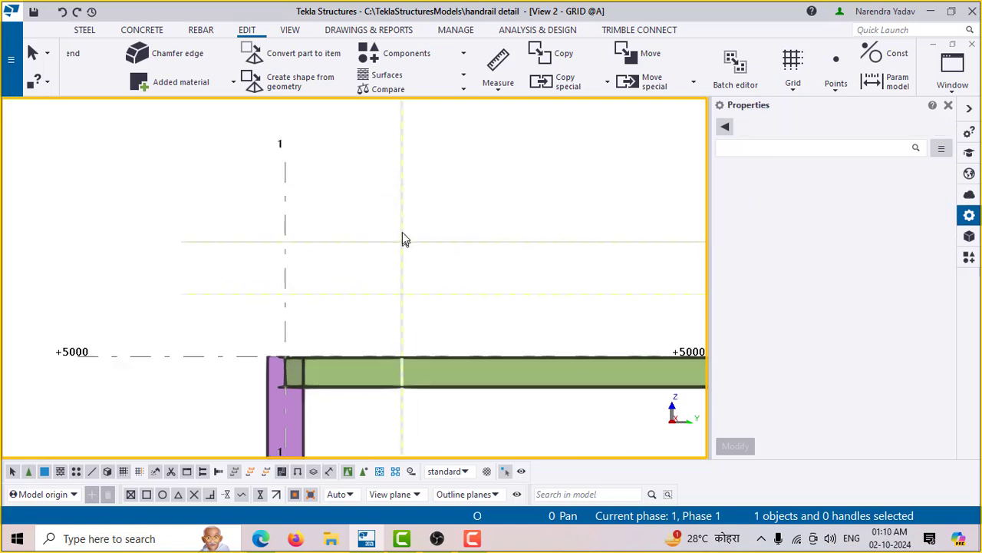
Step: Move the vertical construction line so it lies 250 mm from grid line 1, on the side towards grid line 2
{"action": "left_click_drag", "start_coordinate": [417, 220], "coordinate": [369, 192]}
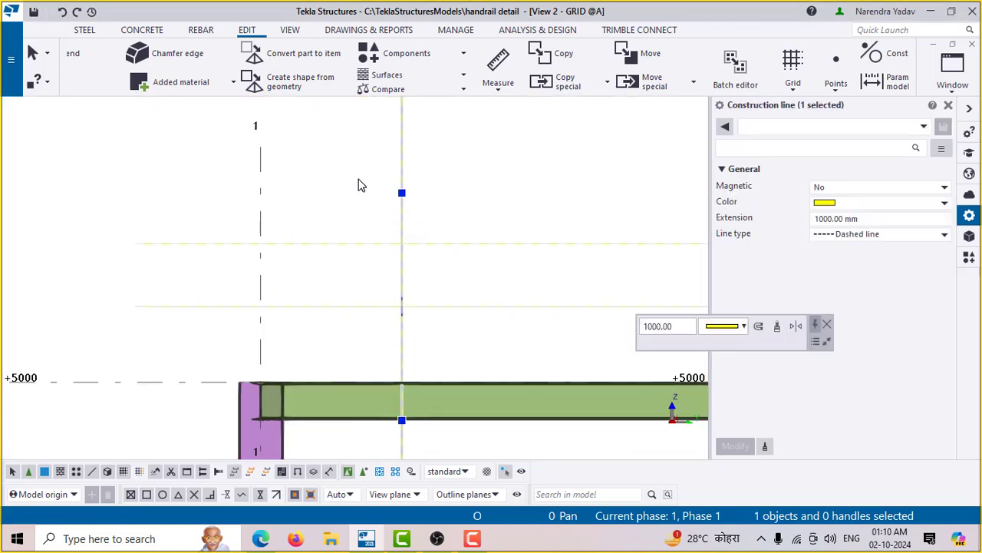
{"action": "right_click", "coordinate": [357, 184]}
{"action": "left_click", "coordinate": [425, 280]}
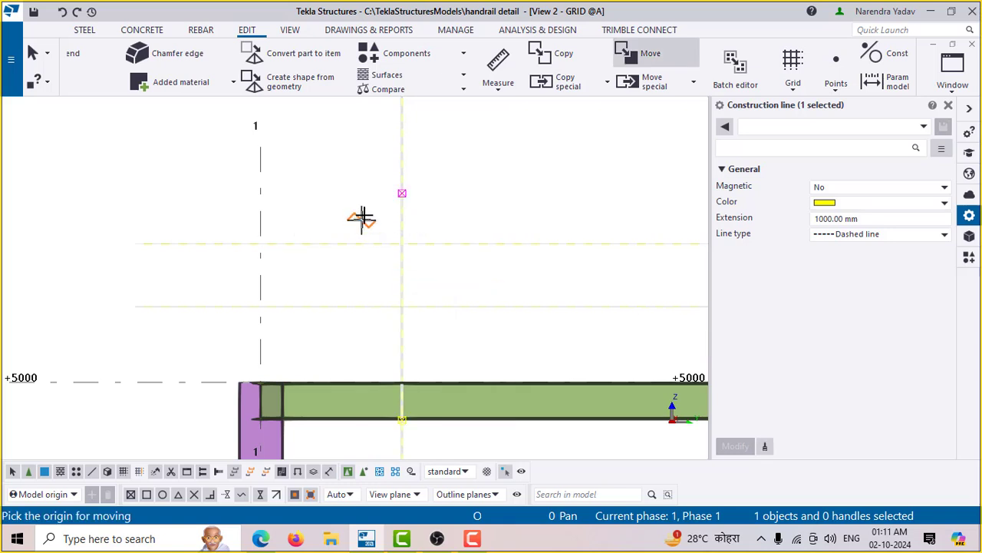
{"action": "left_click", "coordinate": [399, 192]}
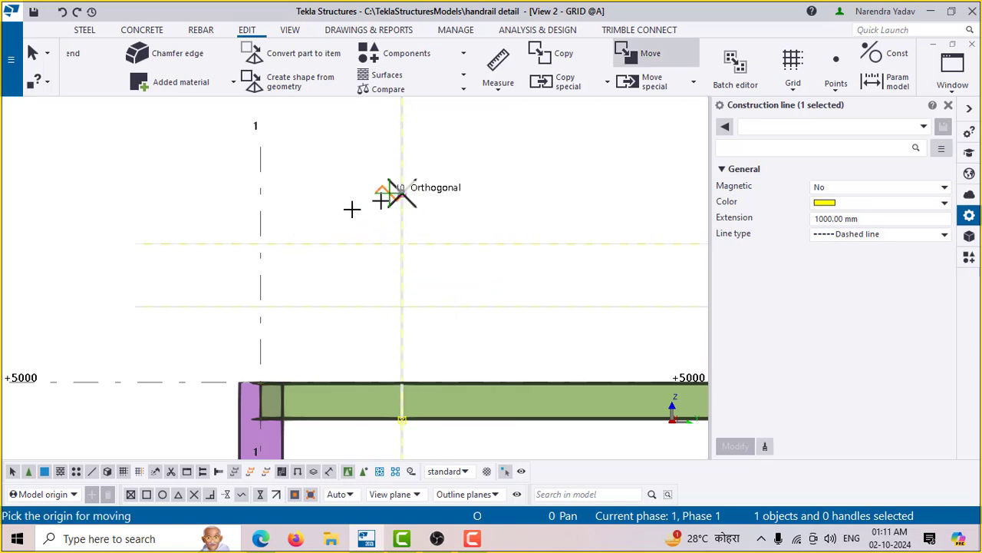
{"action": "left_click", "coordinate": [261, 194]}
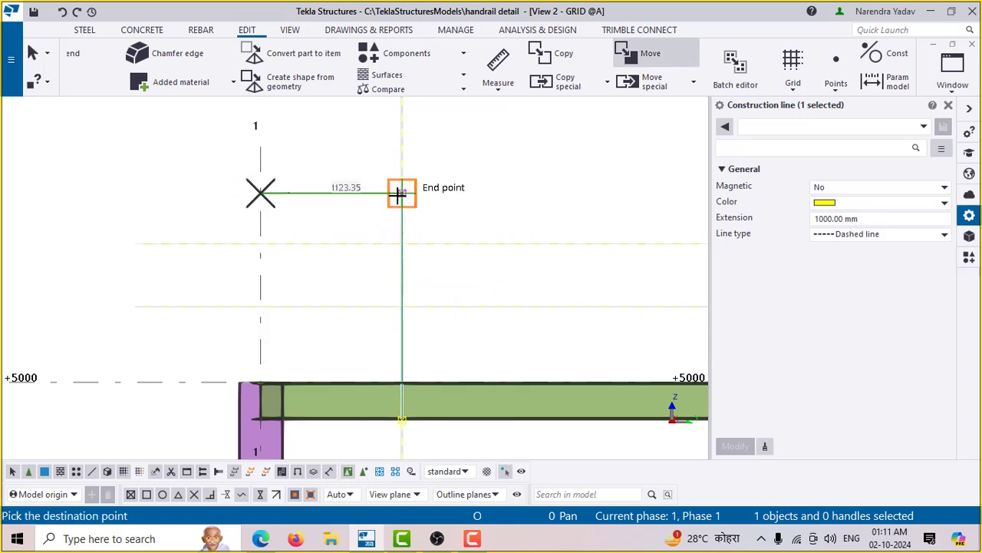
{"action": "type", "text": "250"}
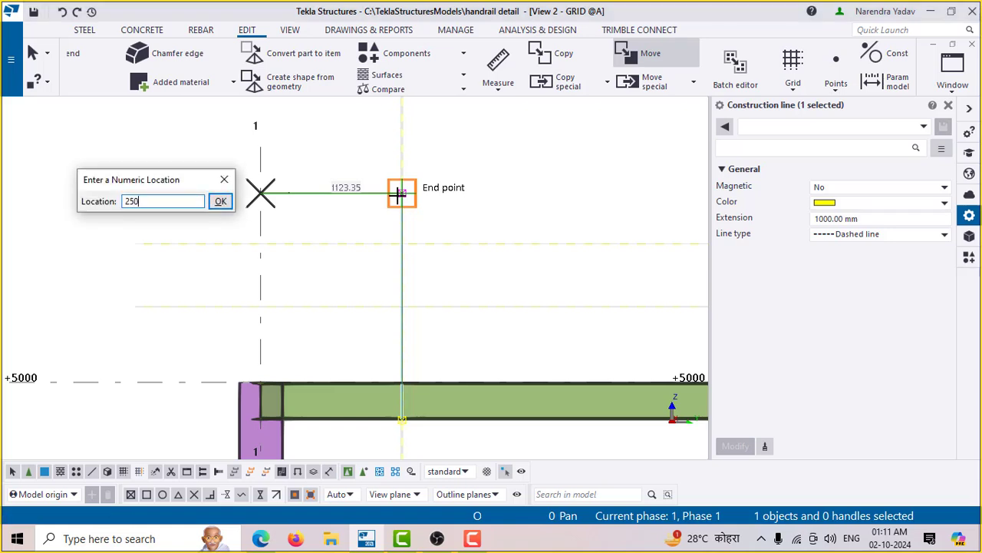
{"action": "key", "text": "Return"}
{"action": "scroll", "coordinate": [451, 354], "scroll_direction": "down", "scroll_amount": 2}
{"action": "middle_click_drag", "start_coordinate": [473, 349], "coordinate": [340, 359]}
Step: Copy the vertical construction line 1500 mm towards grid line 2
{"action": "right_click", "coordinate": [340, 216]}
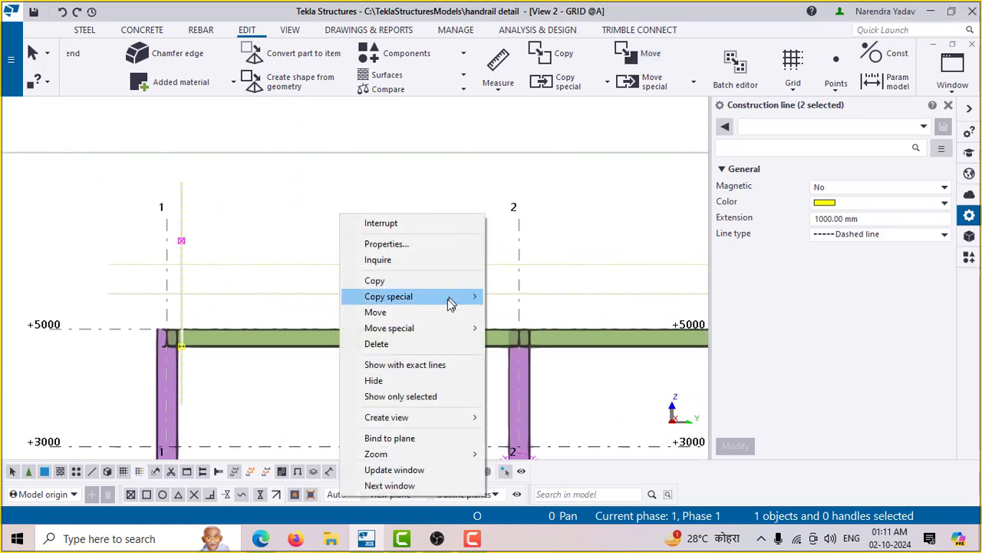
{"action": "left_click", "coordinate": [406, 284]}
{"action": "scroll", "coordinate": [187, 254], "scroll_direction": "up", "scroll_amount": 2}
{"action": "scroll", "coordinate": [187, 255], "scroll_direction": "up", "scroll_amount": 1}
{"action": "left_click", "coordinate": [178, 233]}
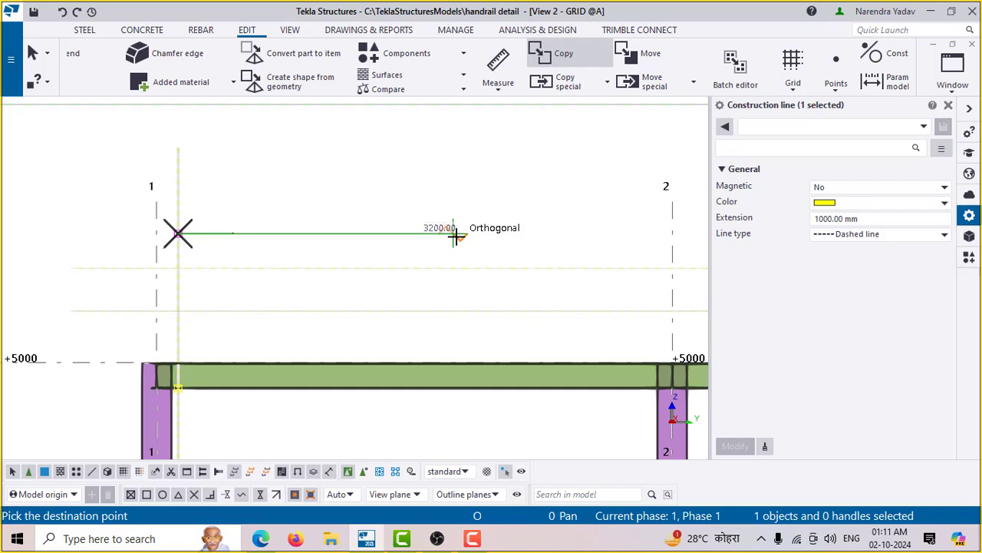
{"action": "type", "text": "1500"}
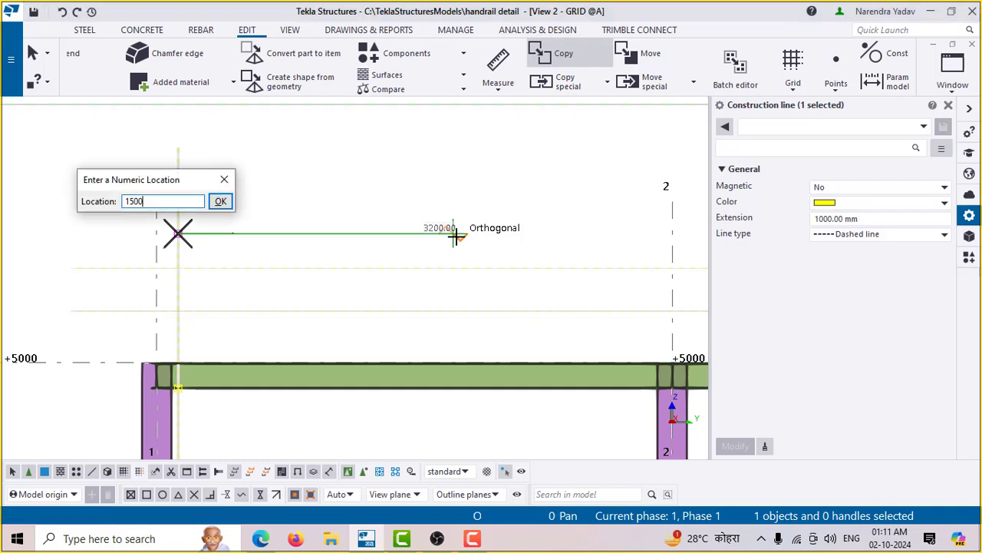
{"action": "key", "text": "Return"}
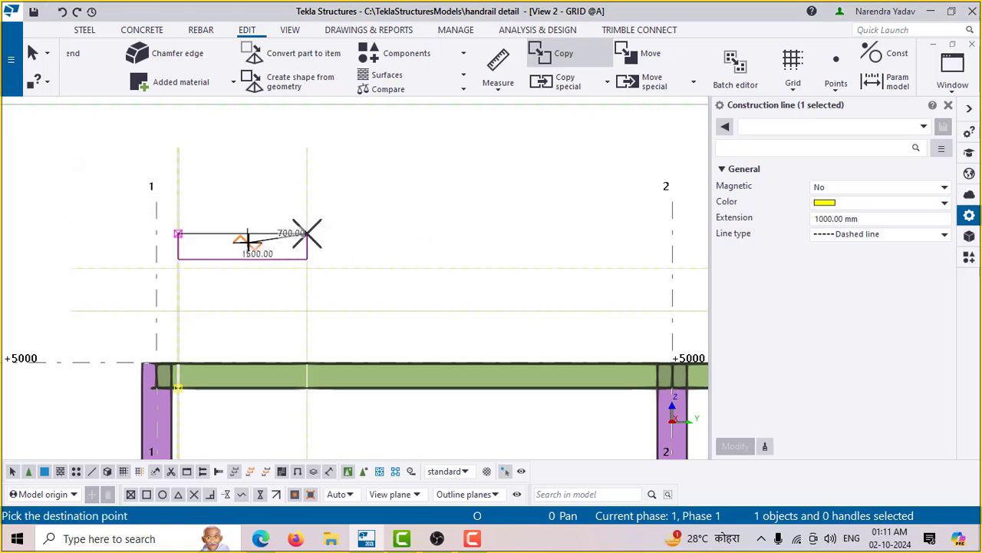
Step: Add three more copies of the vertical construction line at 1500 mm spacing, continuing past grid line 2
{"action": "scroll", "coordinate": [245, 240], "scroll_direction": "down", "scroll_amount": 1}
{"action": "type", "text": "15"}
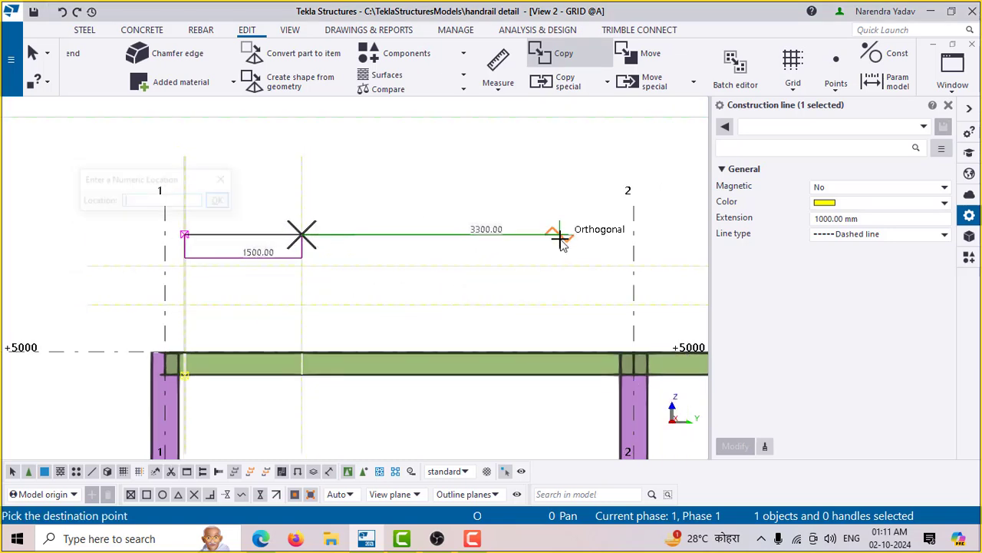
{"action": "type", "text": "00"}
{"action": "key", "text": "Return"}
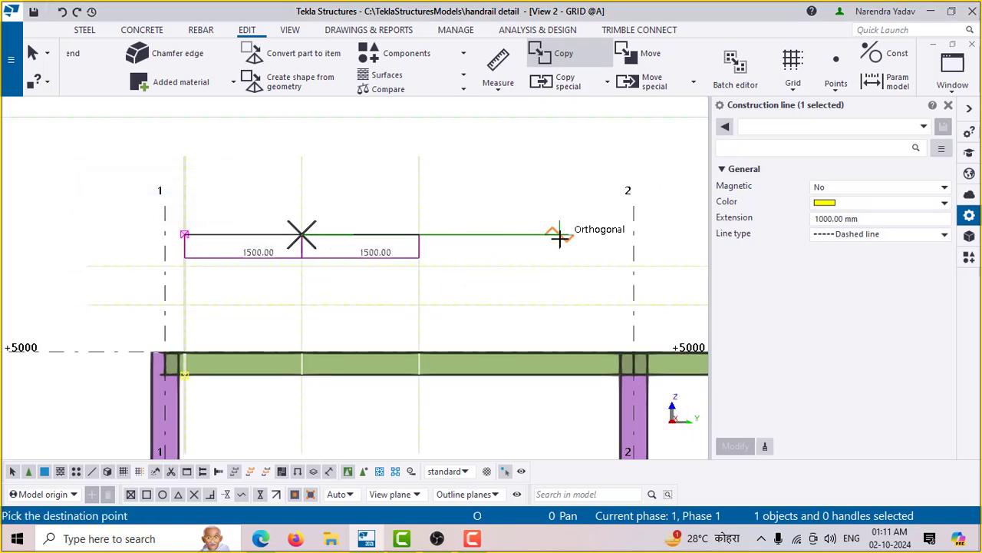
{"action": "type", "text": "1500"}
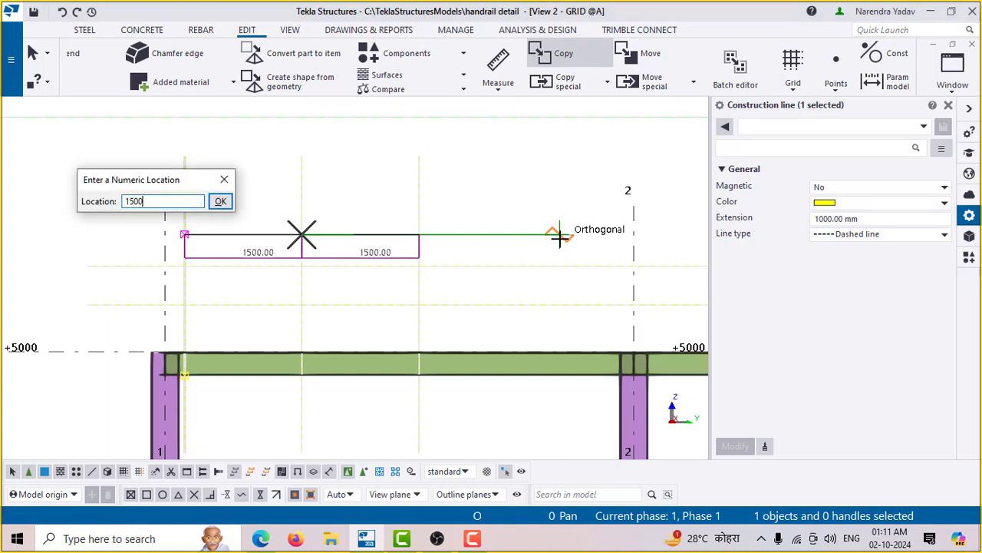
{"action": "key", "text": "Return"}
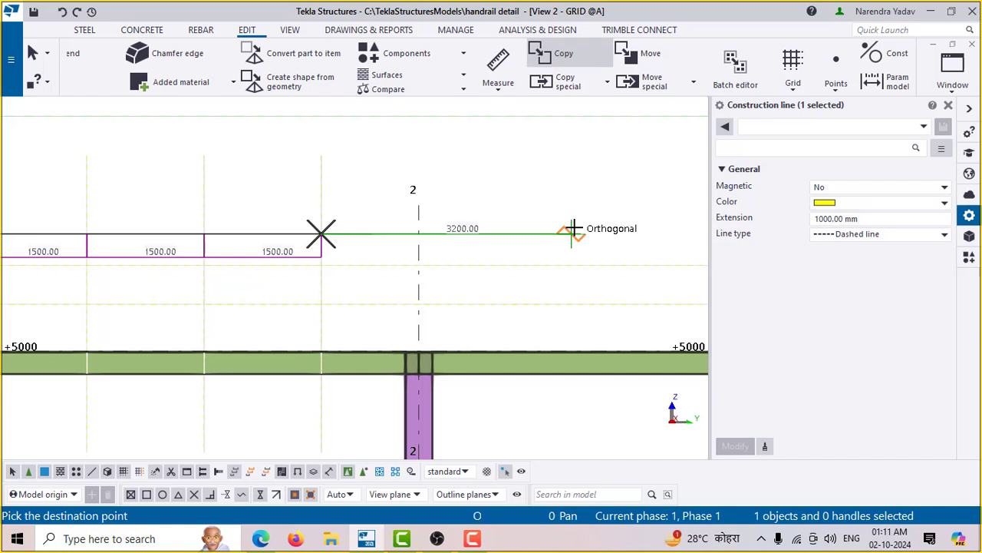
{"action": "type", "text": "1500"}
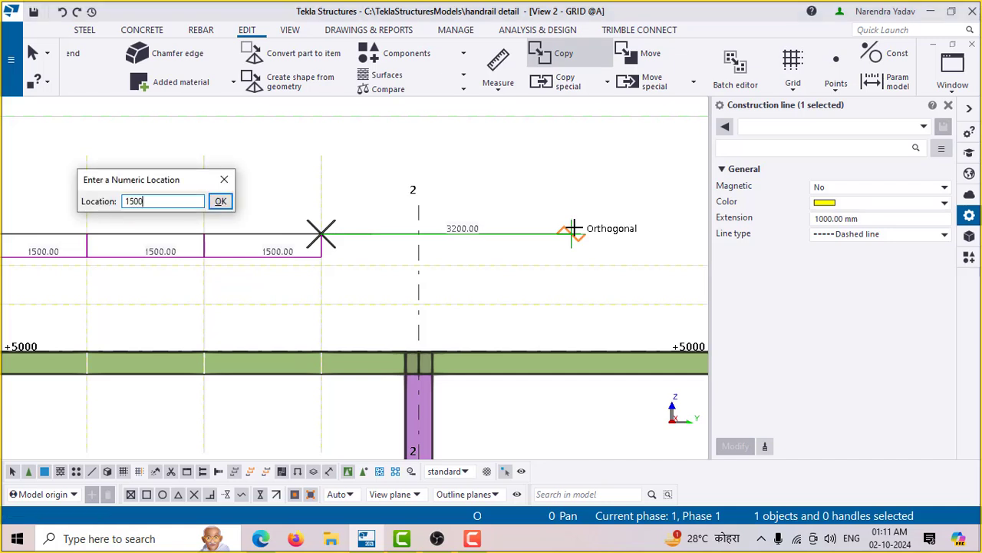
{"action": "key", "text": "Return"}
Step: Add three further copies of the vertical construction line at 1500 mm spacing between grid lines 2 and 3, and end the copying
{"action": "middle_click_drag", "start_coordinate": [651, 285], "coordinate": [428, 309]}
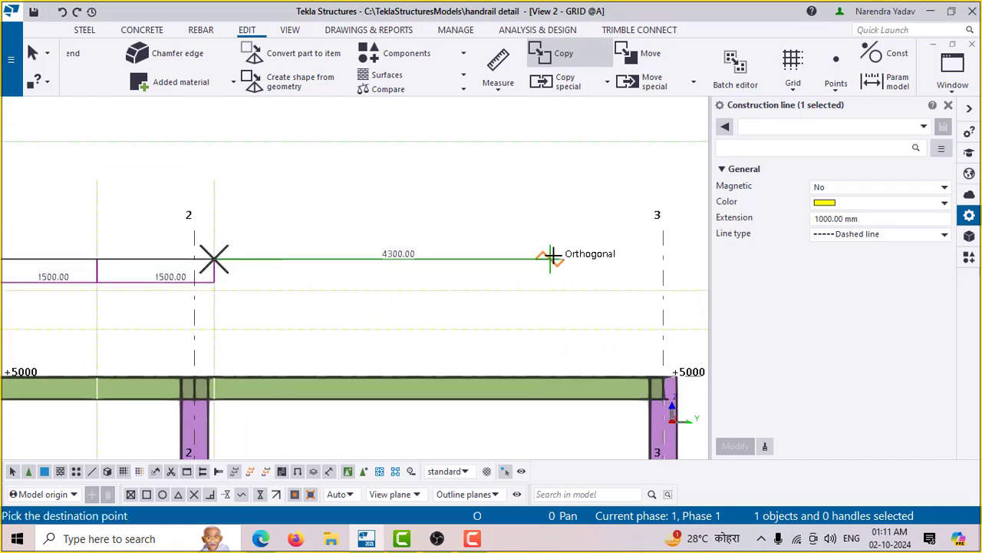
{"action": "type", "text": "15"}
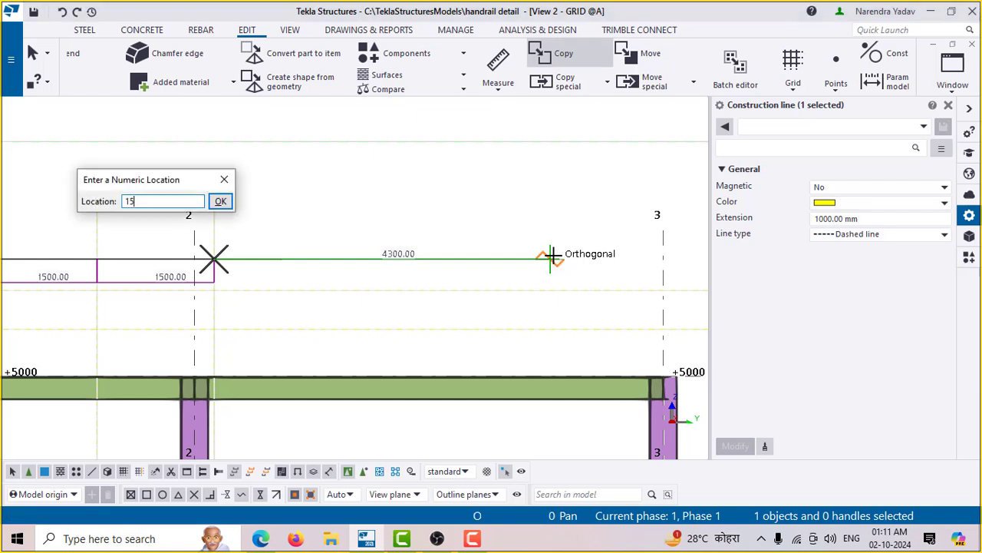
{"action": "type", "text": "00"}
{"action": "key", "text": "Return"}
{"action": "type", "text": "150"}
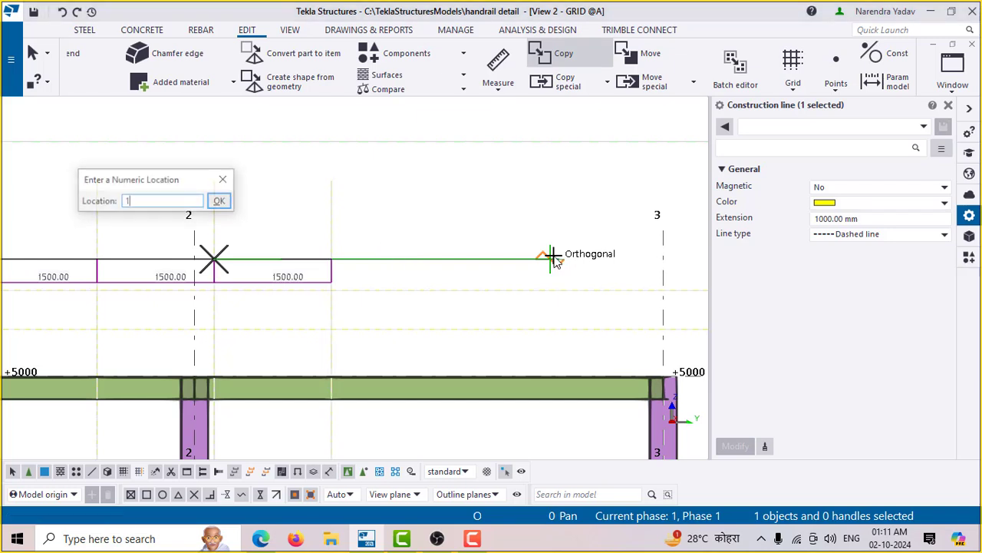
{"action": "key", "text": "Return"}
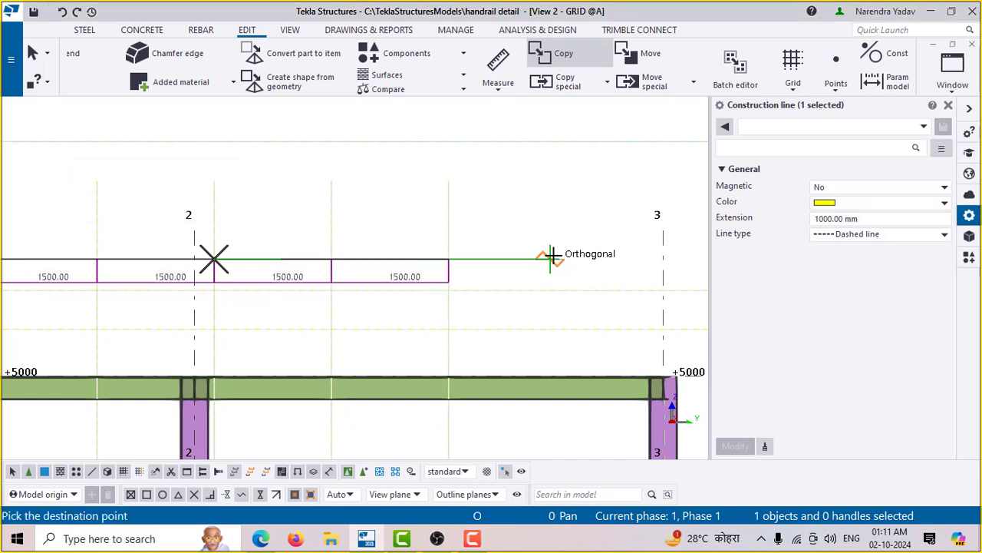
{"action": "middle_click_drag", "start_coordinate": [576, 292], "coordinate": [383, 300]}
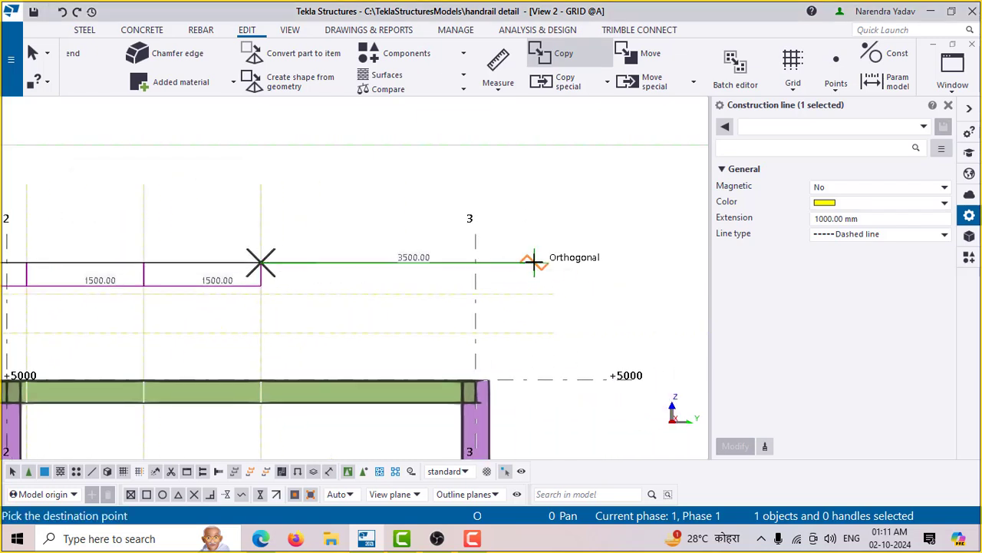
{"action": "type", "text": "1500"}
{"action": "key", "text": "Return"}
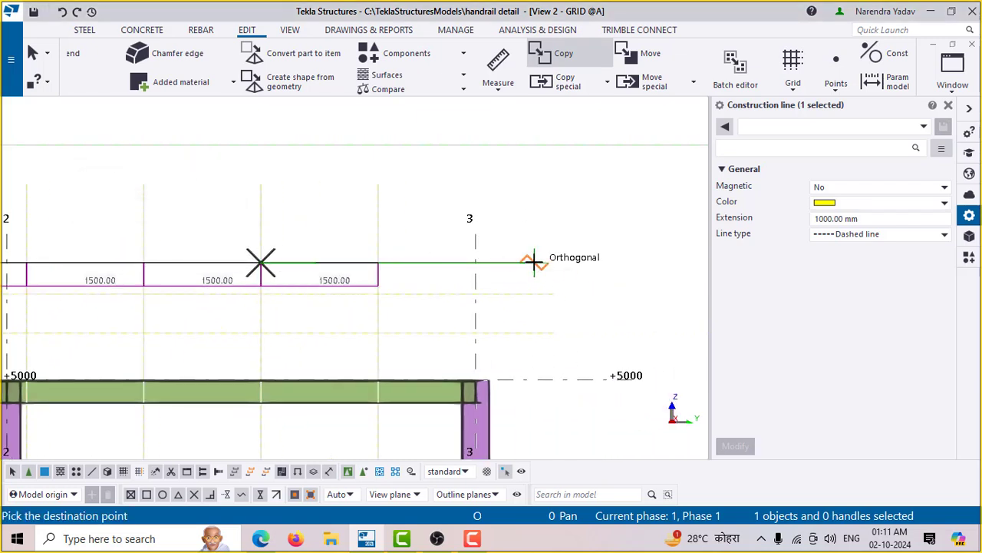
{"action": "middle_click_drag", "start_coordinate": [436, 344], "coordinate": [579, 344]}
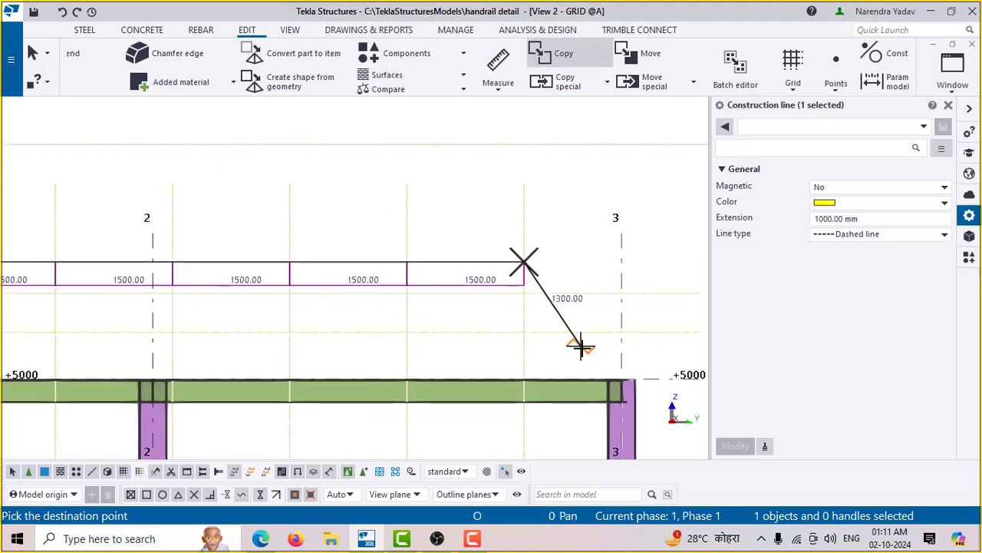
{"action": "key", "text": "Escape"}
Step: Model an 1100 mm tall steel beam as a post along the first vertical construction line, from the frame beam's top to the upper horizontal construction line
{"action": "scroll", "coordinate": [575, 310], "scroll_direction": "down", "scroll_amount": 9}
{"action": "middle_click_drag", "start_coordinate": [421, 406], "coordinate": [363, 344]}
{"action": "scroll", "coordinate": [507, 373], "scroll_direction": "up", "scroll_amount": 1}
{"action": "left_click", "coordinate": [370, 434]}
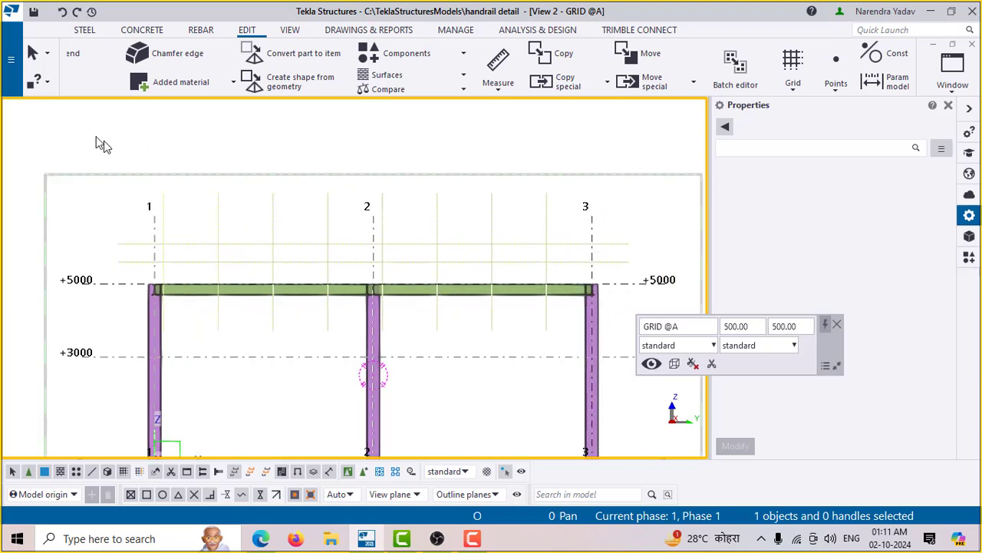
{"action": "left_click", "coordinate": [82, 30]}
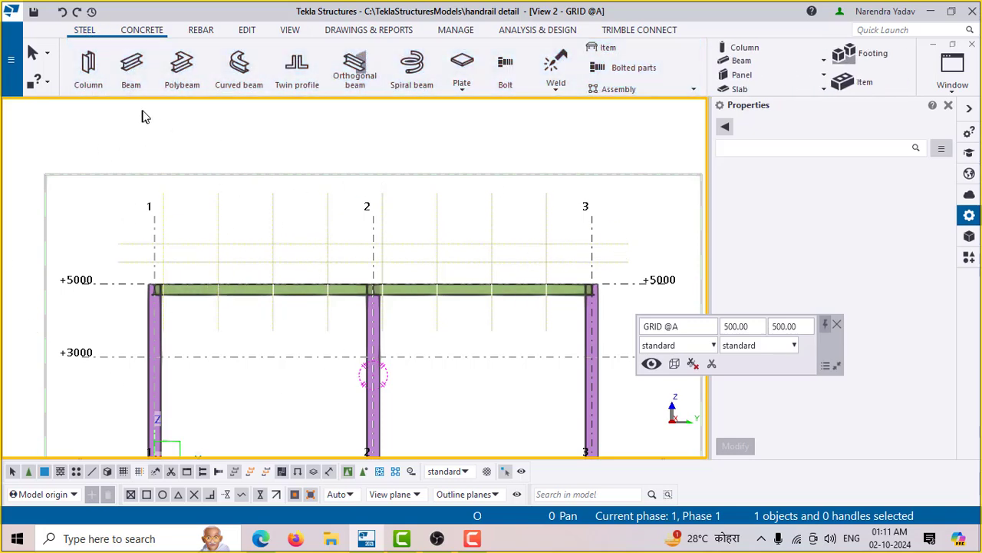
{"action": "left_click", "coordinate": [132, 69]}
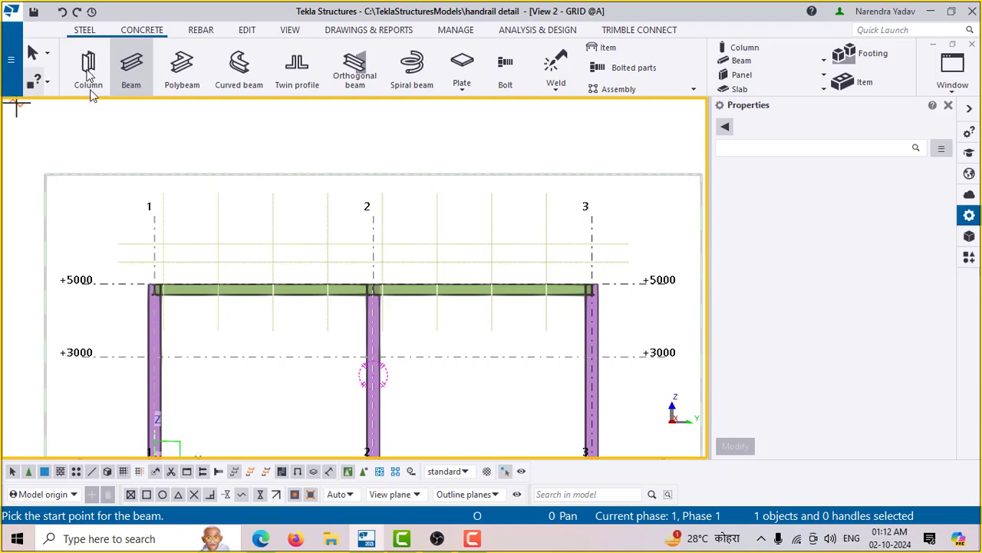
{"action": "scroll", "coordinate": [351, 325], "scroll_direction": "up", "scroll_amount": 3}
{"action": "scroll", "coordinate": [284, 274], "scroll_direction": "up", "scroll_amount": 5}
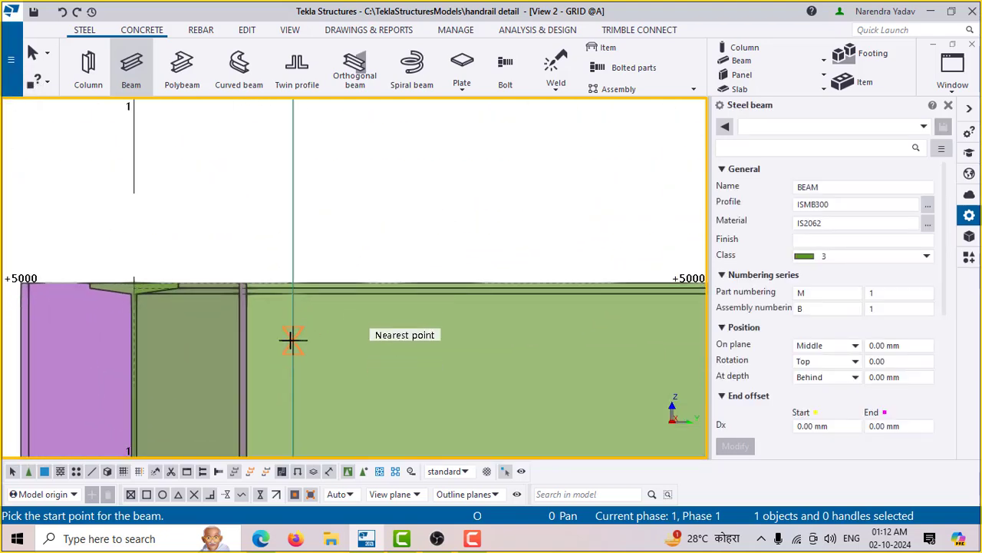
{"action": "scroll", "coordinate": [293, 341], "scroll_direction": "down", "scroll_amount": 2}
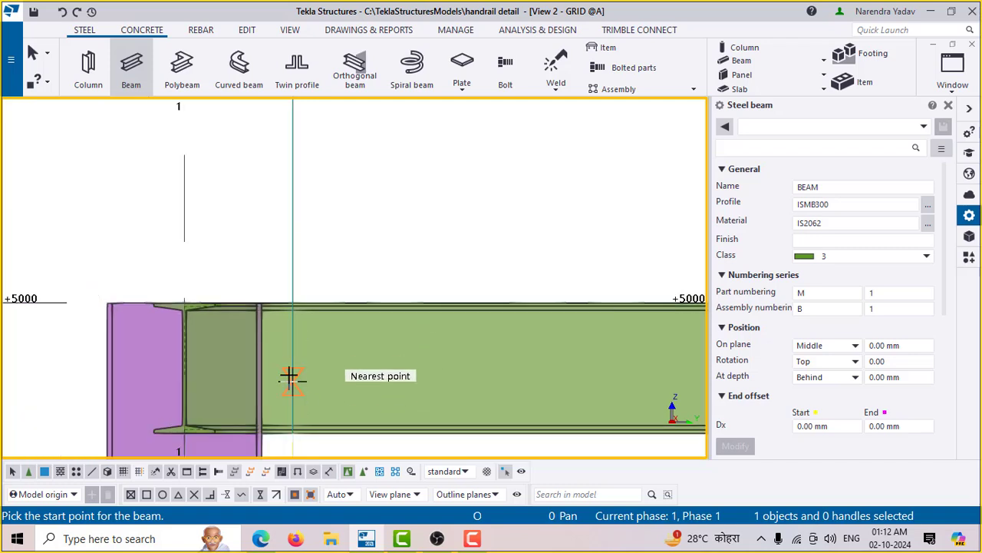
{"action": "scroll", "coordinate": [292, 288], "scroll_direction": "up", "scroll_amount": 2}
{"action": "scroll", "coordinate": [290, 353], "scroll_direction": "up", "scroll_amount": 2}
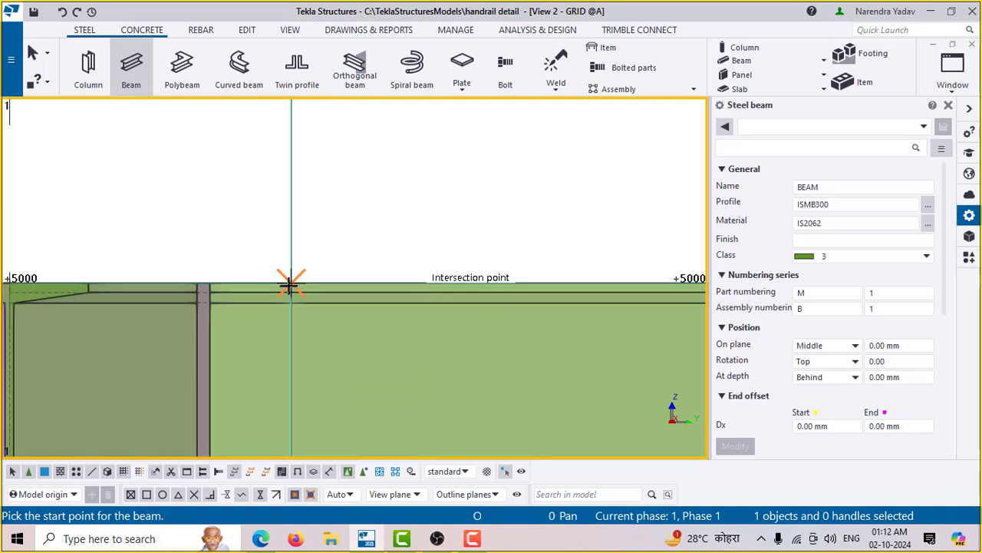
{"action": "left_click", "coordinate": [290, 282]}
{"action": "scroll", "coordinate": [337, 360], "scroll_direction": "down", "scroll_amount": 3}
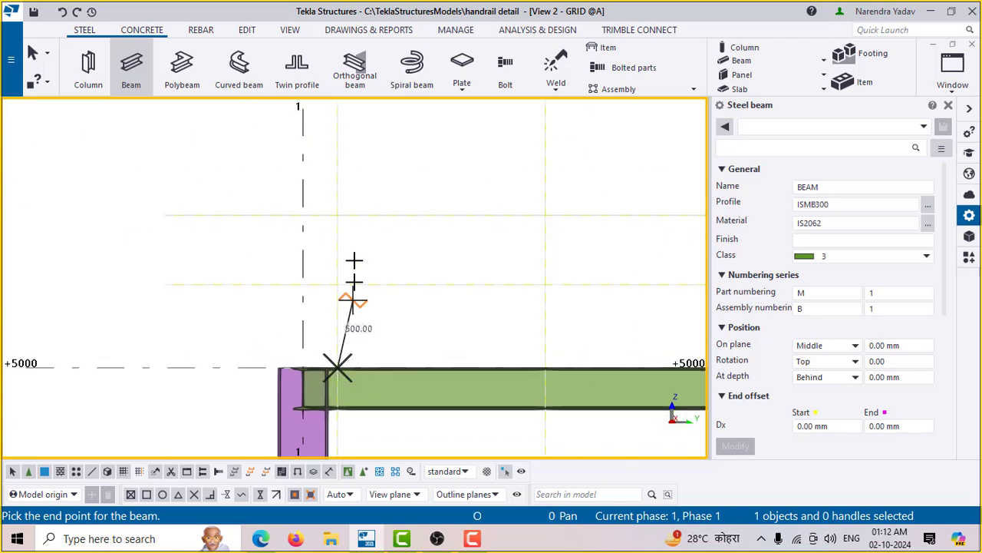
{"action": "left_click", "coordinate": [338, 217]}
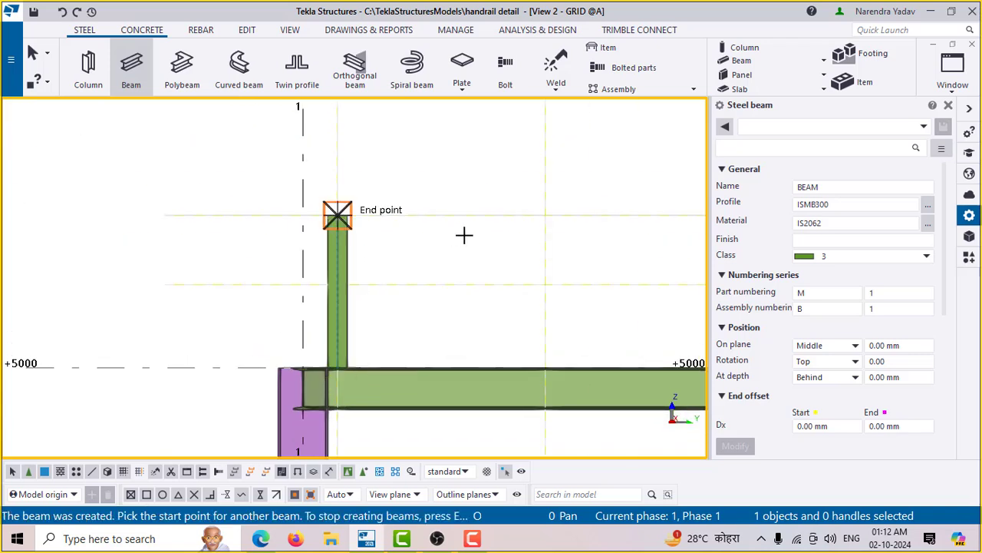
{"action": "right_click", "coordinate": [390, 172]}
{"action": "left_click", "coordinate": [403, 183]}
Step: Choose the circular hollow section PIPE for the post, with a 50 mm diameter and 4 mm plate thickness
{"action": "scroll", "coordinate": [341, 232], "scroll_direction": "up", "scroll_amount": 1}
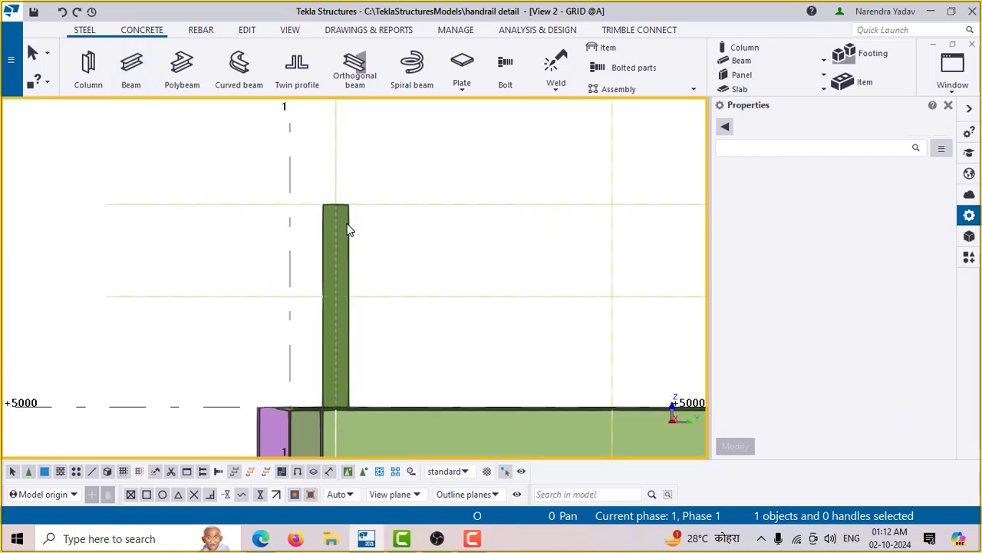
{"action": "left_click", "coordinate": [347, 229]}
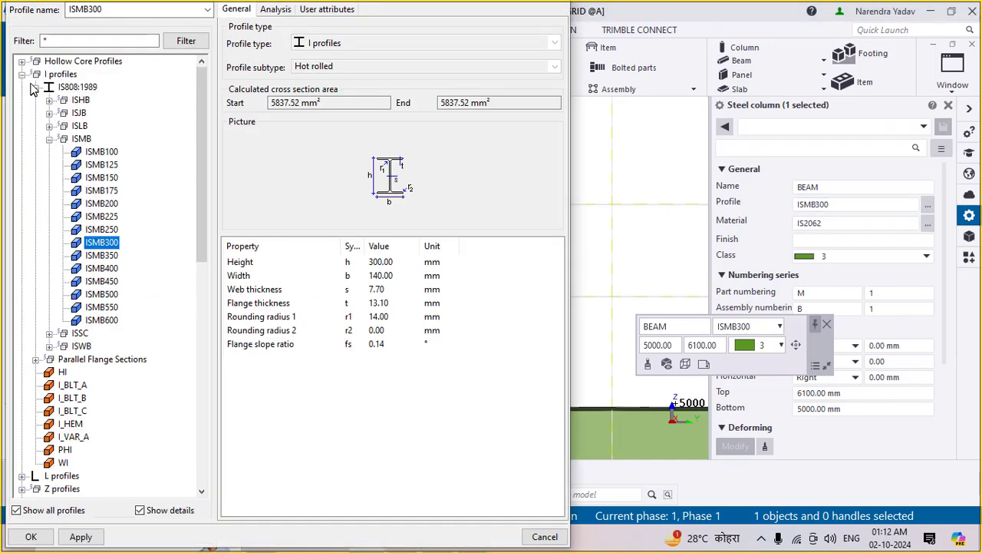
{"action": "left_click", "coordinate": [22, 74]}
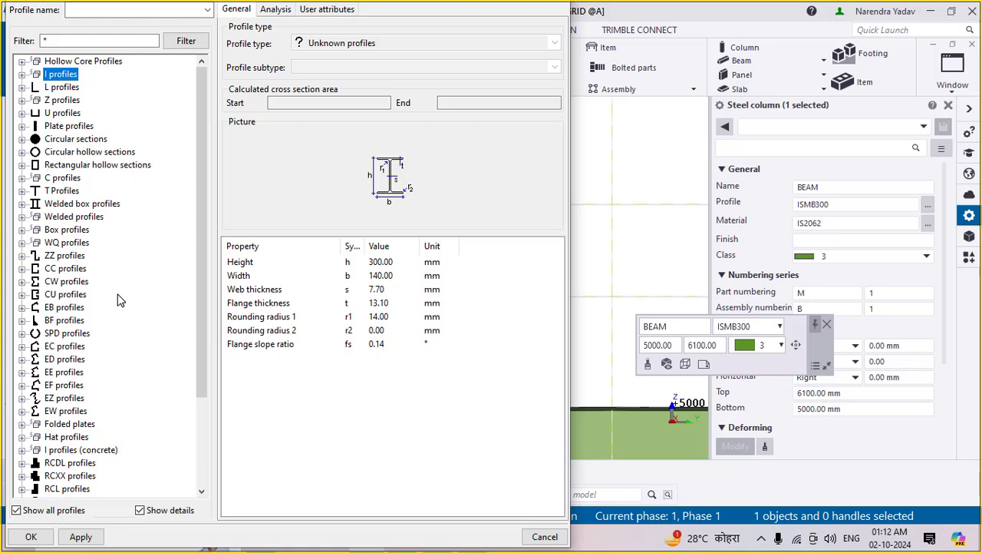
{"action": "left_click", "coordinate": [23, 152]}
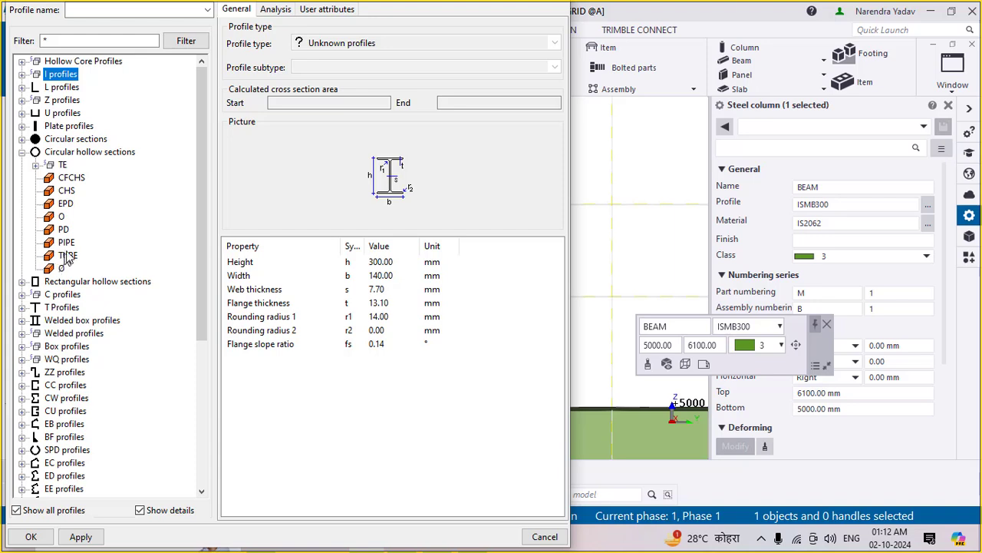
{"action": "left_click", "coordinate": [67, 242]}
{"action": "left_click", "coordinate": [384, 262]}
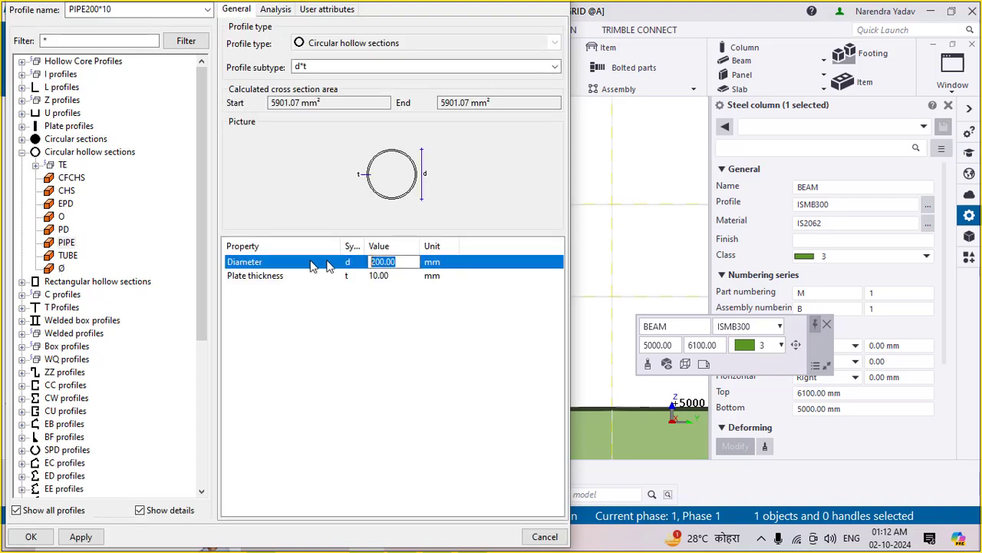
{"action": "left_click", "coordinate": [403, 278]}
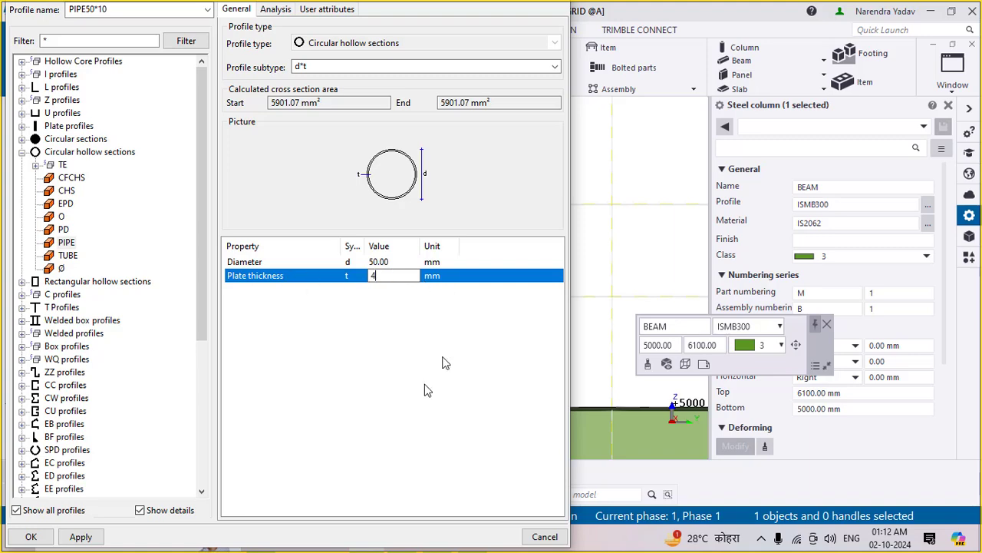
{"action": "left_click", "coordinate": [81, 537]}
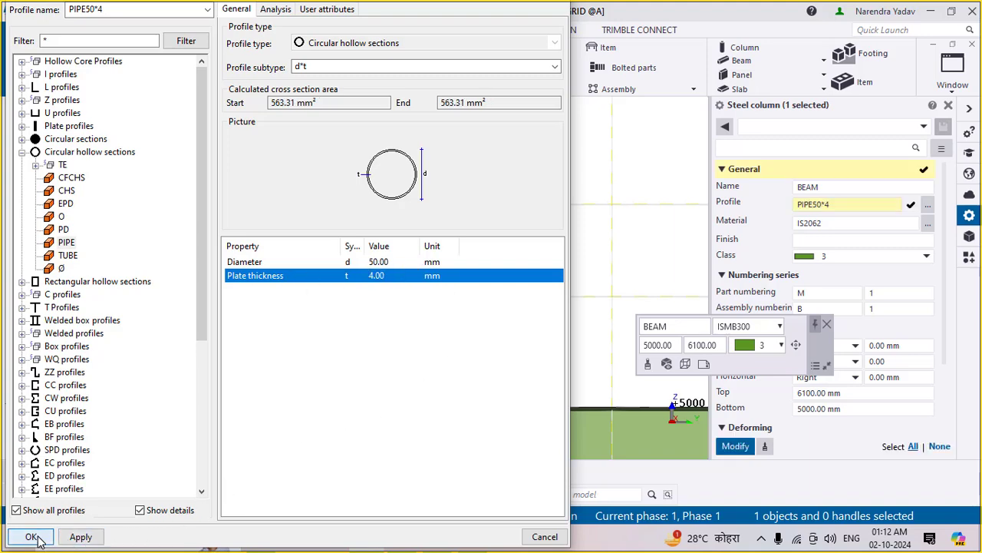
{"action": "left_click", "coordinate": [31, 536]}
Step: Set the post's class to 6 and apply the profile and class changes
{"action": "left_click", "coordinate": [863, 256]}
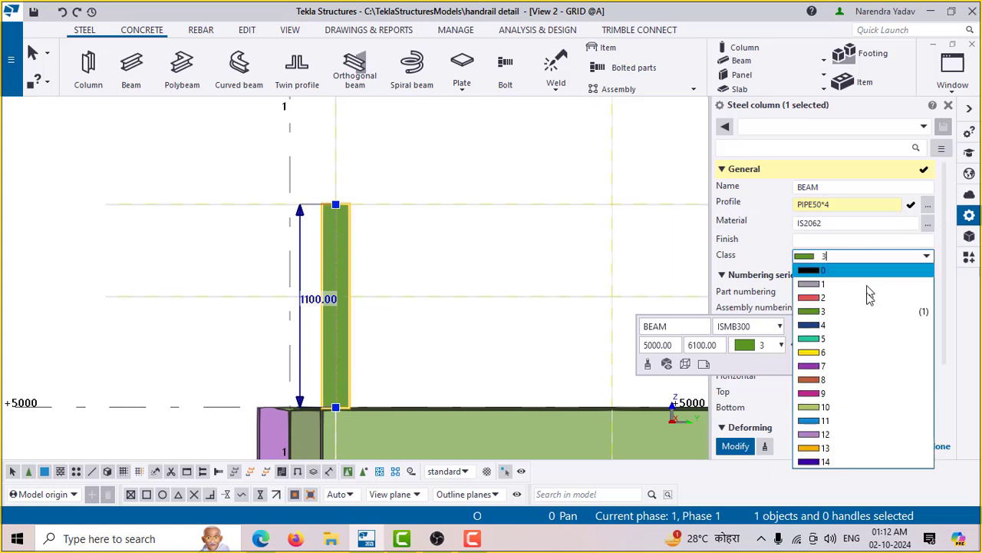
{"action": "left_click", "coordinate": [823, 352]}
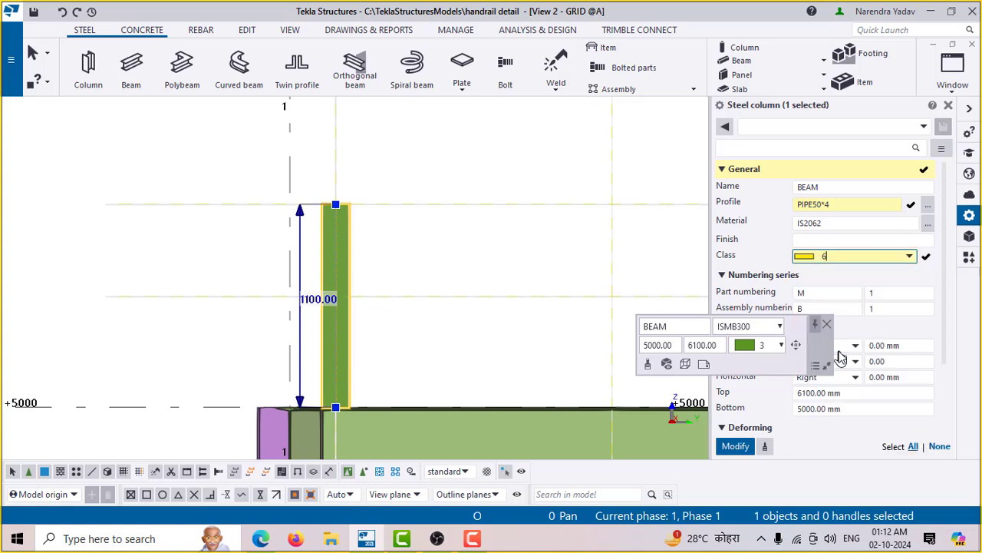
{"action": "left_click", "coordinate": [735, 446]}
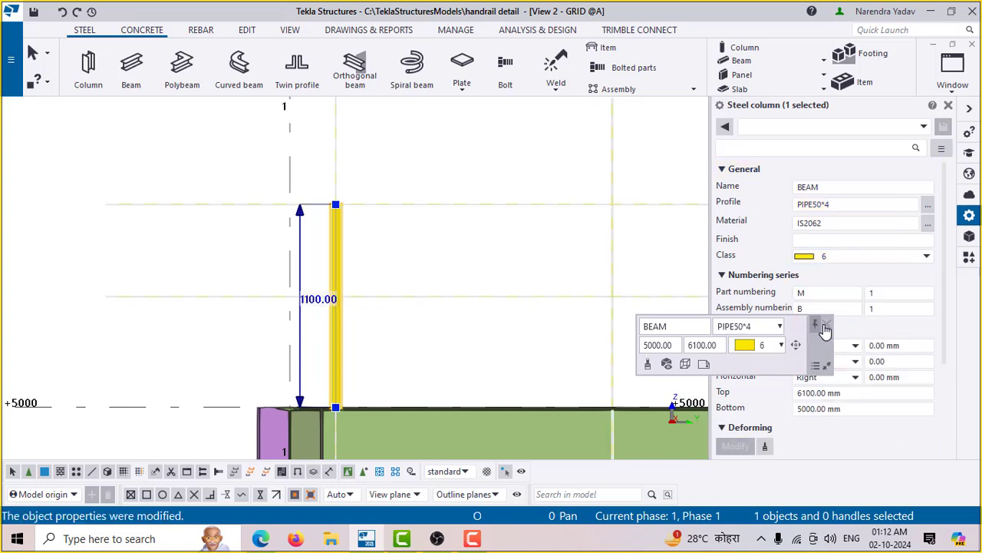
{"action": "left_click", "coordinate": [826, 326]}
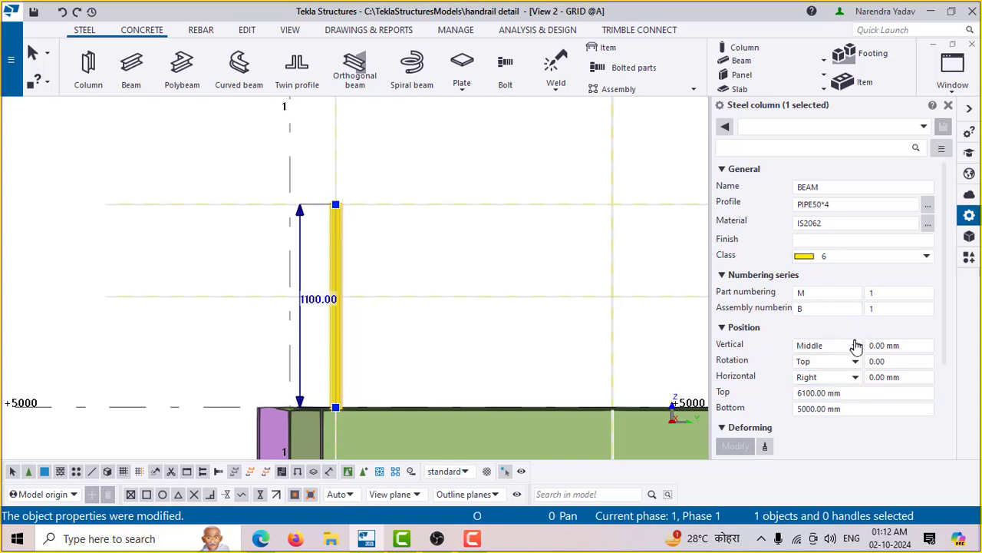
Step: Set the post's horizontal position to Middle and apply the change
{"action": "scroll", "coordinate": [852, 322], "scroll_direction": "down", "scroll_amount": 2}
{"action": "left_click", "coordinate": [855, 308]}
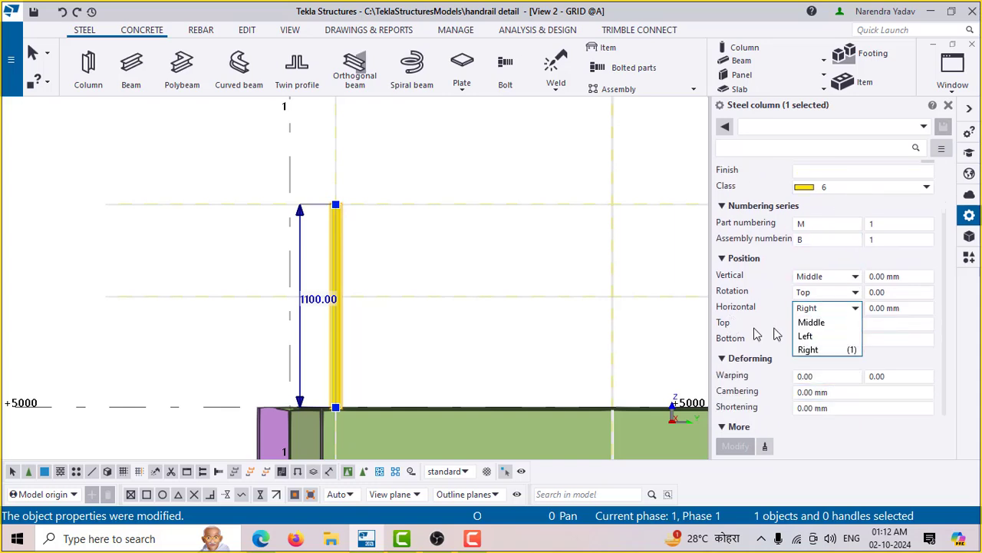
{"action": "left_click", "coordinate": [827, 322]}
{"action": "left_click", "coordinate": [736, 448]}
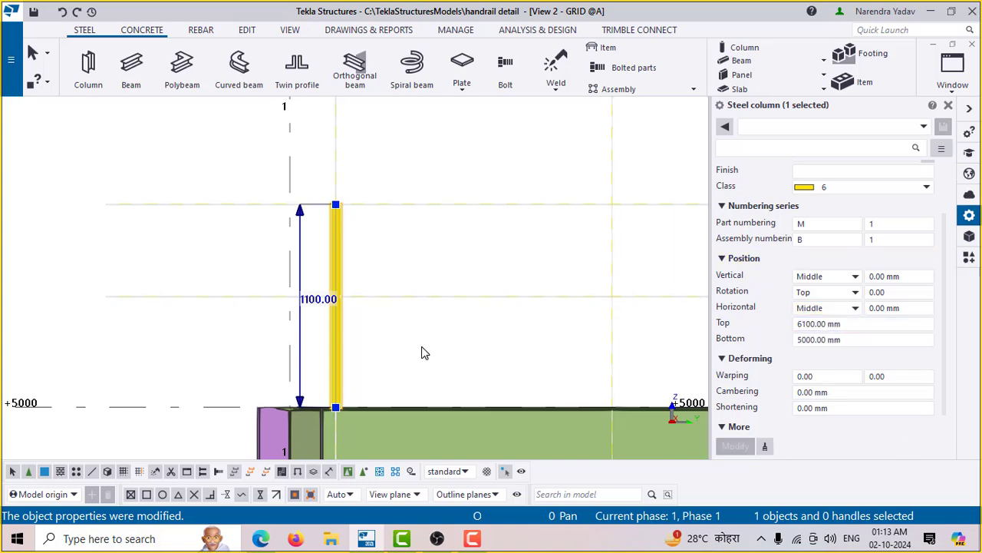
Step: Examine in the 3d view how the pipe post sits on the beam's top flange next to the corner column
{"action": "middle_click_drag", "start_coordinate": [422, 352], "coordinate": [495, 303]}
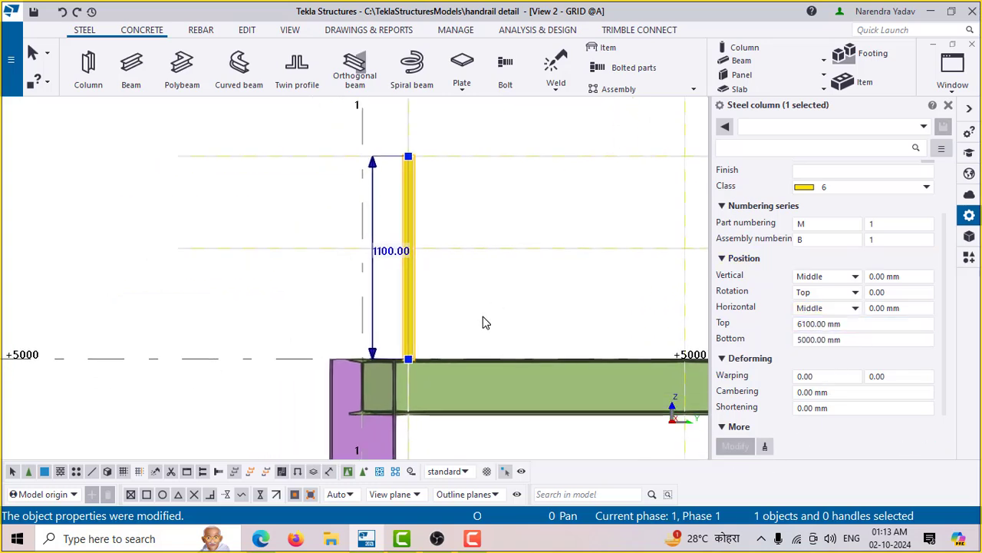
{"action": "key", "text": "ctrl+Tab"}
{"action": "scroll", "coordinate": [497, 386], "scroll_direction": "down", "scroll_amount": 5}
{"action": "scroll", "coordinate": [508, 256], "scroll_direction": "up", "scroll_amount": 8}
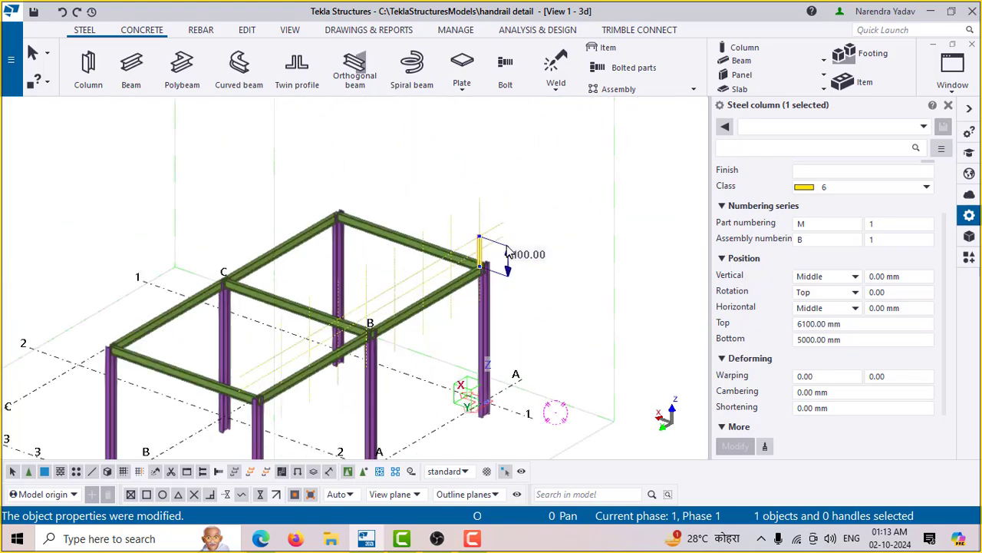
{"action": "left_click", "coordinate": [574, 285]}
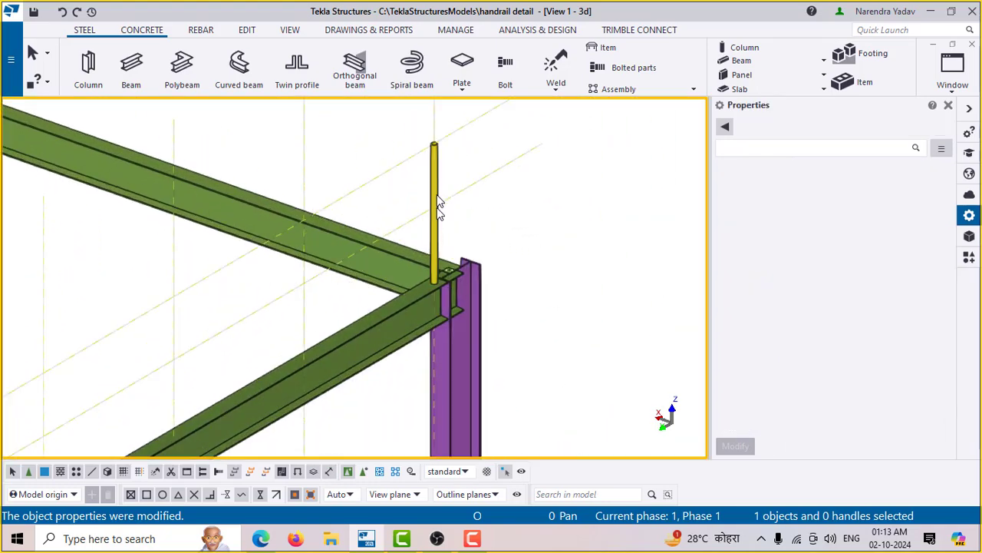
{"action": "middle_click_drag", "start_coordinate": [447, 335], "coordinate": [486, 299], "text": "ctrl"}
{"action": "scroll", "coordinate": [476, 300], "scroll_direction": "up", "scroll_amount": 5}
{"action": "scroll", "coordinate": [368, 261], "scroll_direction": "up", "scroll_amount": 2}
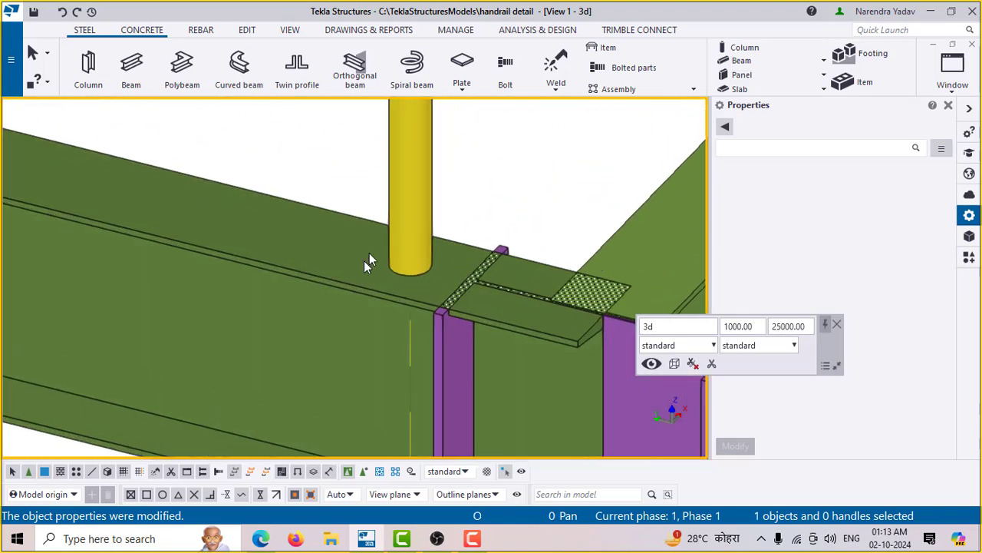
{"action": "scroll", "coordinate": [413, 315], "scroll_direction": "down", "scroll_amount": 5}
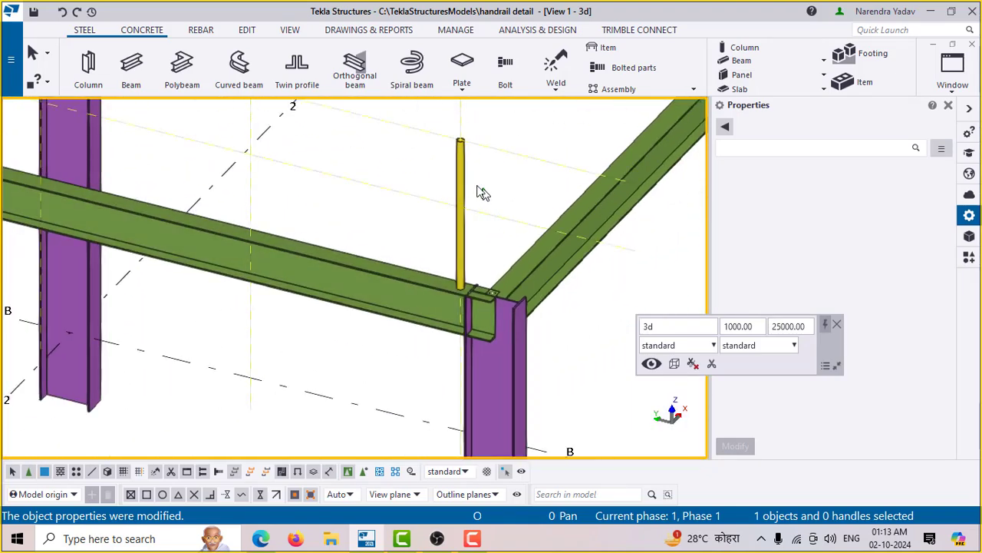
Step: Select the pipe post together with the vertical construction line through it, and display the GRID @1 view
{"action": "left_click", "coordinate": [460, 189]}
{"action": "key", "text": "ctrl+Tab"}
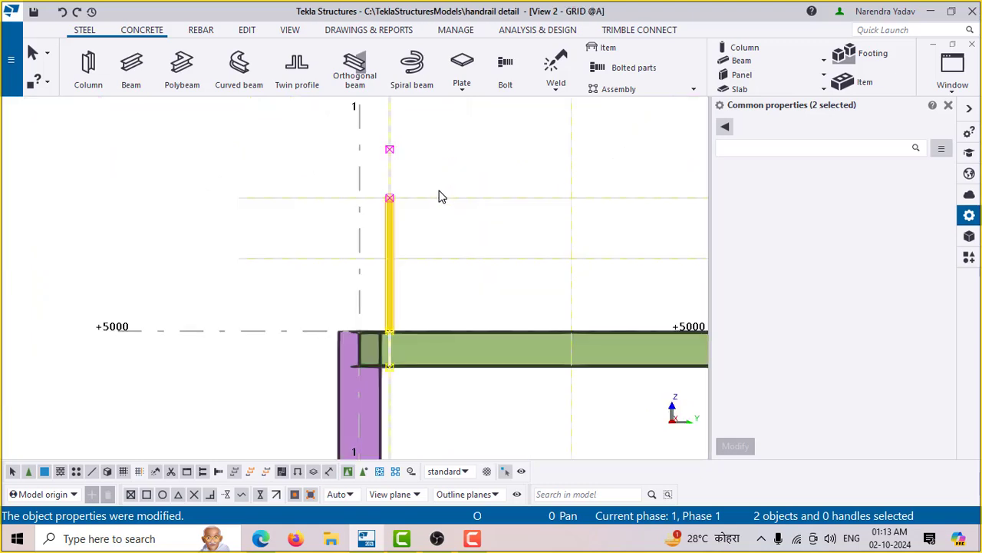
{"action": "right_click", "coordinate": [234, 210]}
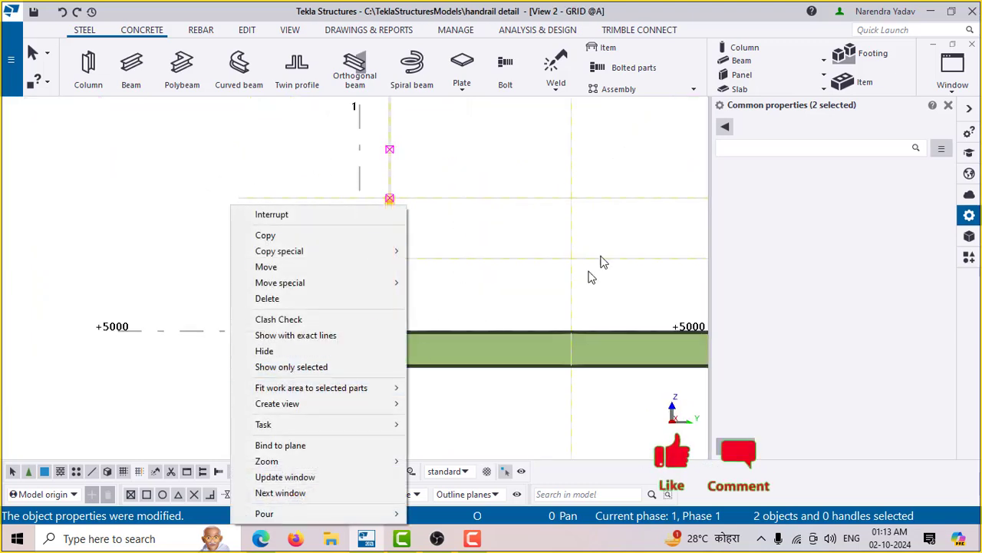
{"action": "left_click", "coordinate": [521, 285]}
{"action": "scroll", "coordinate": [465, 259], "scroll_direction": "down", "scroll_amount": 4}
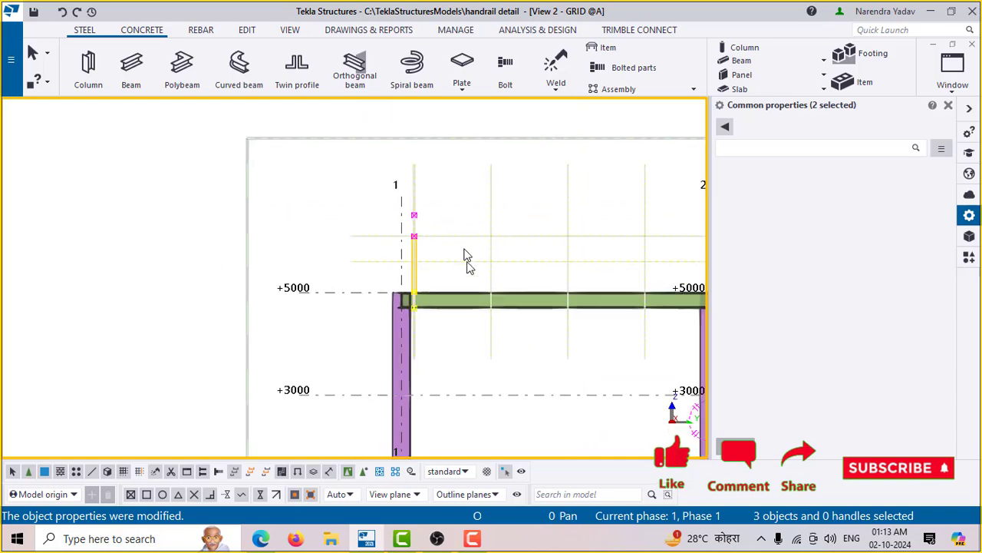
{"action": "key", "text": "ctrl+Tab"}
{"action": "scroll", "coordinate": [468, 292], "scroll_direction": "down", "scroll_amount": 6}
{"action": "middle_click_drag", "start_coordinate": [494, 299], "coordinate": [507, 418], "text": "ctrl"}
{"action": "middle_click_drag", "start_coordinate": [564, 391], "coordinate": [521, 343]}
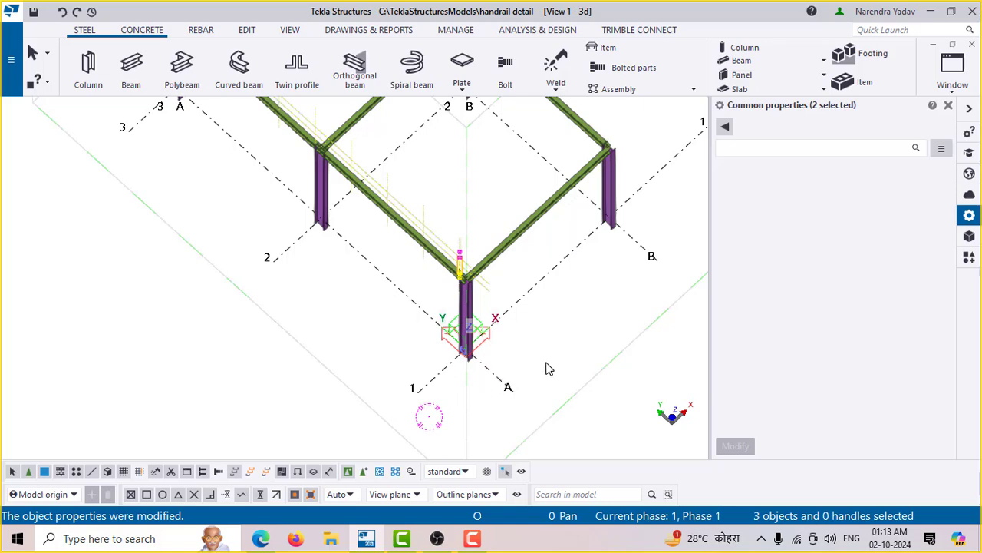
{"action": "key", "text": "ctrl+i"}
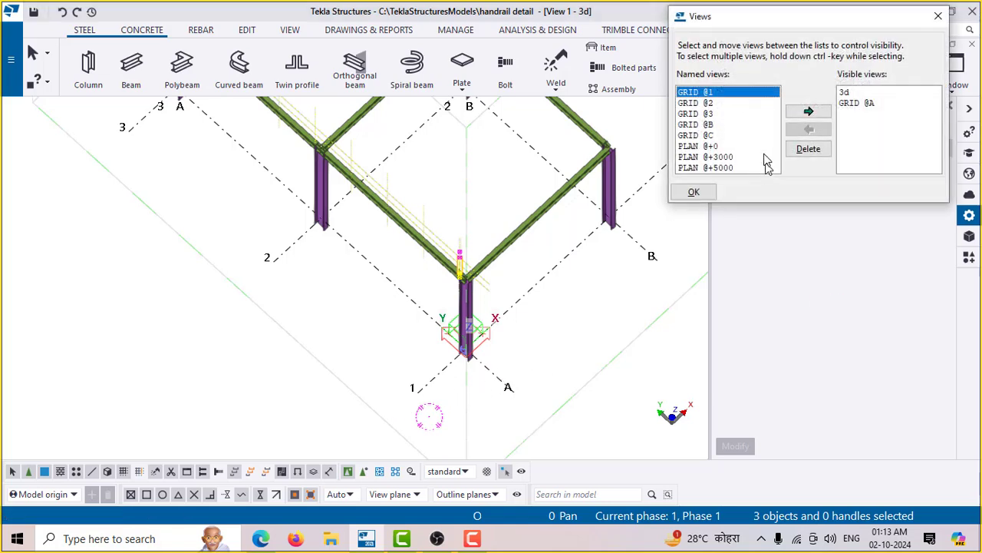
{"action": "left_click", "coordinate": [809, 111]}
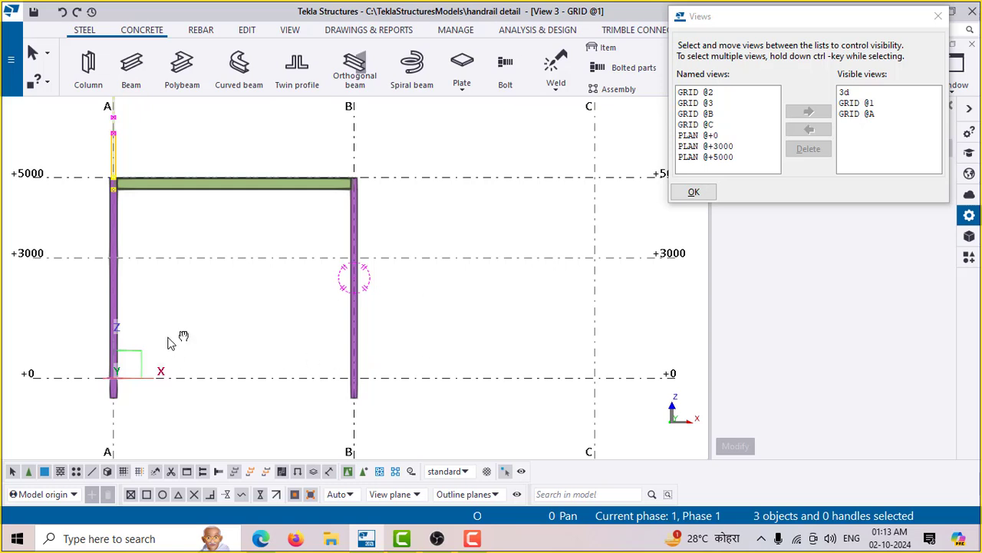
Step: Move the selected post and construction line from the post's base point to 60 mm outside the column's outer edge in GRID @1
{"action": "middle_click_drag", "start_coordinate": [183, 335], "coordinate": [531, 404]}
{"action": "scroll", "coordinate": [477, 229], "scroll_direction": "up", "scroll_amount": 6}
{"action": "middle_click_drag", "start_coordinate": [475, 336], "coordinate": [479, 328]}
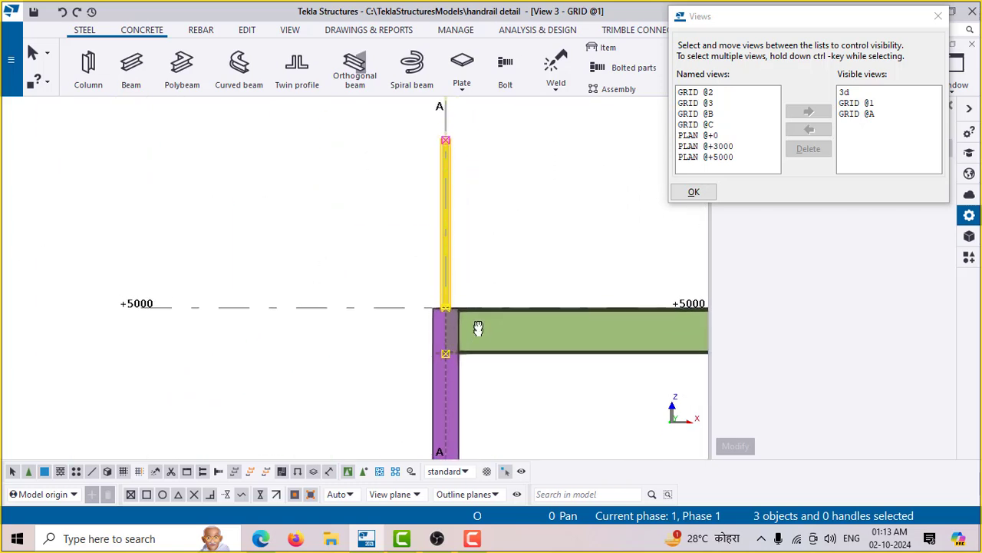
{"action": "scroll", "coordinate": [449, 268], "scroll_direction": "up", "scroll_amount": 5}
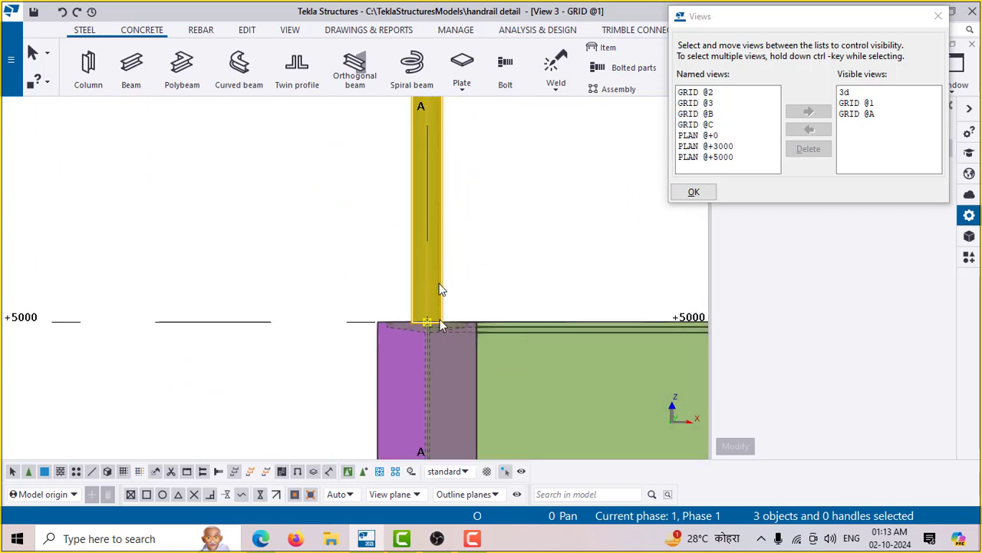
{"action": "right_click", "coordinate": [497, 225]}
{"action": "left_click", "coordinate": [541, 266]}
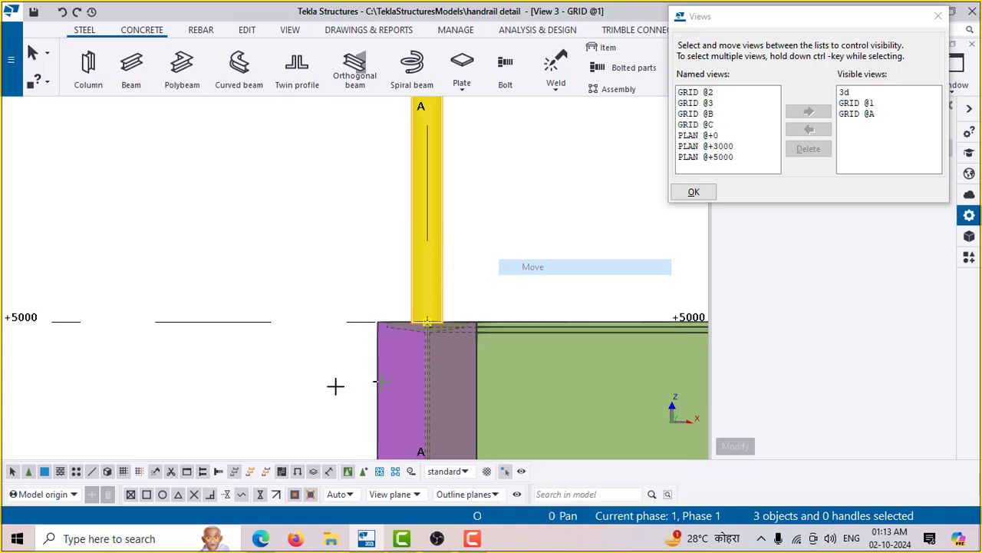
{"action": "scroll", "coordinate": [400, 359], "scroll_direction": "up", "scroll_amount": 5}
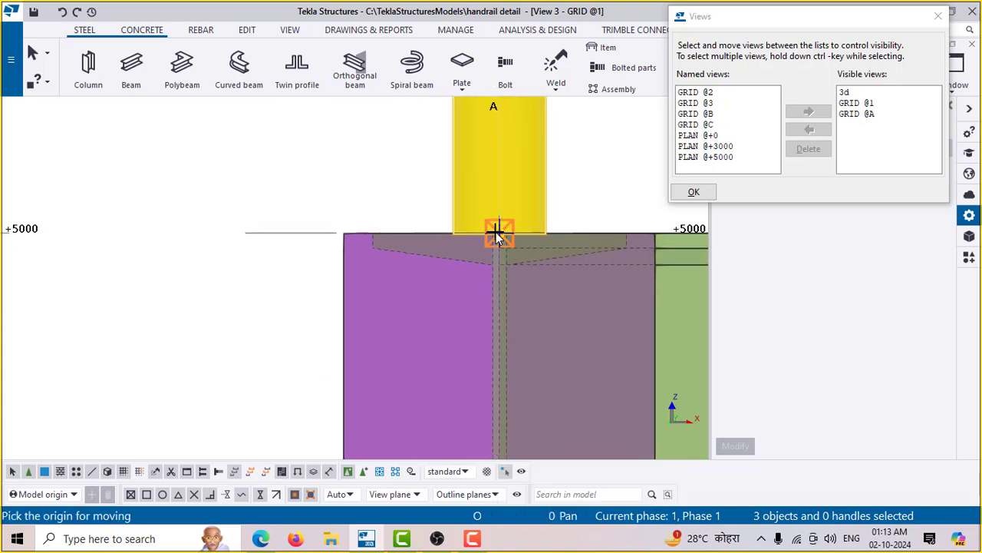
{"action": "left_click", "coordinate": [498, 232]}
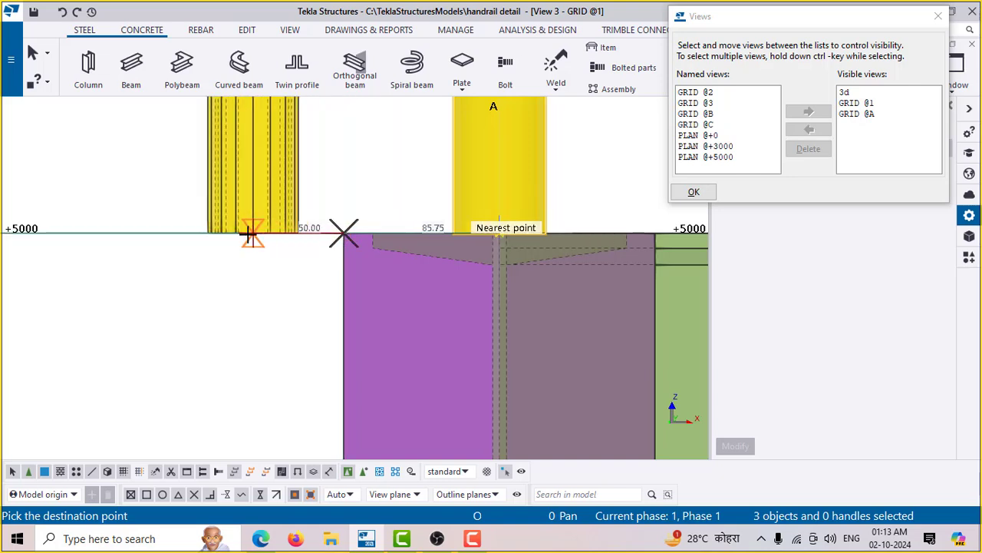
{"action": "type", "text": "60"}
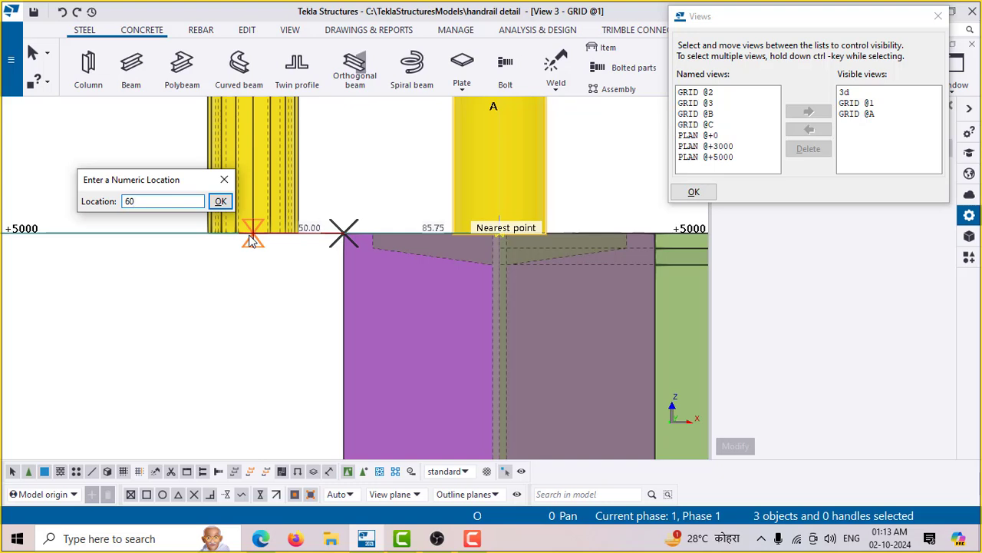
{"action": "key", "text": "Return"}
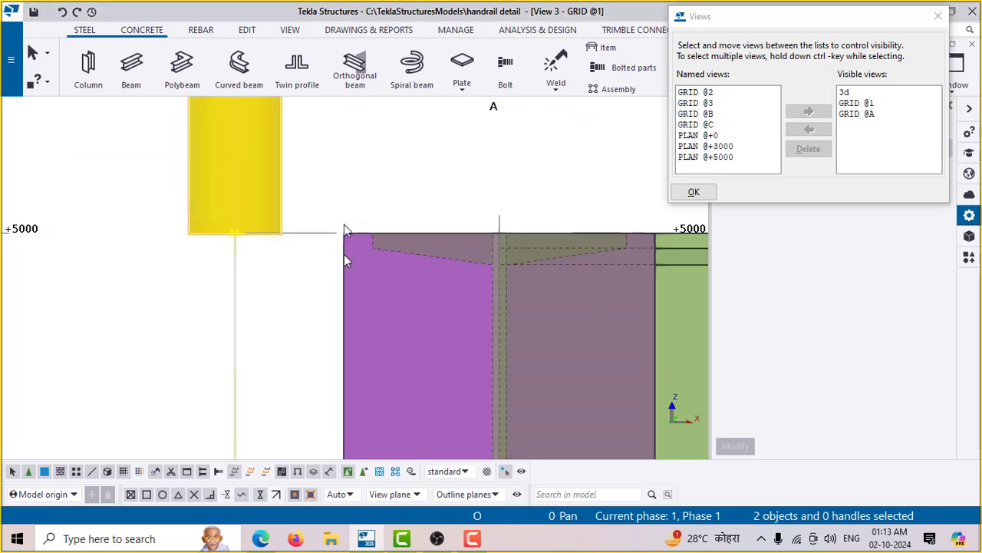
Step: Reselect the moved post with its construction line and return to the GRID @A view, closing the views list
{"action": "scroll", "coordinate": [351, 247], "scroll_direction": "down", "scroll_amount": 10}
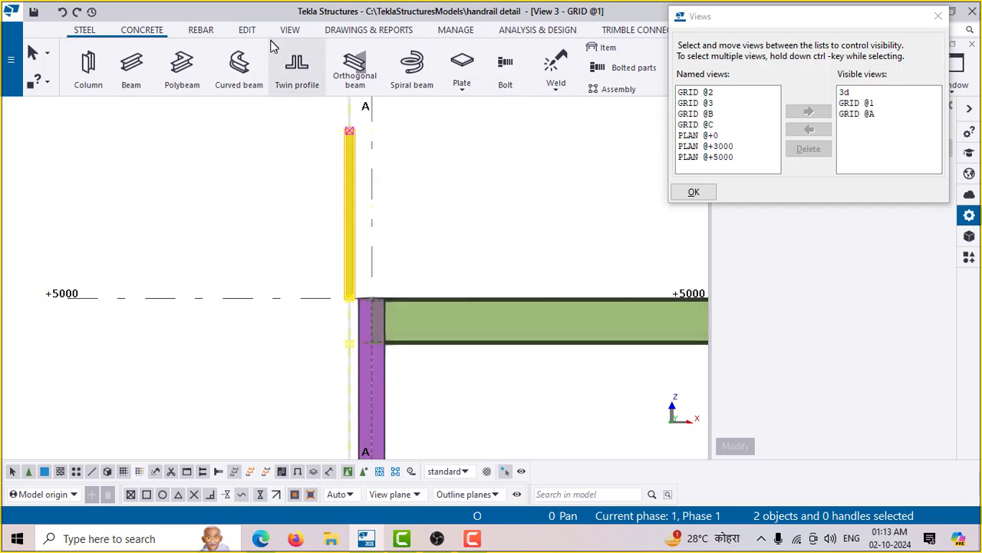
{"action": "left_click", "coordinate": [141, 212]}
{"action": "middle_click_drag", "start_coordinate": [374, 314], "coordinate": [384, 342]}
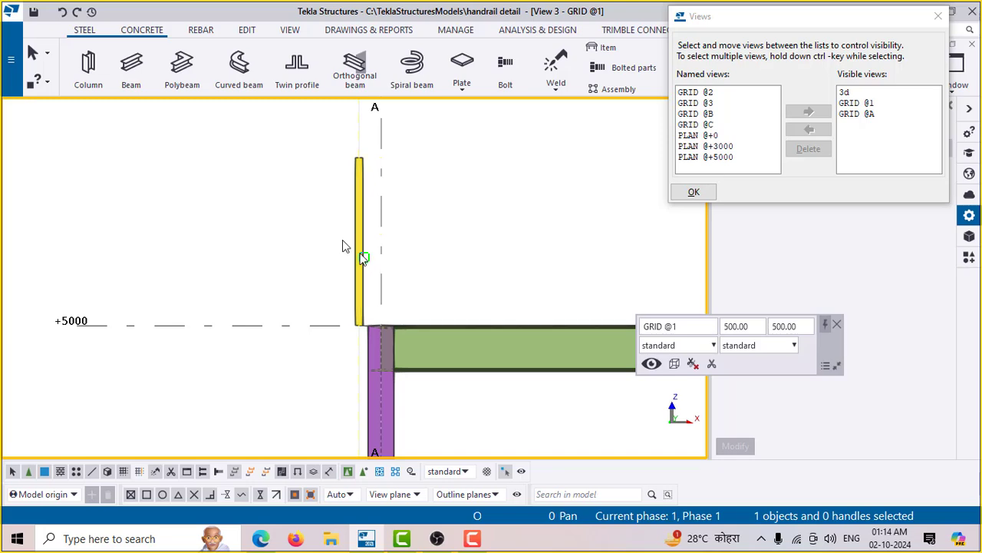
{"action": "left_click_drag", "start_coordinate": [360, 254], "coordinate": [337, 237]}
{"action": "key", "text": "ctrl+Tab"}
{"action": "scroll", "coordinate": [330, 360], "scroll_direction": "down", "scroll_amount": 3}
{"action": "middle_click_drag", "start_coordinate": [359, 385], "coordinate": [533, 304], "text": "ctrl"}
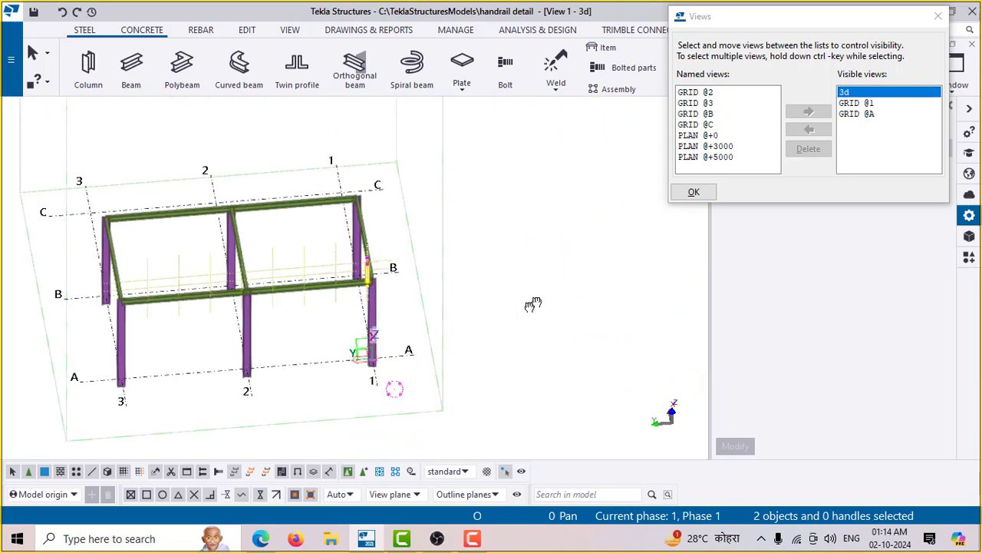
{"action": "key", "text": "ctrl+Tab"}
{"action": "scroll", "coordinate": [473, 266], "scroll_direction": "up", "scroll_amount": 4}
{"action": "right_click", "coordinate": [452, 136]}
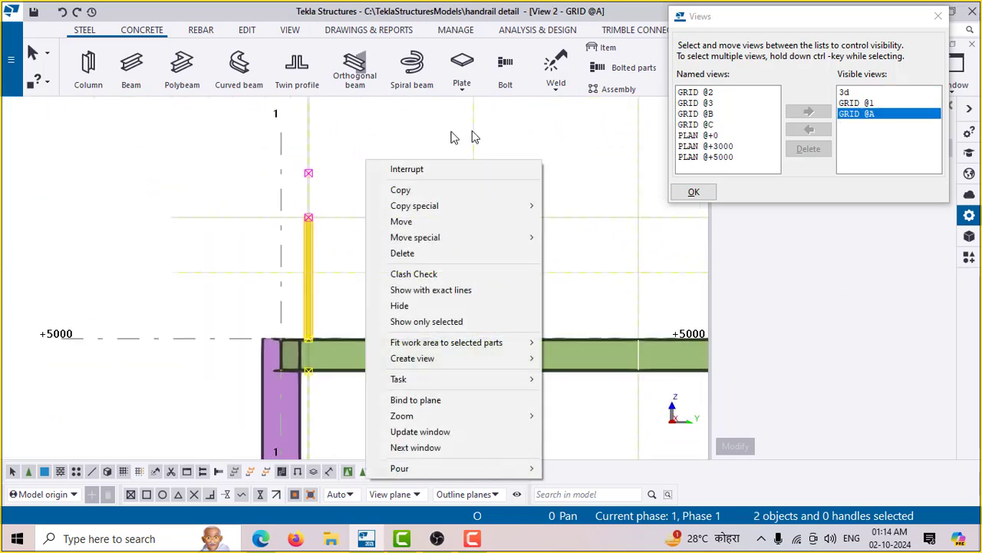
{"action": "left_click", "coordinate": [700, 192]}
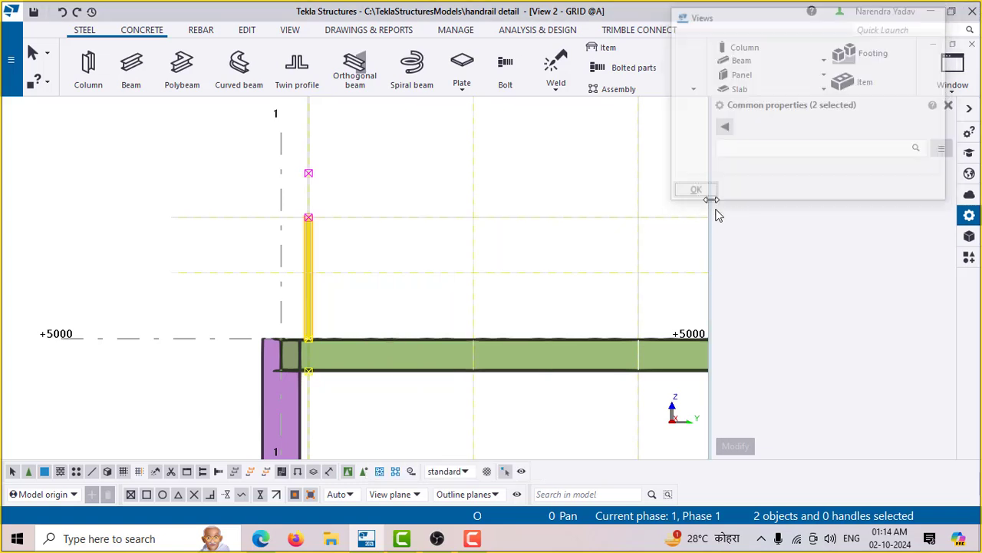
Step: Copy the selected post from its top end point to the adjacent construction line intersection, 1500 mm along the beam
{"action": "right_click", "coordinate": [331, 184]}
{"action": "left_click", "coordinate": [384, 215]}
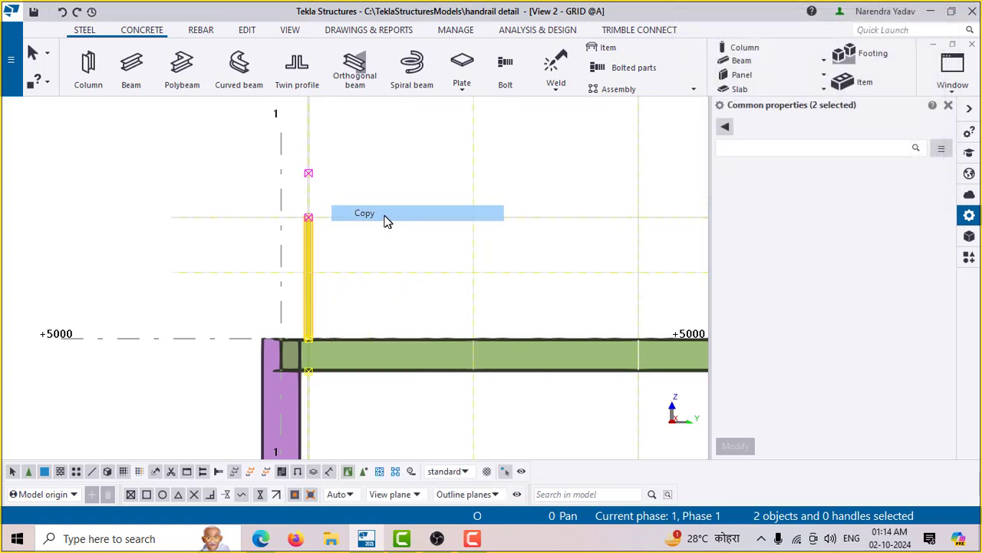
{"action": "scroll", "coordinate": [310, 218], "scroll_direction": "up", "scroll_amount": 5}
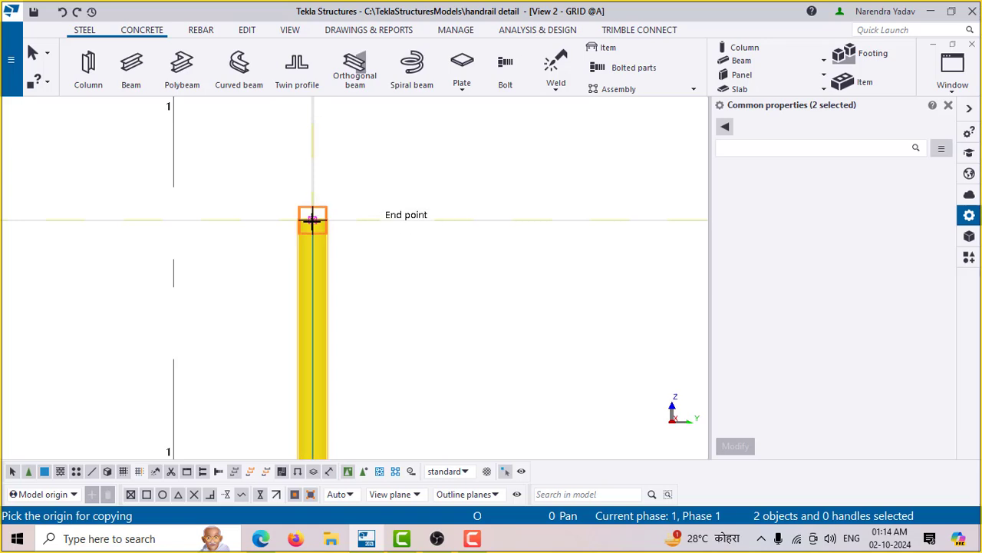
{"action": "left_click", "coordinate": [312, 221]}
{"action": "scroll", "coordinate": [119, 219], "scroll_direction": "down", "scroll_amount": 3}
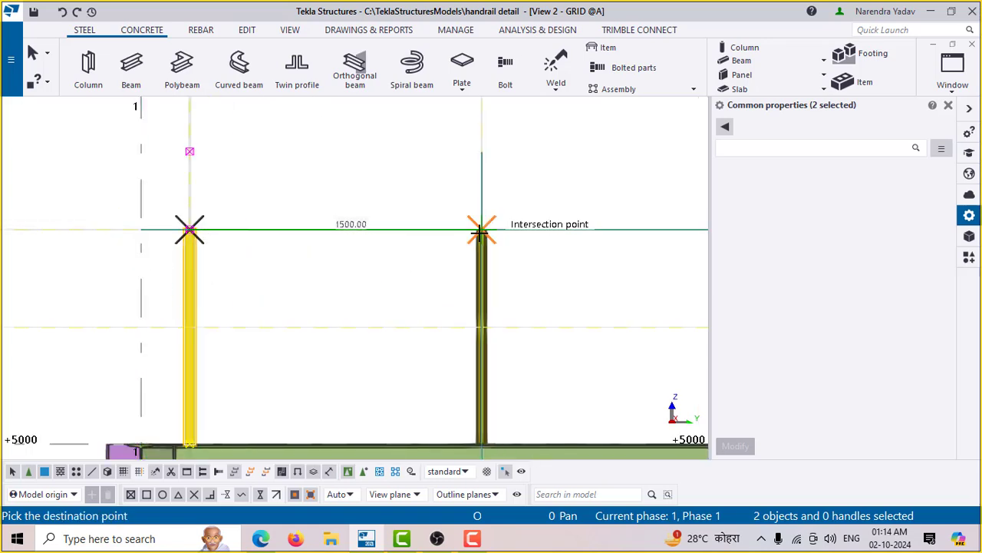
{"action": "left_click", "coordinate": [482, 229]}
{"action": "scroll", "coordinate": [509, 241], "scroll_direction": "down", "scroll_amount": 2}
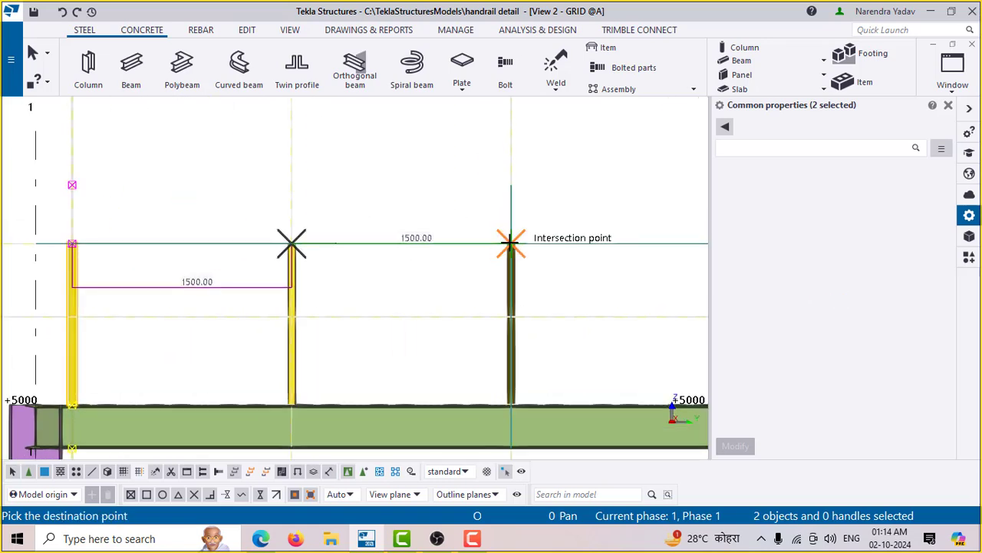
{"action": "key", "text": "Escape"}
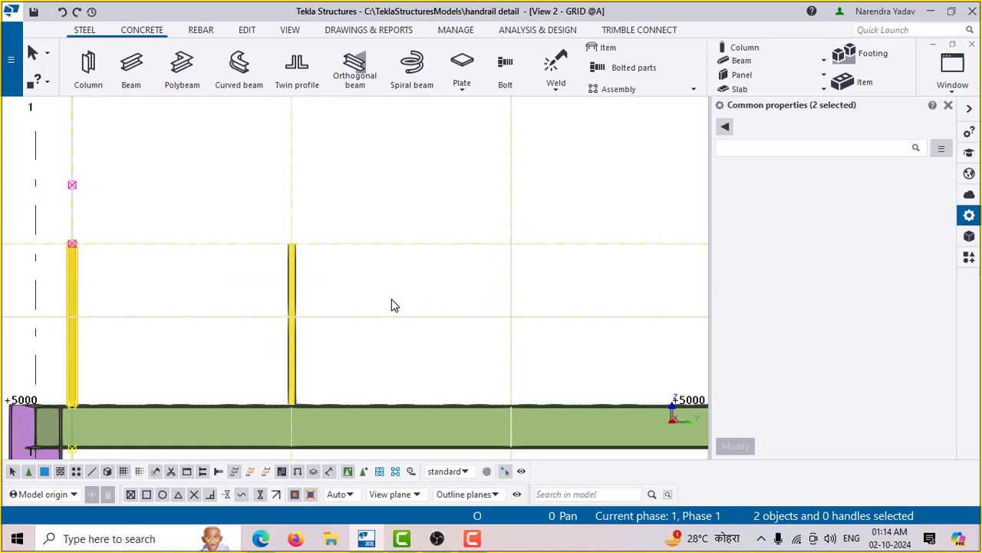
Step: Linearly copy the second post once with a dY spacing of 1500 mm picked between two neighbouring construction line intersections
{"action": "right_click", "coordinate": [298, 274]}
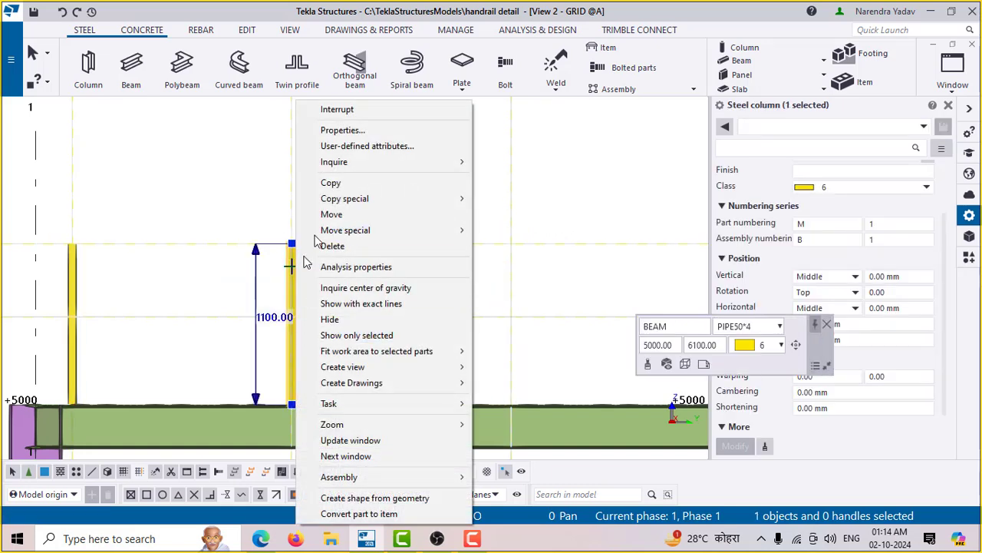
{"action": "mouse_move", "coordinate": [390, 201]}
{"action": "left_click", "coordinate": [508, 198]}
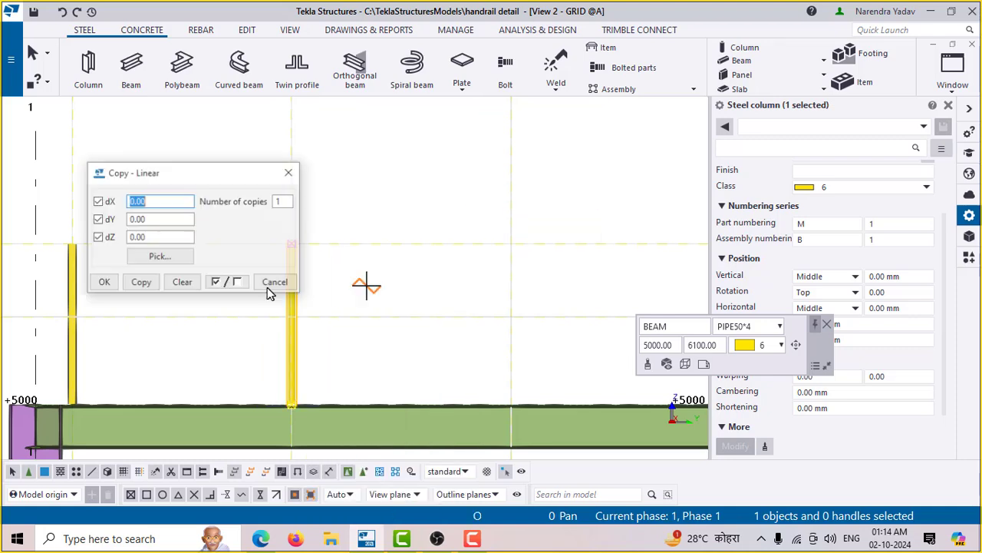
{"action": "scroll", "coordinate": [417, 325], "scroll_direction": "up", "scroll_amount": 3}
{"action": "middle_click_drag", "start_coordinate": [531, 377], "coordinate": [369, 390]}
{"action": "scroll", "coordinate": [392, 370], "scroll_direction": "down", "scroll_amount": 5}
{"action": "scroll", "coordinate": [393, 381], "scroll_direction": "down", "scroll_amount": 2}
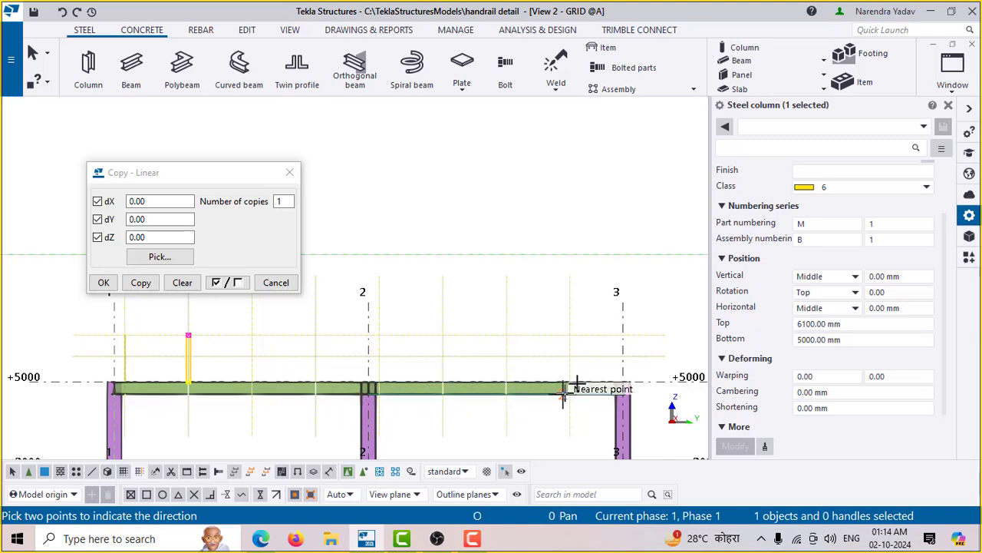
{"action": "double_click", "coordinate": [287, 201]}
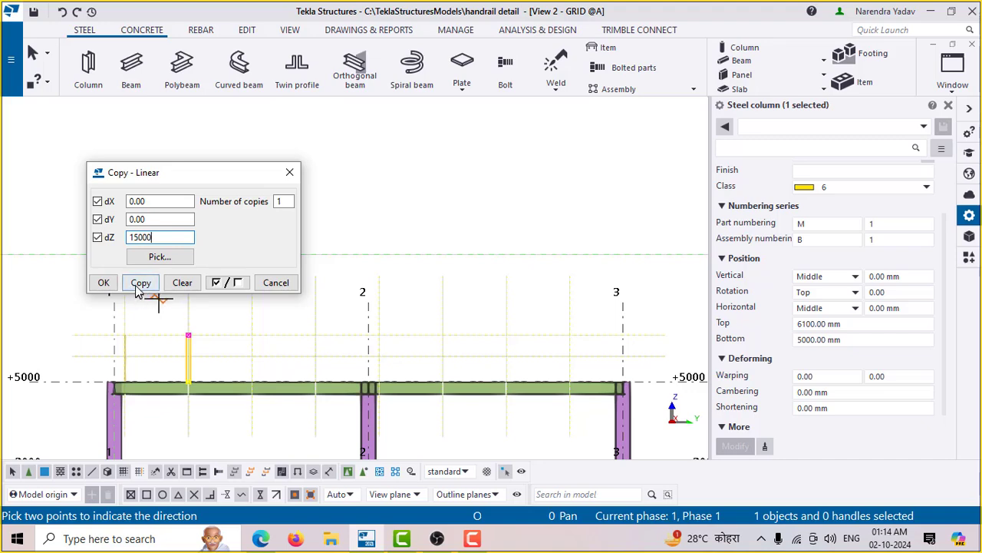
{"action": "left_click", "coordinate": [252, 334]}
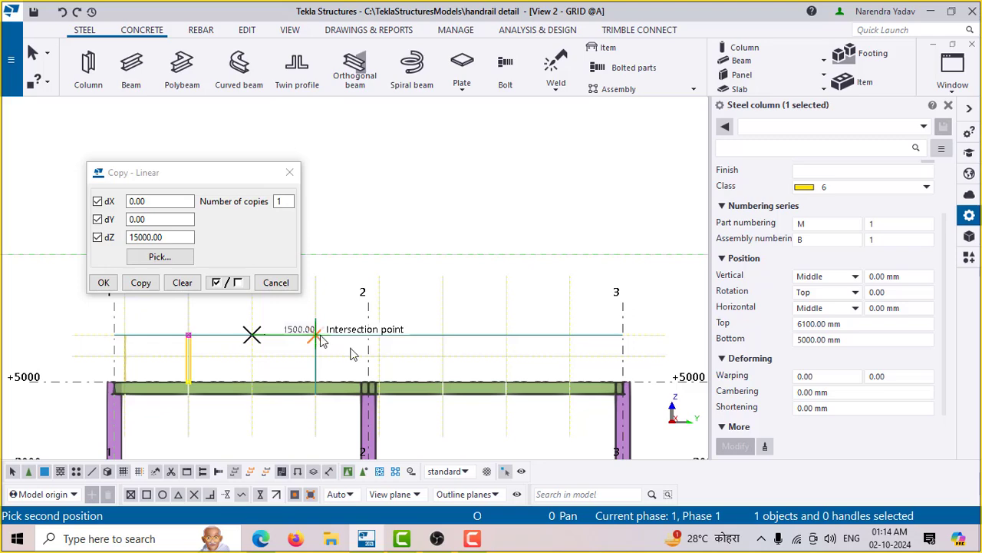
{"action": "left_click", "coordinate": [316, 335]}
{"action": "left_click", "coordinate": [142, 282]}
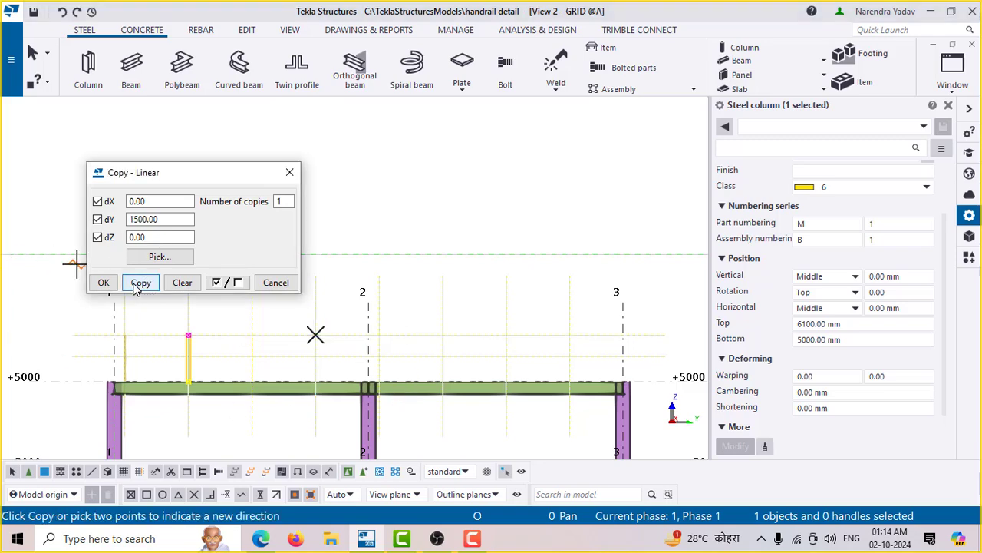
Step: Set the number of copies to 6, repeat the linear copy at 1500 mm spacing, and delete the duplicates
{"action": "middle_click_drag", "start_coordinate": [237, 325], "coordinate": [364, 340]}
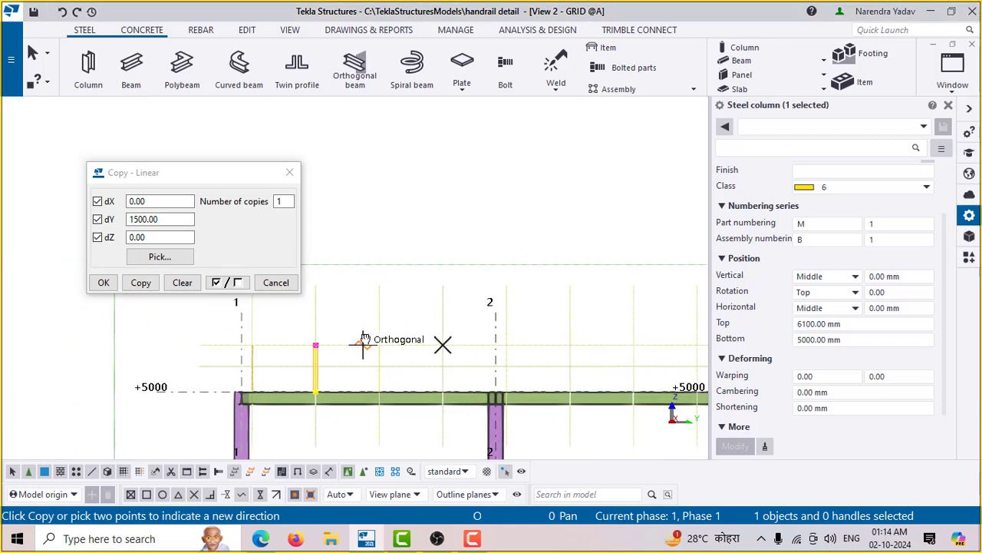
{"action": "double_click", "coordinate": [291, 203]}
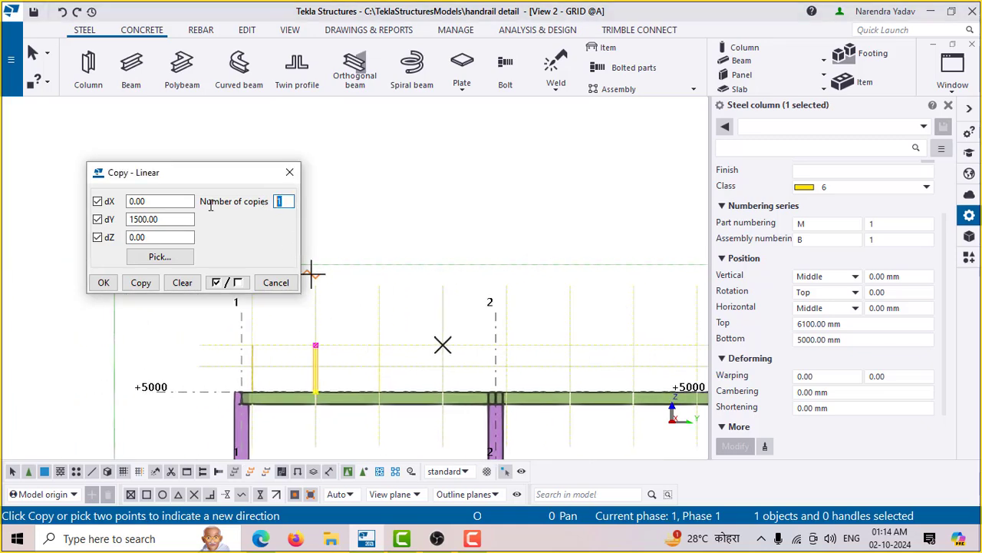
{"action": "left_click", "coordinate": [150, 284]}
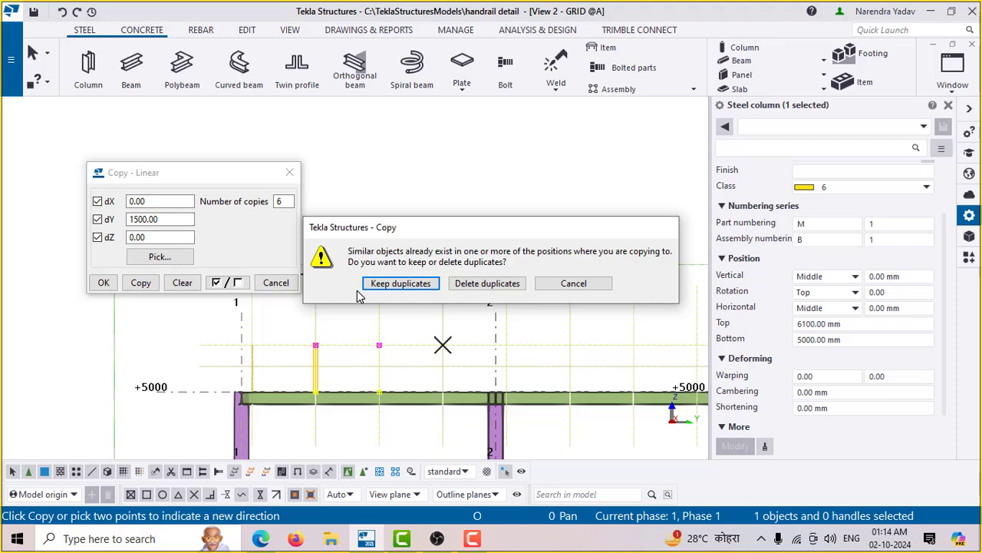
{"action": "left_click", "coordinate": [486, 283]}
{"action": "middle_click_drag", "start_coordinate": [565, 249], "coordinate": [419, 215]}
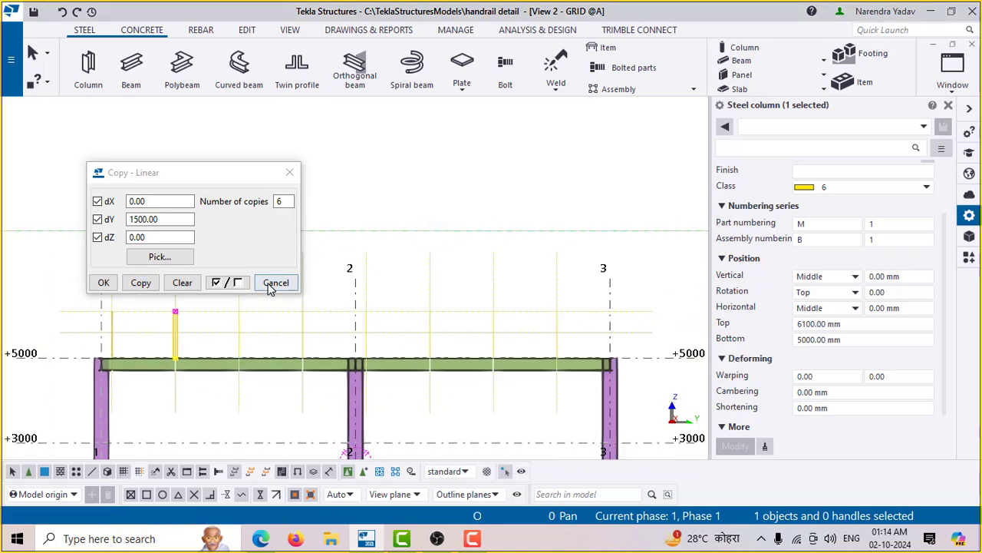
{"action": "left_click", "coordinate": [275, 282]}
Step: Set the work plane parallel to the GRID @A view plane
{"action": "left_click", "coordinate": [390, 220]}
{"action": "left_click", "coordinate": [290, 29]}
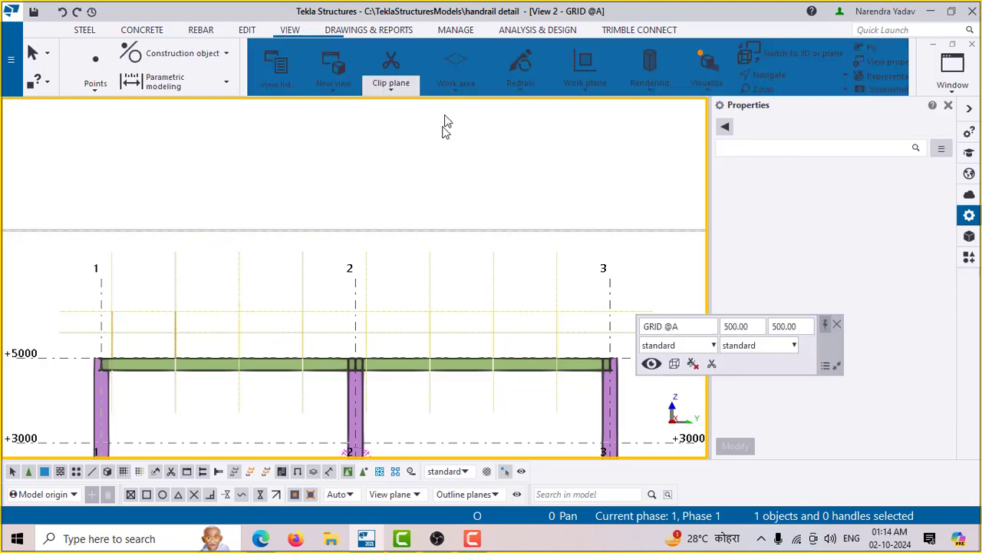
{"action": "left_click", "coordinate": [406, 83]}
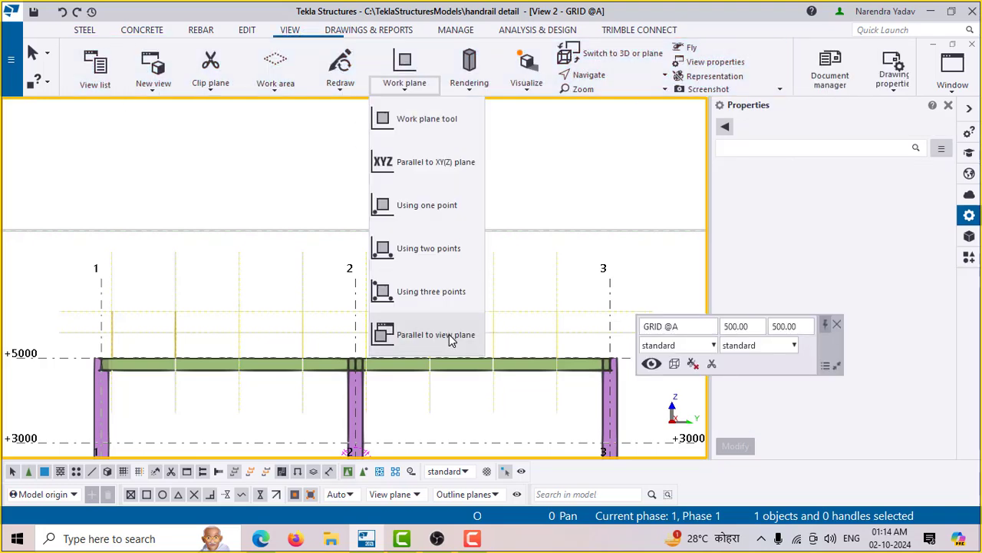
{"action": "left_click", "coordinate": [436, 335]}
{"action": "left_click", "coordinate": [342, 347]}
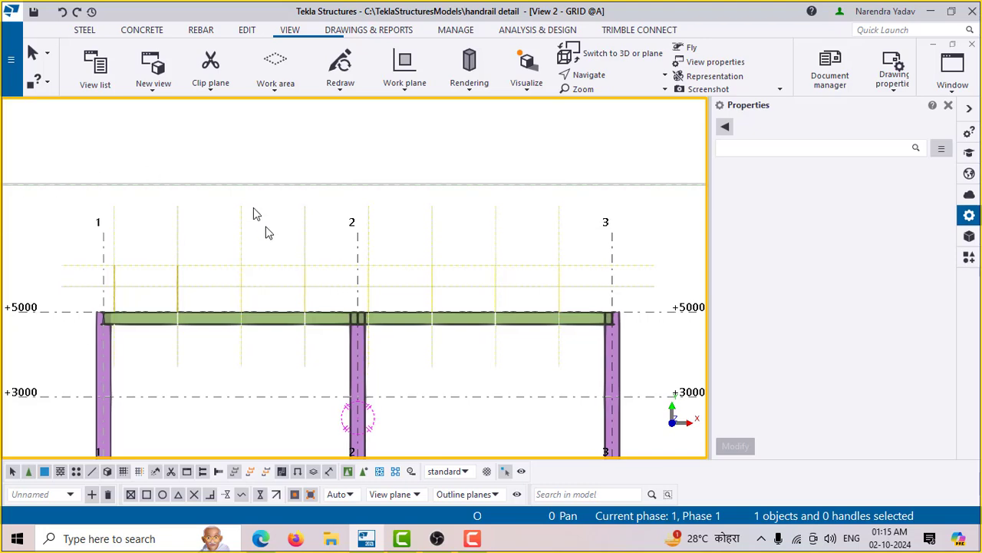
Step: Copy the last post before grid 3 from its top end point 1000 mm along the beam towards grid 3
{"action": "scroll", "coordinate": [75, 294], "scroll_direction": "up", "scroll_amount": 4}
{"action": "middle_click_drag", "start_coordinate": [544, 299], "coordinate": [220, 299]}
{"action": "middle_click_drag", "start_coordinate": [518, 315], "coordinate": [284, 293]}
{"action": "middle_click_drag", "start_coordinate": [501, 279], "coordinate": [284, 259]}
{"action": "scroll", "coordinate": [292, 264], "scroll_direction": "down", "scroll_amount": 2}
{"action": "scroll", "coordinate": [390, 241], "scroll_direction": "up", "scroll_amount": 7}
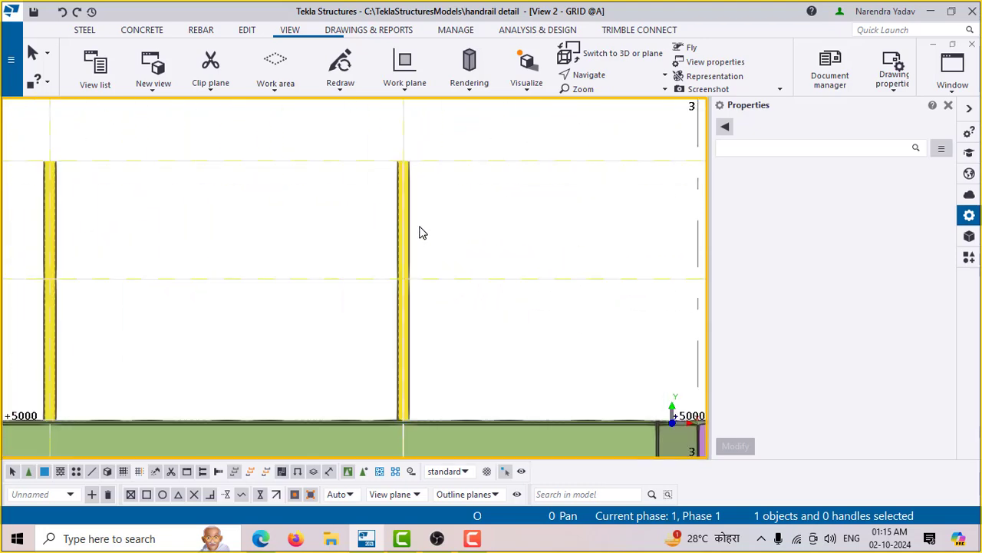
{"action": "left_click", "coordinate": [405, 211]}
{"action": "scroll", "coordinate": [465, 234], "scroll_direction": "down", "scroll_amount": 7}
{"action": "middle_click_drag", "start_coordinate": [411, 332], "coordinate": [473, 330]}
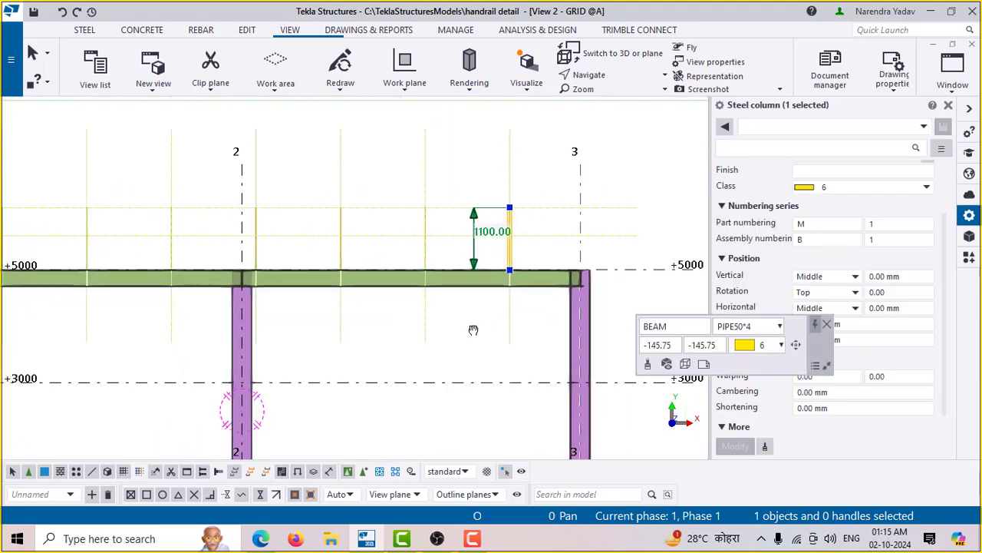
{"action": "middle_click_drag", "start_coordinate": [153, 309], "coordinate": [277, 315]}
{"action": "mouse_move", "coordinate": [198, 330]}
{"action": "middle_mouse_down"}
{"action": "mouse_move", "coordinate": [327, 330]}
{"action": "mouse_move", "coordinate": [296, 336]}
{"action": "middle_mouse_up"}
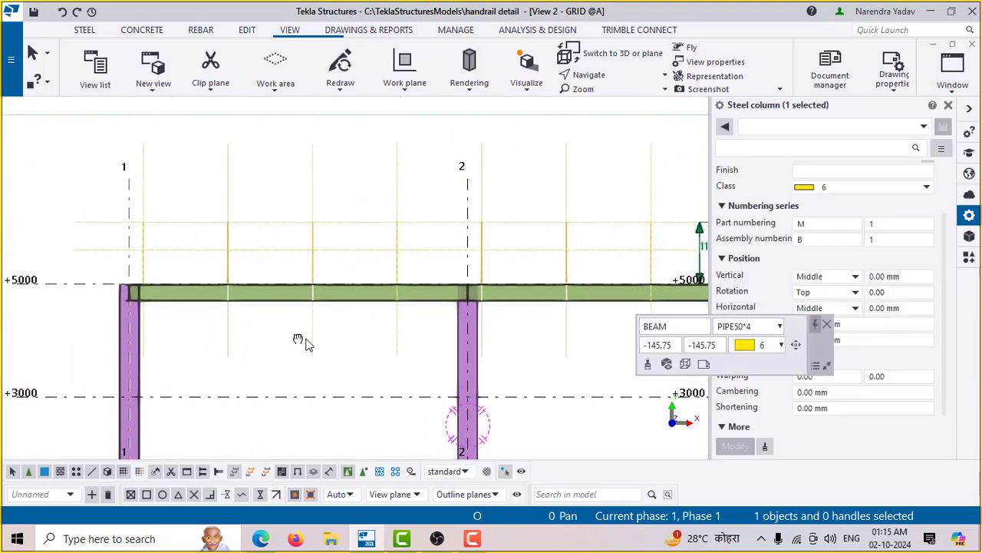
{"action": "middle_click_drag", "start_coordinate": [408, 337], "coordinate": [156, 337]}
{"action": "middle_click_drag", "start_coordinate": [479, 324], "coordinate": [412, 324]}
{"action": "scroll", "coordinate": [472, 260], "scroll_direction": "up", "scroll_amount": 4}
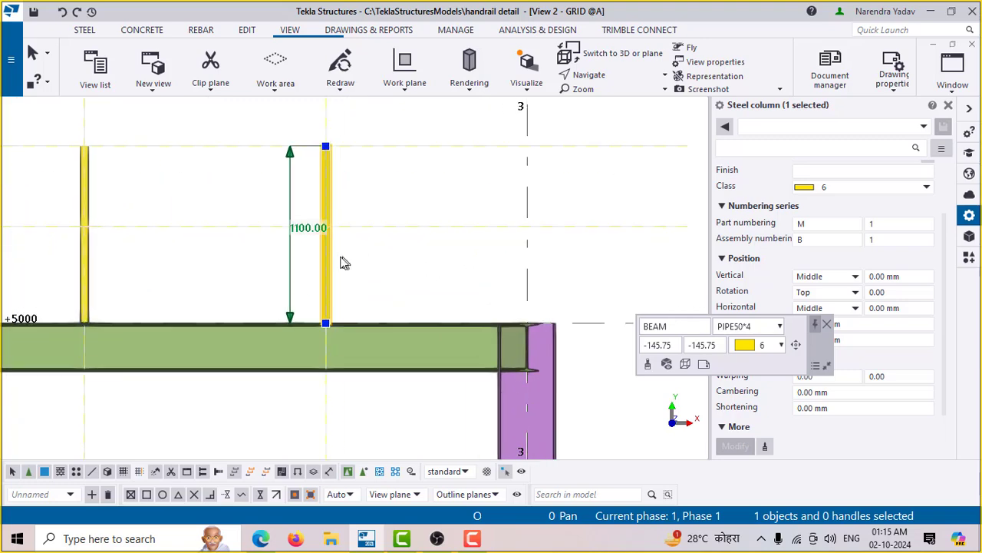
{"action": "right_click", "coordinate": [343, 231]}
{"action": "left_click", "coordinate": [377, 182]}
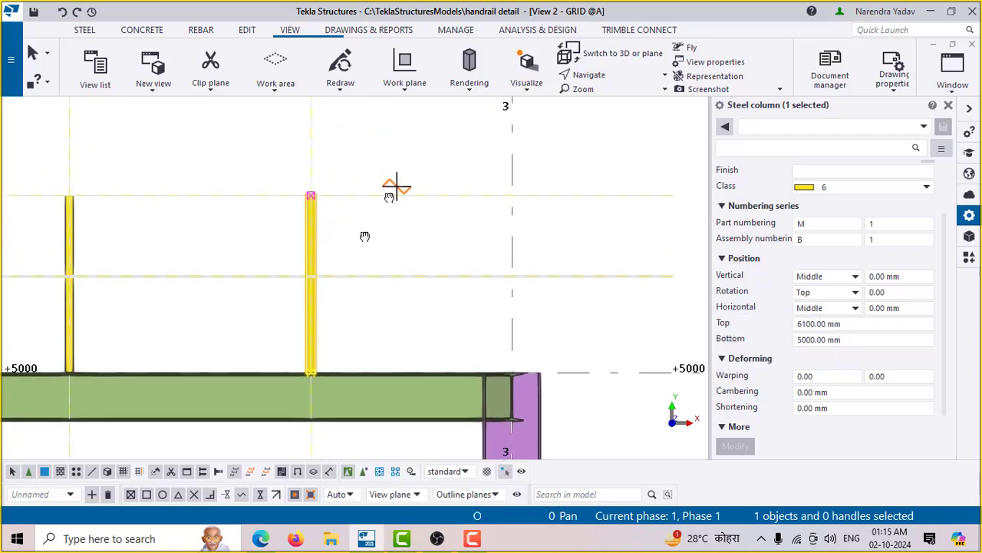
{"action": "scroll", "coordinate": [257, 284], "scroll_direction": "up", "scroll_amount": 3}
{"action": "scroll", "coordinate": [257, 284], "scroll_direction": "up", "scroll_amount": 1}
{"action": "left_click", "coordinate": [244, 262]}
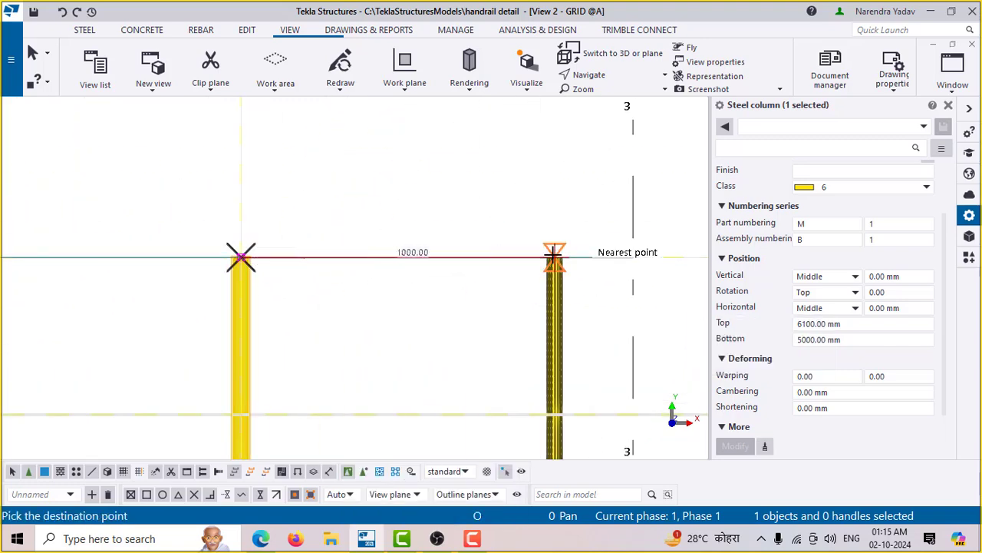
{"action": "type", "text": "15"}
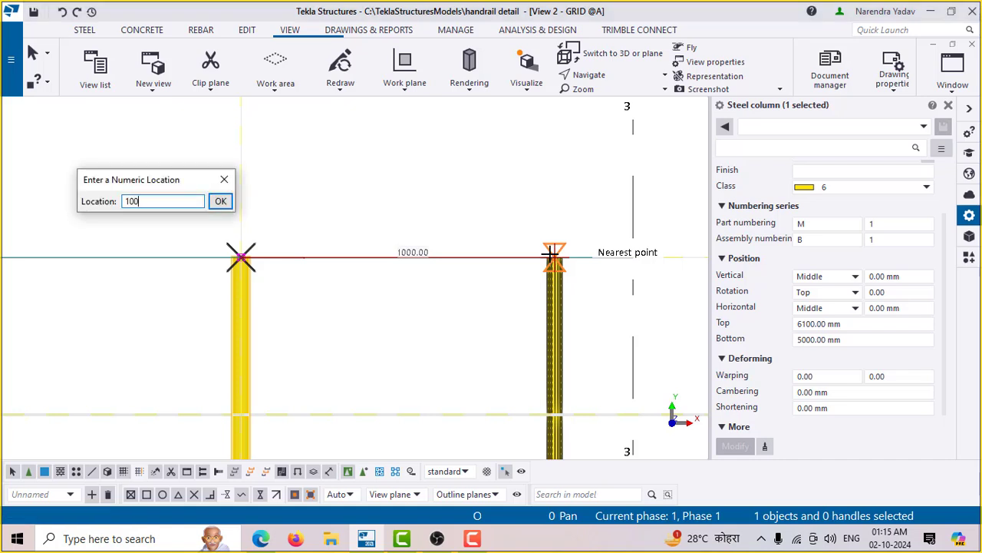
{"action": "key", "text": "Return"}
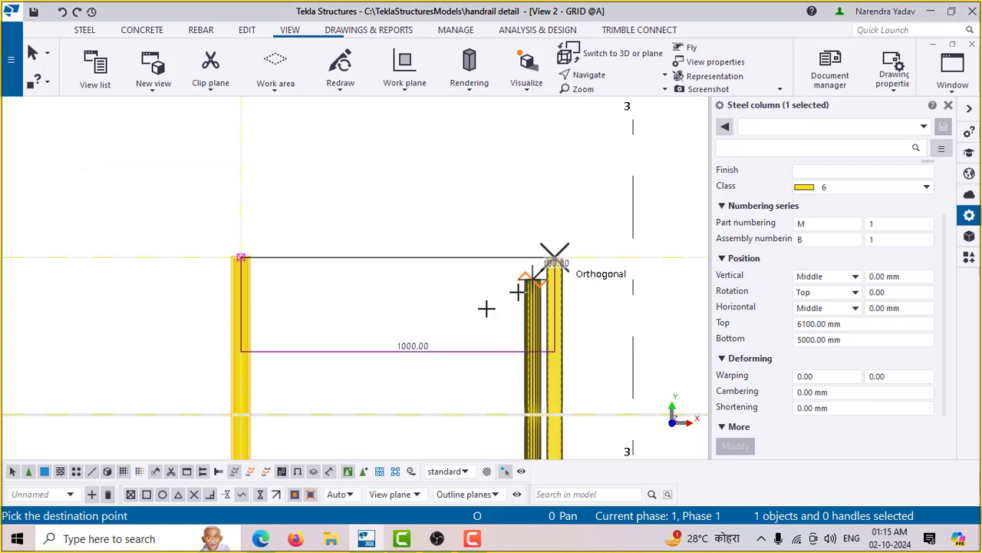
{"action": "key", "text": "Escape"}
{"action": "scroll", "coordinate": [555, 281], "scroll_direction": "down", "scroll_amount": 3}
{"action": "scroll", "coordinate": [555, 282], "scroll_direction": "down", "scroll_amount": 4}
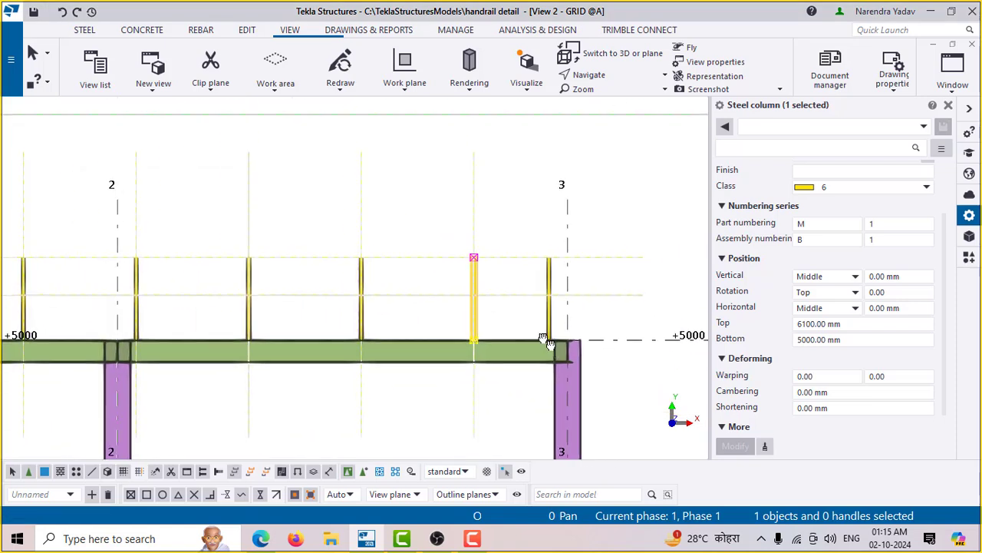
{"action": "left_click", "coordinate": [493, 247]}
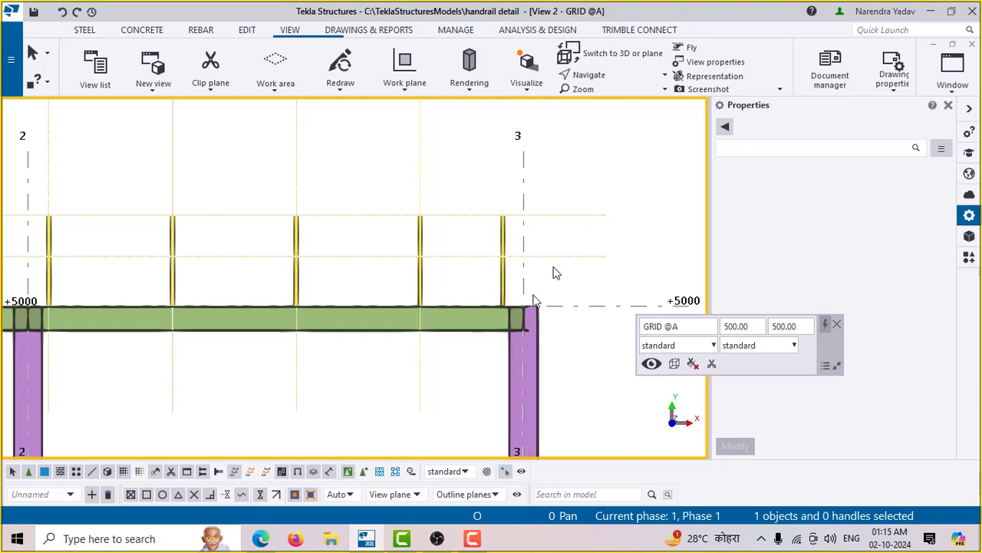
Step: Check the post row in the GRID @1 and 3D views and return to the GRID @A view
{"action": "scroll", "coordinate": [461, 349], "scroll_direction": "down", "scroll_amount": 2}
{"action": "key", "text": "ctrl+Tab"}
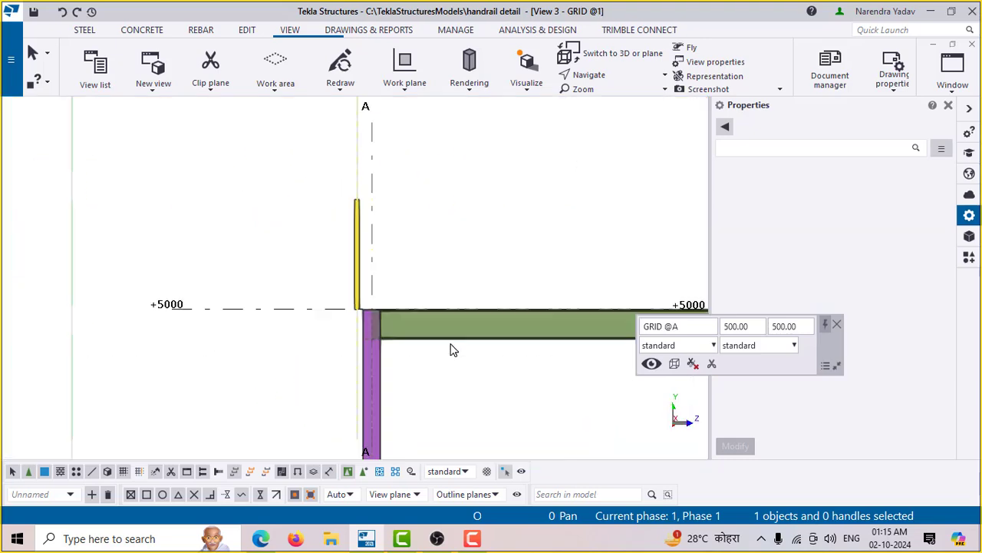
{"action": "key", "text": "ctrl+Tab"}
{"action": "scroll", "coordinate": [376, 307], "scroll_direction": "down", "scroll_amount": 2}
{"action": "middle_click_drag", "start_coordinate": [390, 388], "coordinate": [446, 345], "text": "ctrl"}
{"action": "scroll", "coordinate": [285, 368], "scroll_direction": "up", "scroll_amount": 3}
{"action": "scroll", "coordinate": [286, 368], "scroll_direction": "up", "scroll_amount": 4}
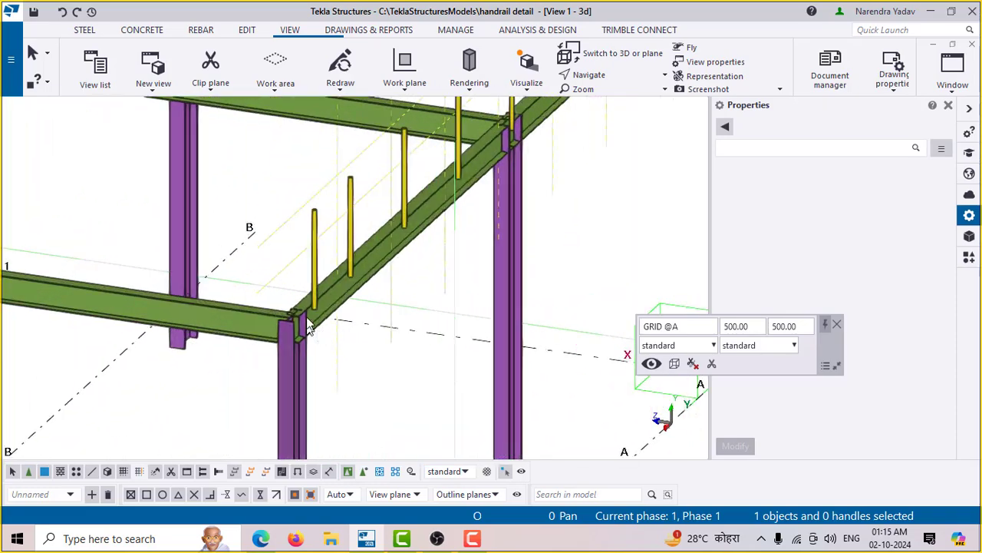
{"action": "scroll", "coordinate": [306, 316], "scroll_direction": "down", "scroll_amount": 2}
{"action": "middle_click_drag", "start_coordinate": [338, 343], "coordinate": [379, 312], "text": "ctrl"}
{"action": "key", "text": "ctrl+Tab"}
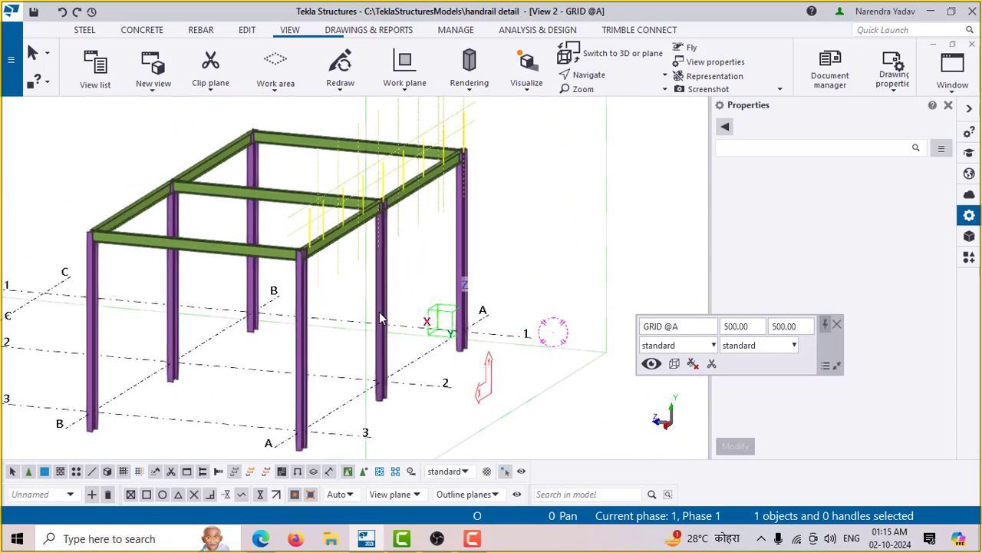
{"action": "middle_click_drag", "start_coordinate": [29, 331], "coordinate": [285, 334]}
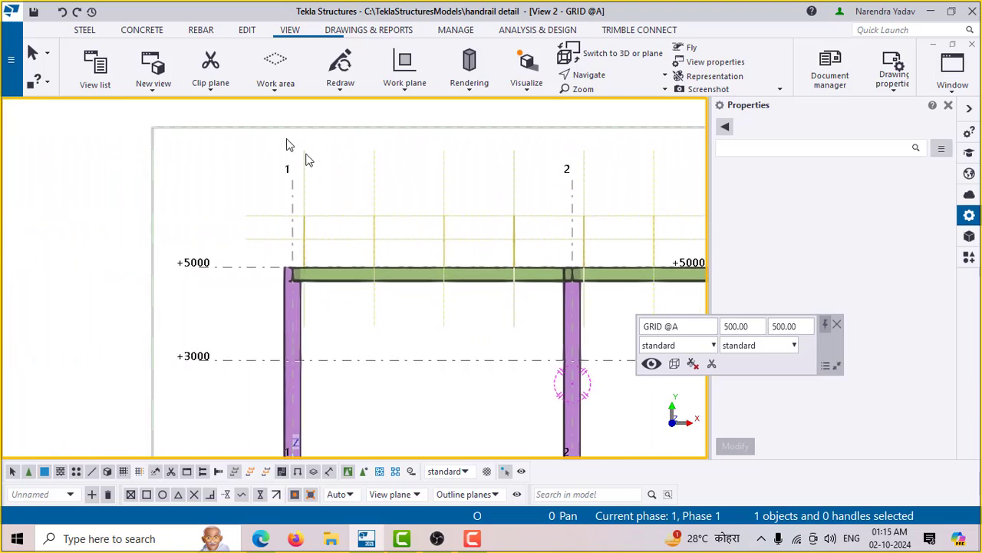
{"action": "left_click", "coordinate": [86, 29]}
{"action": "left_click", "coordinate": [185, 73]}
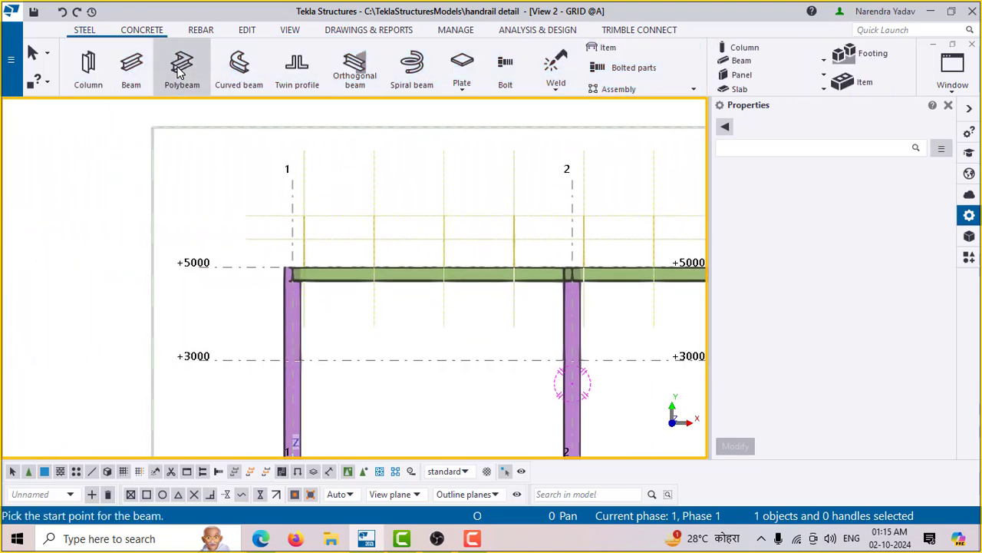
{"action": "scroll", "coordinate": [265, 202], "scroll_direction": "up", "scroll_amount": 3}
{"action": "scroll", "coordinate": [330, 276], "scroll_direction": "up", "scroll_amount": 5}
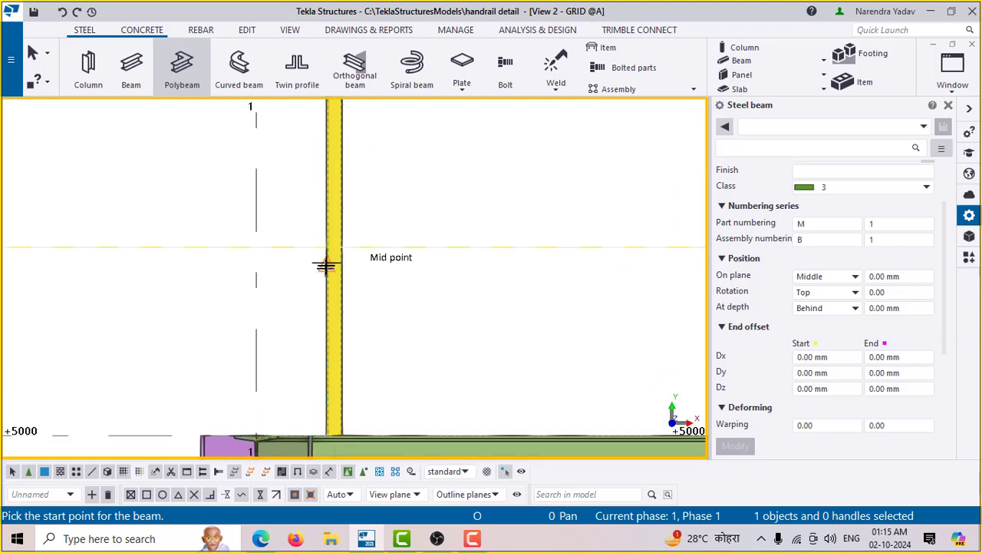
{"action": "right_click", "coordinate": [168, 226]}
{"action": "left_click", "coordinate": [188, 235]}
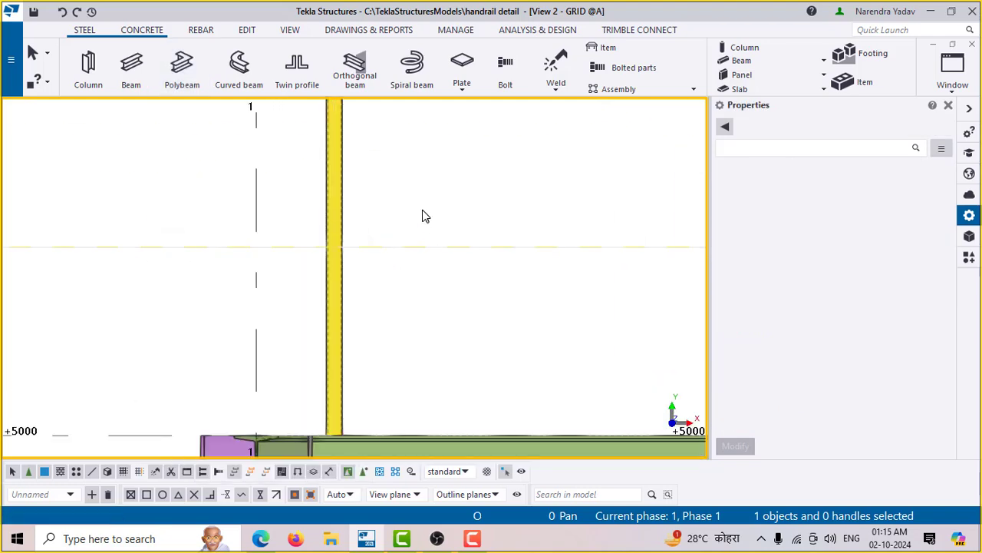
Step: Turn on part center lines in the advanced display settings of the GRID @A view
{"action": "double_click", "coordinate": [423, 217]}
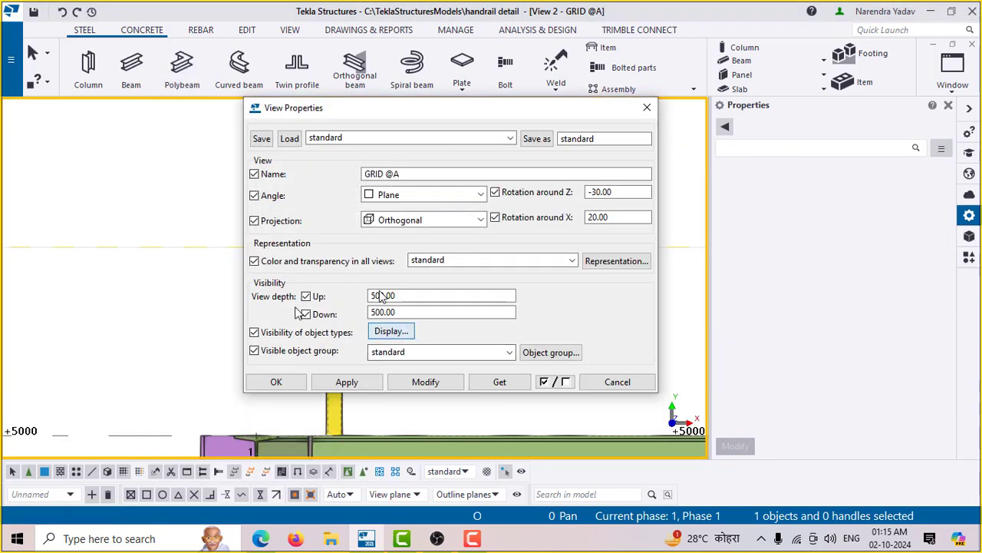
{"action": "left_click", "coordinate": [392, 331]}
{"action": "left_click", "coordinate": [472, 8]}
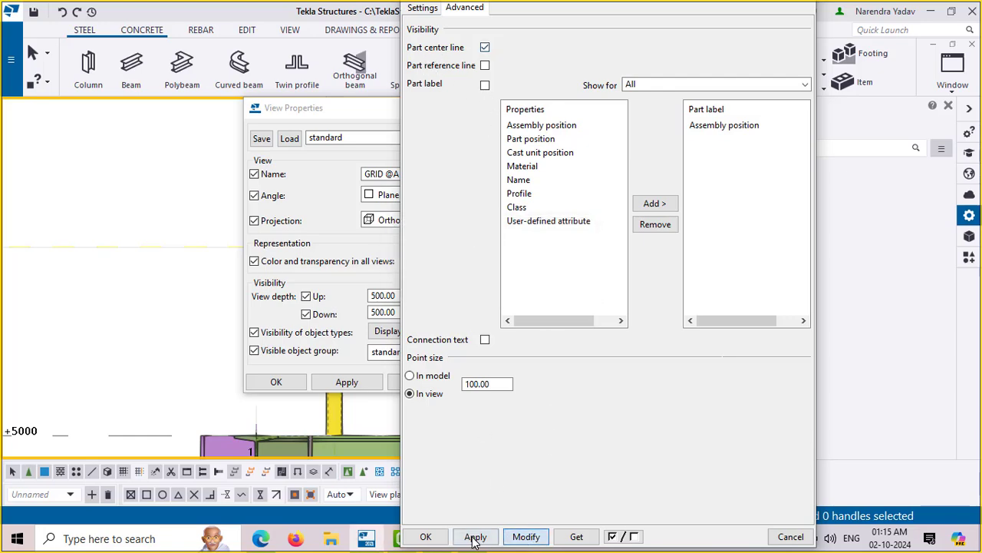
{"action": "left_click", "coordinate": [427, 536]}
{"action": "left_click", "coordinate": [426, 382]}
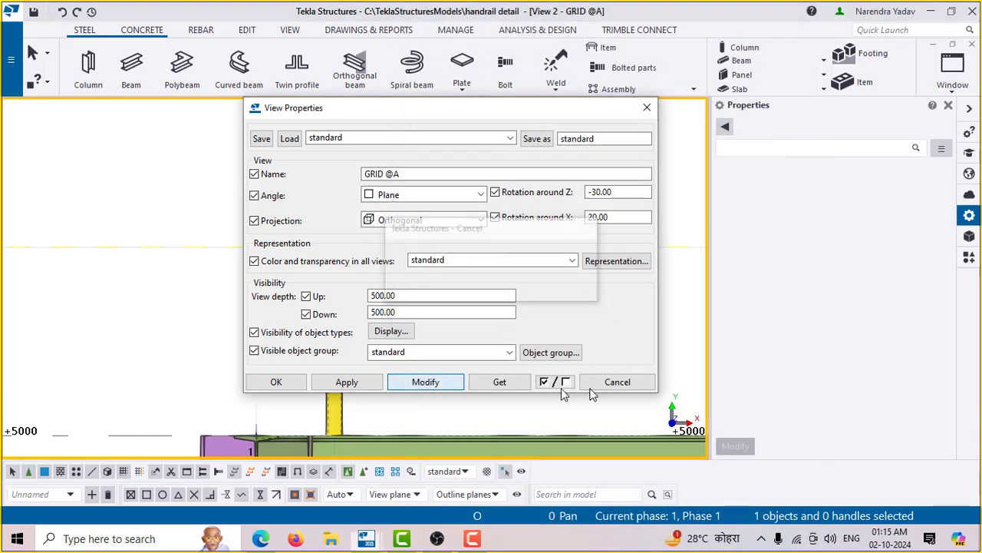
{"action": "left_click", "coordinate": [608, 383]}
Step: Start a polybeam at the first post's center on the lower construction line, running 250 mm to grid 1 and 500 mm up to the upper line
{"action": "scroll", "coordinate": [335, 245], "scroll_direction": "up", "scroll_amount": 5}
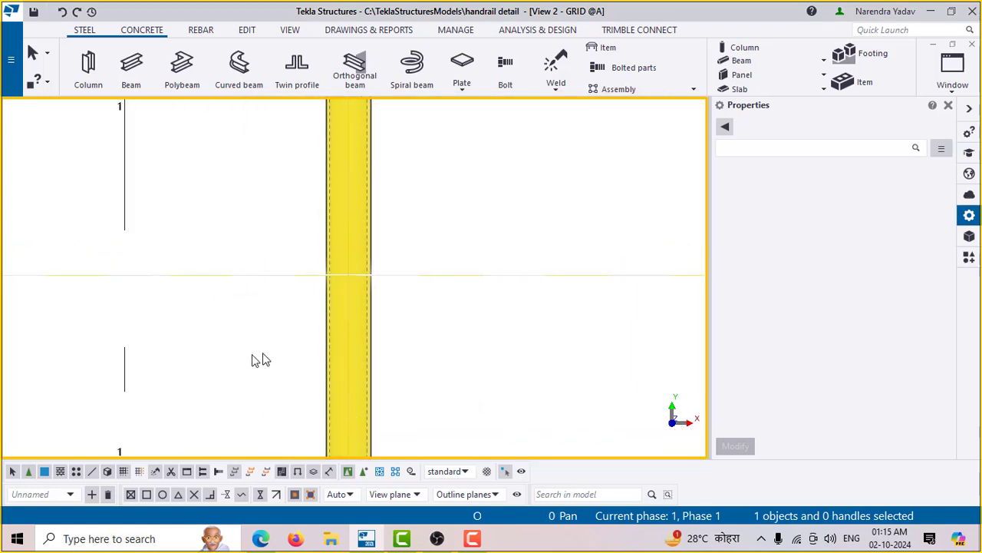
{"action": "left_click", "coordinate": [182, 67]}
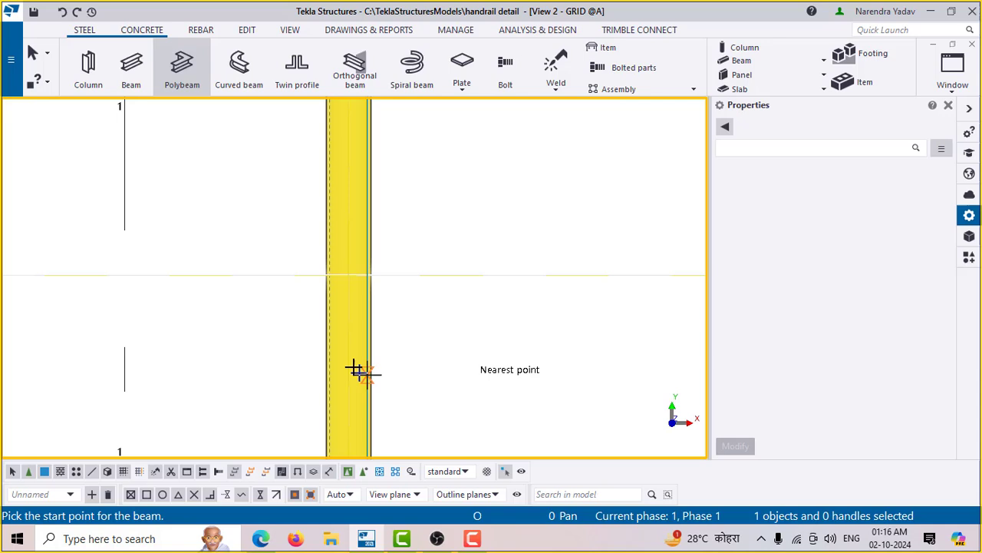
{"action": "left_click", "coordinate": [348, 275]}
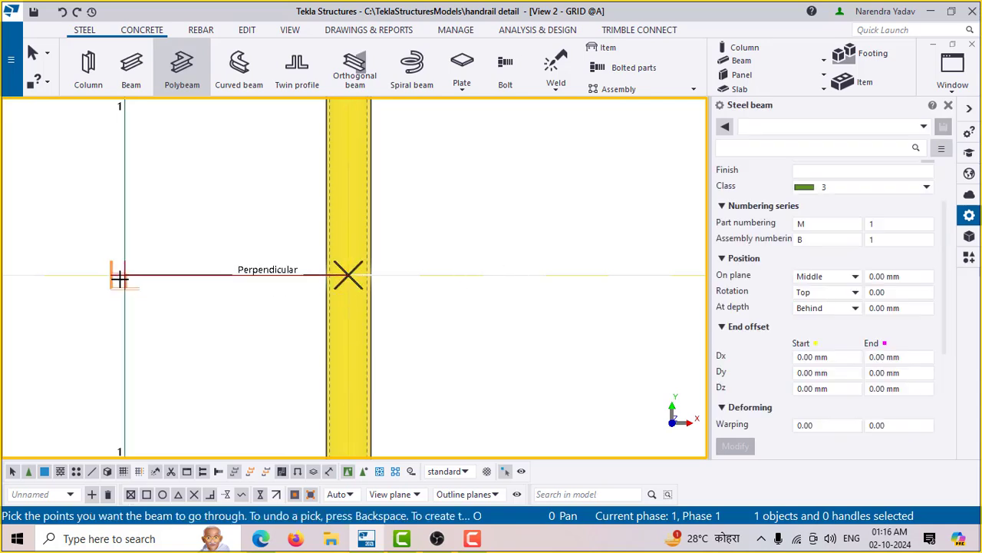
{"action": "left_click", "coordinate": [122, 275]}
{"action": "scroll", "coordinate": [245, 388], "scroll_direction": "down", "scroll_amount": 7}
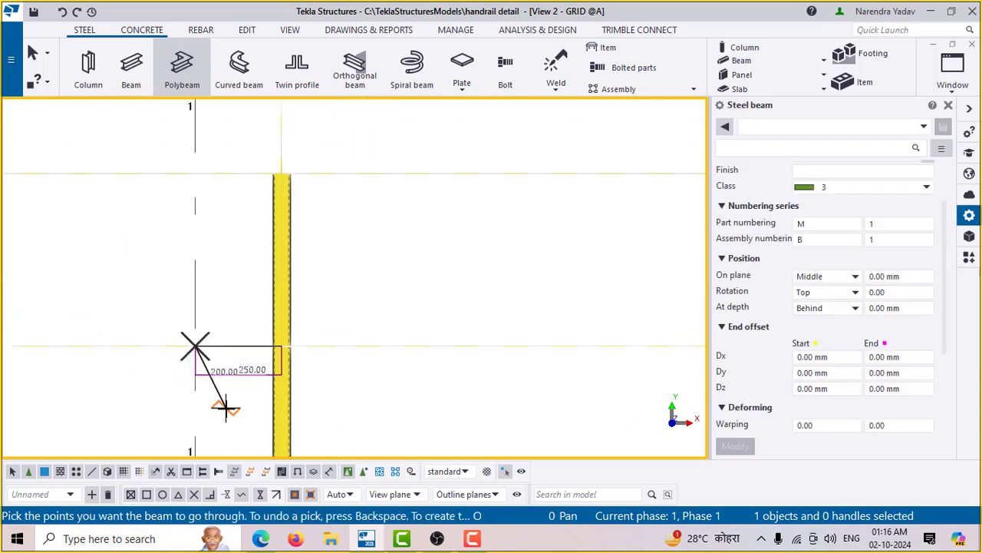
{"action": "scroll", "coordinate": [206, 307], "scroll_direction": "up", "scroll_amount": 3}
{"action": "left_click", "coordinate": [205, 225]}
{"action": "scroll", "coordinate": [52, 245], "scroll_direction": "down", "scroll_amount": 6}
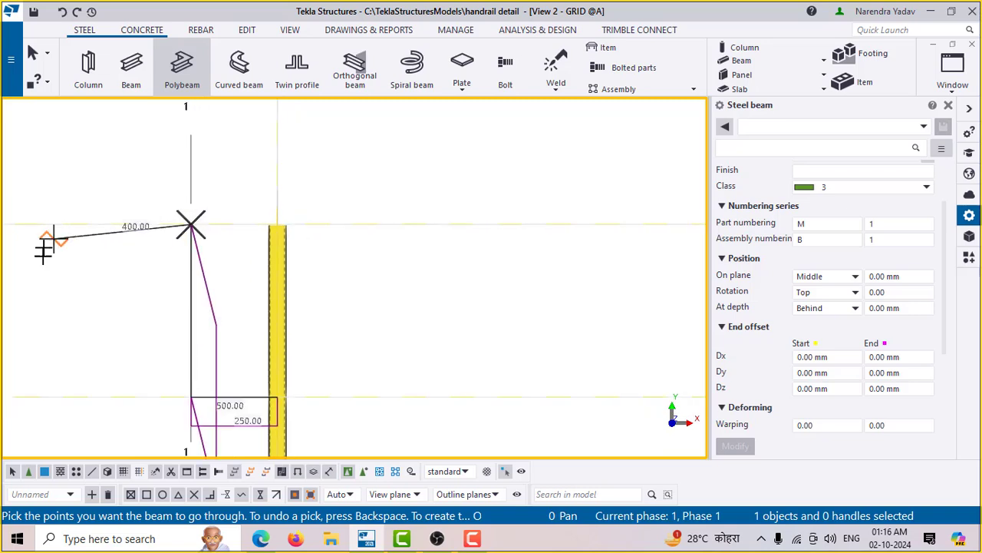
Step: Continue the polybeam along the upper construction line to grid 3, down 500 mm and back to the last post's center, and finish it
{"action": "middle_click_drag", "start_coordinate": [671, 290], "coordinate": [340, 278]}
{"action": "middle_click_drag", "start_coordinate": [425, 305], "coordinate": [404, 301]}
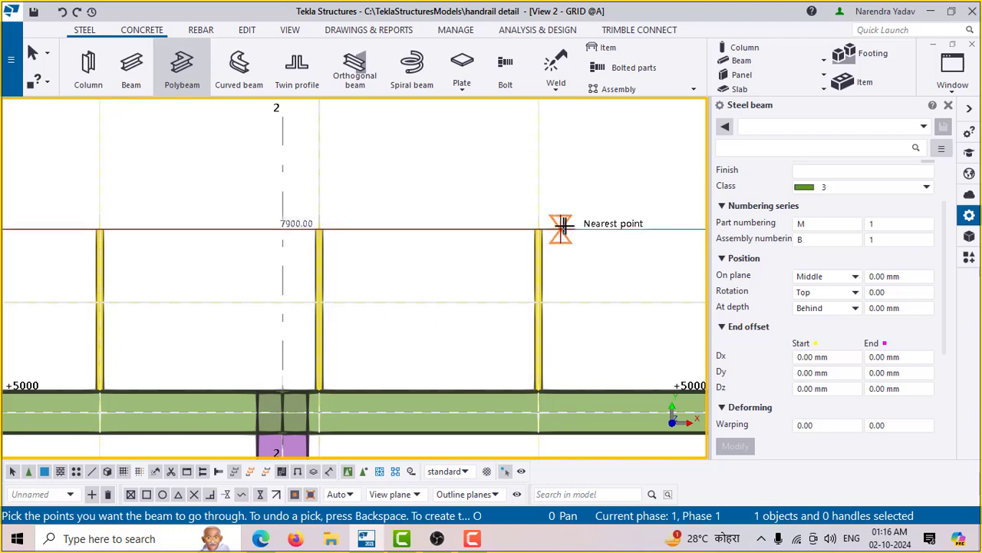
{"action": "middle_click_drag", "start_coordinate": [589, 237], "coordinate": [225, 268]}
{"action": "middle_click_drag", "start_coordinate": [546, 268], "coordinate": [259, 259]}
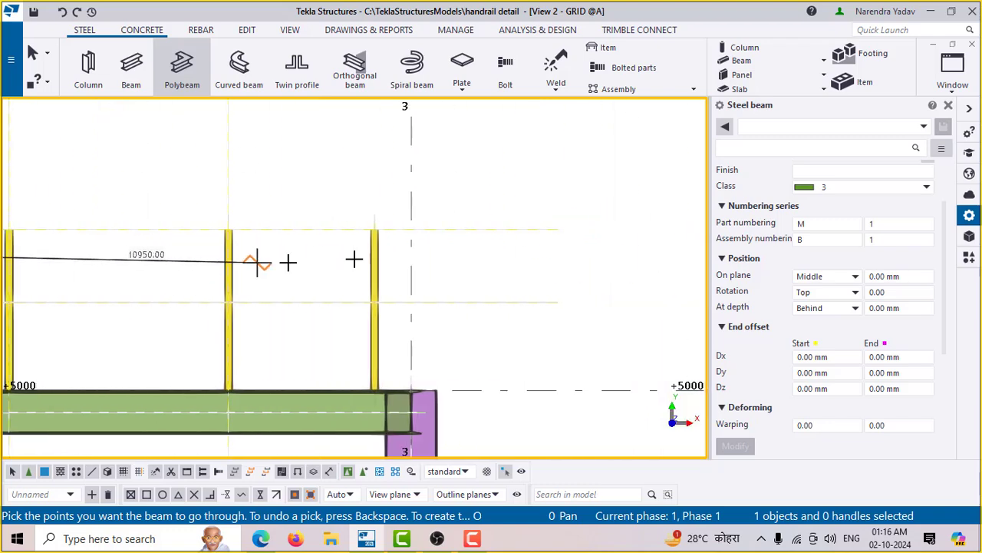
{"action": "left_click", "coordinate": [412, 229]}
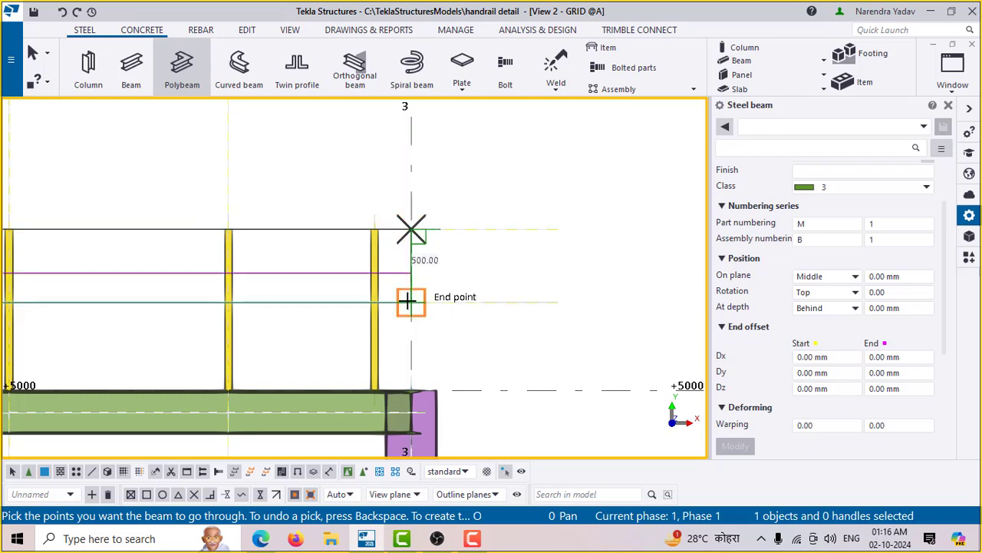
{"action": "left_click", "coordinate": [411, 301]}
{"action": "scroll", "coordinate": [374, 306], "scroll_direction": "up", "scroll_amount": 2}
{"action": "scroll", "coordinate": [376, 301], "scroll_direction": "up", "scroll_amount": 2}
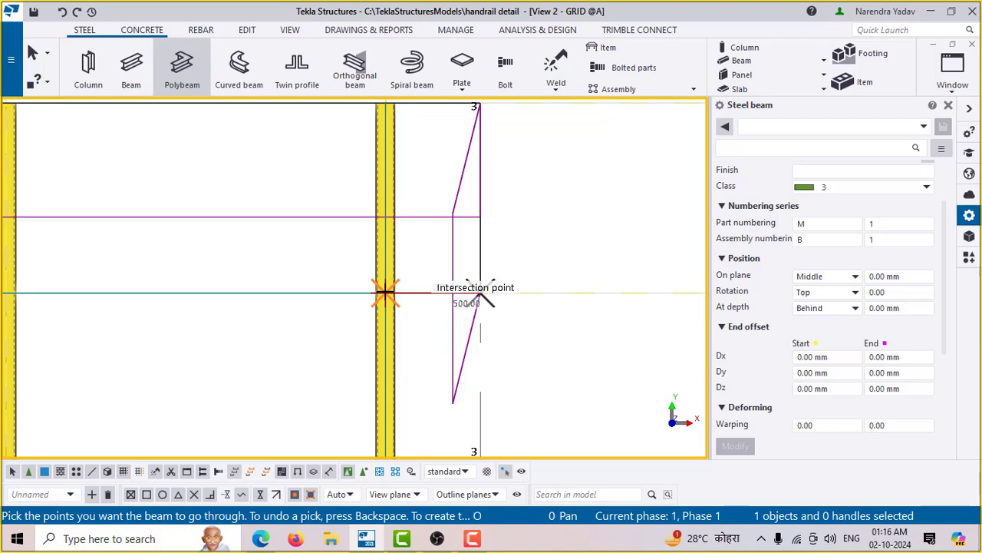
{"action": "left_click", "coordinate": [385, 292]}
{"action": "middle_click", "coordinate": [334, 326]}
{"action": "right_click", "coordinate": [326, 238]}
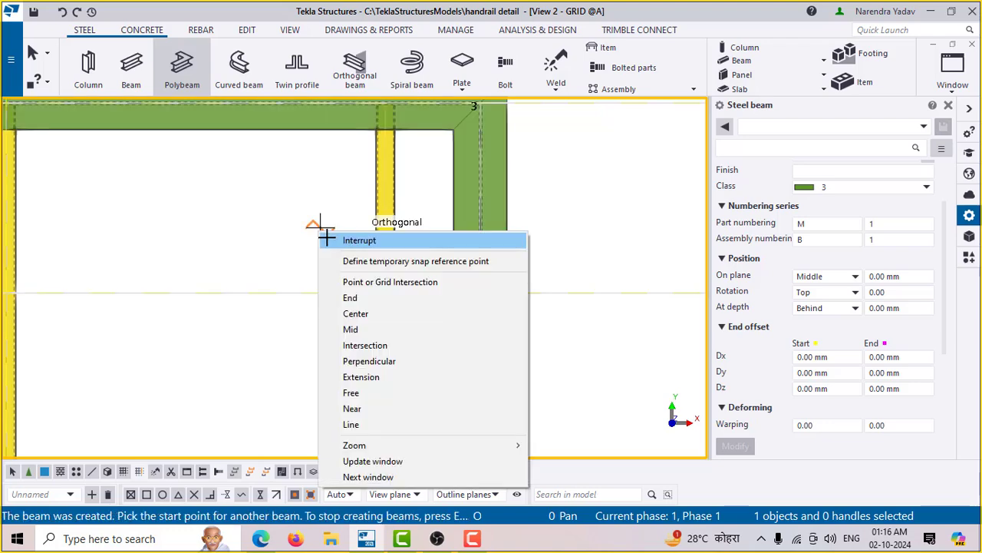
{"action": "left_click", "coordinate": [326, 240]}
Step: Copy all properties of the last post, including the PIPE50*4 profile and class 6, to the looped polybeam rail
{"action": "left_click", "coordinate": [390, 237]}
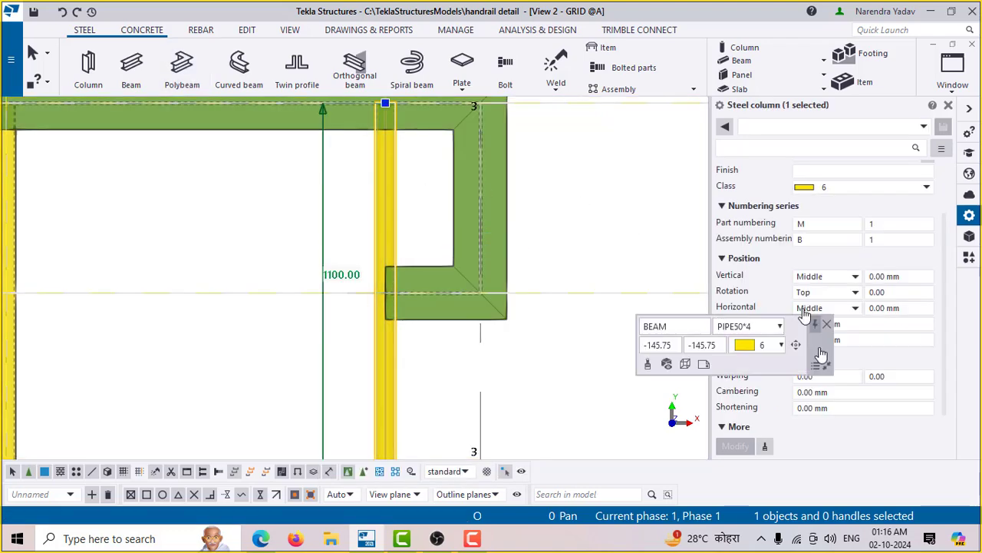
{"action": "left_click", "coordinate": [765, 449]}
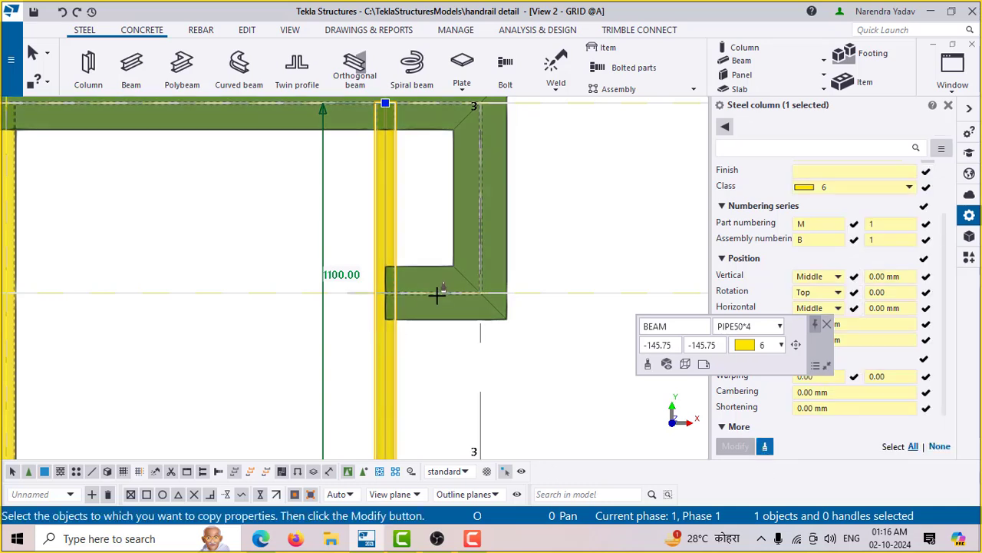
{"action": "left_click", "coordinate": [482, 273]}
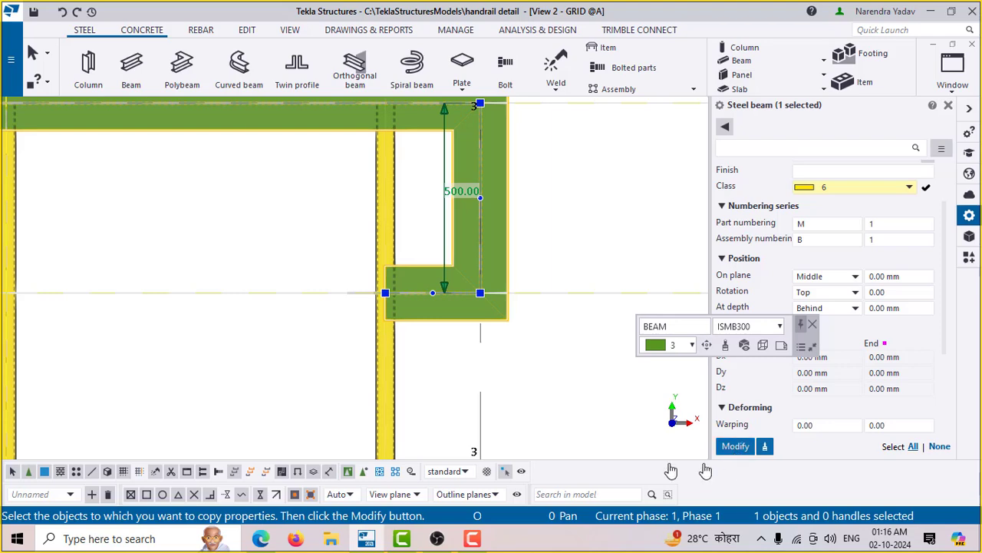
{"action": "left_click", "coordinate": [733, 446]}
Step: Set the polybeam rail's at-depth position to Middle and apply the change
{"action": "left_click", "coordinate": [842, 310]}
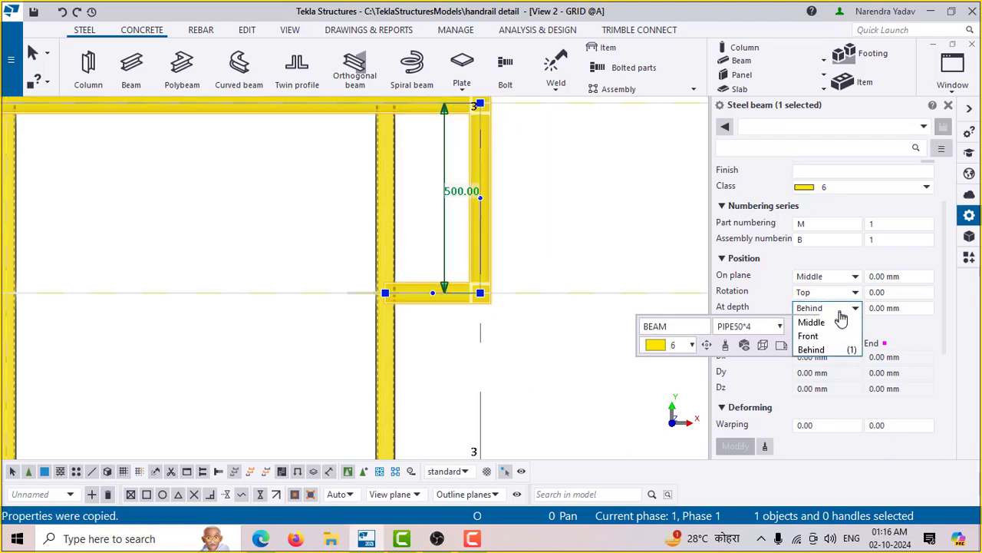
{"action": "left_click", "coordinate": [826, 323]}
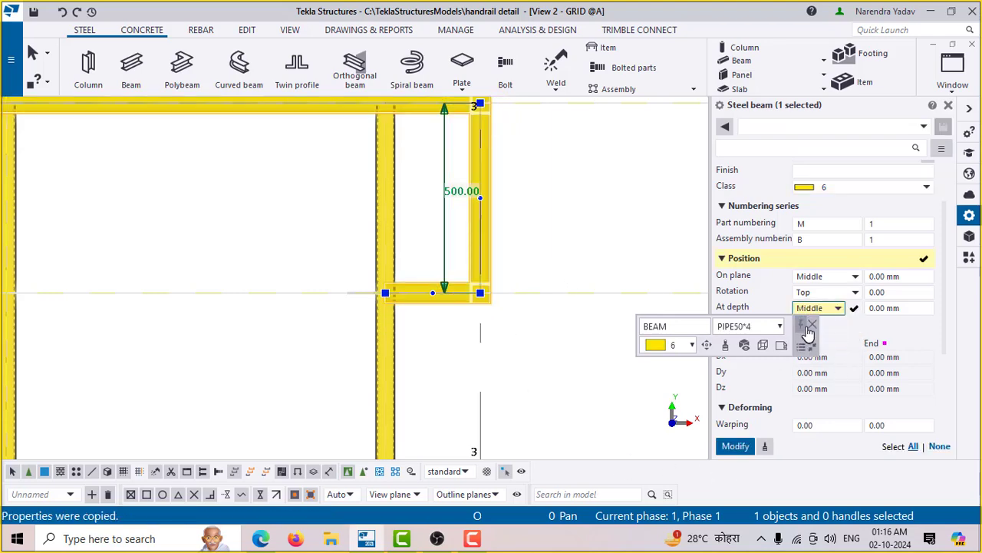
{"action": "middle_click_drag", "start_coordinate": [456, 330], "coordinate": [470, 371]}
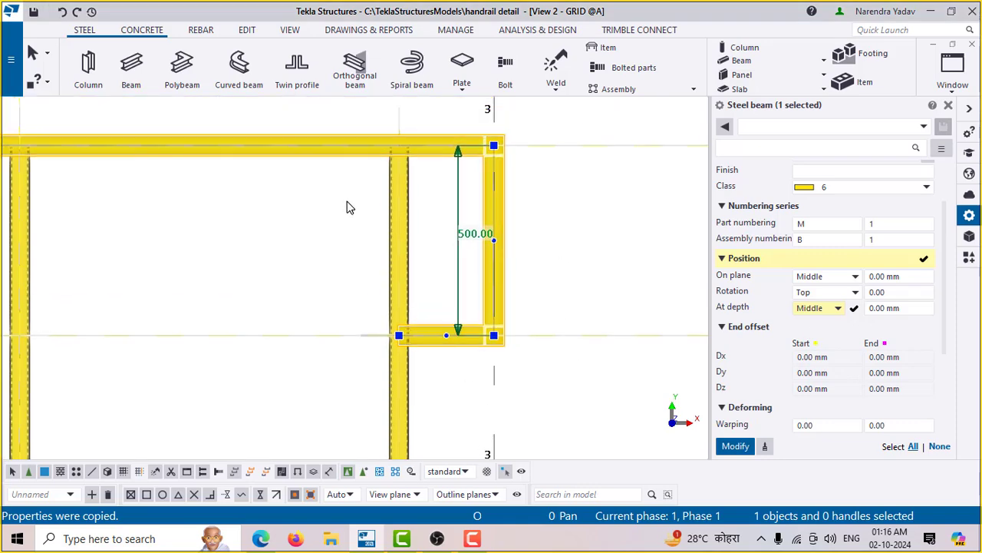
{"action": "scroll", "coordinate": [350, 222], "scroll_direction": "down", "scroll_amount": 6}
{"action": "key", "text": "ctrl+Tab"}
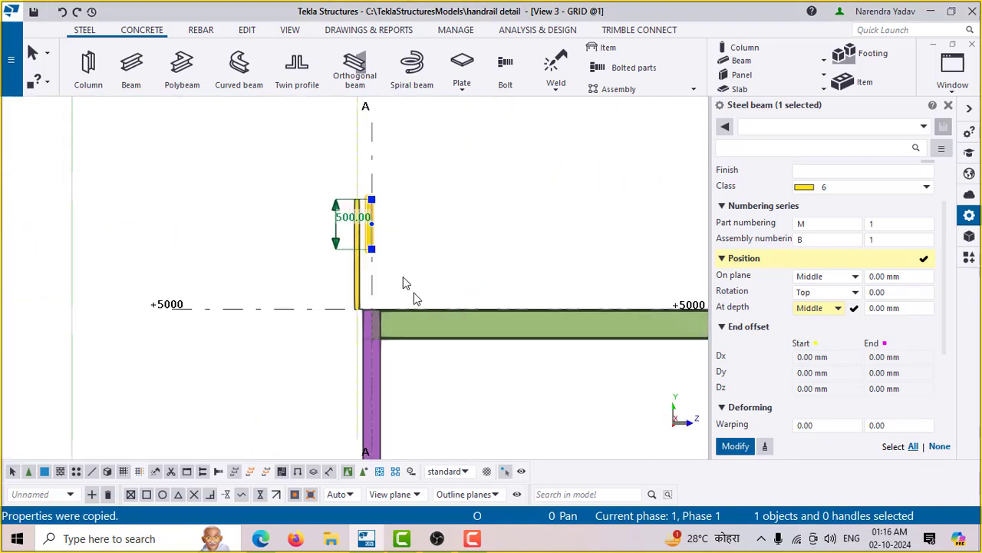
{"action": "scroll", "coordinate": [374, 215], "scroll_direction": "up", "scroll_amount": 6}
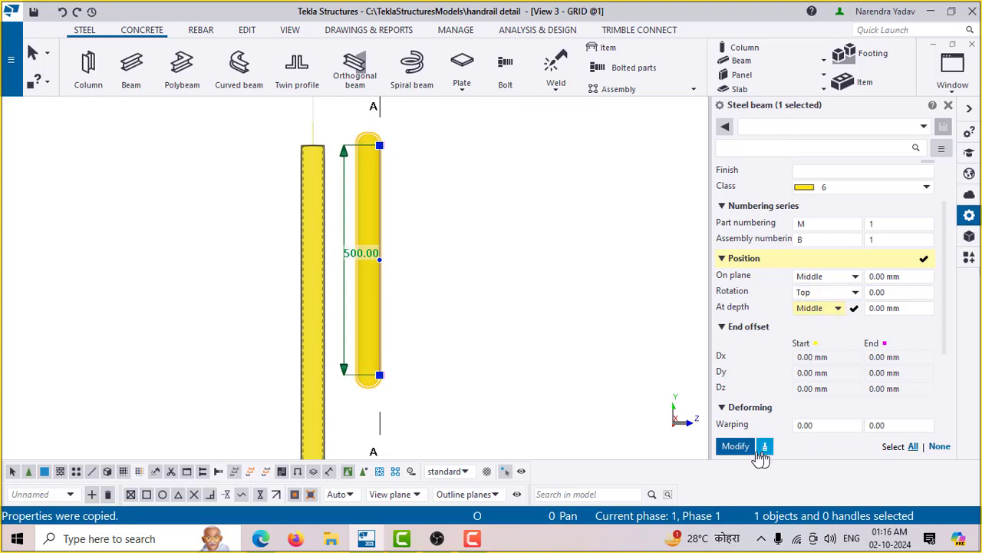
{"action": "left_click", "coordinate": [735, 447]}
Step: In the GRID @1 view, move the polybeam rail 145.75 mm from the grid A line onto the posts' center line
{"action": "right_click", "coordinate": [484, 238]}
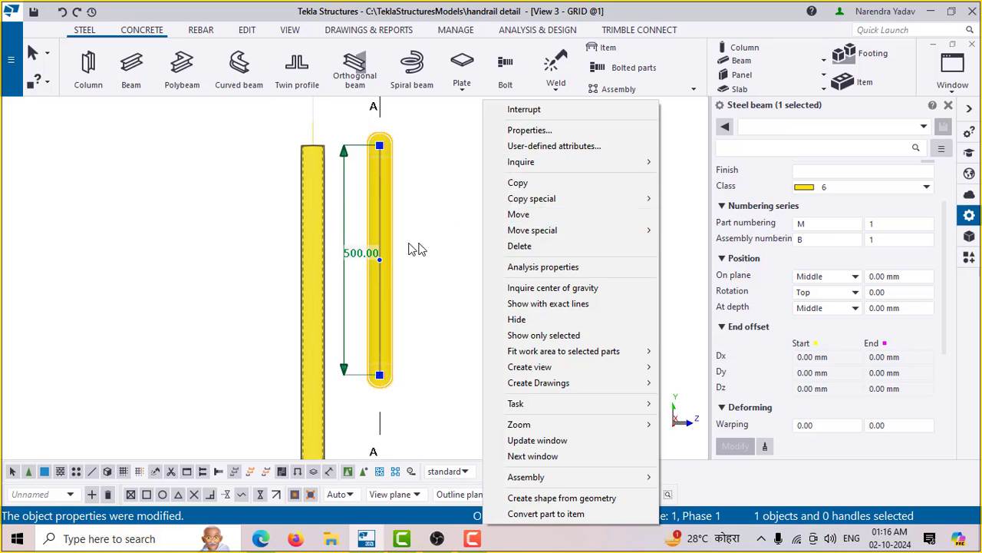
{"action": "left_click", "coordinate": [588, 214]}
{"action": "scroll", "coordinate": [345, 154], "scroll_direction": "up", "scroll_amount": 2}
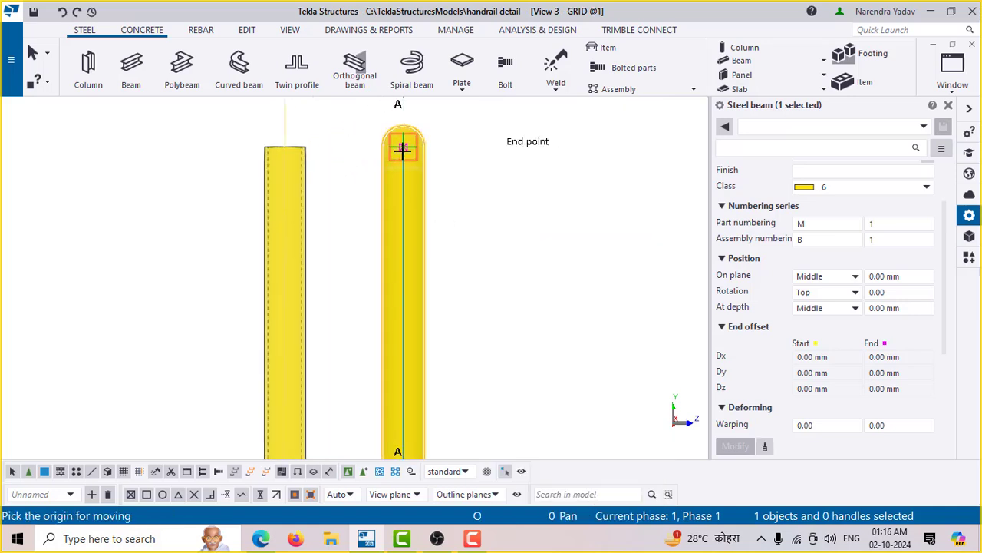
{"action": "left_click", "coordinate": [402, 148]}
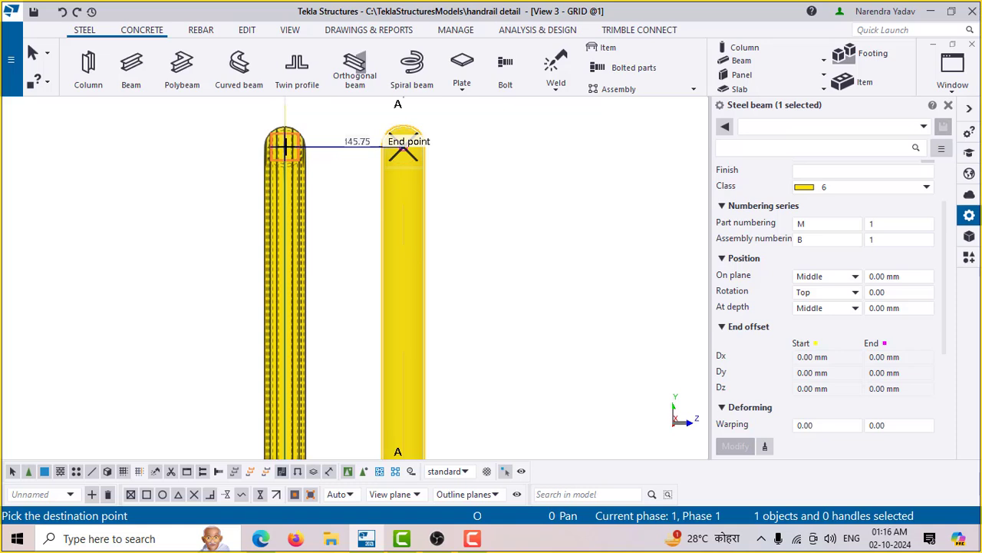
{"action": "left_click", "coordinate": [285, 147]}
{"action": "scroll", "coordinate": [437, 261], "scroll_direction": "down", "scroll_amount": 4}
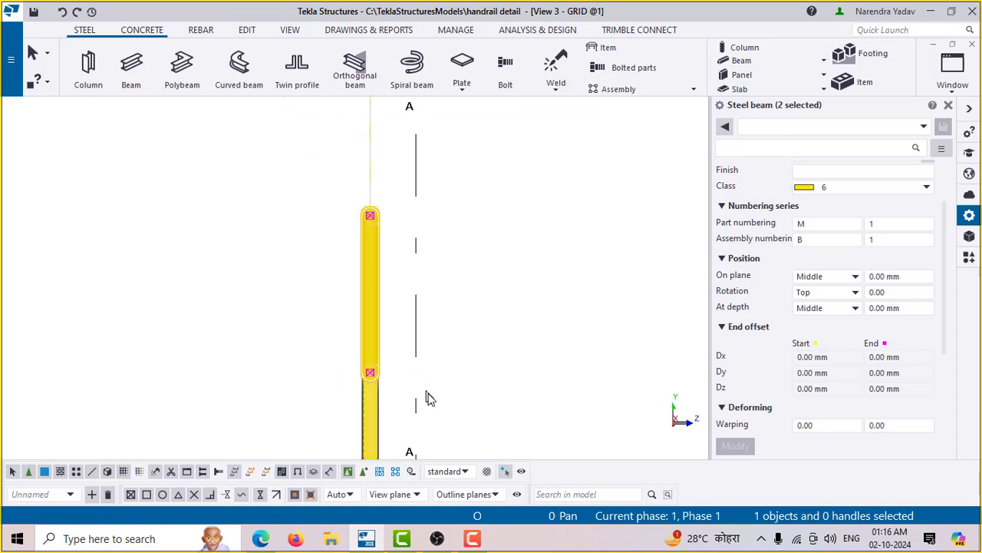
{"action": "middle_click_drag", "start_coordinate": [429, 390], "coordinate": [425, 340]}
Step: In the GRID @A view, create a 1500 mm beam from the loop's lower end at the first post to the second post
{"action": "key", "text": "ctrl+Tab"}
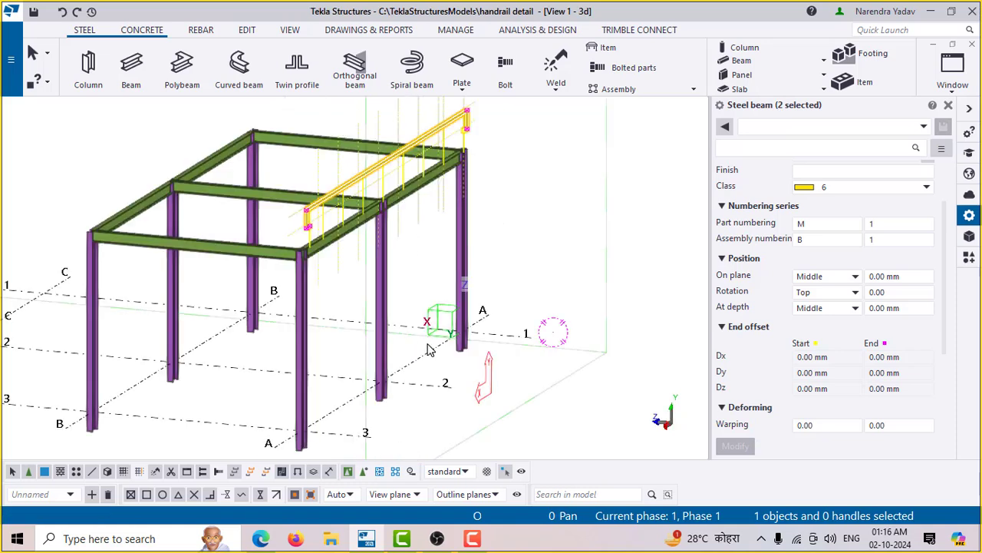
{"action": "key", "text": "ctrl+Tab"}
{"action": "left_click", "coordinate": [534, 264]}
{"action": "middle_click_drag", "start_coordinate": [95, 350], "coordinate": [322, 309]}
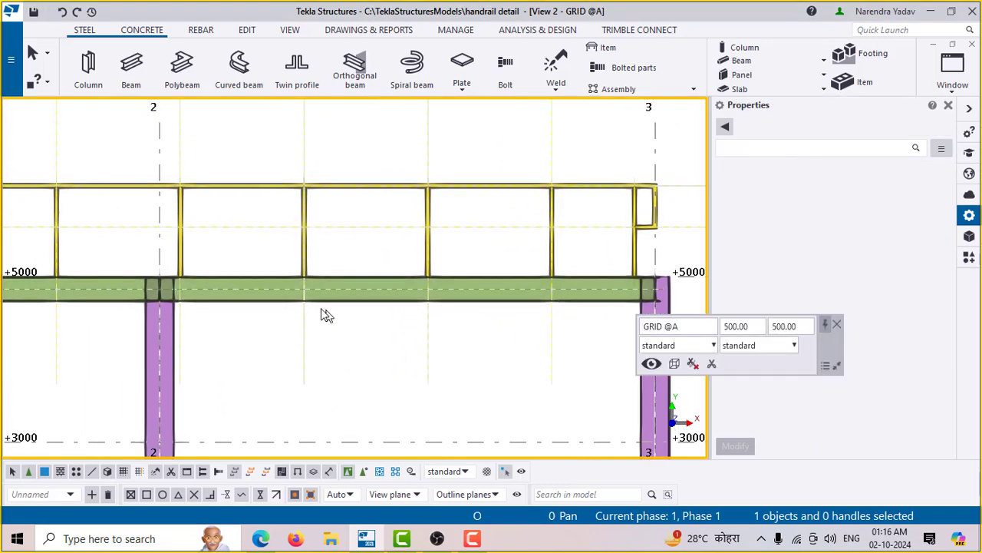
{"action": "middle_click_drag", "start_coordinate": [58, 313], "coordinate": [387, 334]}
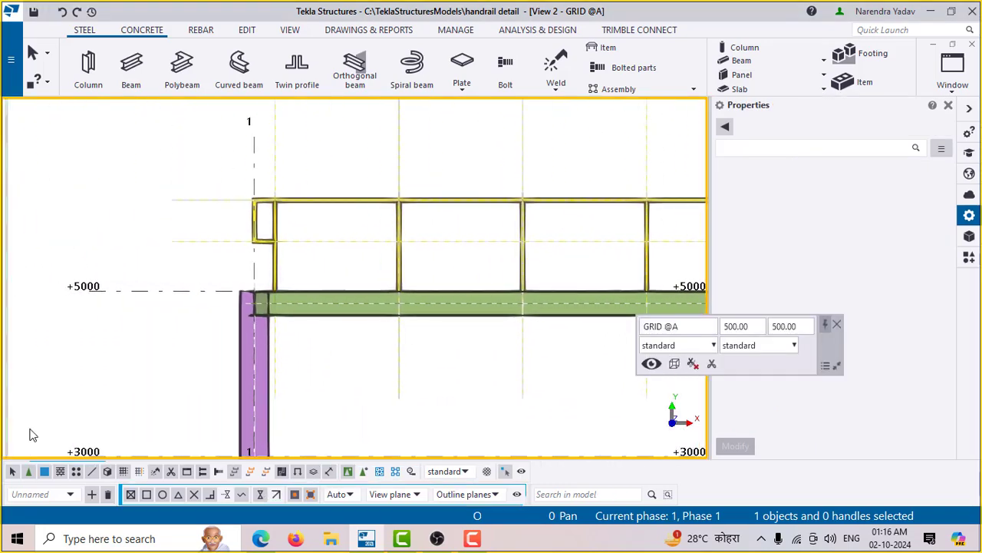
{"action": "left_click", "coordinate": [131, 69]}
{"action": "scroll", "coordinate": [292, 230], "scroll_direction": "up", "scroll_amount": 8}
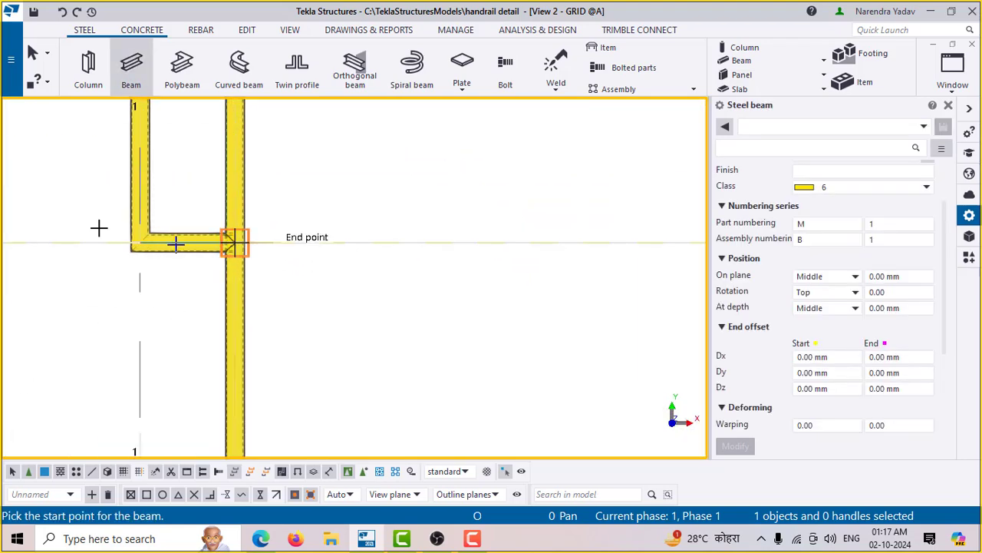
{"action": "left_click", "coordinate": [235, 242]}
{"action": "scroll", "coordinate": [236, 243], "scroll_direction": "down", "scroll_amount": 4}
{"action": "scroll", "coordinate": [390, 264], "scroll_direction": "up", "scroll_amount": 3}
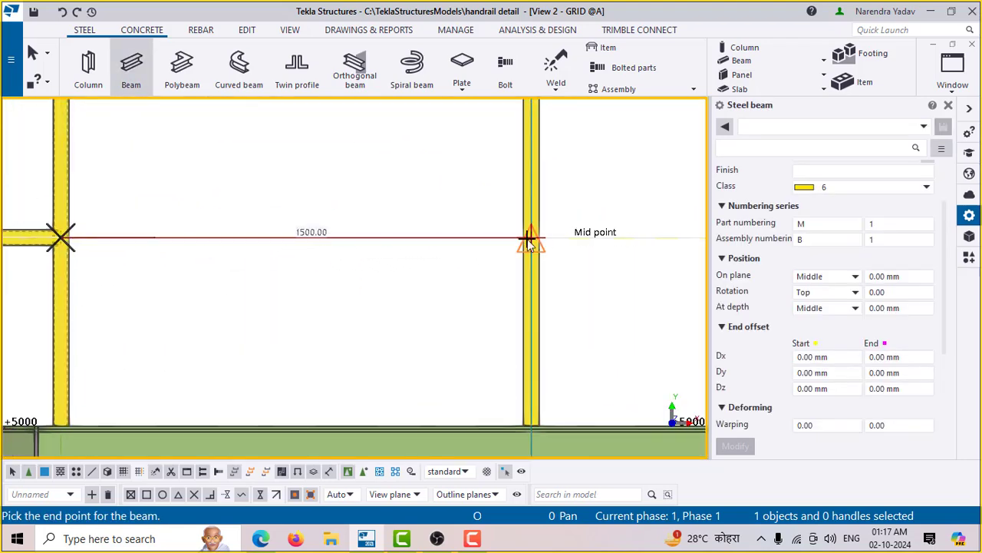
{"action": "left_click", "coordinate": [529, 240]}
Step: Add a 1500 mm middle rail beam along the lower construction line from the second post to the third
{"action": "scroll", "coordinate": [313, 245], "scroll_direction": "down", "scroll_amount": 3}
{"action": "scroll", "coordinate": [394, 254], "scroll_direction": "up", "scroll_amount": 4}
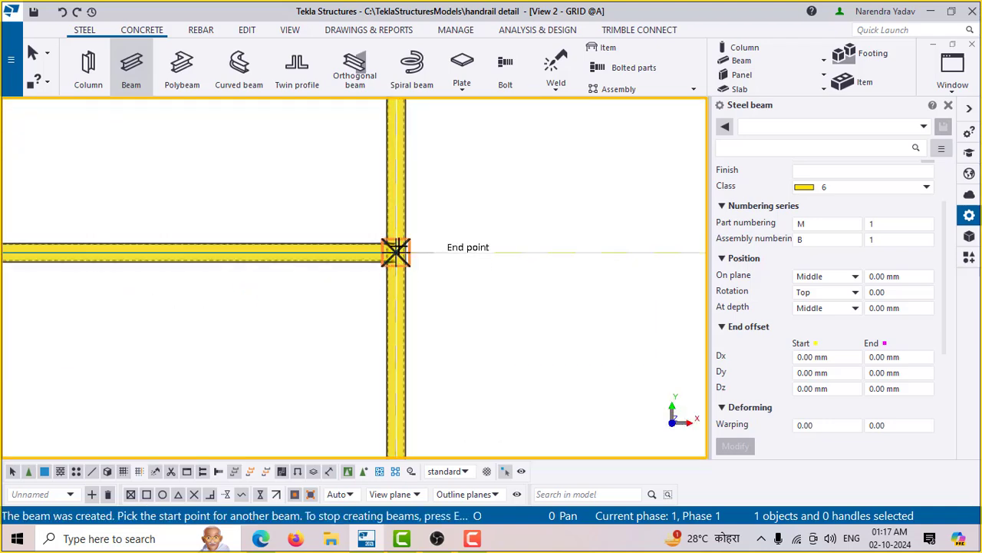
{"action": "left_click", "coordinate": [395, 250]}
{"action": "scroll", "coordinate": [296, 285], "scroll_direction": "down", "scroll_amount": 3}
{"action": "scroll", "coordinate": [564, 252], "scroll_direction": "up", "scroll_amount": 2}
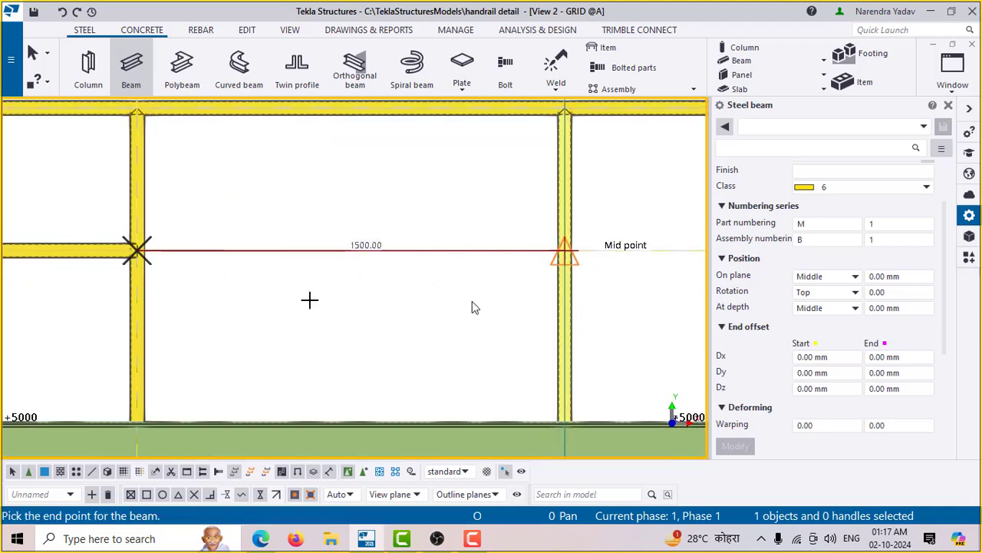
{"action": "left_click", "coordinate": [564, 249]}
Step: Add middle rail beams for two more bays, from the third post to the fifth post just past grid 2
{"action": "scroll", "coordinate": [519, 284], "scroll_direction": "down", "scroll_amount": 3}
{"action": "scroll", "coordinate": [299, 254], "scroll_direction": "up", "scroll_amount": 3}
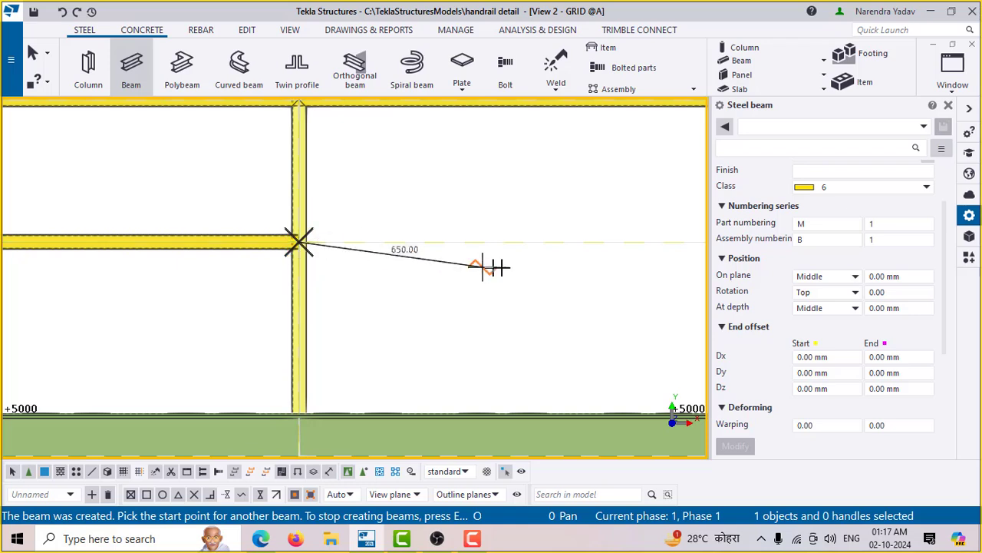
{"action": "middle_click_drag", "start_coordinate": [691, 265], "coordinate": [322, 267]}
{"action": "left_click", "coordinate": [354, 250]}
{"action": "middle_click_drag", "start_coordinate": [503, 284], "coordinate": [310, 288]}
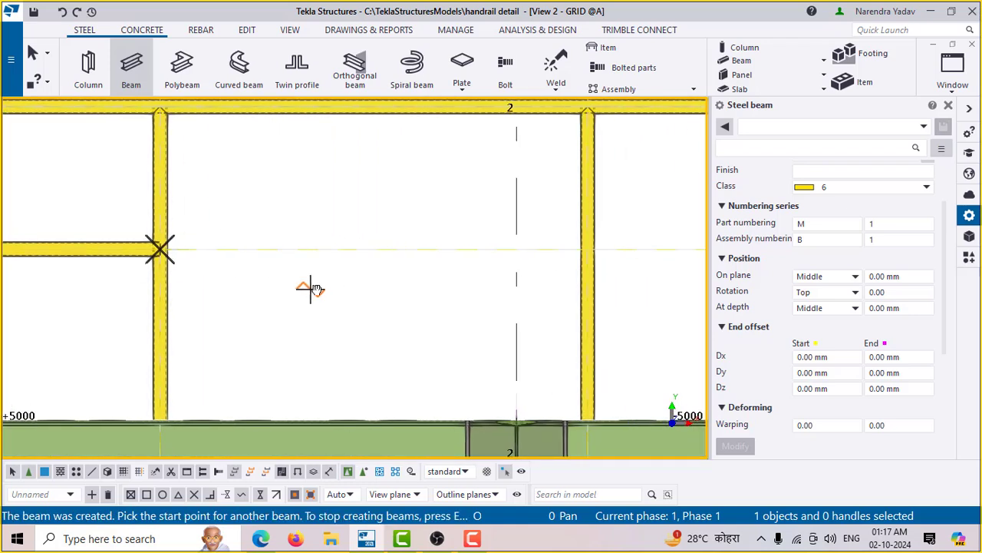
{"action": "left_click", "coordinate": [160, 250]}
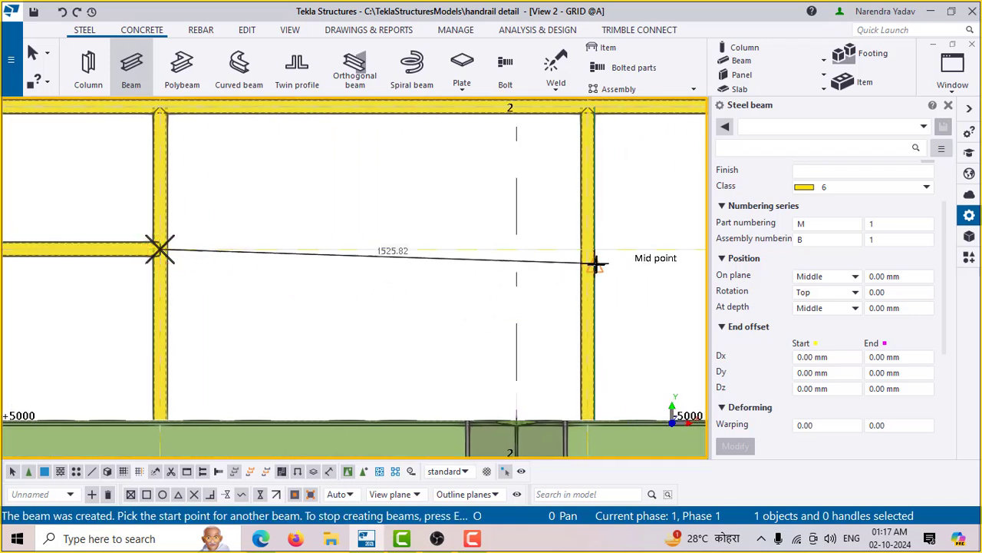
{"action": "left_click", "coordinate": [588, 250]}
Step: Continue the middle rail with one beam per bay from the fifth post to the seventh post
{"action": "middle_click_drag", "start_coordinate": [606, 262], "coordinate": [294, 270]}
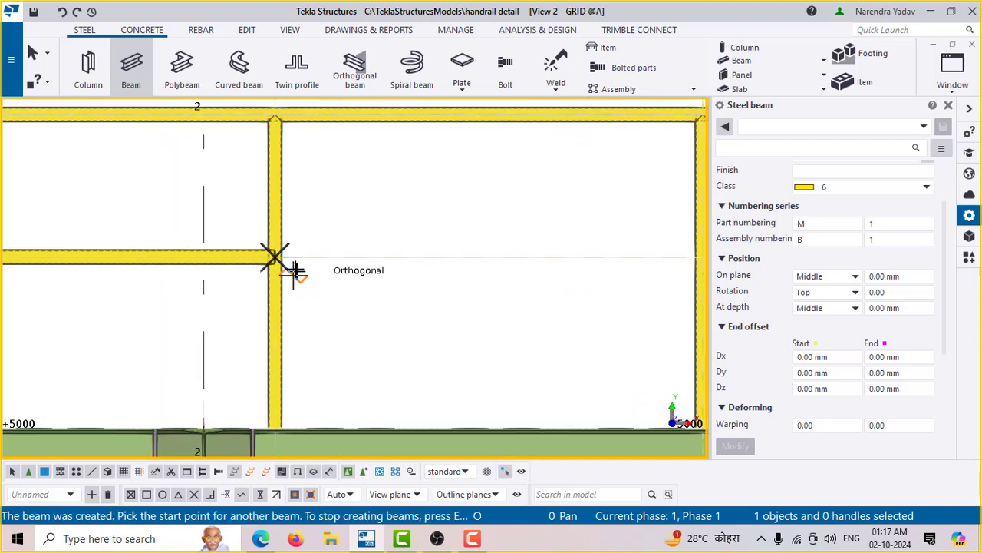
{"action": "left_click", "coordinate": [310, 278]}
{"action": "middle_click_drag", "start_coordinate": [667, 307], "coordinate": [364, 304]}
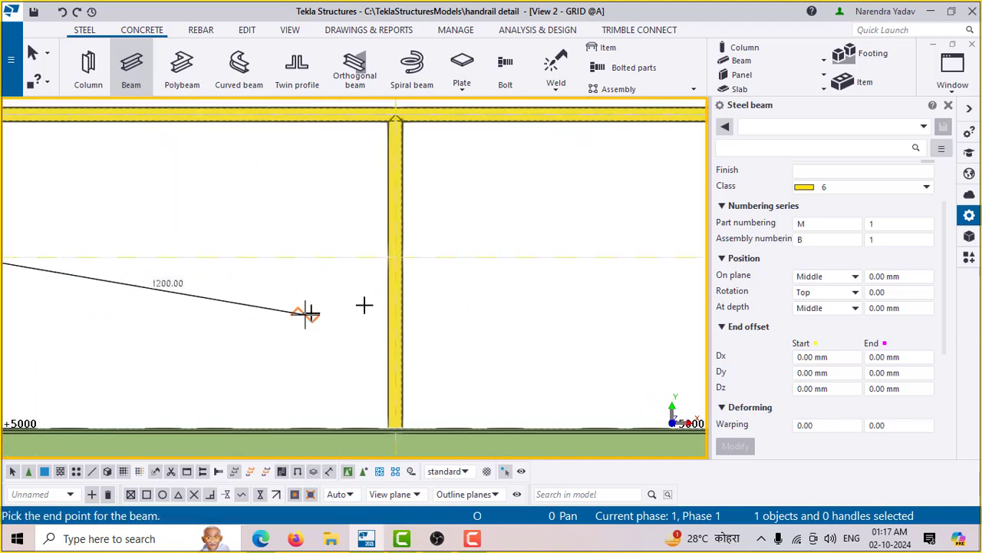
{"action": "left_click", "coordinate": [395, 258]}
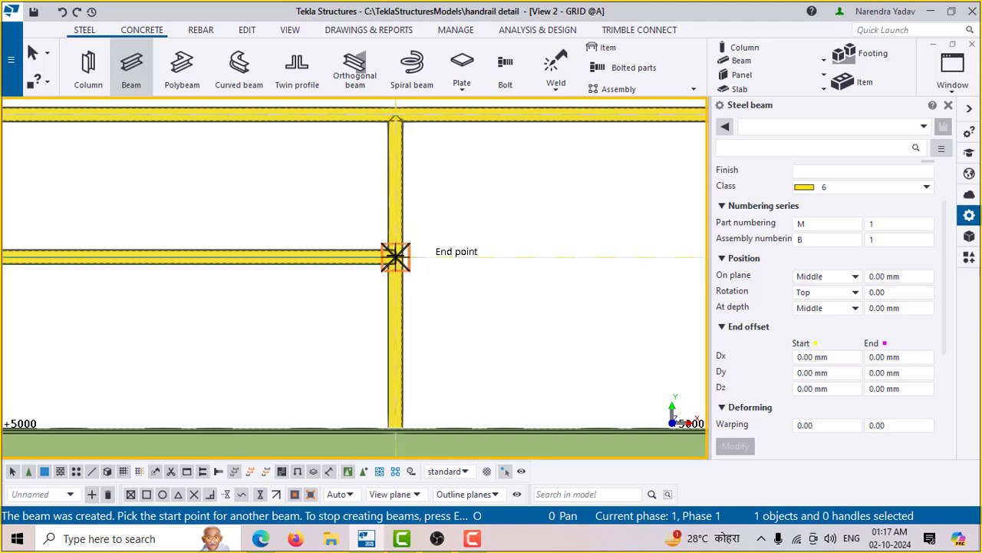
{"action": "left_click", "coordinate": [395, 258]}
{"action": "middle_click_drag", "start_coordinate": [668, 292], "coordinate": [276, 288]}
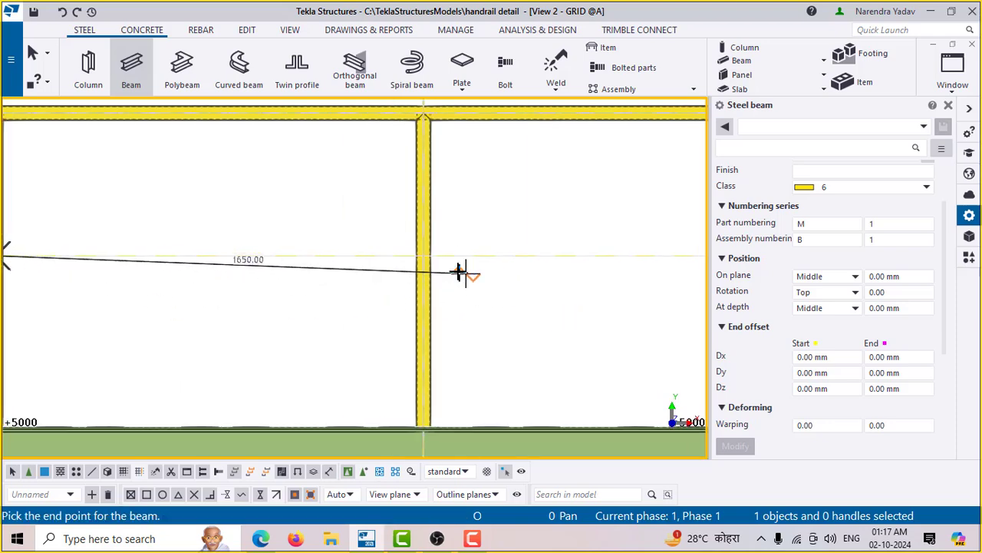
{"action": "left_click", "coordinate": [423, 258]}
Step: Complete the middle rail with a 1500 mm beam to the eighth post and a 1000 mm beam to the last post, and end the command
{"action": "left_click", "coordinate": [423, 258]}
{"action": "scroll", "coordinate": [153, 281], "scroll_direction": "down", "scroll_amount": 3}
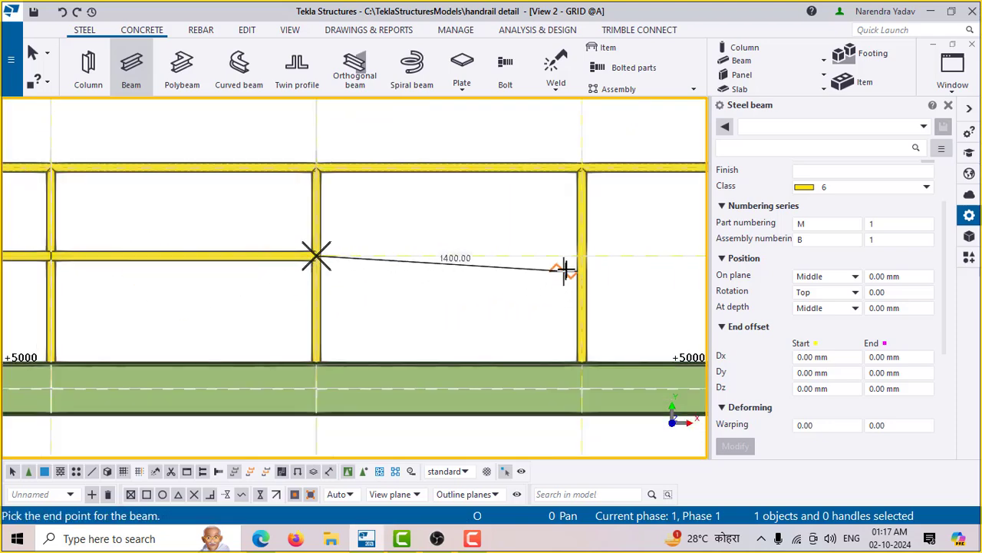
{"action": "scroll", "coordinate": [564, 268], "scroll_direction": "up", "scroll_amount": 1}
{"action": "left_click", "coordinate": [586, 250]}
{"action": "middle_click_drag", "start_coordinate": [665, 307], "coordinate": [386, 274]}
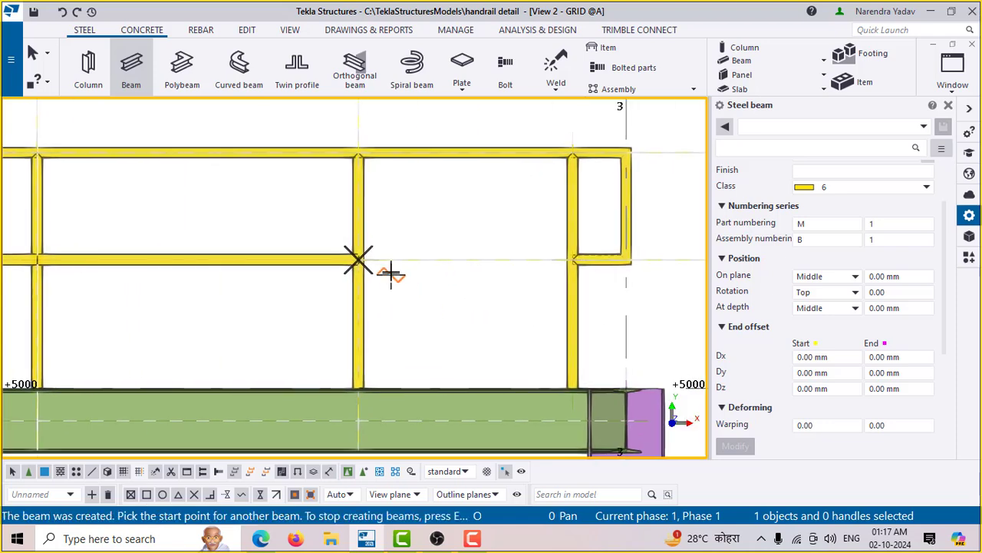
{"action": "left_click", "coordinate": [373, 262]}
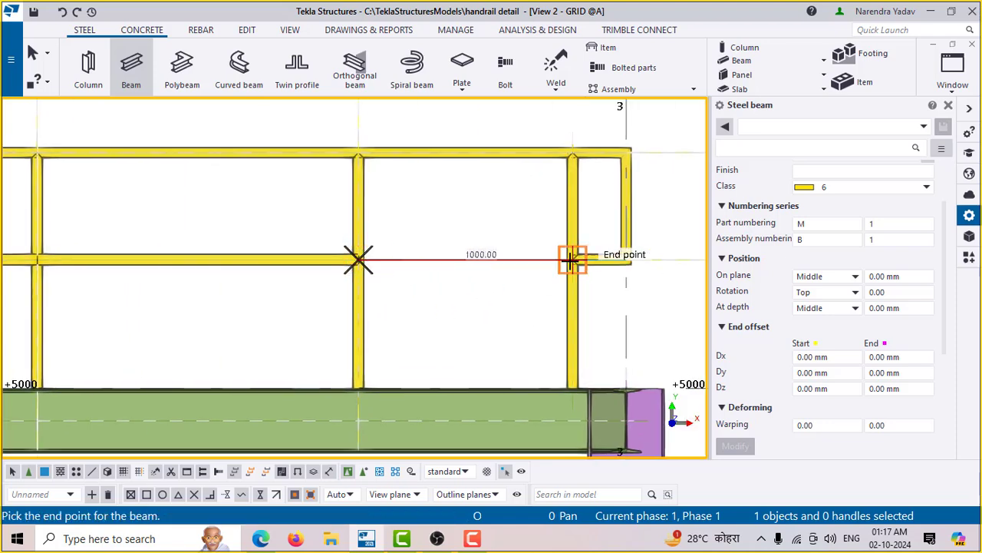
{"action": "left_click", "coordinate": [571, 260]}
{"action": "right_click", "coordinate": [478, 226]}
{"action": "left_click", "coordinate": [506, 226]}
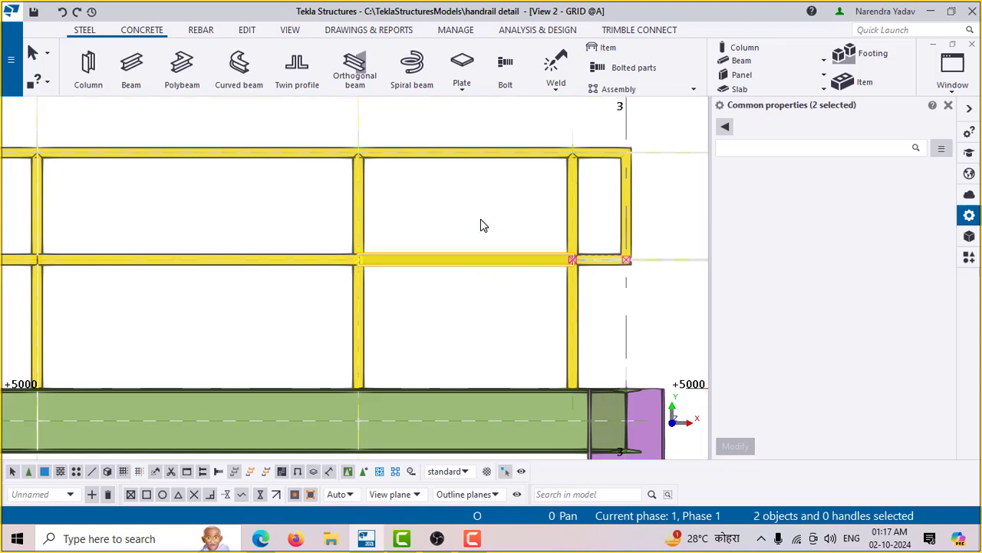
Step: Select all eight middle rail beams together in the 3D view
{"action": "key", "text": "ctrl+Tab"}
{"action": "key", "text": "ctrl+Tab"}
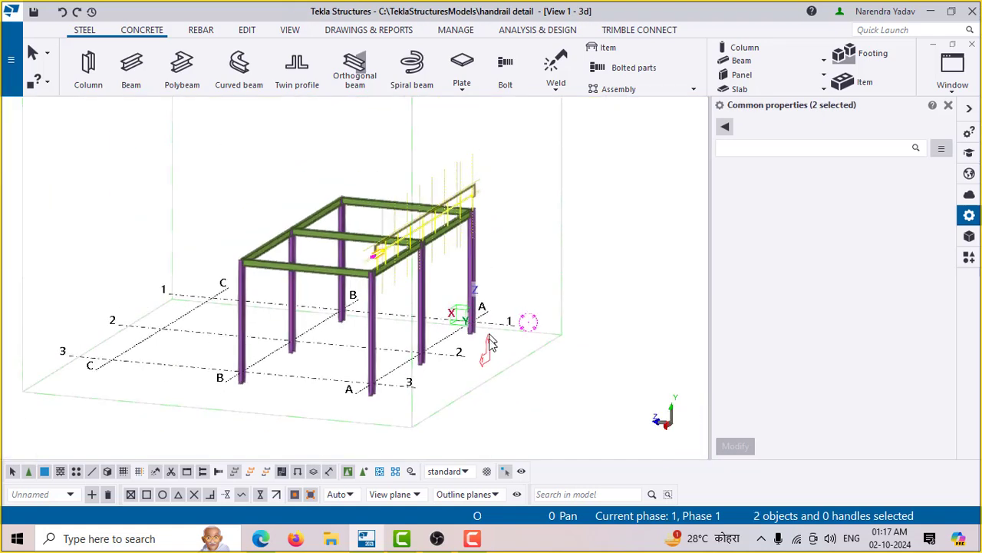
{"action": "scroll", "coordinate": [491, 344], "scroll_direction": "up", "scroll_amount": 5}
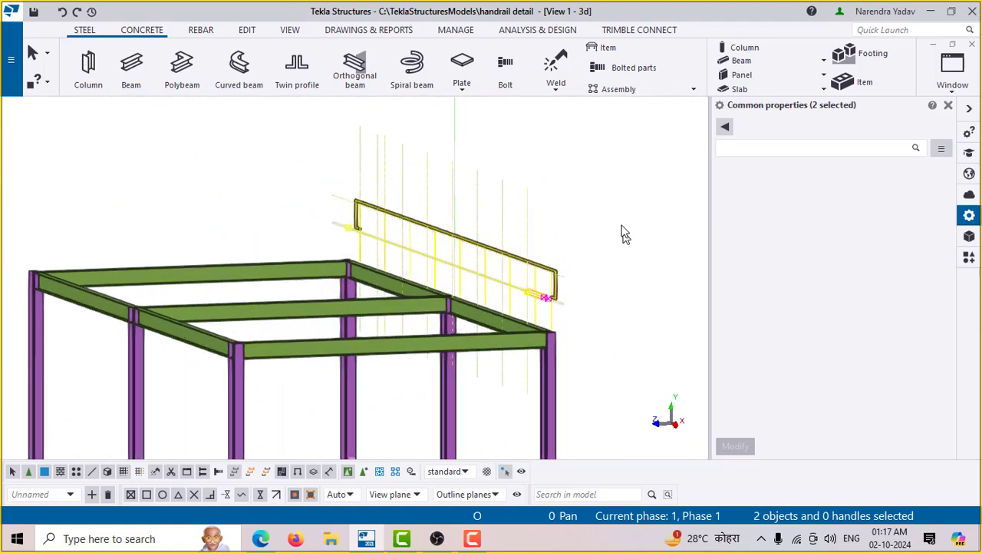
{"action": "right_click", "coordinate": [581, 185]}
{"action": "left_click", "coordinate": [640, 267]}
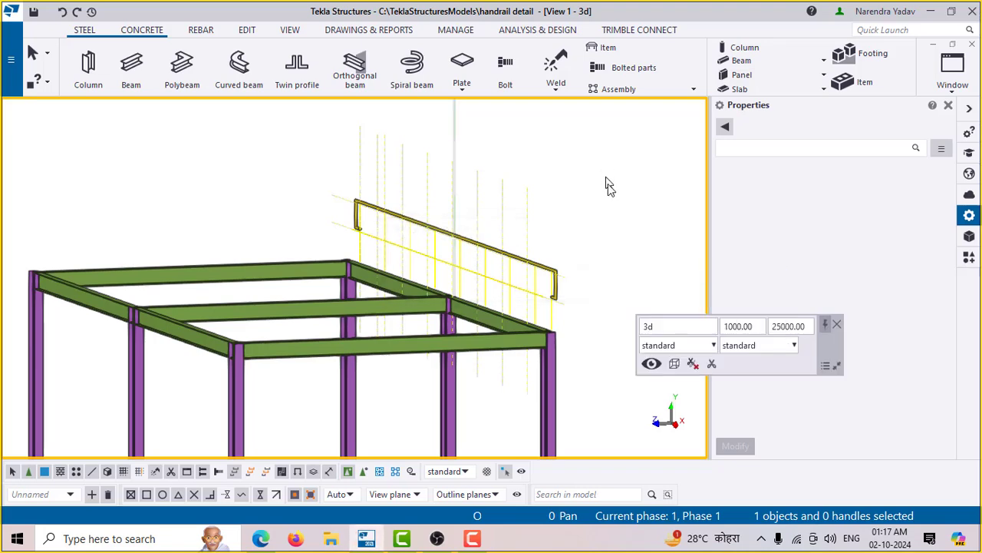
{"action": "scroll", "coordinate": [547, 263], "scroll_direction": "up", "scroll_amount": 6}
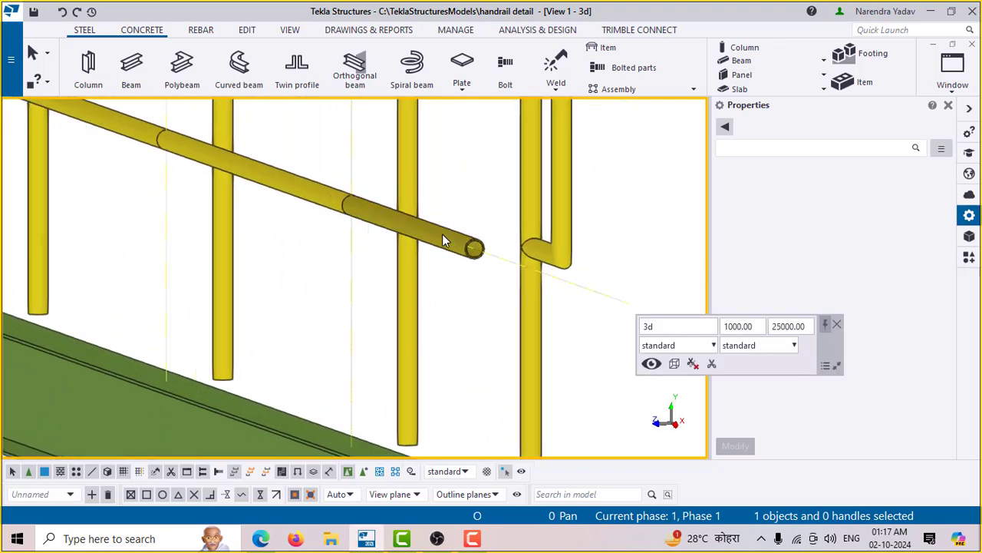
{"action": "left_click", "coordinate": [442, 234]}
{"action": "left_click", "coordinate": [310, 205], "text": "shift"}
{"action": "scroll", "coordinate": [309, 205], "scroll_direction": "down", "scroll_amount": 2}
{"action": "middle_click_drag", "start_coordinate": [198, 295], "coordinate": [392, 396]}
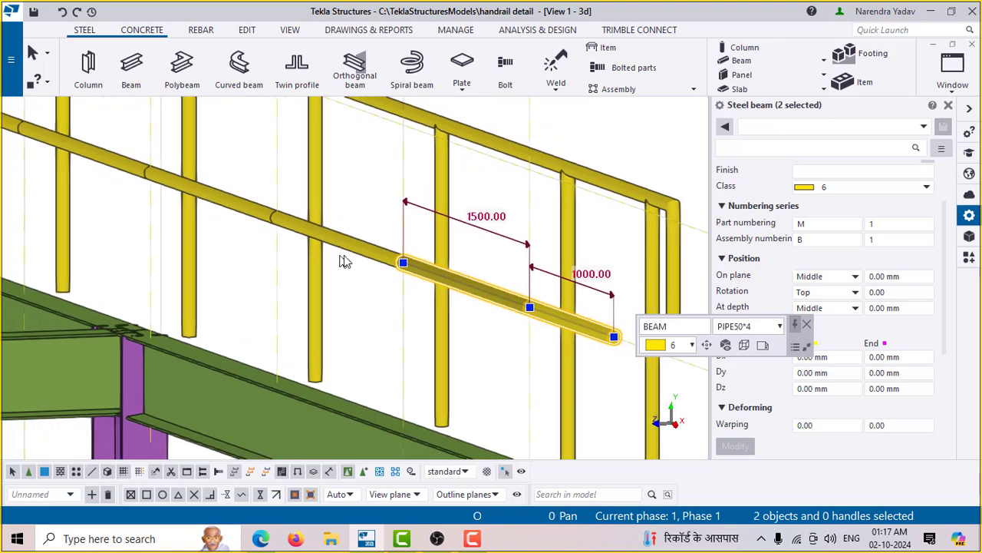
{"action": "left_click", "coordinate": [330, 237], "text": "shift"}
{"action": "middle_click_drag", "start_coordinate": [165, 254], "coordinate": [294, 321]}
{"action": "left_click", "coordinate": [332, 263], "text": "shift"}
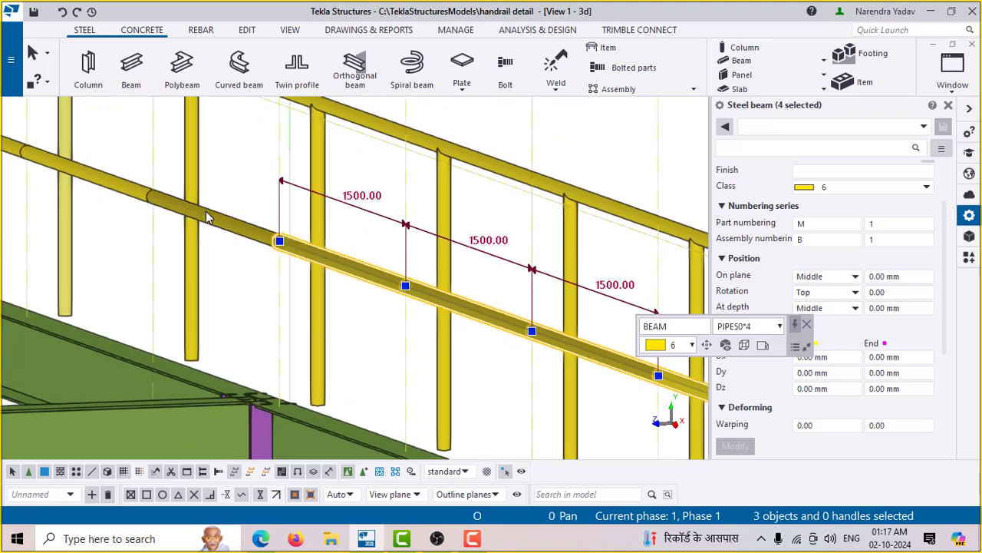
{"action": "left_click", "coordinate": [162, 201], "text": "shift"}
{"action": "scroll", "coordinate": [287, 232], "scroll_direction": "down", "scroll_amount": 4}
{"action": "middle_click_drag", "start_coordinate": [258, 324], "coordinate": [486, 393]}
{"action": "scroll", "coordinate": [270, 264], "scroll_direction": "up", "scroll_amount": 3}
{"action": "left_click", "coordinate": [317, 233], "text": "shift"}
{"action": "left_click", "coordinate": [190, 189], "text": "shift"}
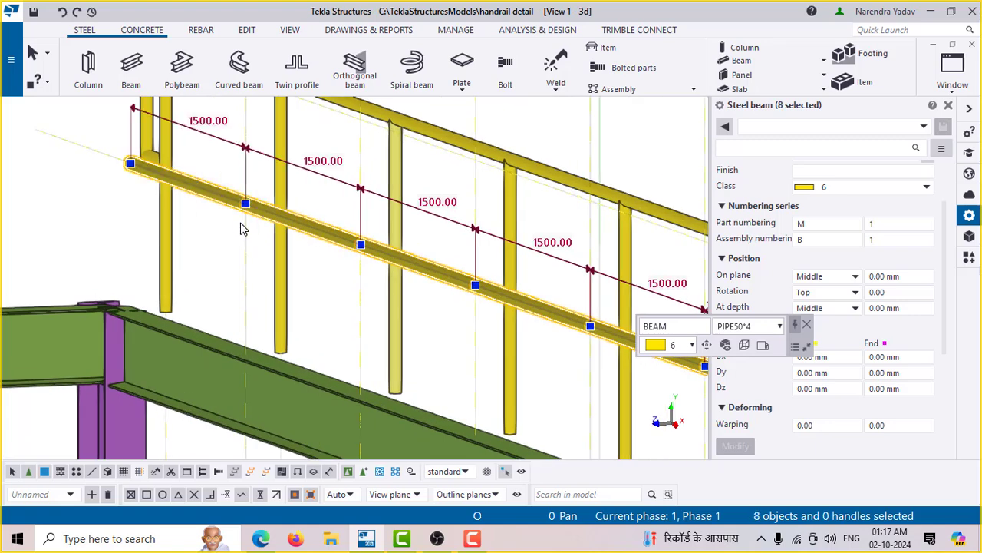
Step: Start moving the eight selected middle rail beams in the GRID @1 view
{"action": "key", "text": "ctrl+Tab"}
{"action": "key", "text": "ctrl+Tab"}
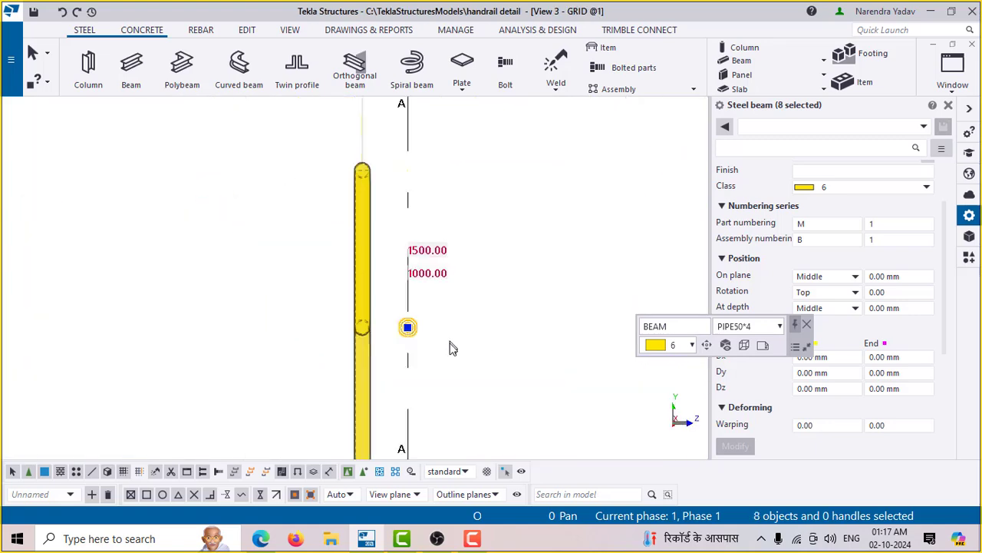
{"action": "scroll", "coordinate": [473, 294], "scroll_direction": "up", "scroll_amount": 3}
{"action": "scroll", "coordinate": [503, 284], "scroll_direction": "up", "scroll_amount": 1}
{"action": "right_click", "coordinate": [502, 188]}
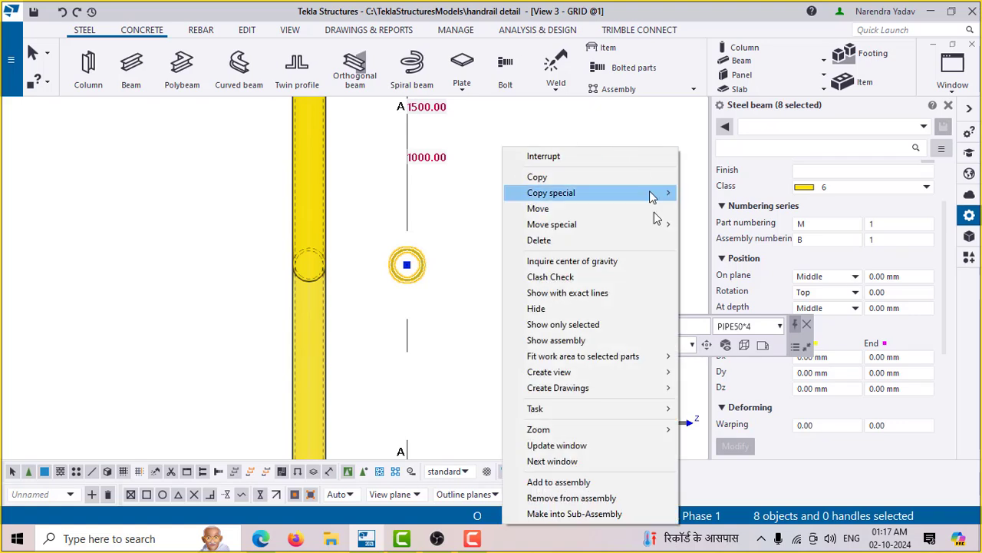
{"action": "left_click", "coordinate": [538, 207]}
{"action": "scroll", "coordinate": [430, 265], "scroll_direction": "up", "scroll_amount": 3}
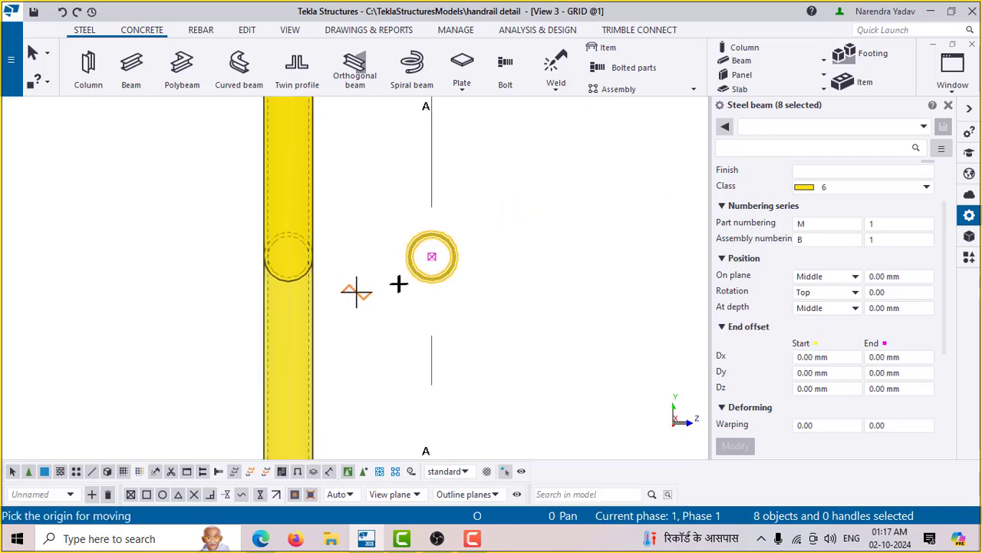
Step: Move the eight selected pipe beams from their centre point perpendicularly onto the centreline of the vertical post pipe
{"action": "left_click", "coordinate": [443, 250]}
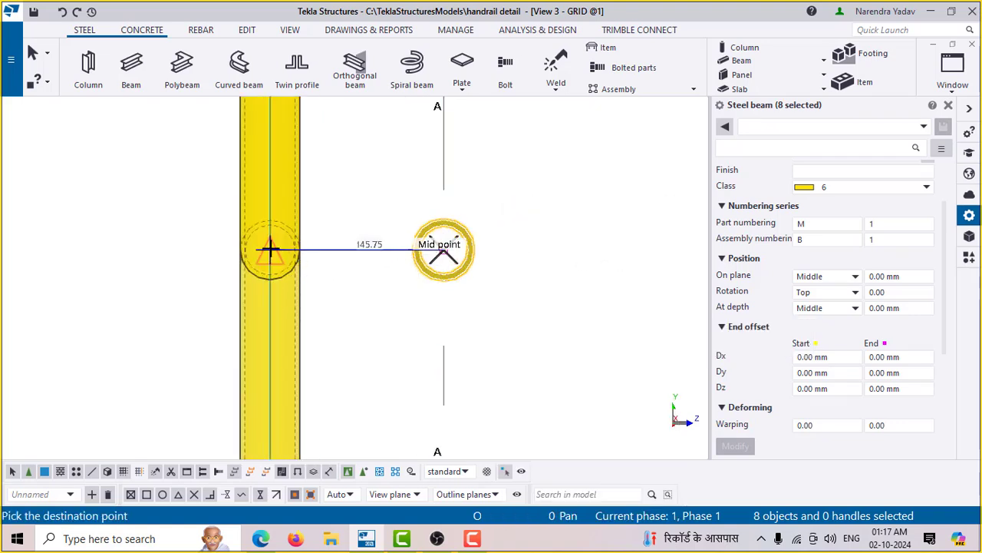
{"action": "scroll", "coordinate": [271, 249], "scroll_direction": "up", "scroll_amount": 3}
{"action": "right_click", "coordinate": [242, 208]}
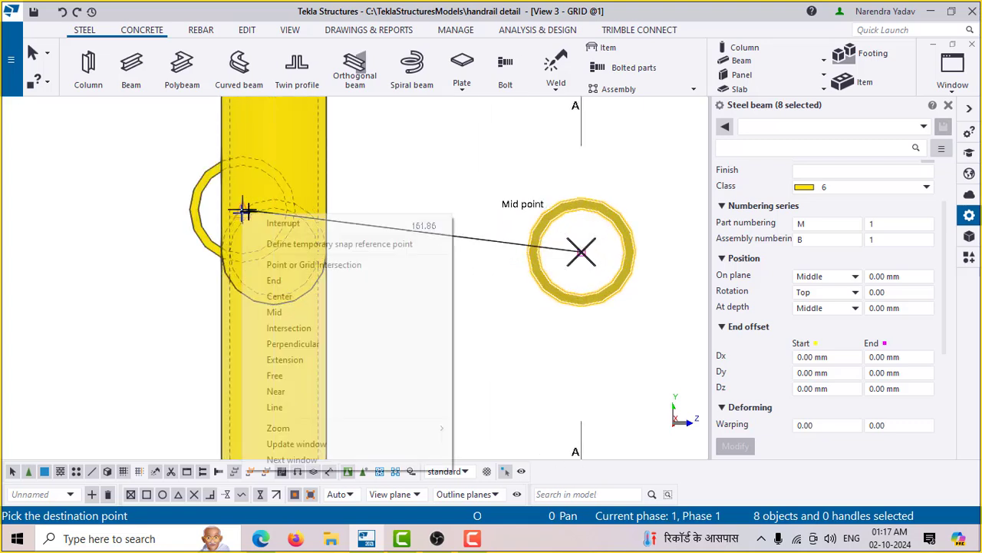
{"action": "left_click", "coordinate": [311, 343]}
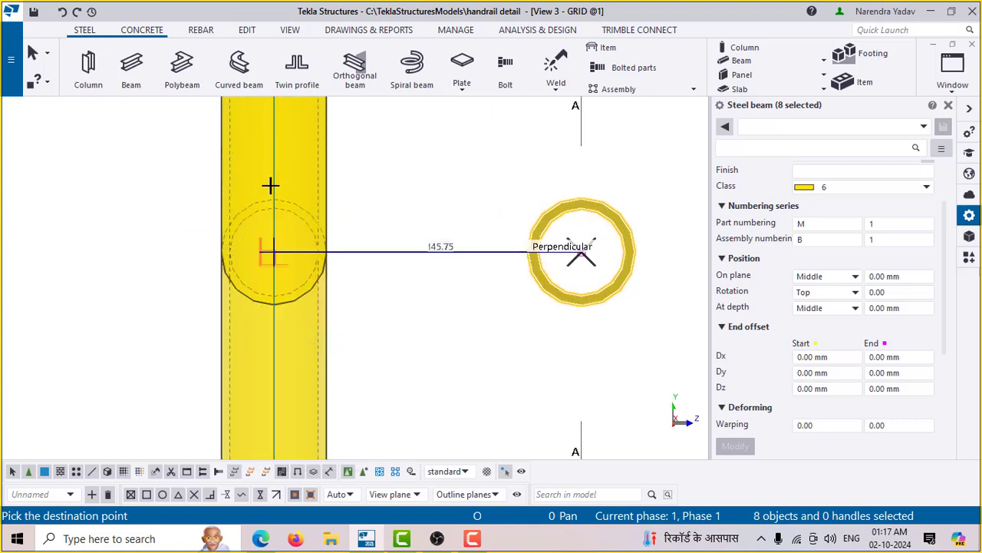
{"action": "left_click", "coordinate": [273, 181]}
{"action": "scroll", "coordinate": [340, 228], "scroll_direction": "down", "scroll_amount": 4}
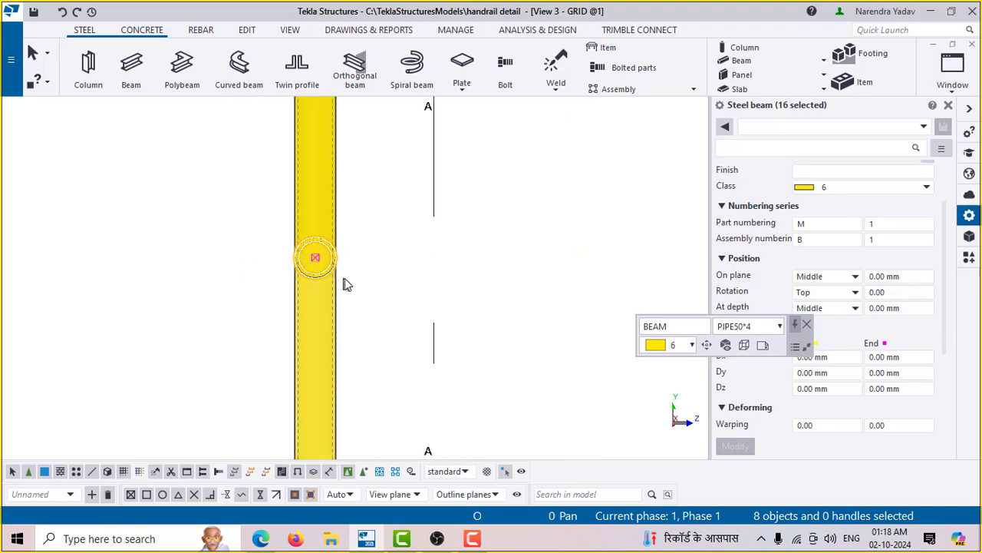
Step: Select the looped top rail in the 3D view and turn off direct modification
{"action": "key", "text": "ctrl+Tab"}
{"action": "scroll", "coordinate": [34, 259], "scroll_direction": "down", "scroll_amount": 2}
{"action": "scroll", "coordinate": [212, 238], "scroll_direction": "down", "scroll_amount": 3}
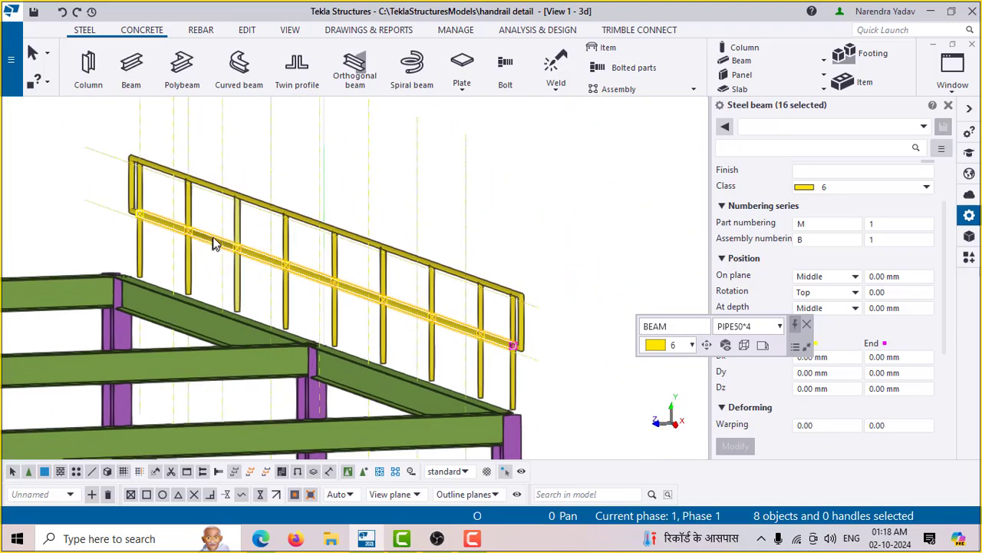
{"action": "middle_click_drag", "start_coordinate": [587, 346], "coordinate": [334, 296], "text": "ctrl"}
{"action": "scroll", "coordinate": [318, 266], "scroll_direction": "up", "scroll_amount": 5}
{"action": "left_click", "coordinate": [319, 266]}
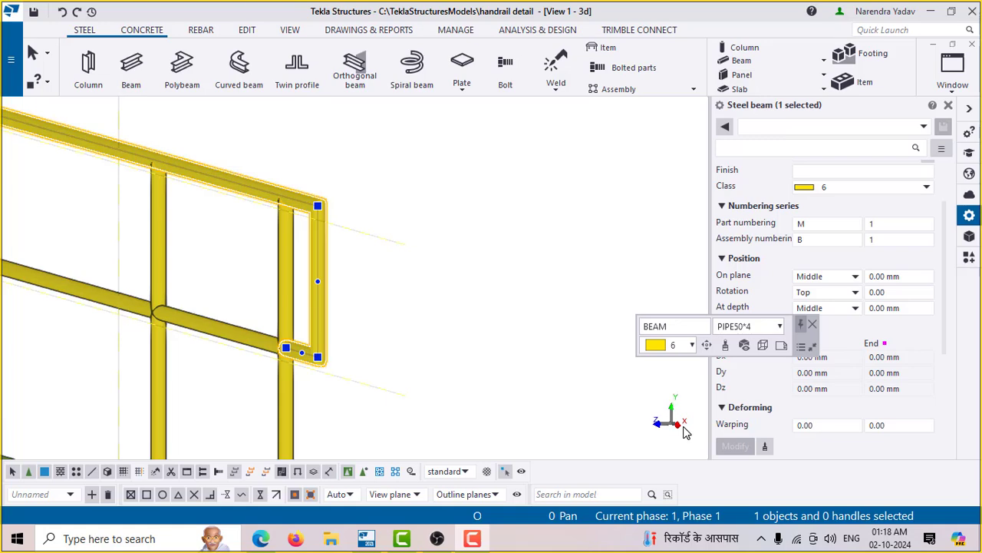
{"action": "left_click", "coordinate": [504, 471]}
Step: Give both corners at the near end of the looped rail a Rounding chamfer with a 100 mm radius
{"action": "scroll", "coordinate": [311, 248], "scroll_direction": "up", "scroll_amount": 3}
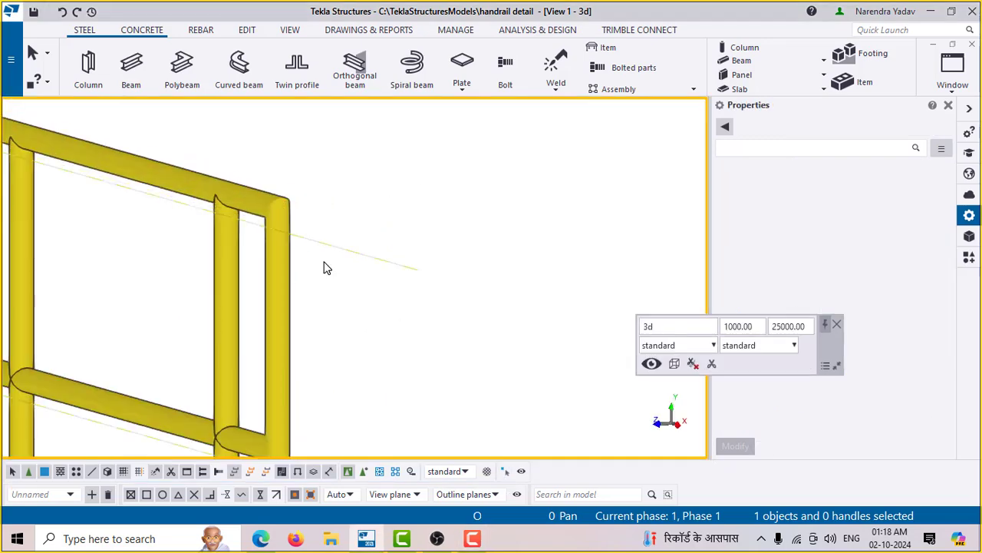
{"action": "scroll", "coordinate": [413, 219], "scroll_direction": "down", "scroll_amount": 3}
{"action": "middle_click_drag", "start_coordinate": [345, 404], "coordinate": [377, 342]}
{"action": "scroll", "coordinate": [385, 327], "scroll_direction": "down", "scroll_amount": 3}
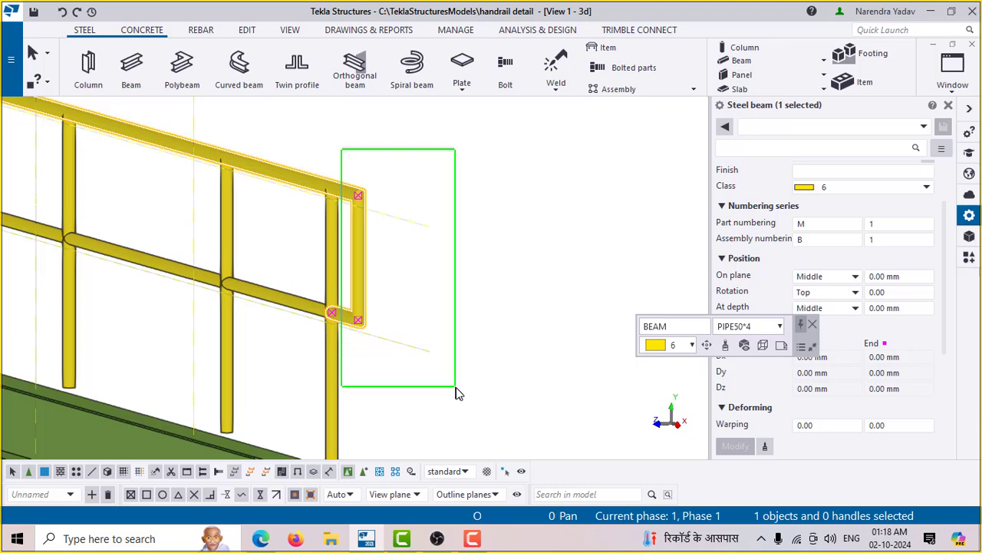
{"action": "left_click_drag", "start_coordinate": [459, 390], "coordinate": [459, 390]}
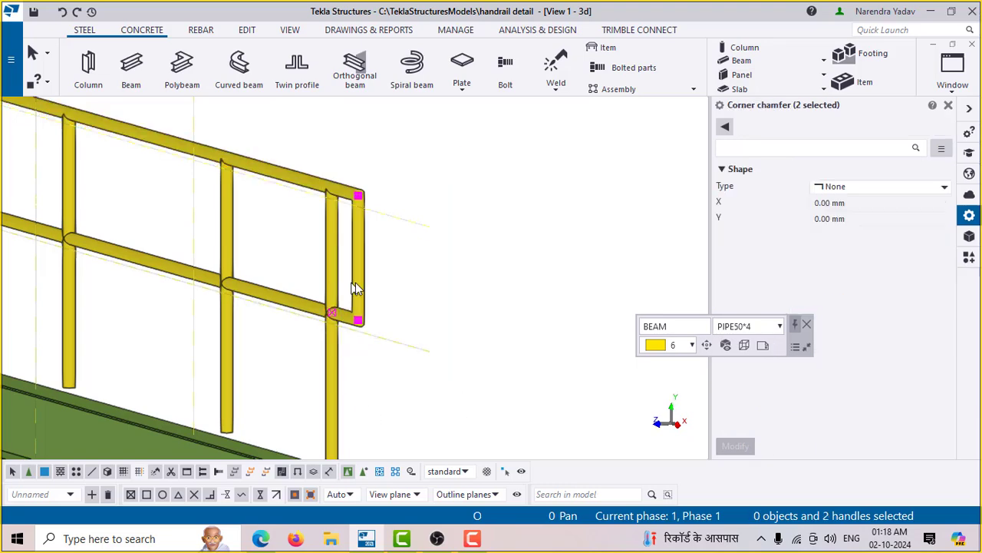
{"action": "left_click", "coordinate": [865, 188]}
{"action": "left_click", "coordinate": [857, 229]}
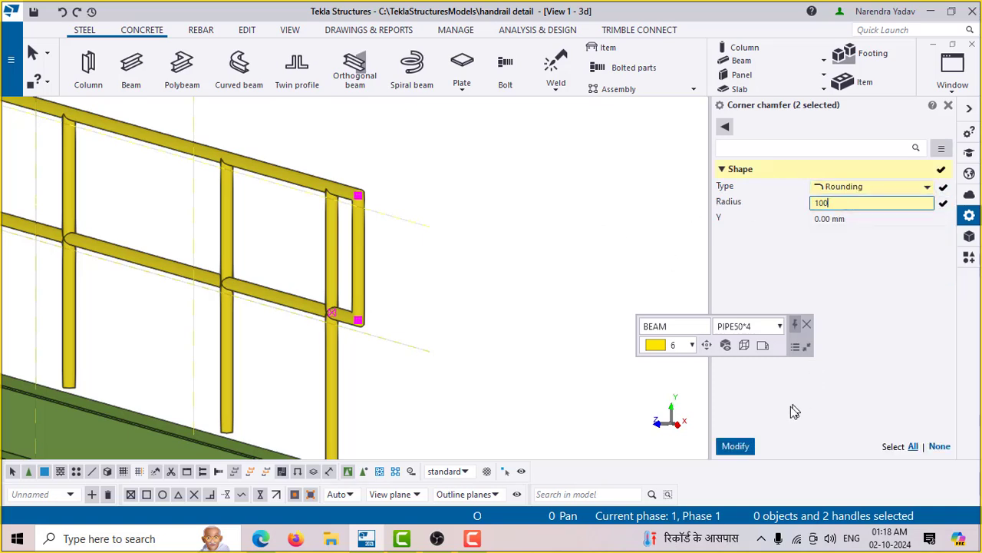
{"action": "key", "text": "Return"}
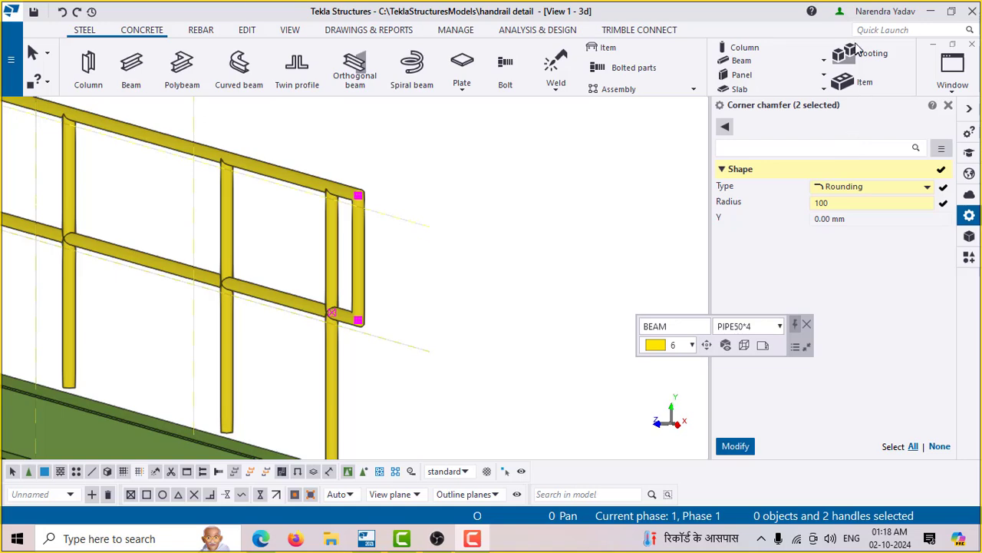
{"action": "left_click", "coordinate": [735, 445]}
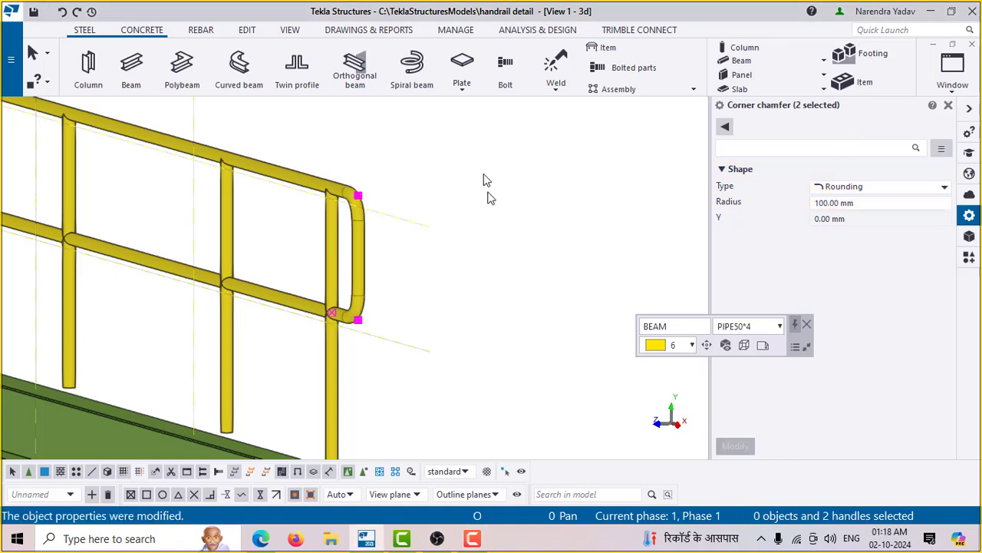
Step: Round the two corners at the opposite end of the looped rail with a 100 mm radius
{"action": "scroll", "coordinate": [484, 176], "scroll_direction": "down", "scroll_amount": 3}
{"action": "middle_click_drag", "start_coordinate": [560, 281], "coordinate": [376, 300]}
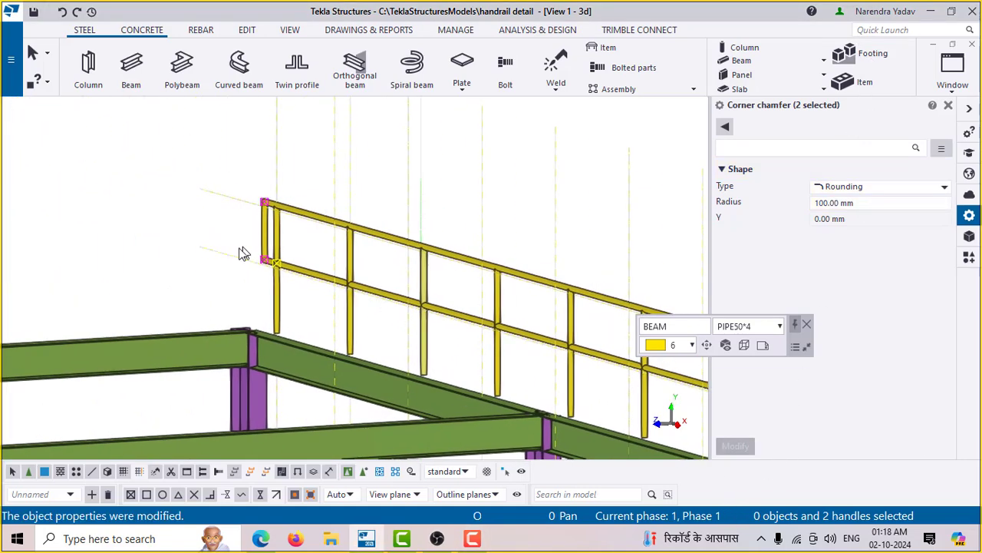
{"action": "scroll", "coordinate": [222, 181], "scroll_direction": "up", "scroll_amount": 5}
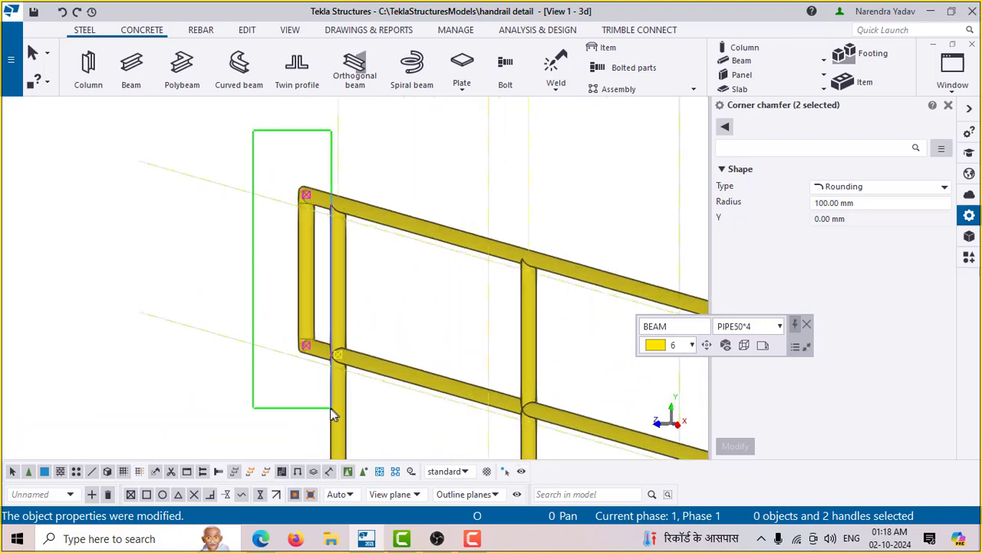
{"action": "left_click_drag", "start_coordinate": [328, 417], "coordinate": [328, 414]}
{"action": "left_click", "coordinate": [881, 192]}
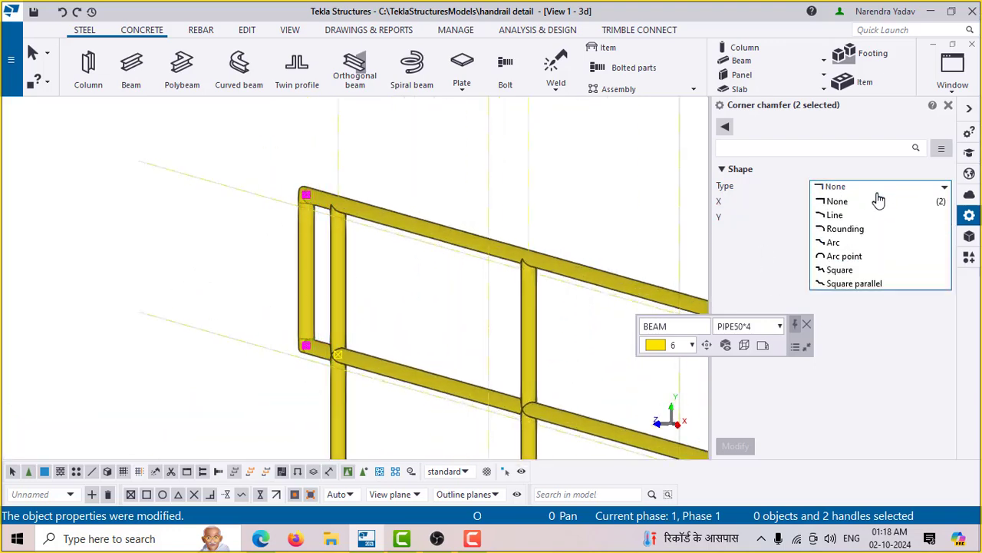
{"action": "left_click", "coordinate": [870, 225]}
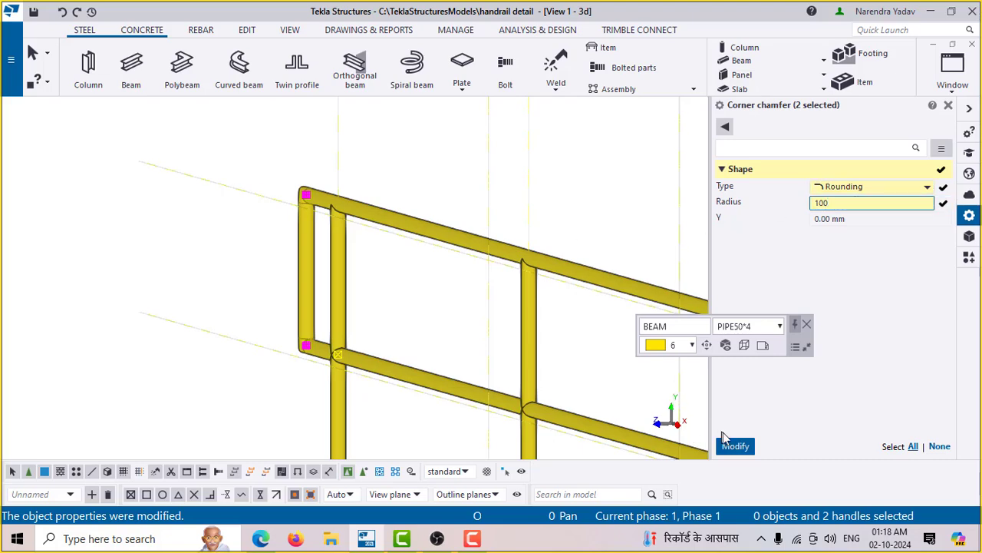
{"action": "left_click", "coordinate": [733, 446]}
{"action": "left_click", "coordinate": [182, 192]}
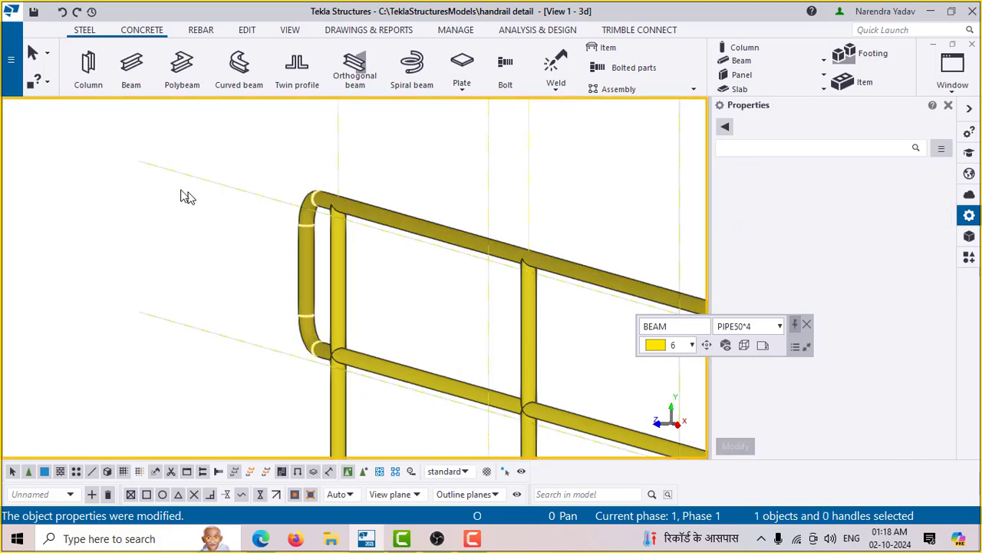
Step: Examine how the lower ends of the handrail posts sit relative to the green edge beam and columns
{"action": "scroll", "coordinate": [243, 356], "scroll_direction": "down", "scroll_amount": 5}
{"action": "middle_click_drag", "start_coordinate": [415, 369], "coordinate": [533, 351], "text": "ctrl"}
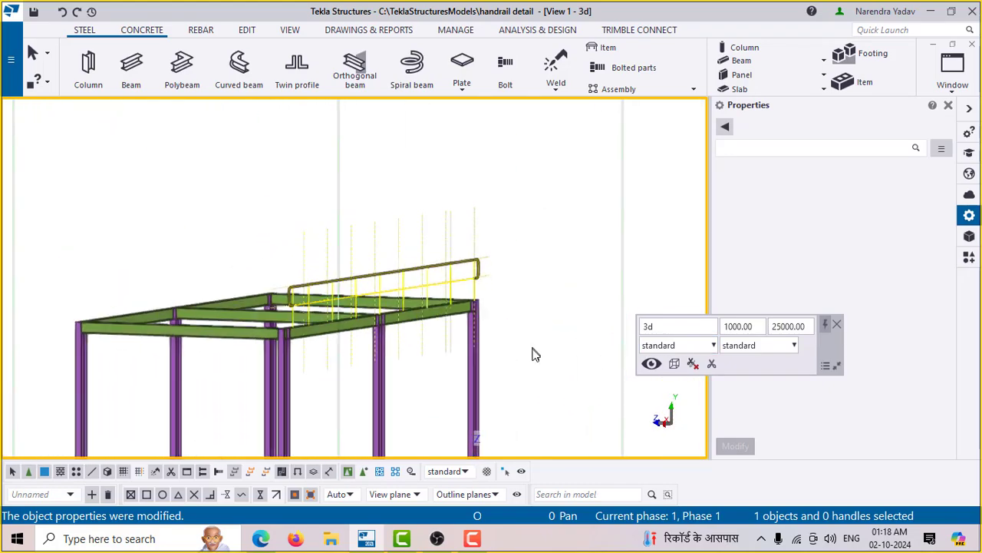
{"action": "scroll", "coordinate": [328, 328], "scroll_direction": "up", "scroll_amount": 5}
{"action": "scroll", "coordinate": [254, 312], "scroll_direction": "up", "scroll_amount": 4}
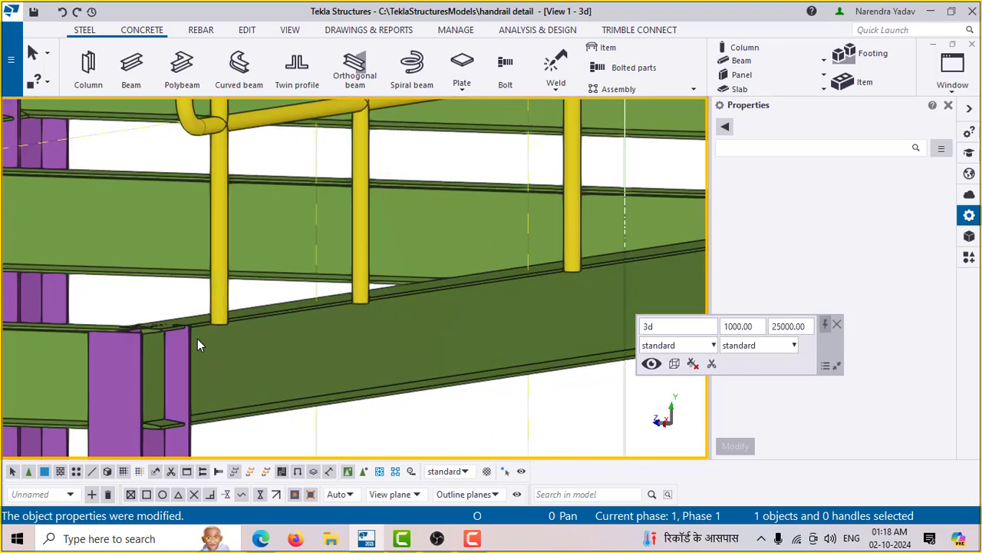
{"action": "scroll", "coordinate": [322, 310], "scroll_direction": "down", "scroll_amount": 8}
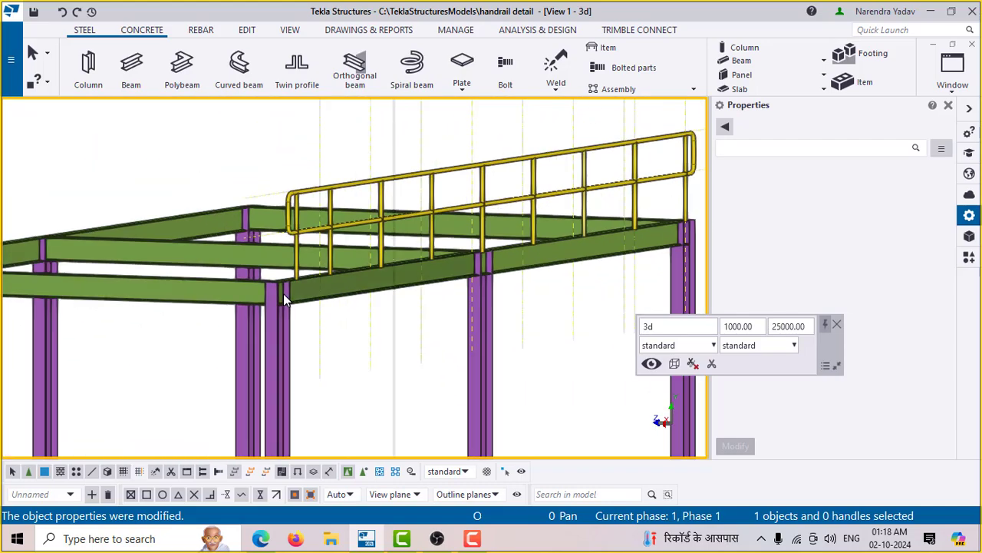
{"action": "middle_click_drag", "start_coordinate": [283, 296], "coordinate": [429, 295], "text": "ctrl"}
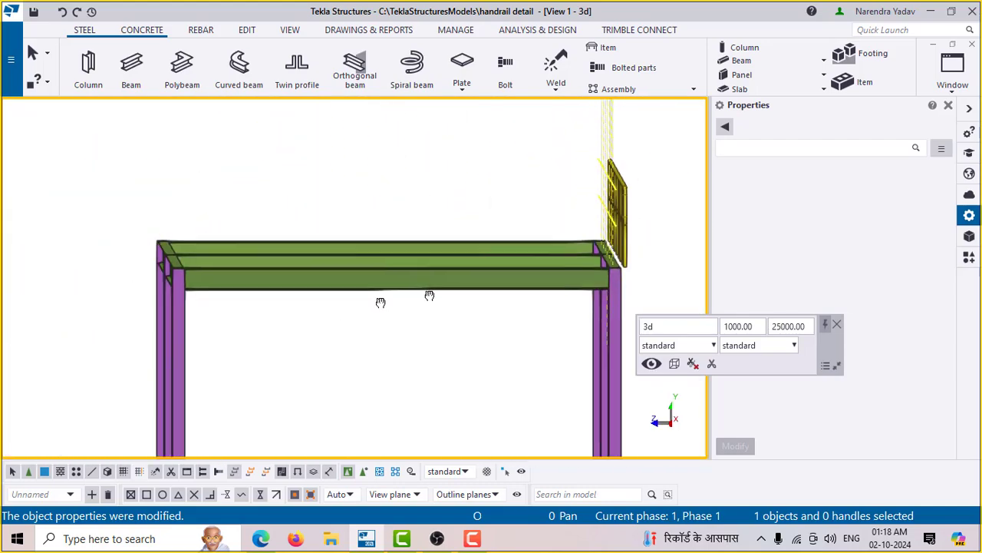
{"action": "scroll", "coordinate": [375, 304], "scroll_direction": "up", "scroll_amount": 8}
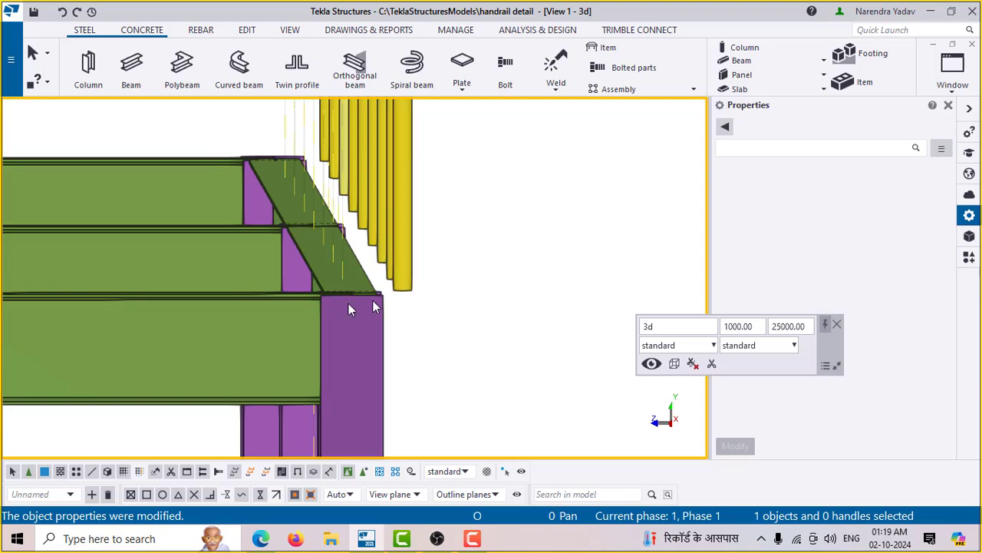
{"action": "scroll", "coordinate": [470, 332], "scroll_direction": "down", "scroll_amount": 5}
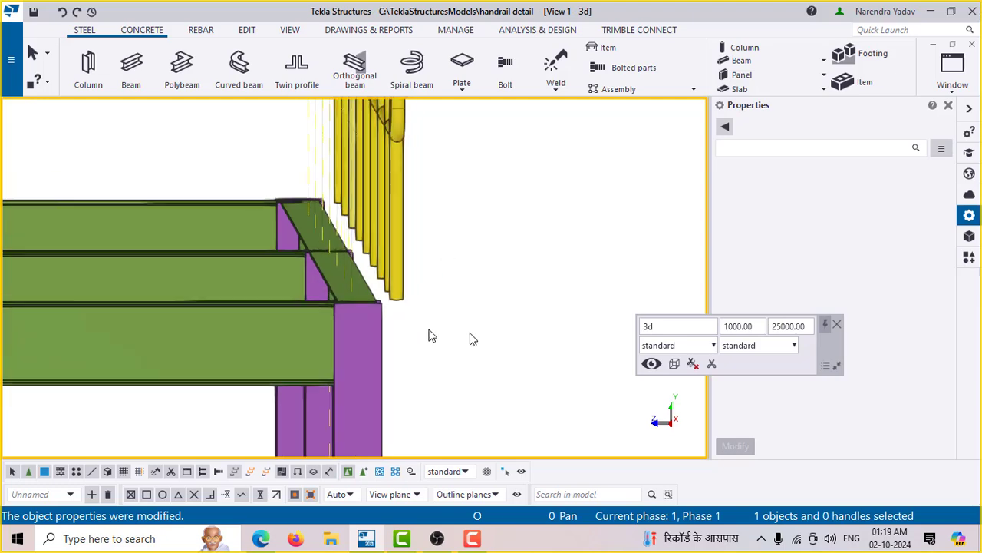
Step: Select the handrail posts in the 3D view and switch to the Grid A view with them selected
{"action": "mouse_move", "coordinate": [481, 332]}
{"action": "middle_mouse_down", "text": "ctrl"}
{"action": "mouse_move", "coordinate": [445, 348]}
{"action": "mouse_move", "coordinate": [482, 345]}
{"action": "middle_mouse_up", "text": "ctrl"}
{"action": "scroll", "coordinate": [445, 264], "scroll_direction": "up", "scroll_amount": 3}
{"action": "left_click_drag", "start_coordinate": [461, 286], "coordinate": [400, 253]}
{"action": "scroll", "coordinate": [507, 288], "scroll_direction": "up", "scroll_amount": 2}
{"action": "middle_click_drag", "start_coordinate": [507, 288], "coordinate": [517, 241]}
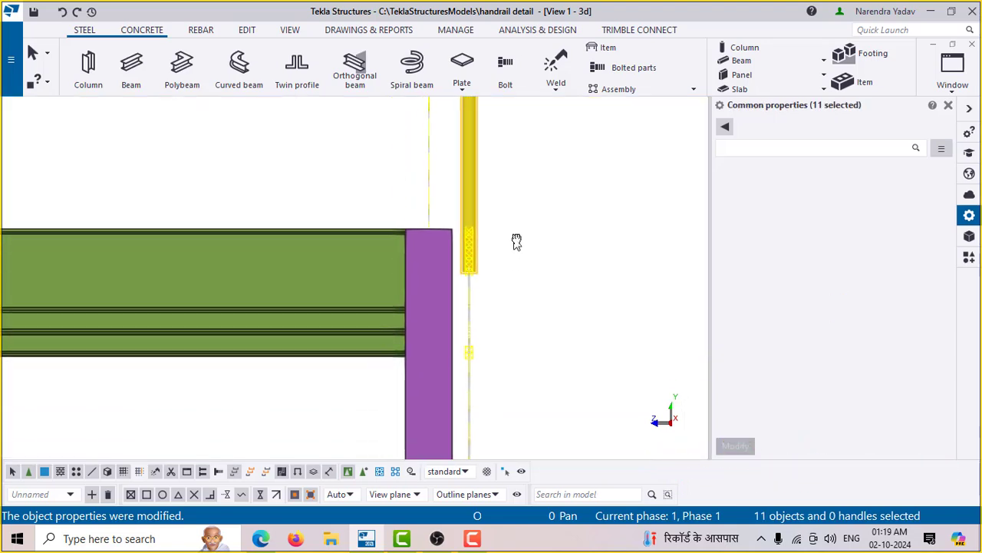
{"action": "key", "text": "ctrl+Tab"}
{"action": "scroll", "coordinate": [530, 289], "scroll_direction": "down", "scroll_amount": 6}
{"action": "middle_click_drag", "start_coordinate": [435, 418], "coordinate": [561, 336]}
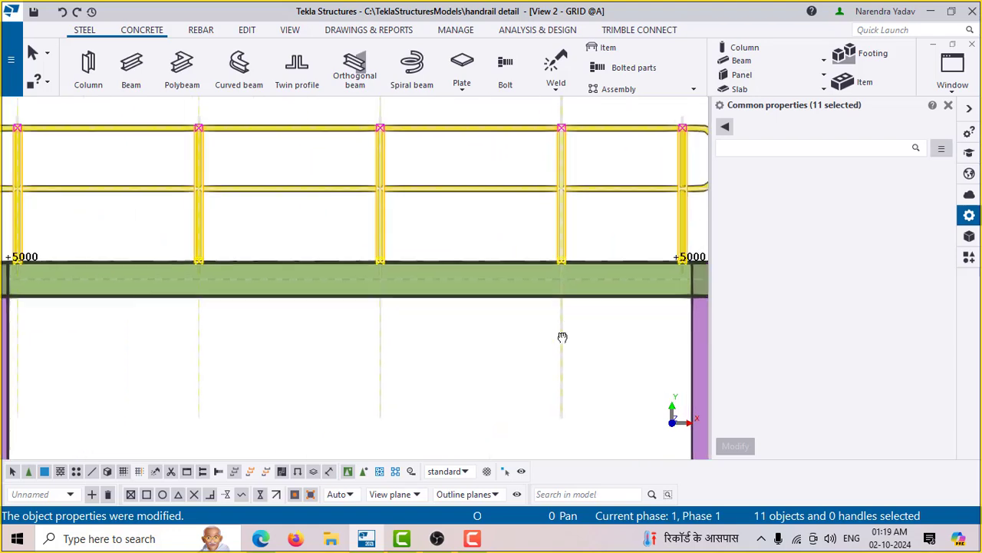
{"action": "scroll", "coordinate": [549, 301], "scroll_direction": "down", "scroll_amount": 5}
{"action": "middle_click_drag", "start_coordinate": [297, 373], "coordinate": [543, 385]}
Step: Select the lower end handles of all the selected posts along the edge beam
{"action": "right_click", "coordinate": [201, 388]}
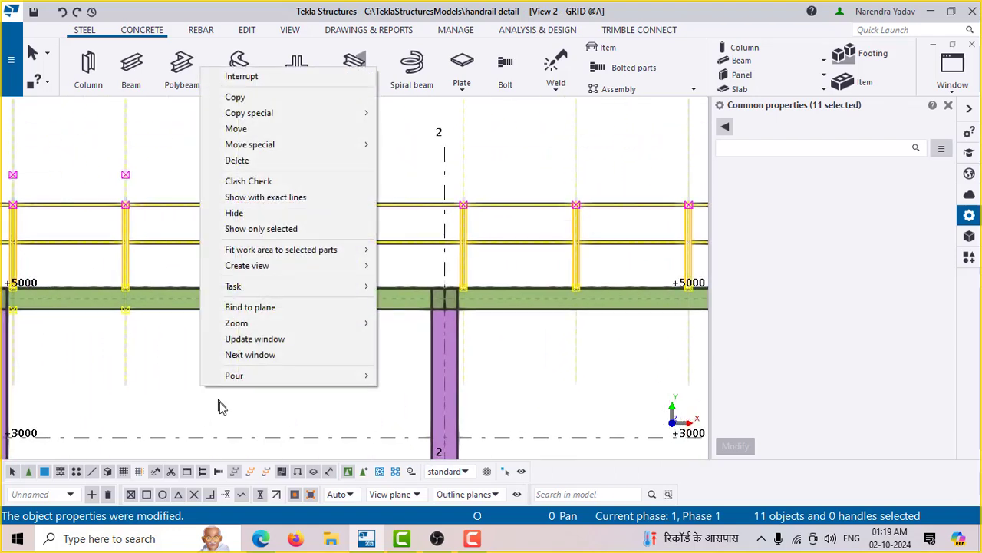
{"action": "left_click", "coordinate": [245, 132]}
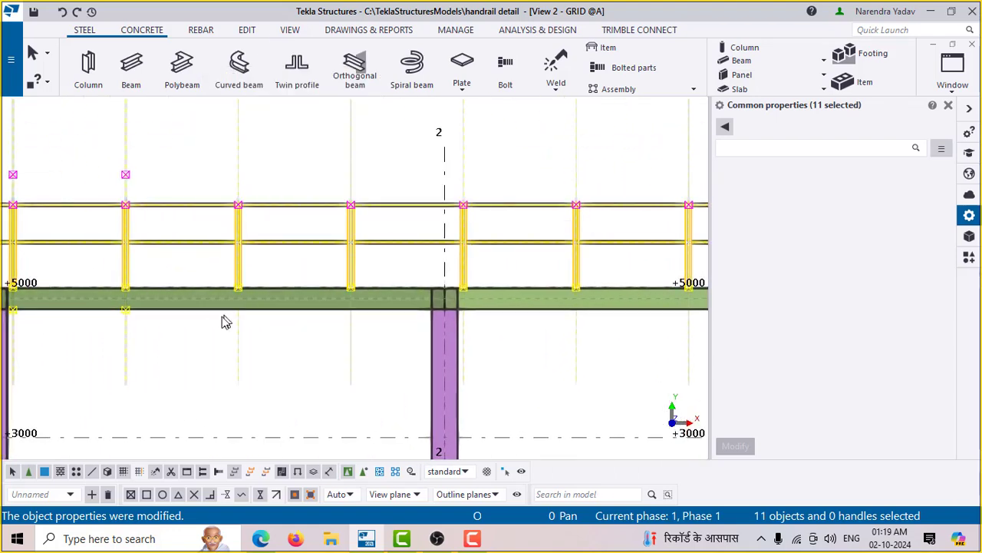
{"action": "scroll", "coordinate": [222, 325], "scroll_direction": "down", "scroll_amount": 4}
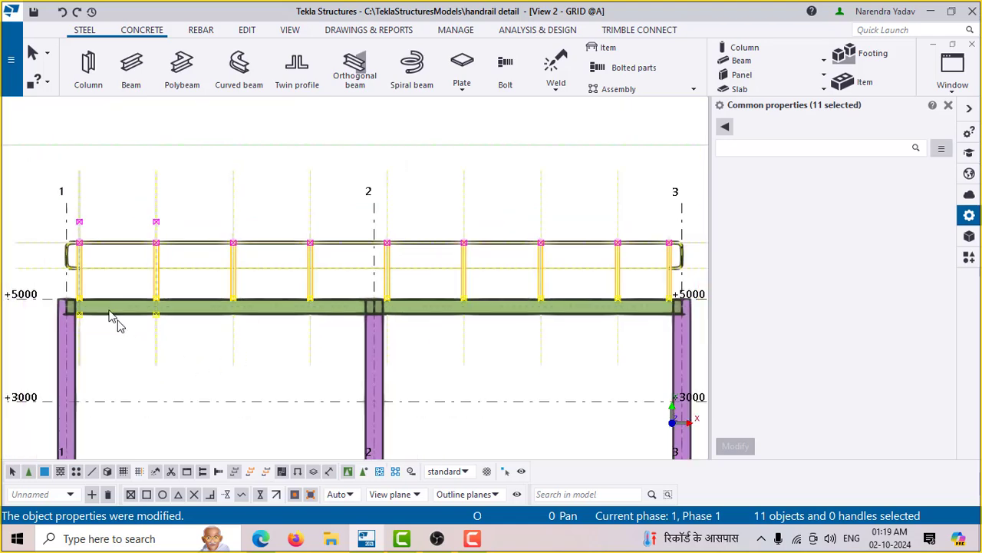
{"action": "left_click_drag", "start_coordinate": [19, 276], "coordinate": [743, 346]}
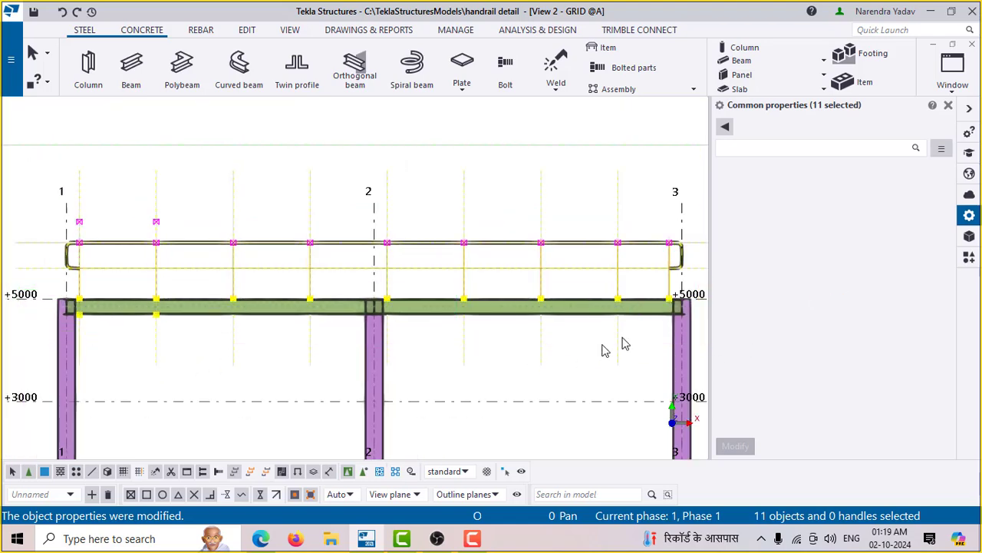
Step: Move the selected lower post handles straight down to a point 50 mm below the edge beam's mid-depth line
{"action": "scroll", "coordinate": [614, 323], "scroll_direction": "up", "scroll_amount": 3}
{"action": "scroll", "coordinate": [607, 302], "scroll_direction": "up", "scroll_amount": 3}
{"action": "right_click", "coordinate": [476, 202]}
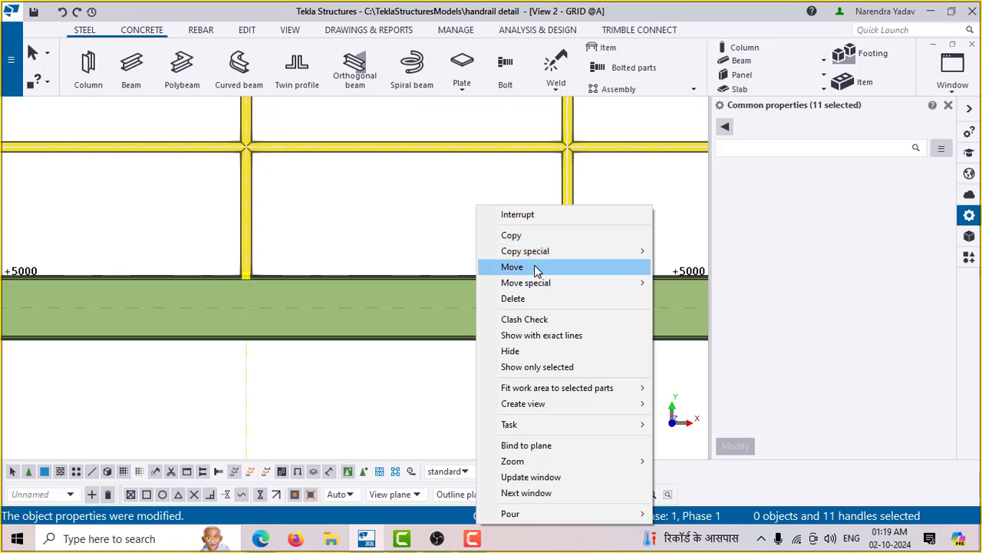
{"action": "left_click", "coordinate": [507, 268]}
{"action": "scroll", "coordinate": [531, 308], "scroll_direction": "up", "scroll_amount": 4}
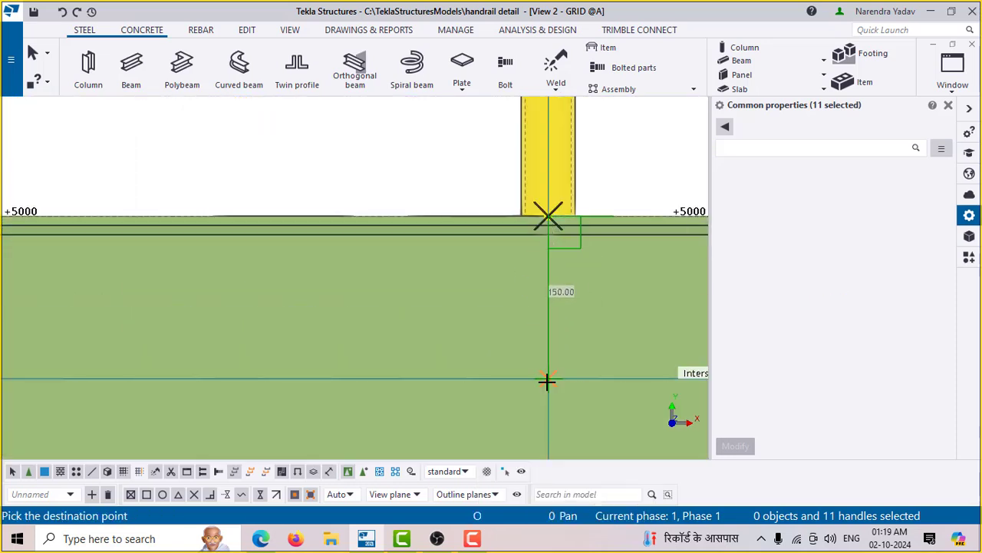
{"action": "scroll", "coordinate": [537, 342], "scroll_direction": "down", "scroll_amount": 2}
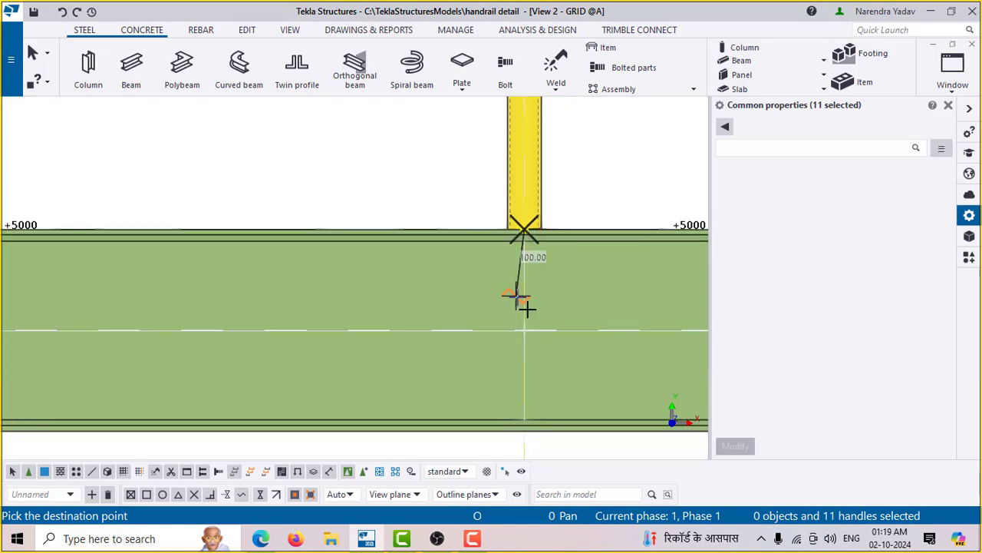
{"action": "left_click", "coordinate": [525, 330], "text": "ctrl"}
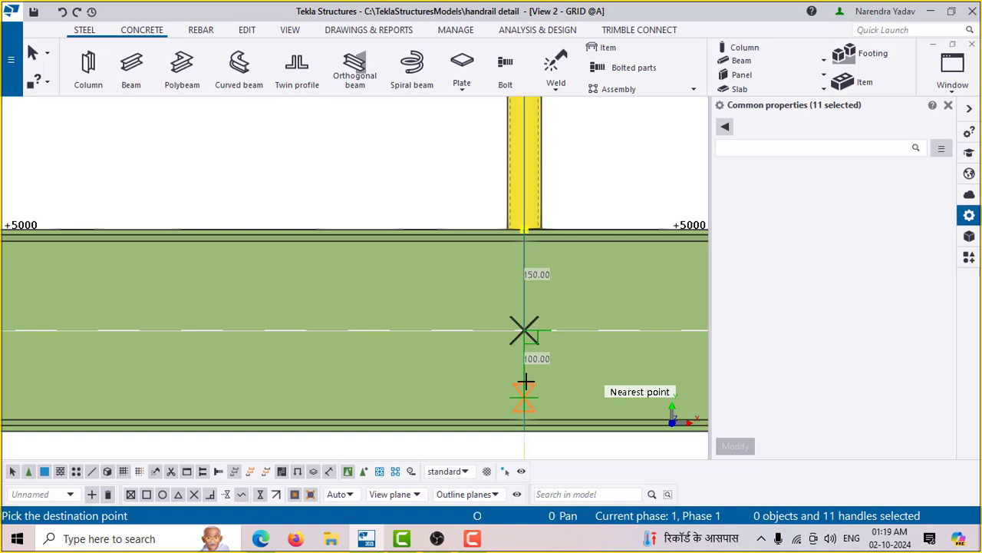
{"action": "type", "text": "50"}
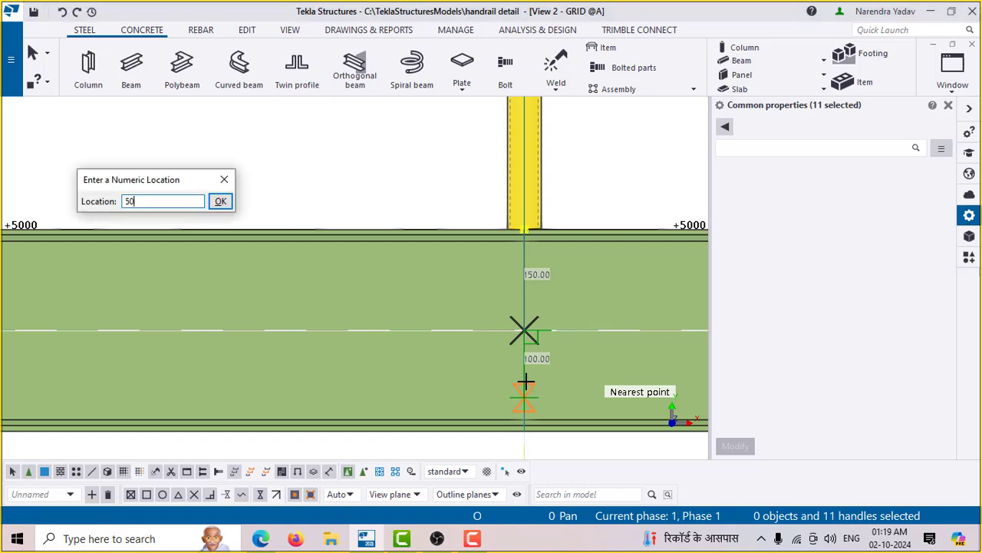
{"action": "key", "text": "Return"}
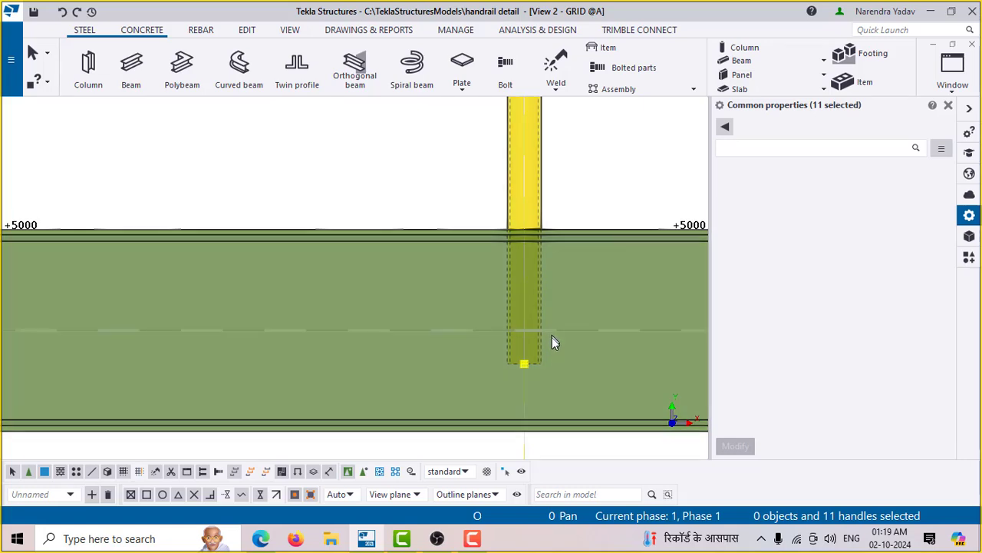
Step: Examine the extended lower ends of the handrail posts along the edge beam from grid 3 back to grid 1 in the Grid A view
{"action": "scroll", "coordinate": [509, 315], "scroll_direction": "down", "scroll_amount": 5}
{"action": "scroll", "coordinate": [461, 290], "scroll_direction": "down", "scroll_amount": 2}
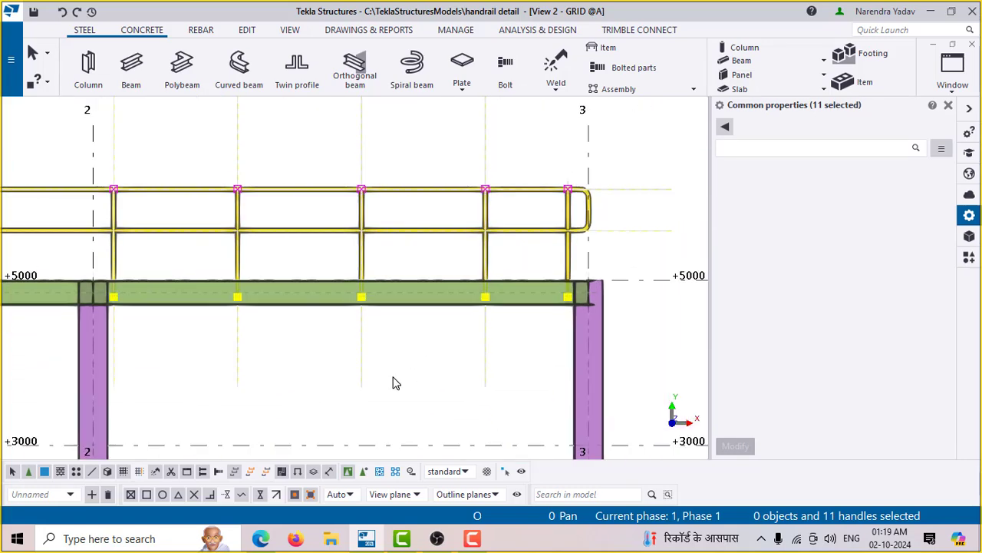
{"action": "left_click", "coordinate": [393, 384]}
{"action": "middle_click_drag", "start_coordinate": [326, 381], "coordinate": [537, 379]}
{"action": "middle_click_drag", "start_coordinate": [361, 364], "coordinate": [561, 369]}
{"action": "middle_click_drag", "start_coordinate": [234, 338], "coordinate": [427, 341]}
{"action": "scroll", "coordinate": [297, 302], "scroll_direction": "up", "scroll_amount": 6}
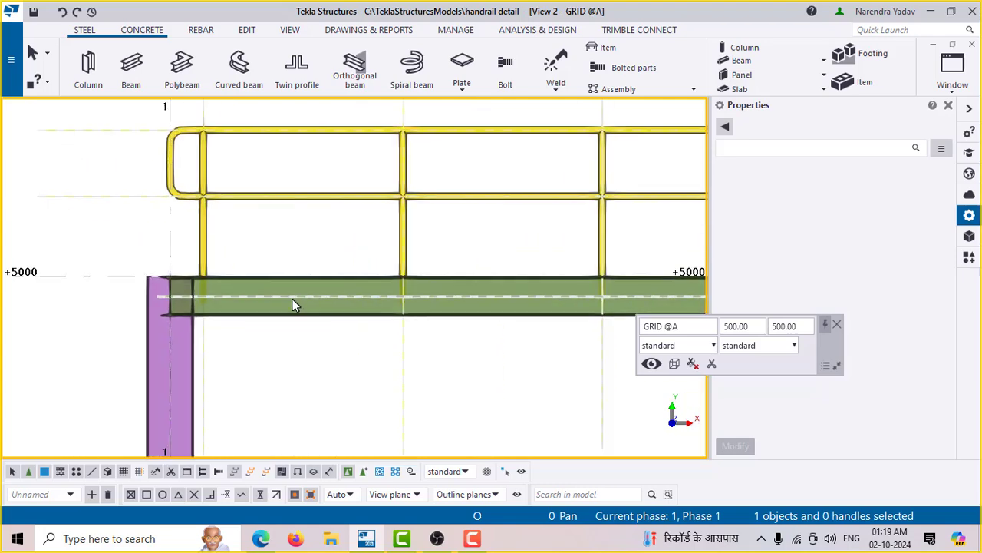
{"action": "scroll", "coordinate": [227, 268], "scroll_direction": "down", "scroll_amount": 2}
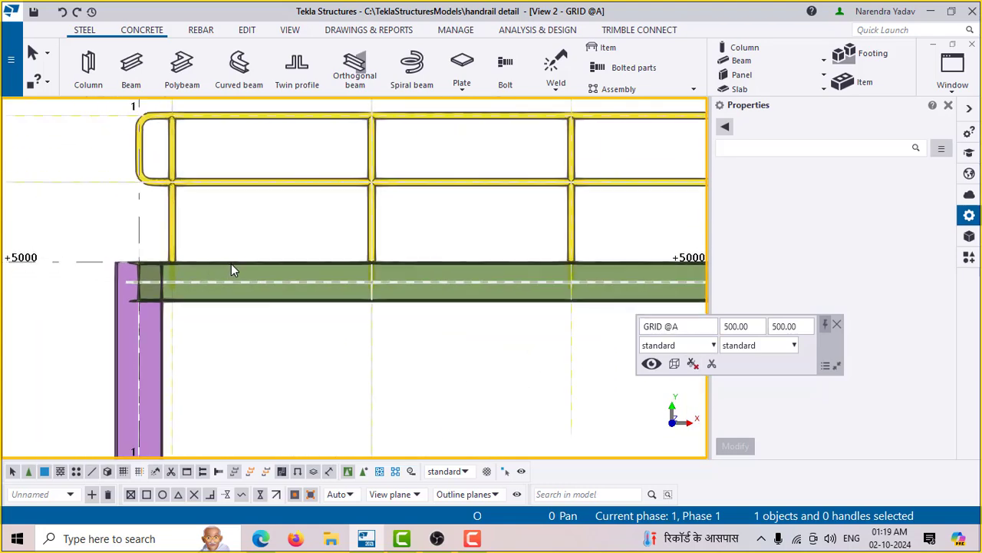
{"action": "scroll", "coordinate": [289, 257], "scroll_direction": "down", "scroll_amount": 2}
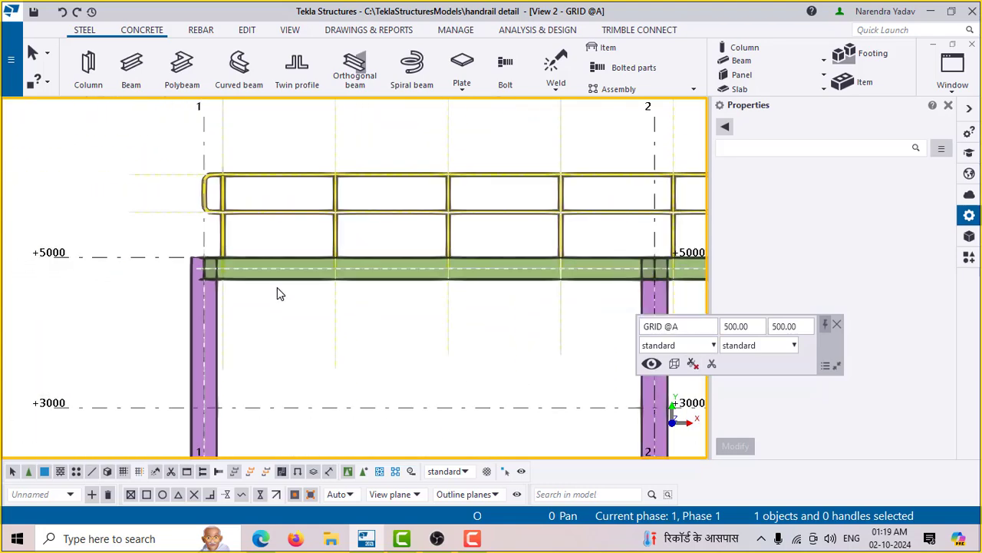
Step: Return to the 3D view and examine how the extended post ends sit beside the edge beam's web
{"action": "key", "text": "ctrl+Tab"}
{"action": "scroll", "coordinate": [357, 310], "scroll_direction": "down", "scroll_amount": 2}
{"action": "key", "text": "ctrl+Tab"}
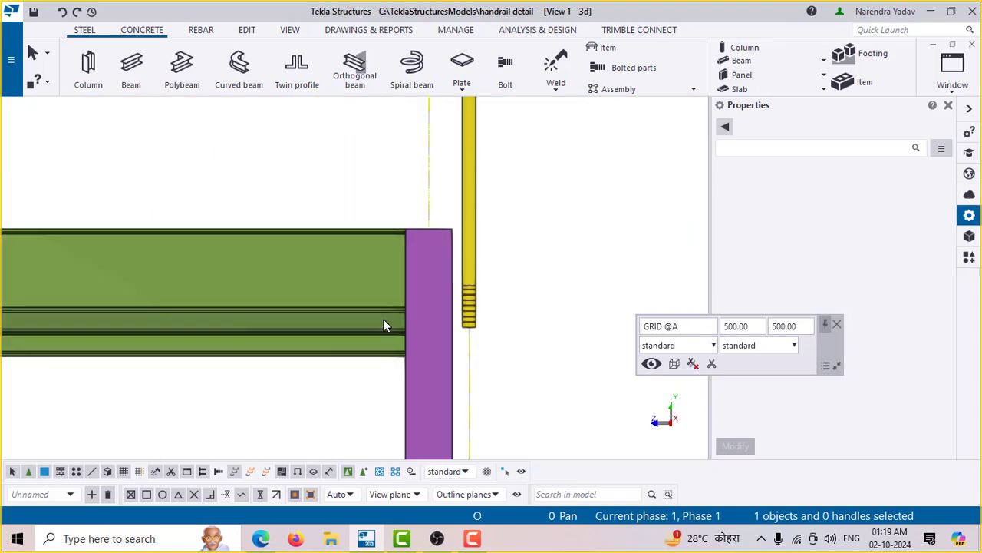
{"action": "scroll", "coordinate": [478, 288], "scroll_direction": "down", "scroll_amount": 2}
{"action": "key", "text": "ctrl+Tab"}
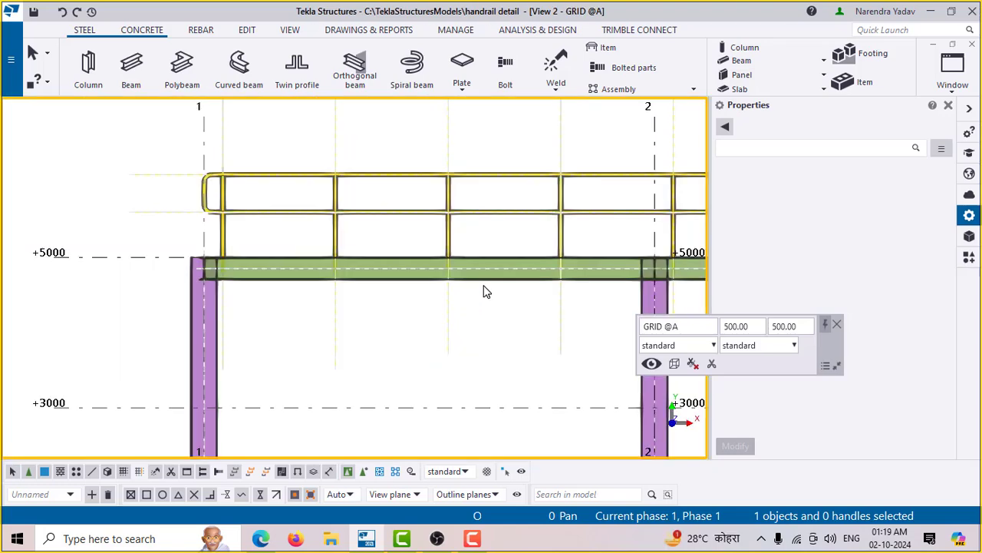
{"action": "key", "text": "ctrl+Tab"}
{"action": "scroll", "coordinate": [401, 241], "scroll_direction": "down", "scroll_amount": 5}
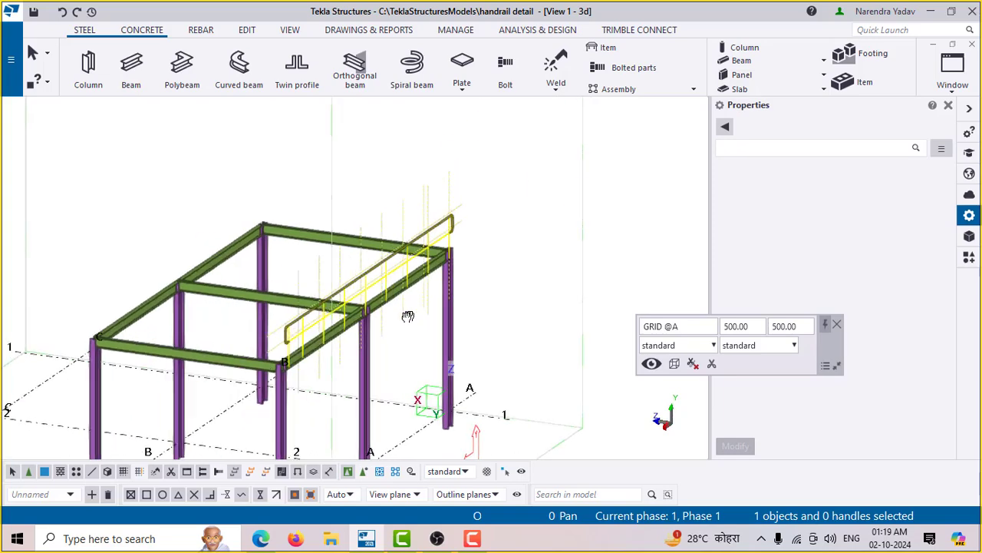
{"action": "scroll", "coordinate": [404, 302], "scroll_direction": "up", "scroll_amount": 8}
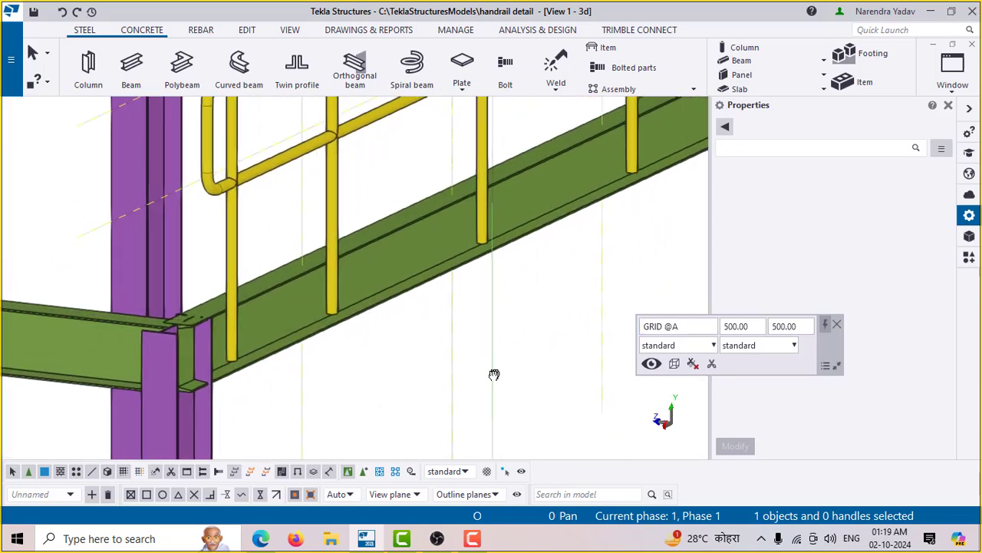
{"action": "middle_click_drag", "start_coordinate": [495, 375], "coordinate": [493, 376]}
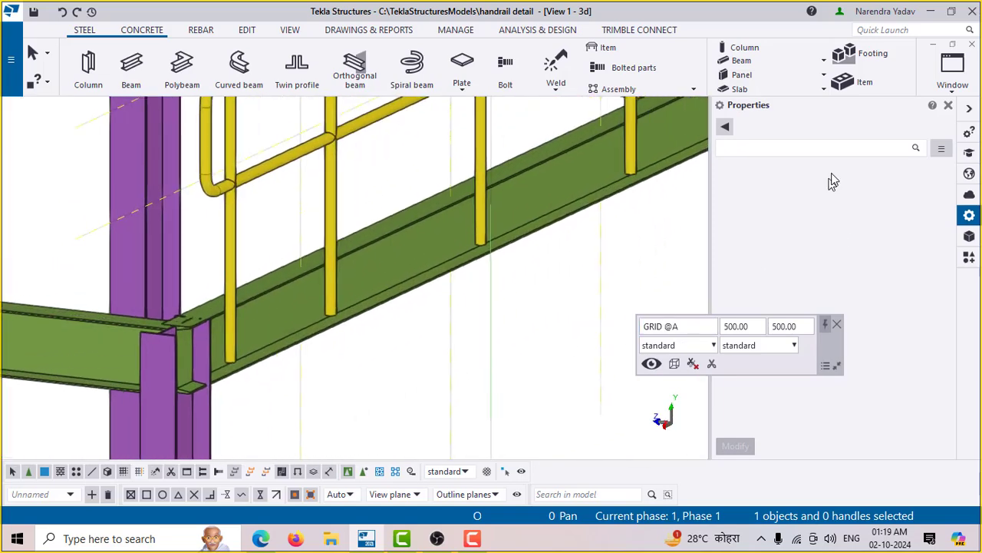
Step: Browse the handrail components in the Applications & components catalog for a stanchion-to-beam connection
{"action": "left_click", "coordinate": [968, 261]}
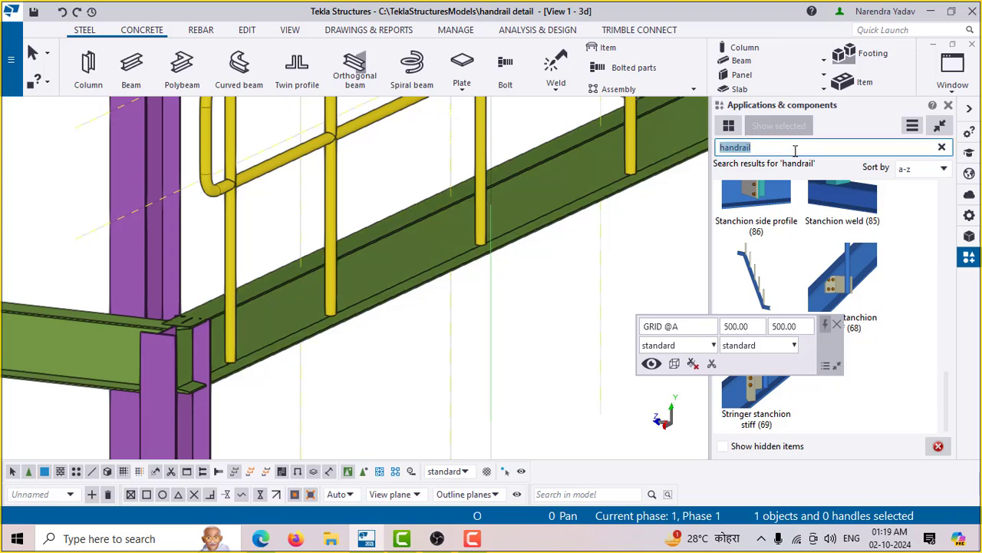
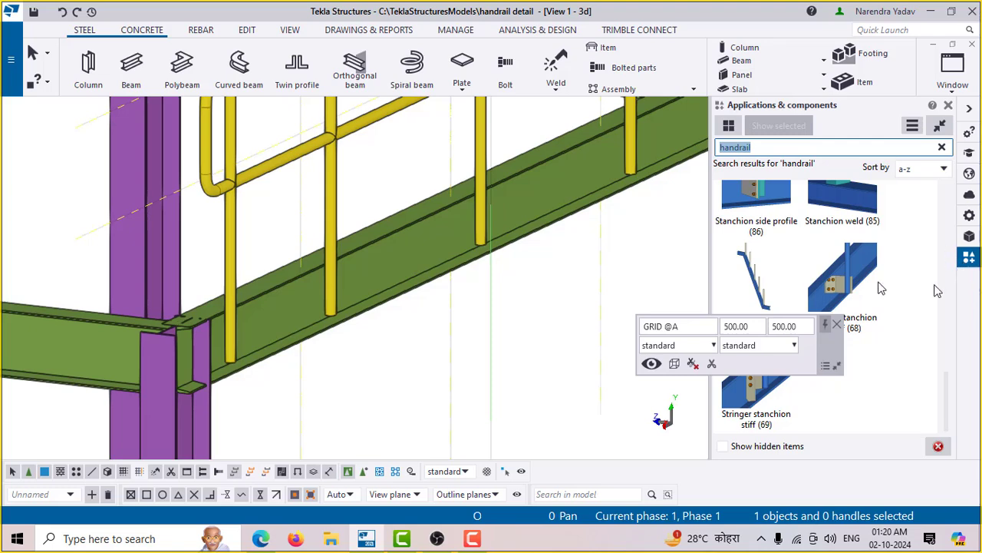
{"action": "scroll", "coordinate": [838, 349], "scroll_direction": "up", "scroll_amount": 3}
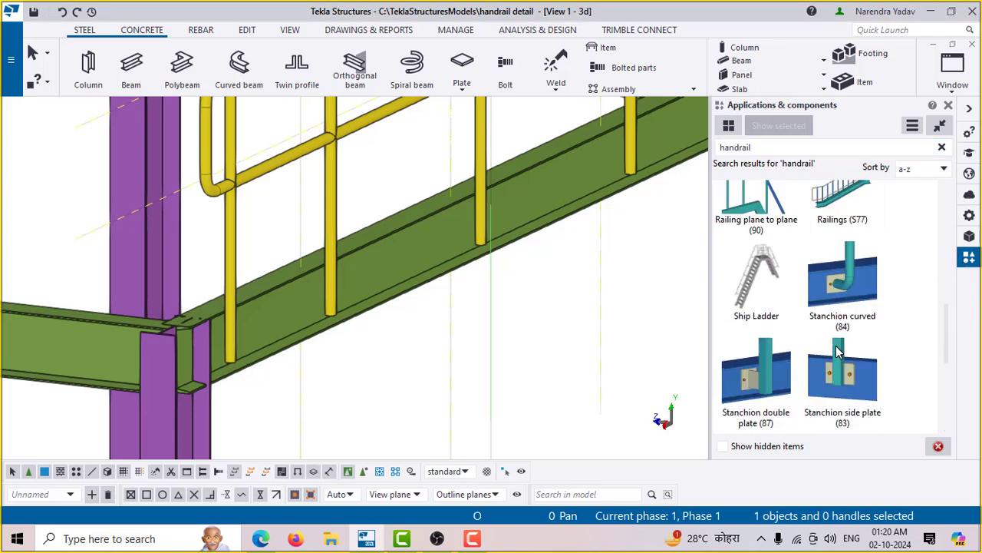
{"action": "scroll", "coordinate": [808, 305], "scroll_direction": "up", "scroll_amount": 4}
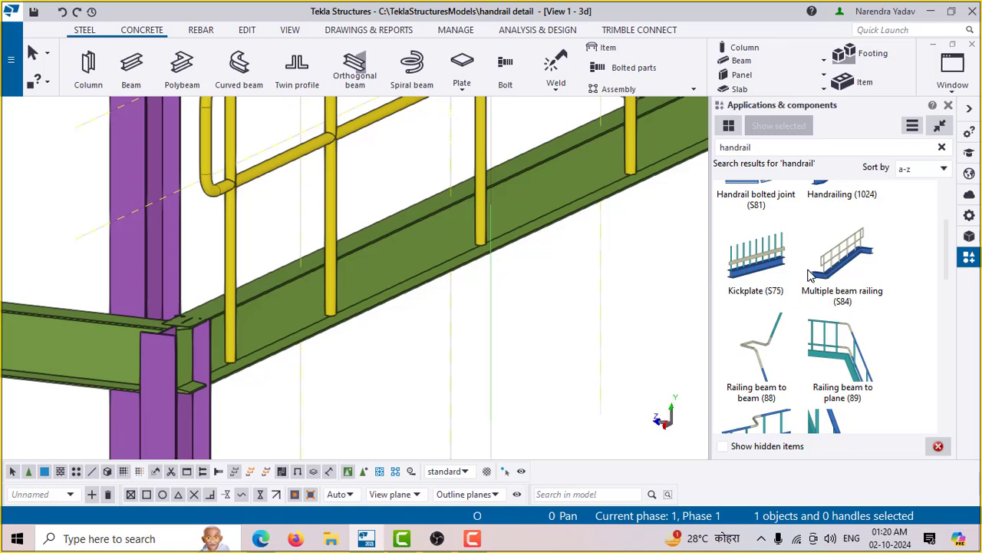
{"action": "scroll", "coordinate": [814, 307], "scroll_direction": "down", "scroll_amount": 6}
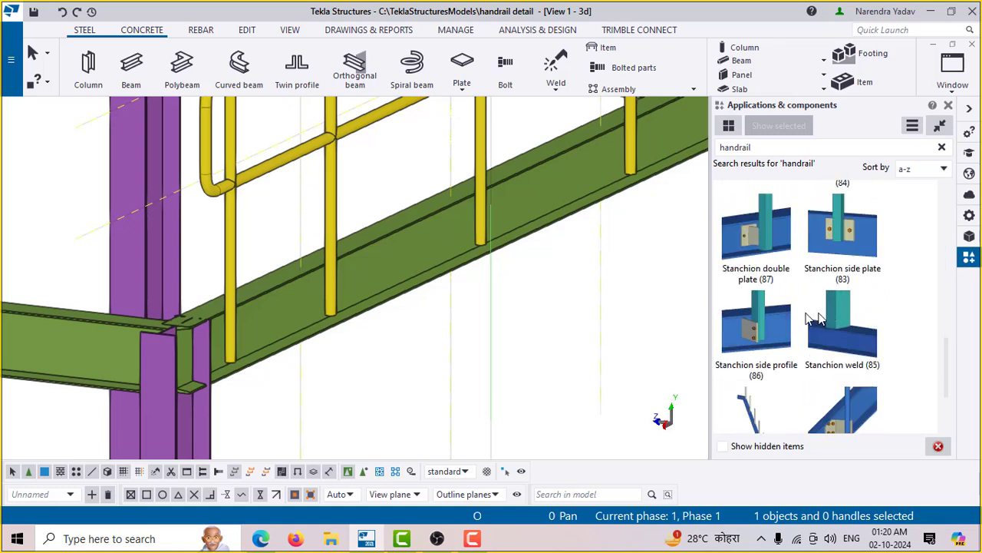
{"action": "scroll", "coordinate": [777, 303], "scroll_direction": "up", "scroll_amount": 2}
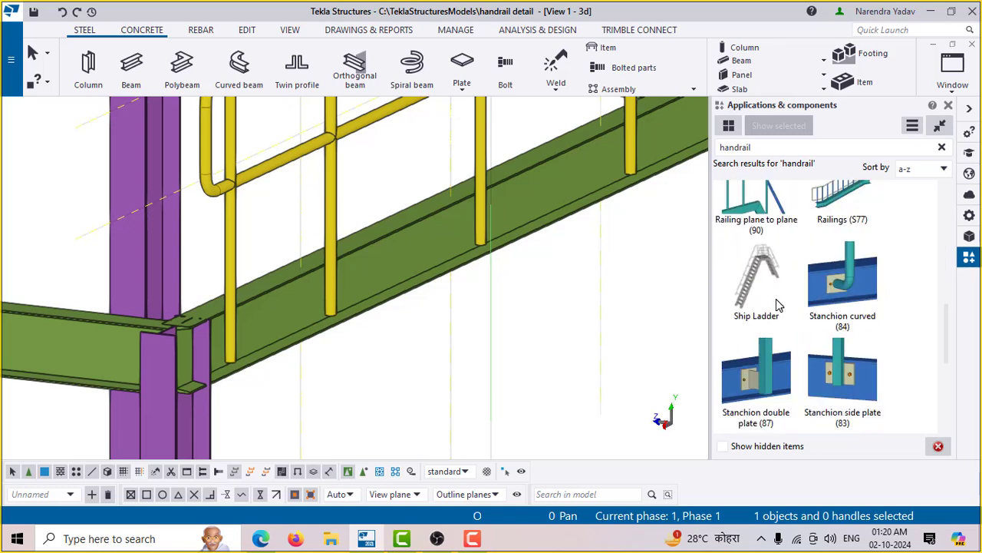
Step: Apply the Stanchion curved (84) connection with the edge beam as main part and the handrail post near the column as secondary part
{"action": "left_click", "coordinate": [850, 296]}
{"action": "scroll", "coordinate": [263, 391], "scroll_direction": "down", "scroll_amount": 4}
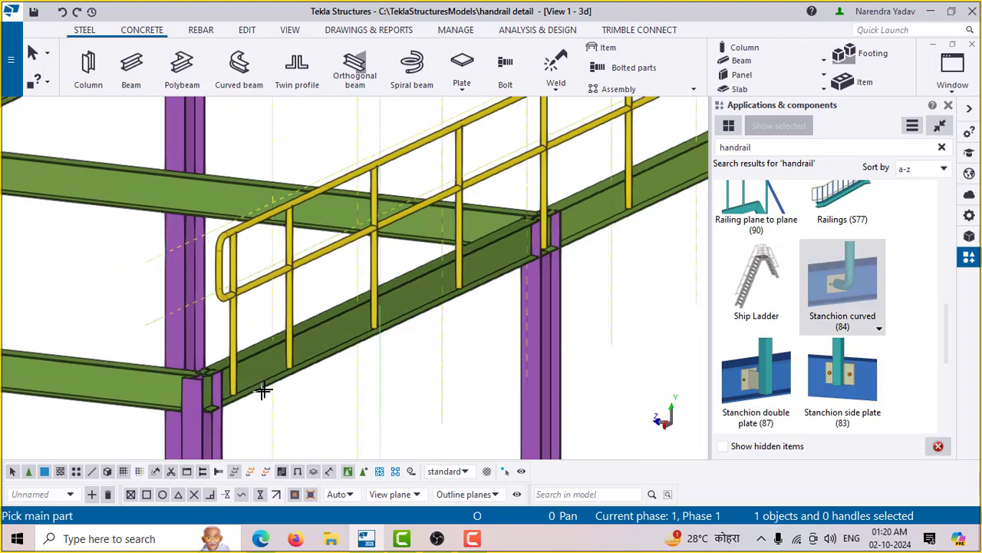
{"action": "scroll", "coordinate": [435, 266], "scroll_direction": "up", "scroll_amount": 4}
{"action": "scroll", "coordinate": [435, 266], "scroll_direction": "up", "scroll_amount": 5}
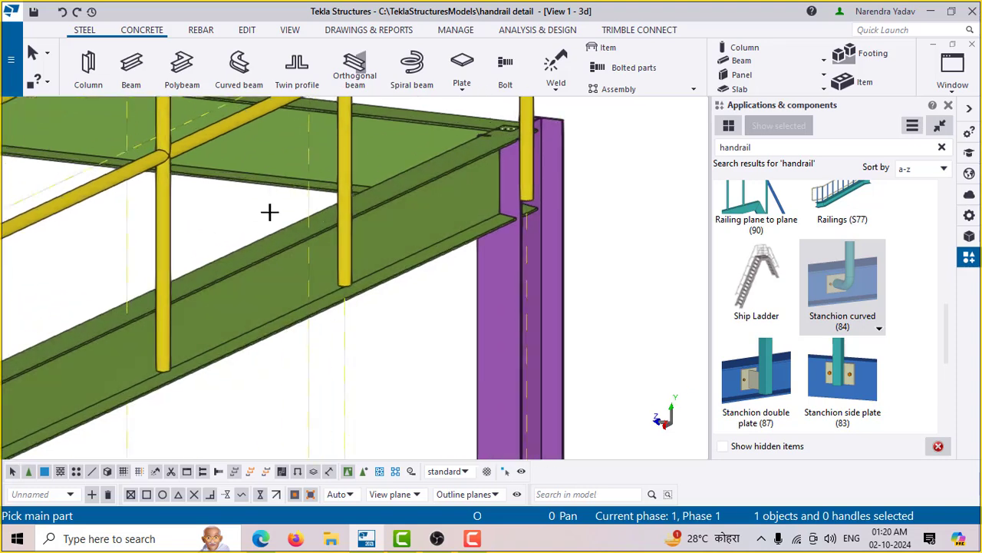
{"action": "left_click", "coordinate": [343, 233]}
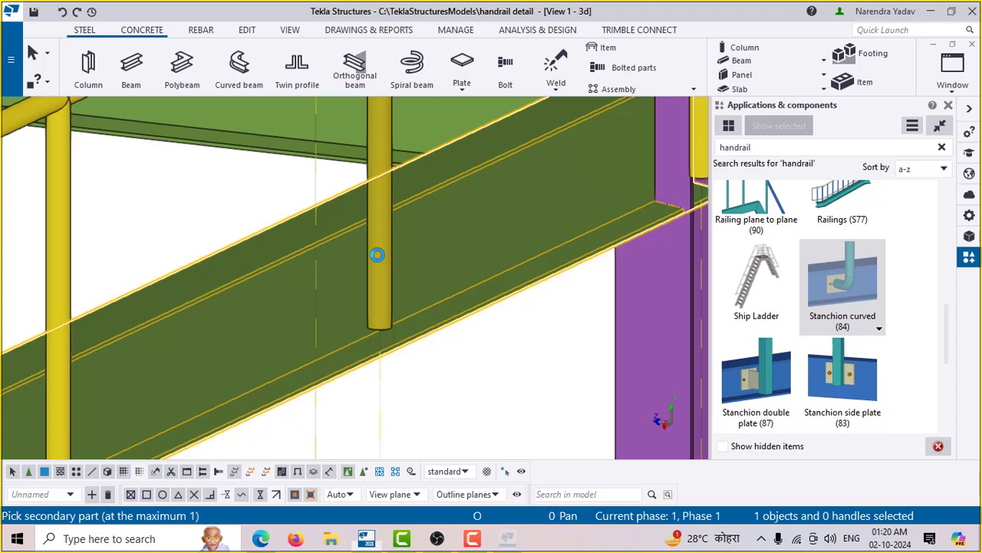
{"action": "left_click", "coordinate": [377, 254]}
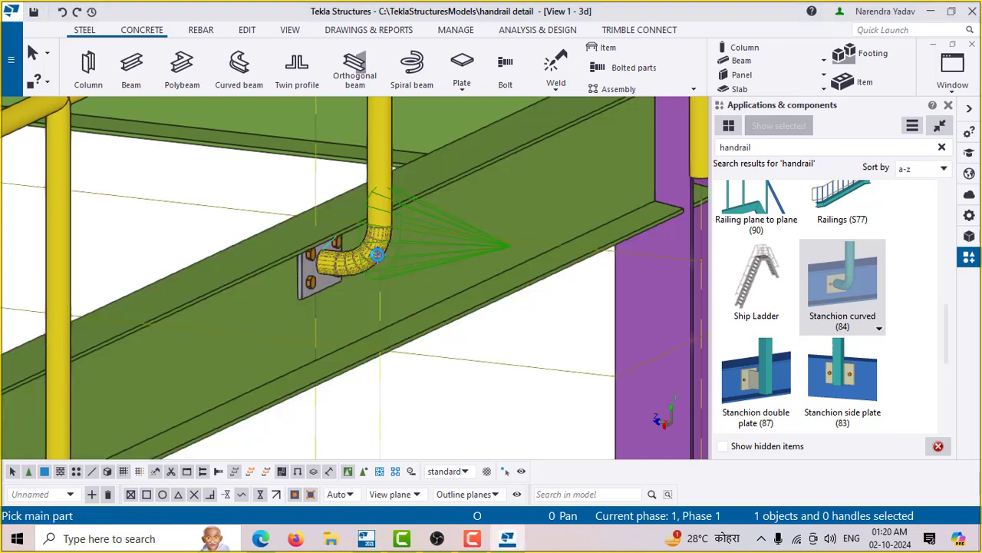
{"action": "right_click", "coordinate": [237, 193]}
{"action": "left_click", "coordinate": [240, 195]}
{"action": "middle_click_drag", "start_coordinate": [425, 329], "coordinate": [520, 288]}
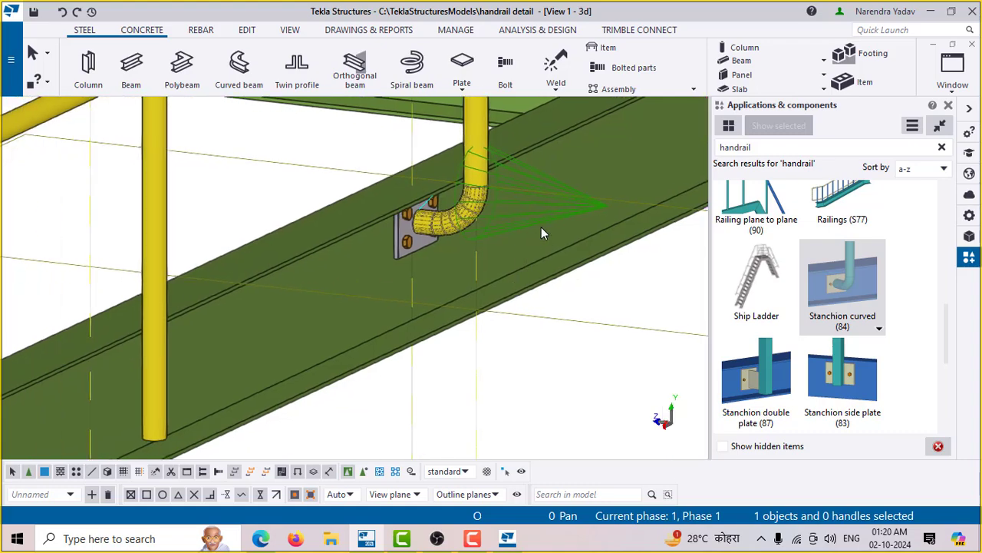
Step: Select the new curved stanchion connection and examine its bent pipe end, plate and bolts from several angles
{"action": "left_click", "coordinate": [562, 207]}
{"action": "middle_click_drag", "start_coordinate": [551, 358], "coordinate": [473, 310], "text": "ctrl"}
{"action": "scroll", "coordinate": [474, 310], "scroll_direction": "up", "scroll_amount": 6}
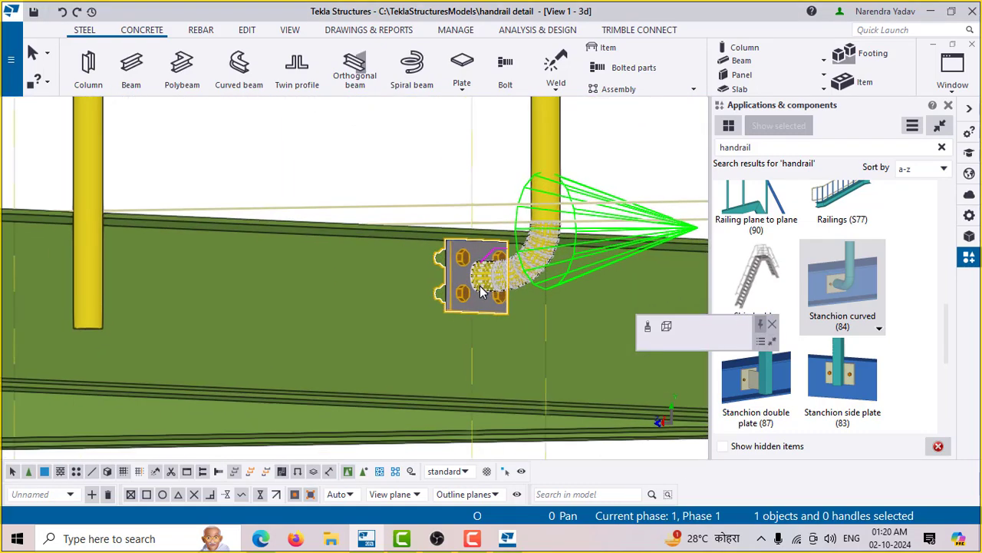
{"action": "scroll", "coordinate": [486, 302], "scroll_direction": "up", "scroll_amount": 2}
{"action": "key", "text": "v"}
{"action": "left_click", "coordinate": [485, 302]}
{"action": "middle_click_drag", "start_coordinate": [413, 364], "coordinate": [325, 397], "text": "ctrl"}
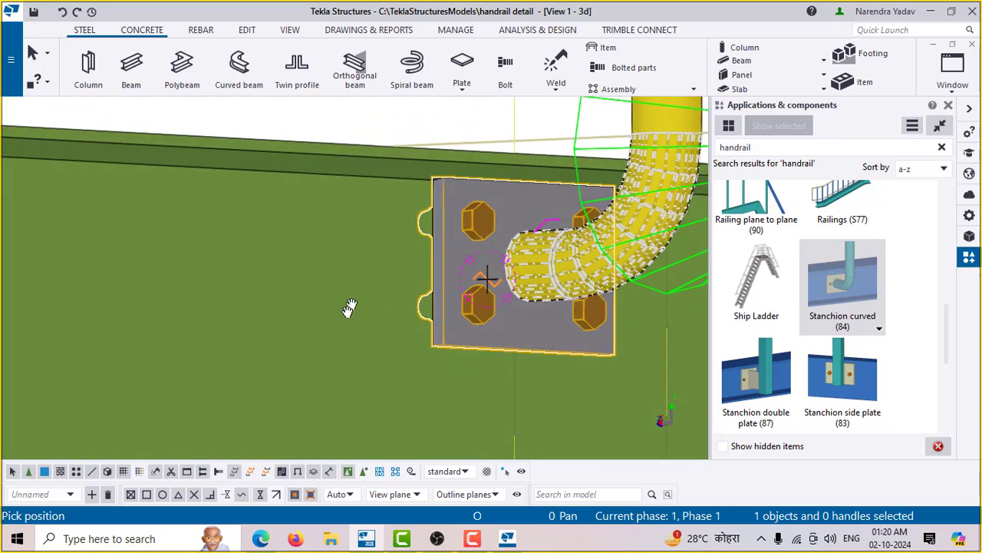
{"action": "scroll", "coordinate": [350, 325], "scroll_direction": "down", "scroll_amount": 3}
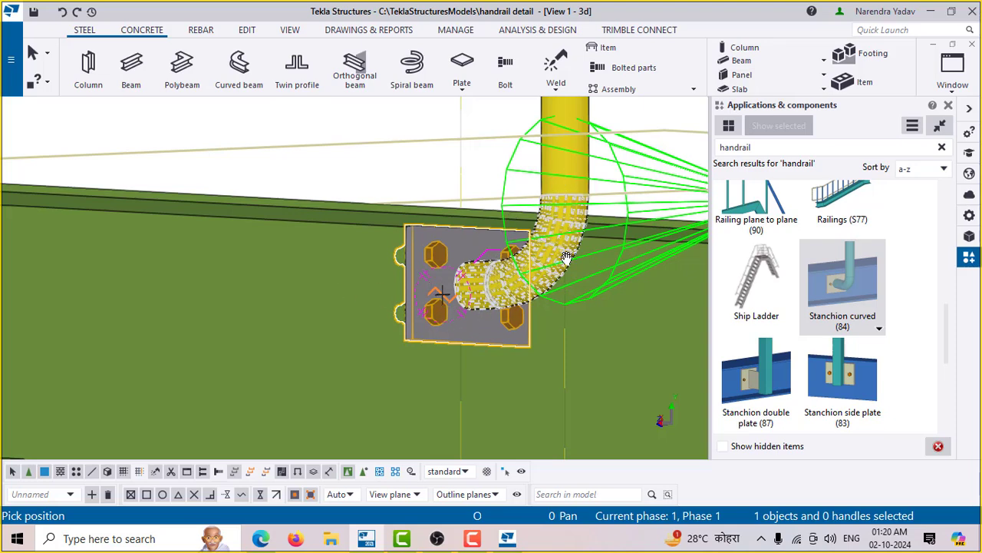
{"action": "middle_click_drag", "start_coordinate": [568, 247], "coordinate": [453, 240], "text": "ctrl"}
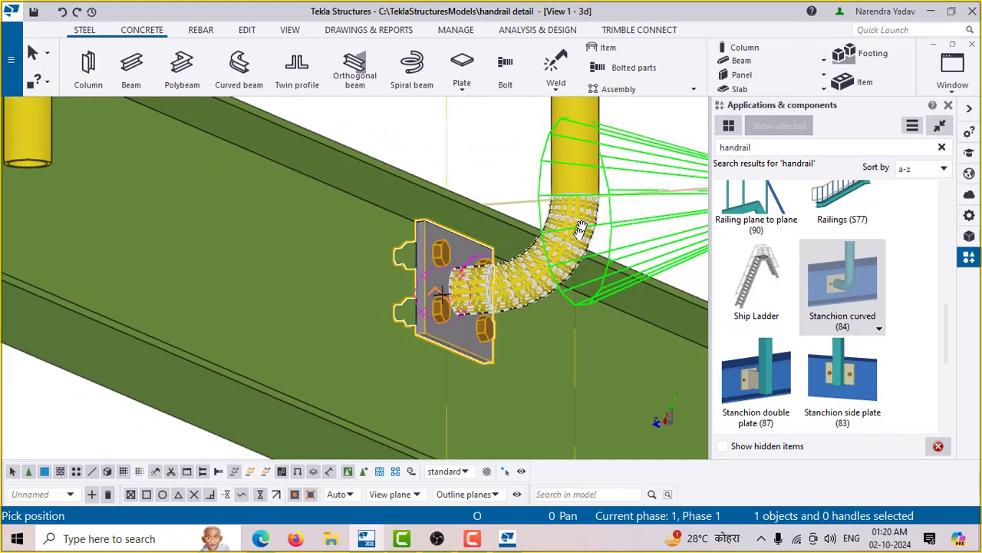
{"action": "scroll", "coordinate": [502, 340], "scroll_direction": "down", "scroll_amount": 2}
{"action": "right_click", "coordinate": [453, 186]}
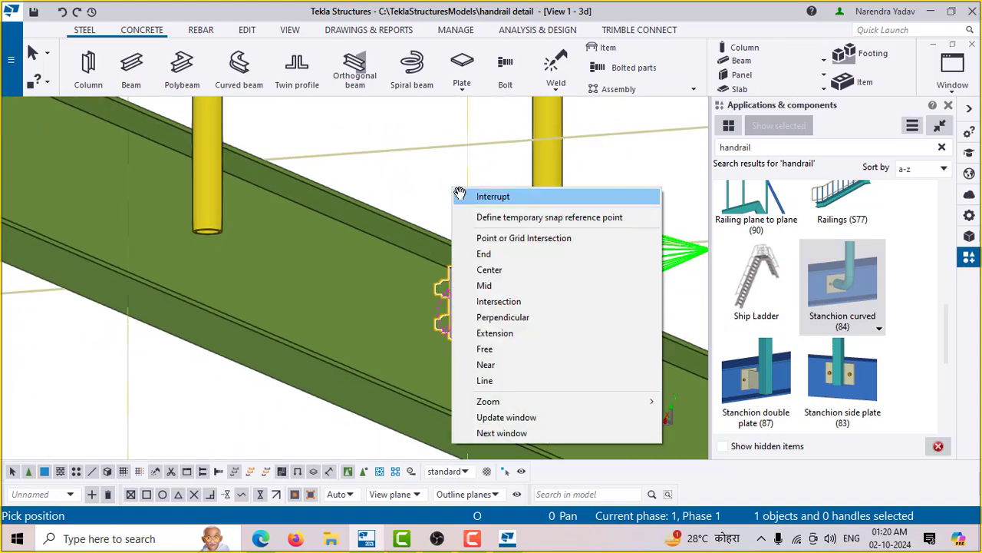
{"action": "left_click", "coordinate": [460, 194]}
Step: Select the edge beam, then the post together with its end plate, to examine which parts the connection joins
{"action": "left_click", "coordinate": [432, 179]}
{"action": "scroll", "coordinate": [491, 349], "scroll_direction": "up", "scroll_amount": 3}
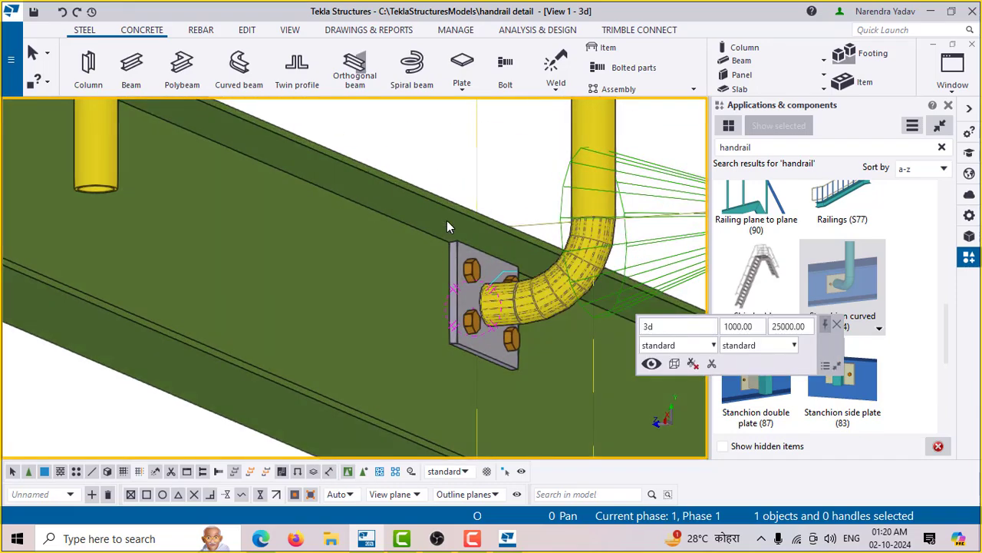
{"action": "left_click", "coordinate": [446, 218]}
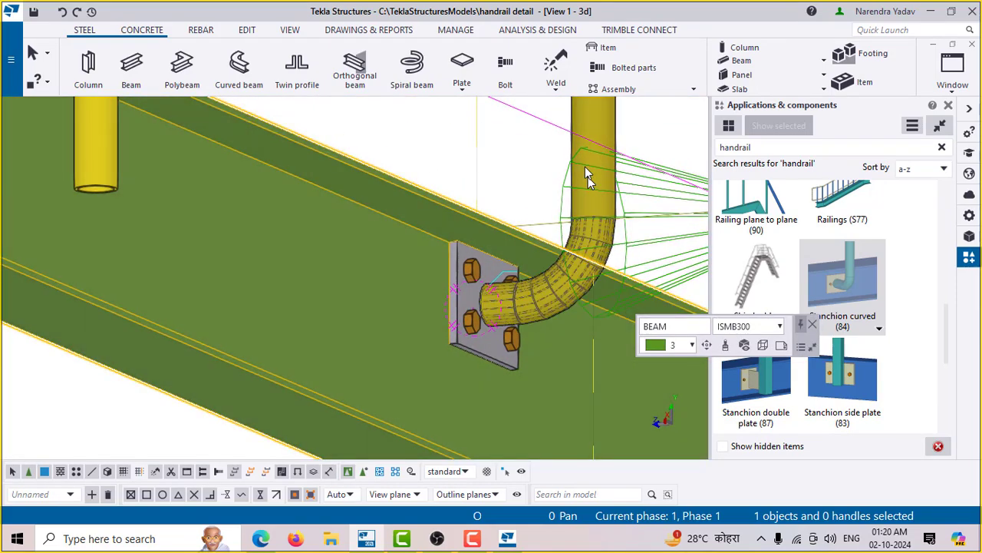
{"action": "left_click", "coordinate": [593, 127]}
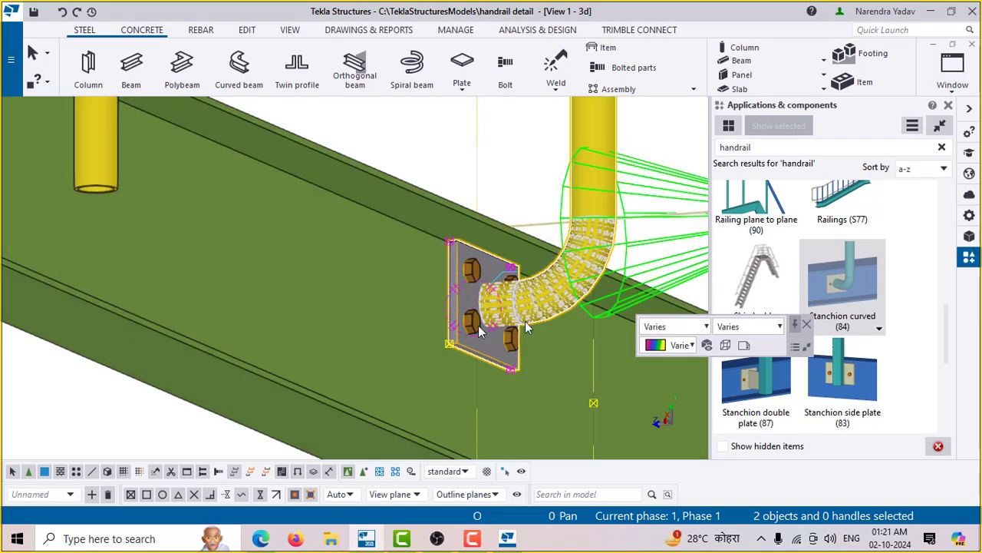
{"action": "scroll", "coordinate": [525, 330], "scroll_direction": "down", "scroll_amount": 2}
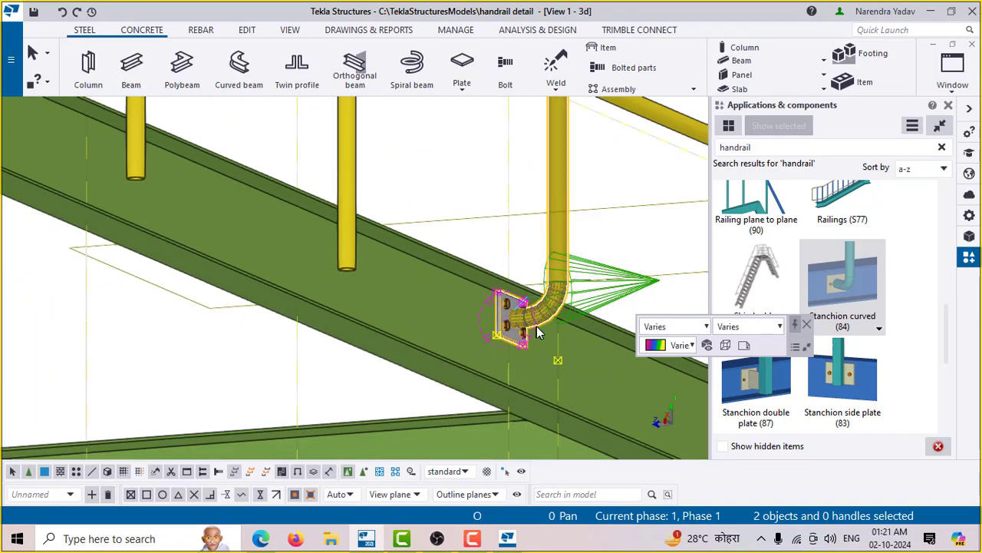
{"action": "middle_click_drag", "start_coordinate": [537, 326], "coordinate": [479, 363], "text": "ctrl"}
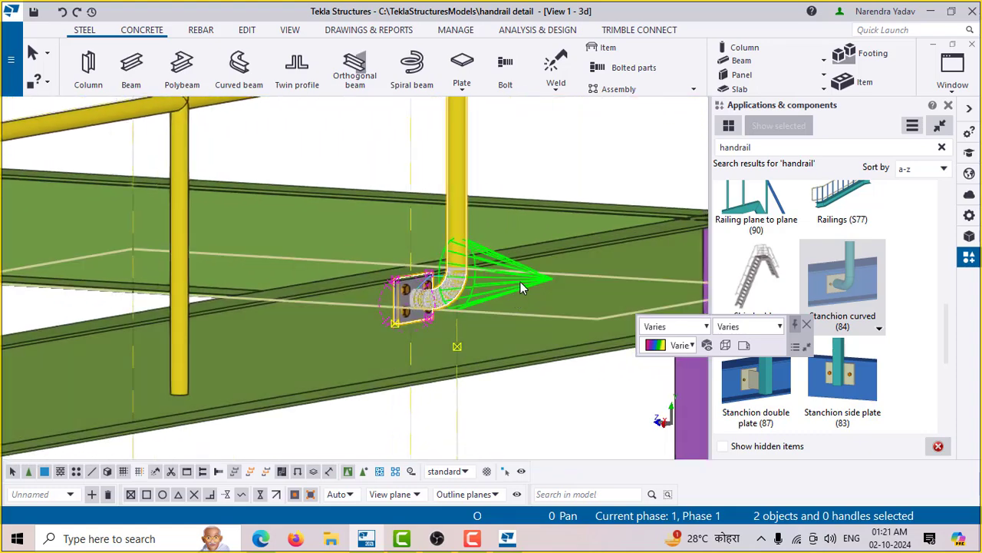
Step: Set the Stanchion curved connection's horizontal and vertical plate offsets to 0 and its distance below the beam top to 150 mm, and modify it
{"action": "left_click", "coordinate": [520, 281]}
{"action": "double_click", "coordinate": [520, 282]}
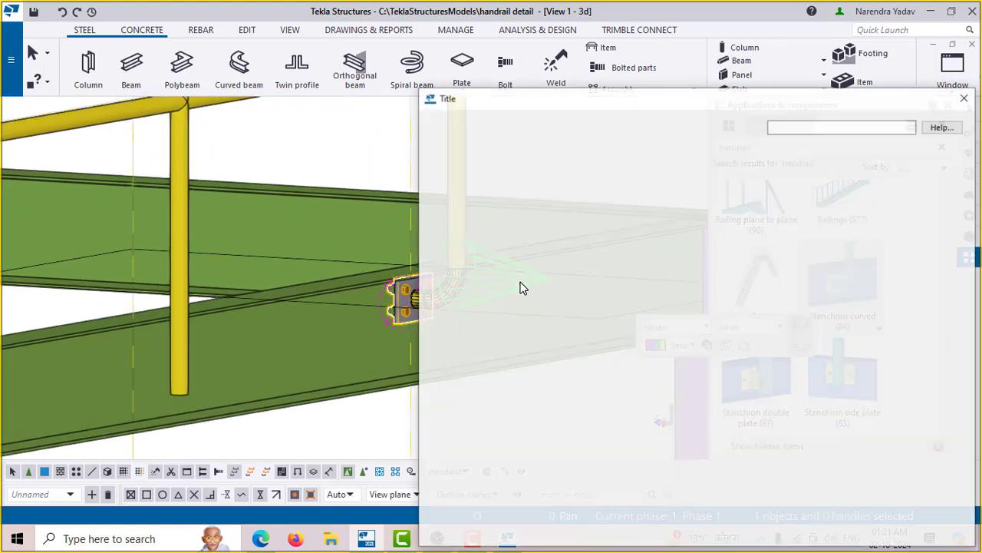
{"action": "middle_click_drag", "start_coordinate": [318, 327], "coordinate": [194, 297]}
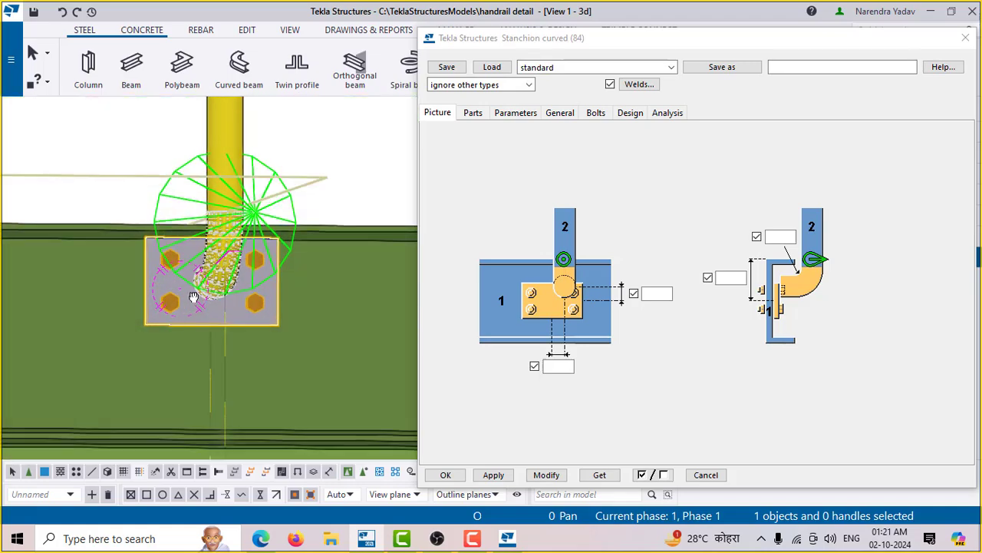
{"action": "left_click", "coordinate": [557, 366]}
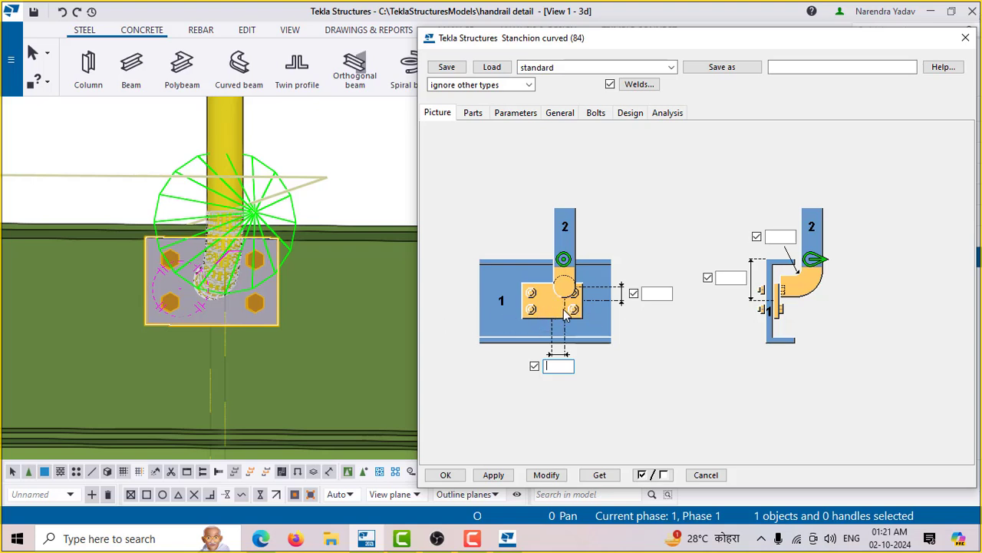
{"action": "type", "text": "0"}
{"action": "left_click", "coordinate": [649, 294]}
{"action": "type", "text": "0"}
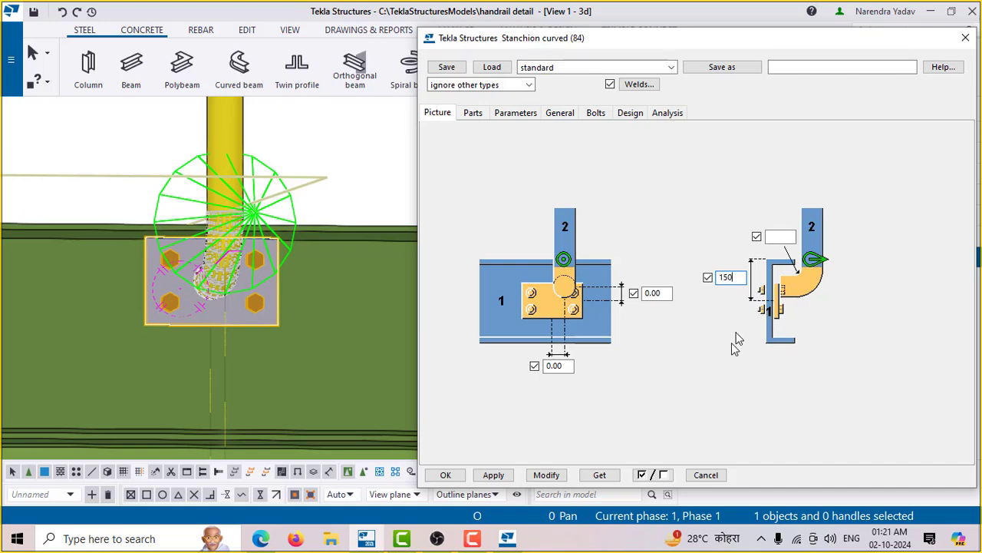
{"action": "left_click", "coordinate": [546, 475]}
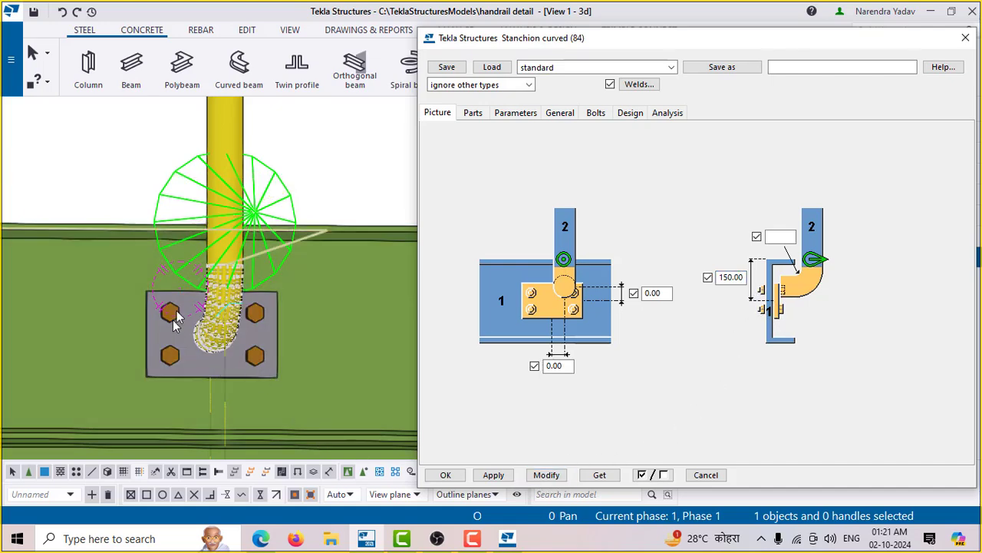
Step: Set the bend radius of the stanchion's curved pipe to 70 mm and modify the connection
{"action": "middle_click_drag", "start_coordinate": [174, 321], "coordinate": [288, 278]}
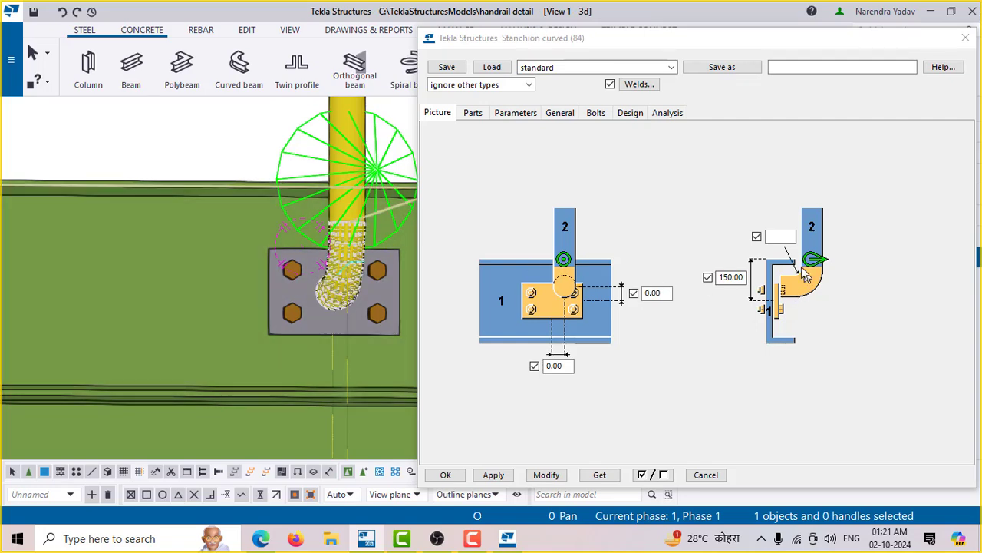
{"action": "left_click", "coordinate": [781, 237]}
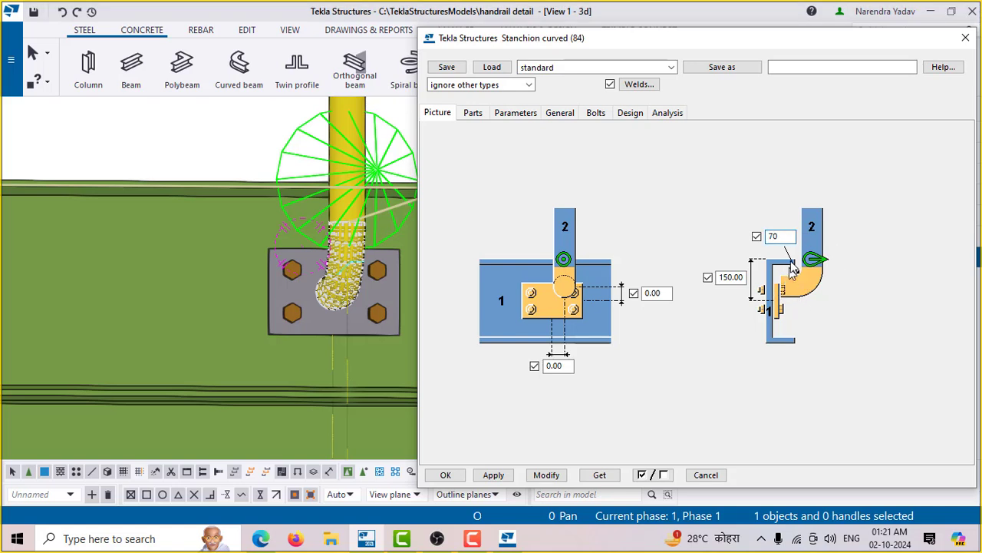
{"action": "left_click", "coordinate": [546, 474]}
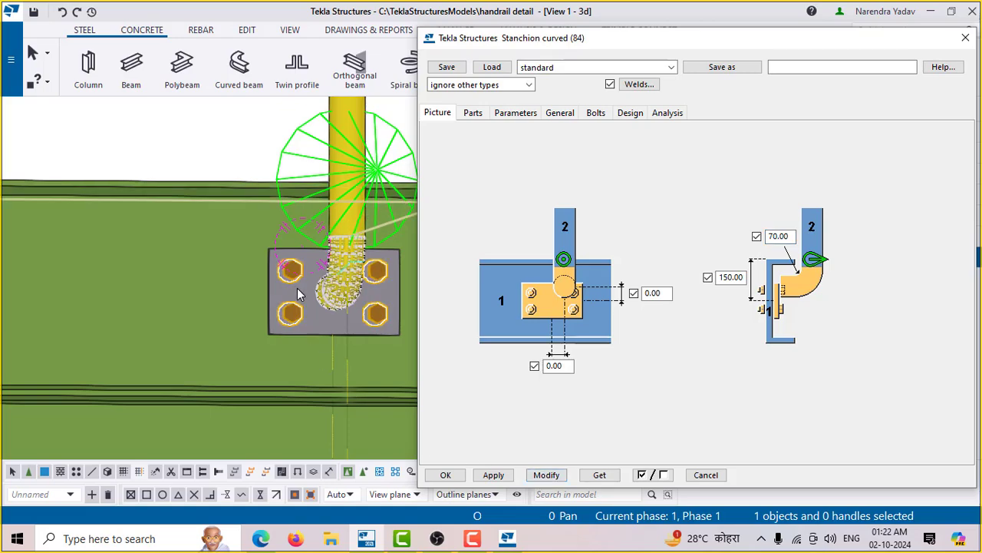
{"action": "middle_click_drag", "start_coordinate": [300, 294], "coordinate": [346, 381], "text": "ctrl"}
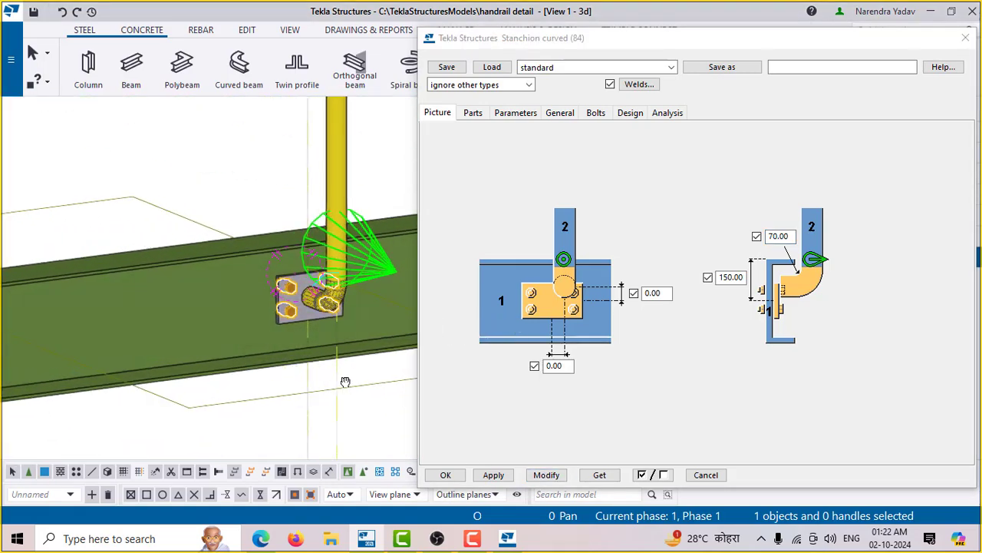
Step: Give the connection plate a thickness of 8 mm, position number P 1, material IS2062 and the name PLATE
{"action": "left_click", "coordinate": [473, 113]}
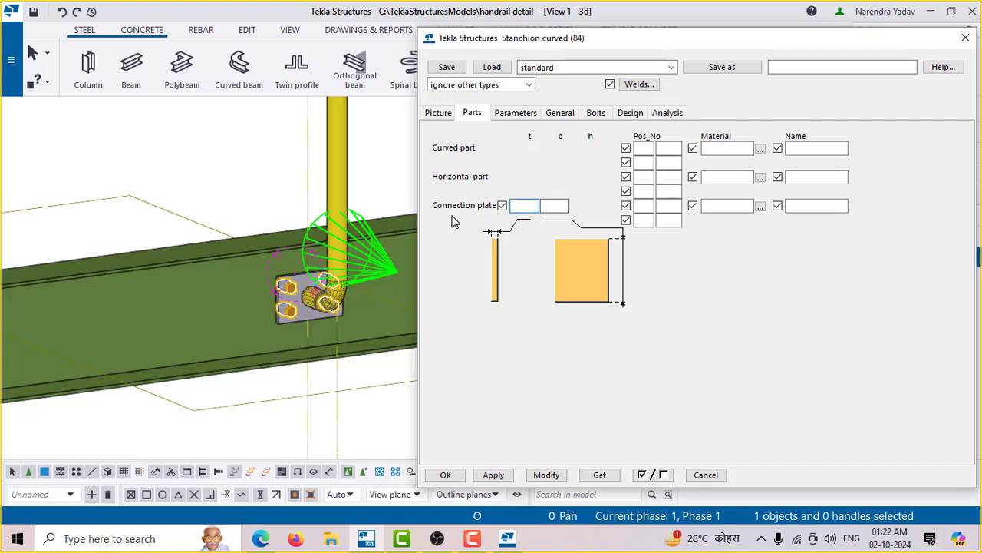
{"action": "scroll", "coordinate": [263, 318], "scroll_direction": "up", "scroll_amount": 5}
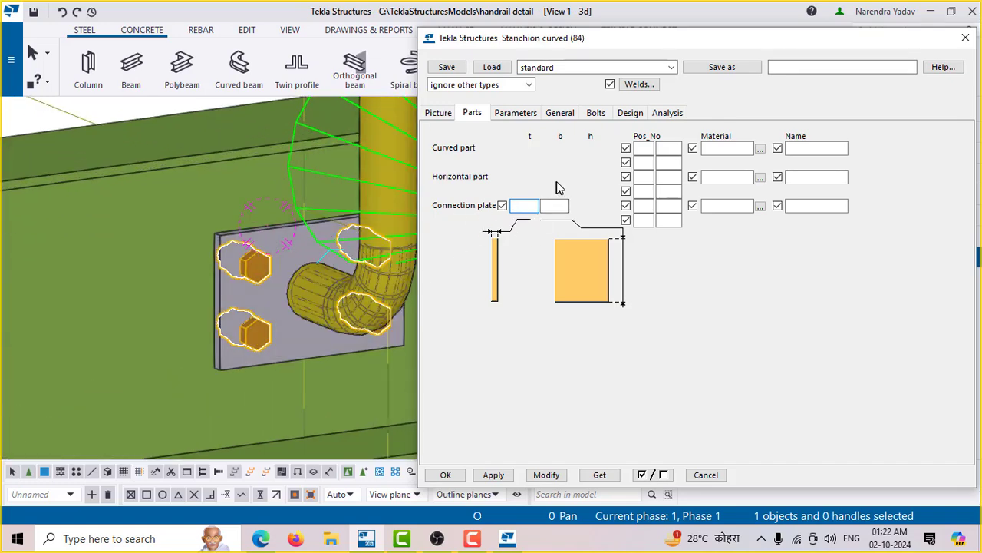
{"action": "type", "text": "8"}
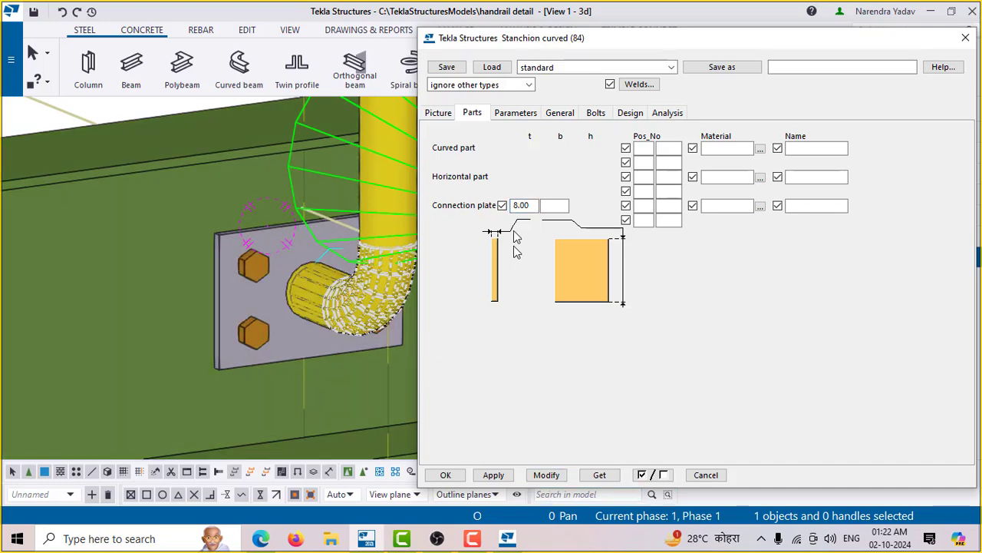
{"action": "left_click", "coordinate": [642, 208]}
{"action": "type", "text": "p"}
{"action": "left_click_drag", "start_coordinate": [646, 206], "coordinate": [466, 226]}
{"action": "type", "text": "P"}
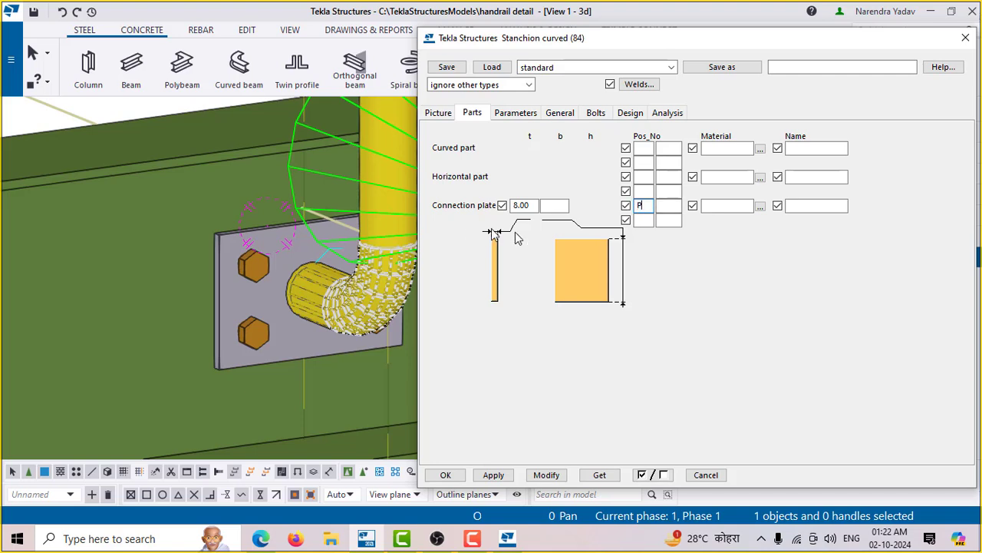
{"action": "left_click", "coordinate": [671, 205]}
{"action": "type", "text": "1"}
{"action": "left_click", "coordinate": [719, 206]}
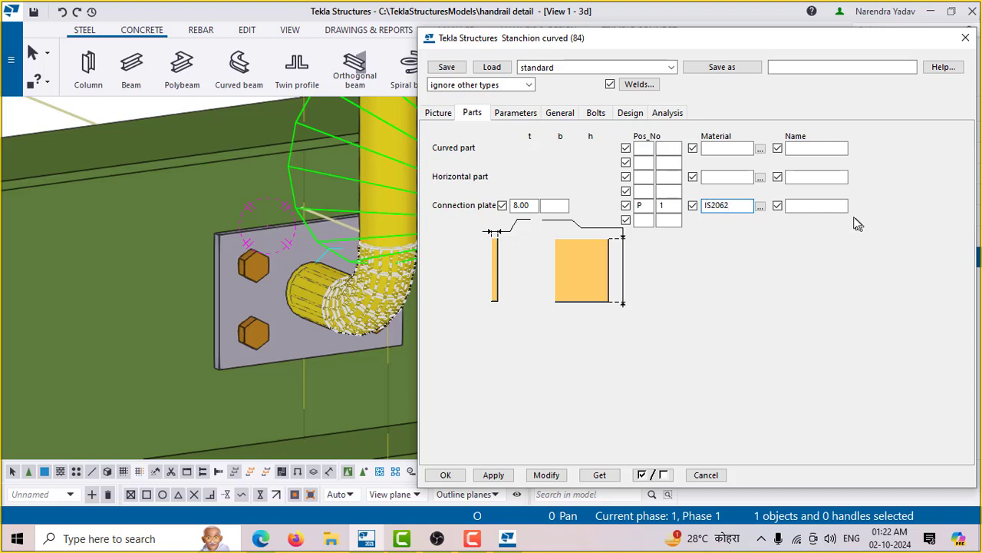
{"action": "left_click", "coordinate": [815, 206]}
{"action": "type", "text": "PLATE"}
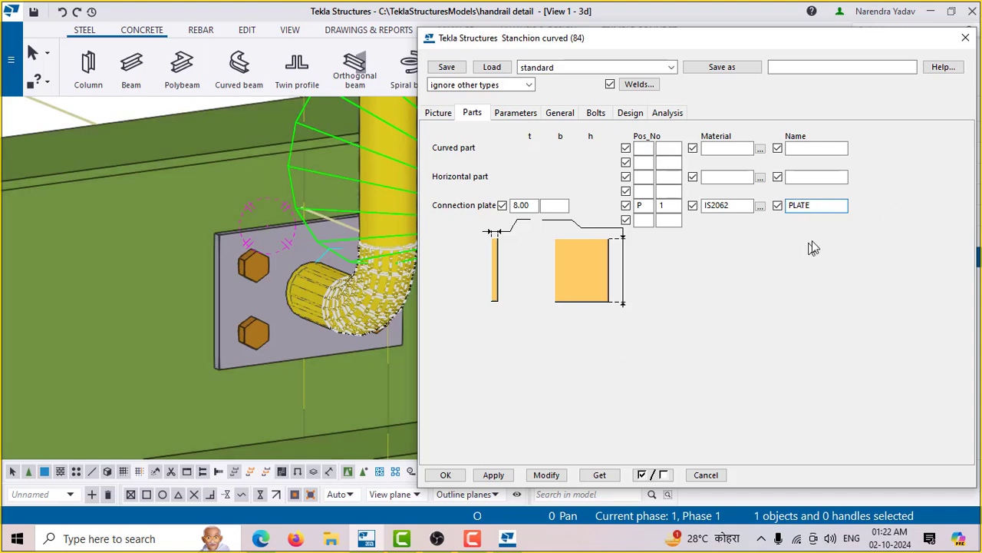
Step: Set the connection's bolt standard to 4.6XOX, bolt size to 16 and tolerance to 2 mm
{"action": "left_click", "coordinate": [595, 112]}
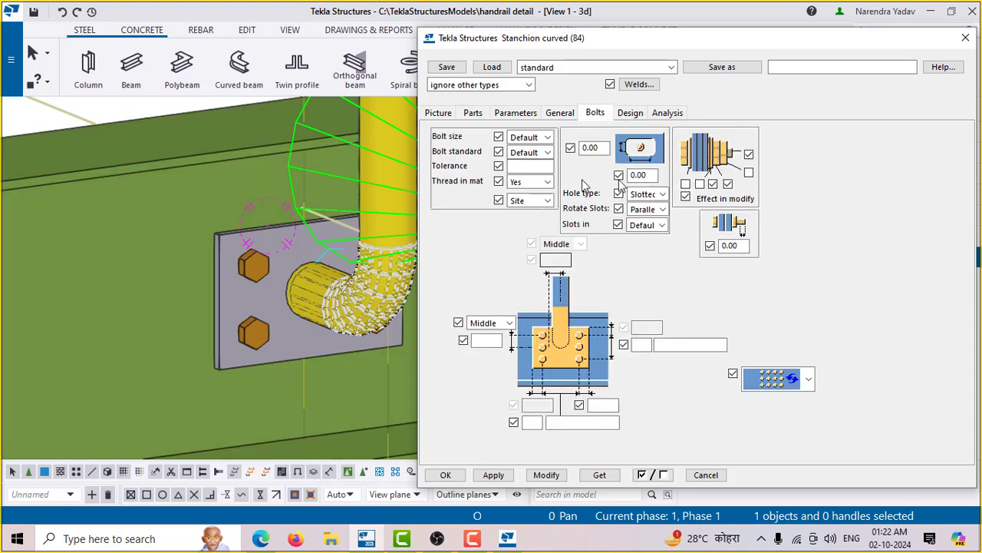
{"action": "left_click", "coordinate": [547, 152]}
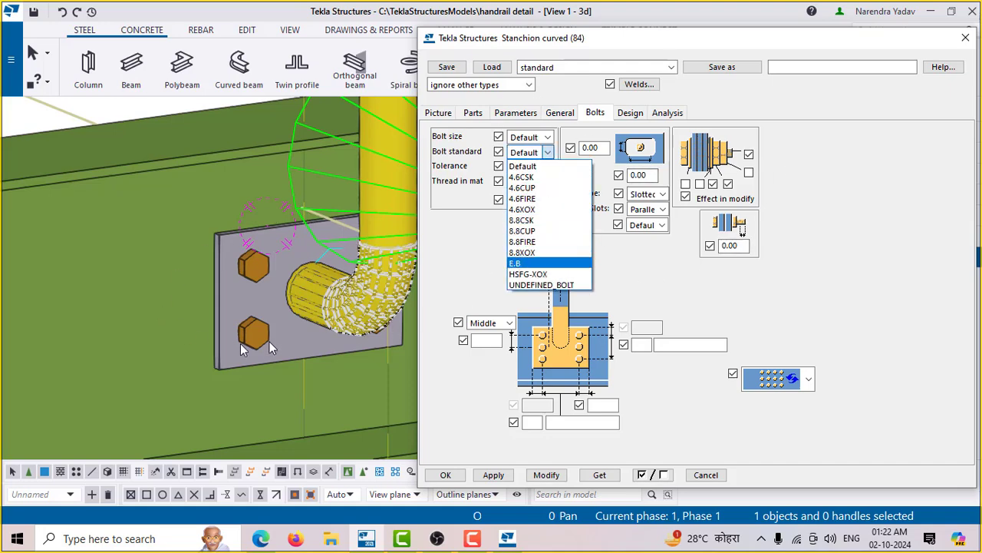
{"action": "left_click", "coordinate": [213, 288]}
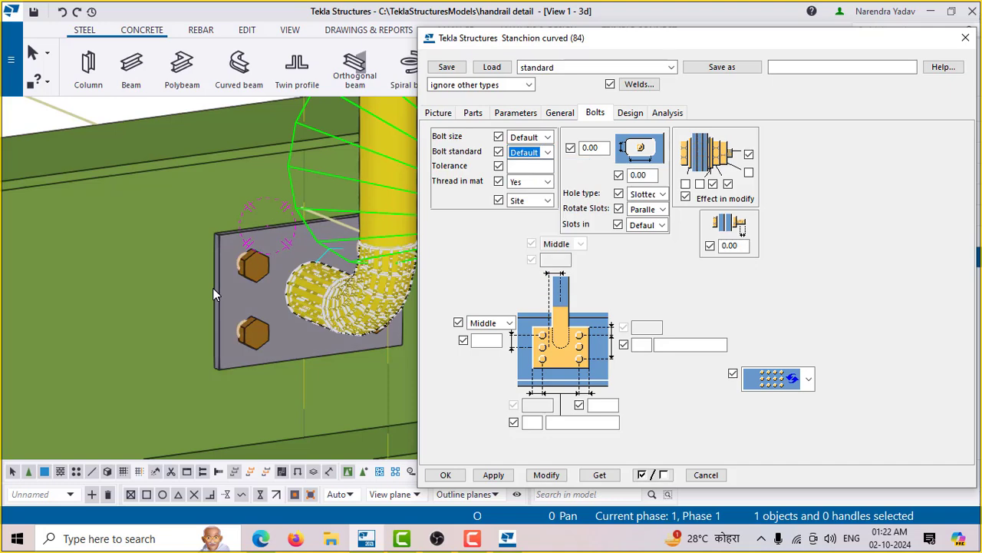
{"action": "left_click", "coordinate": [547, 152]}
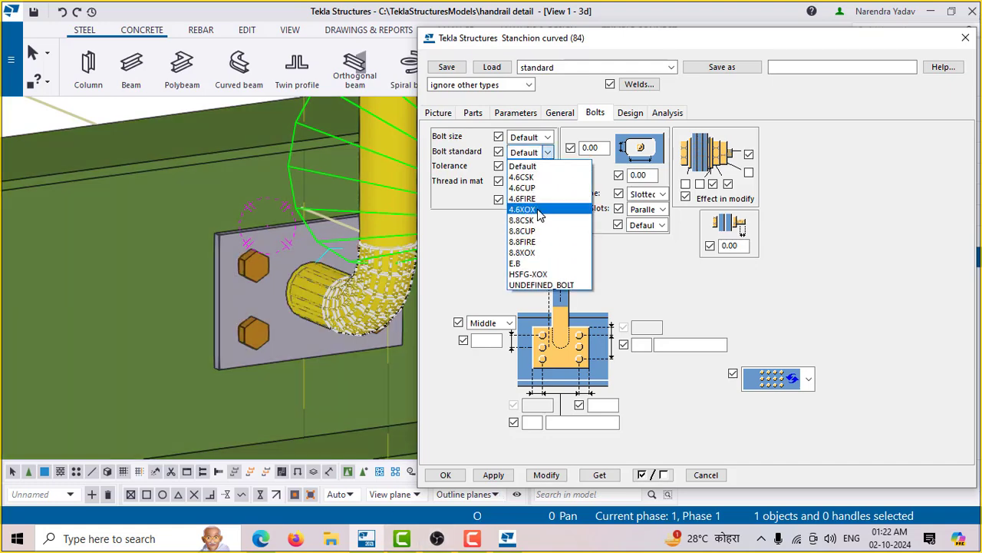
{"action": "left_click", "coordinate": [538, 209]}
{"action": "left_click", "coordinate": [538, 137]}
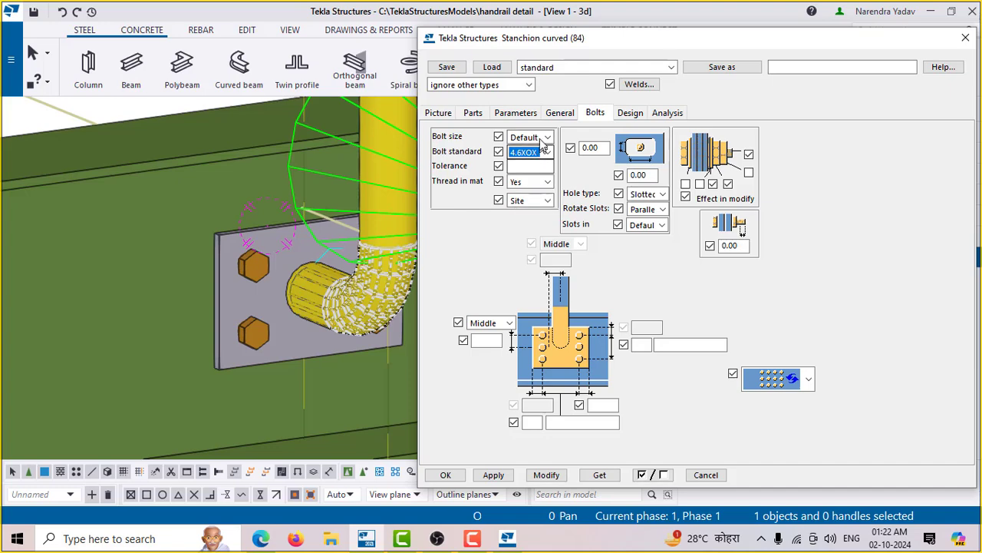
{"action": "left_click", "coordinate": [526, 185]}
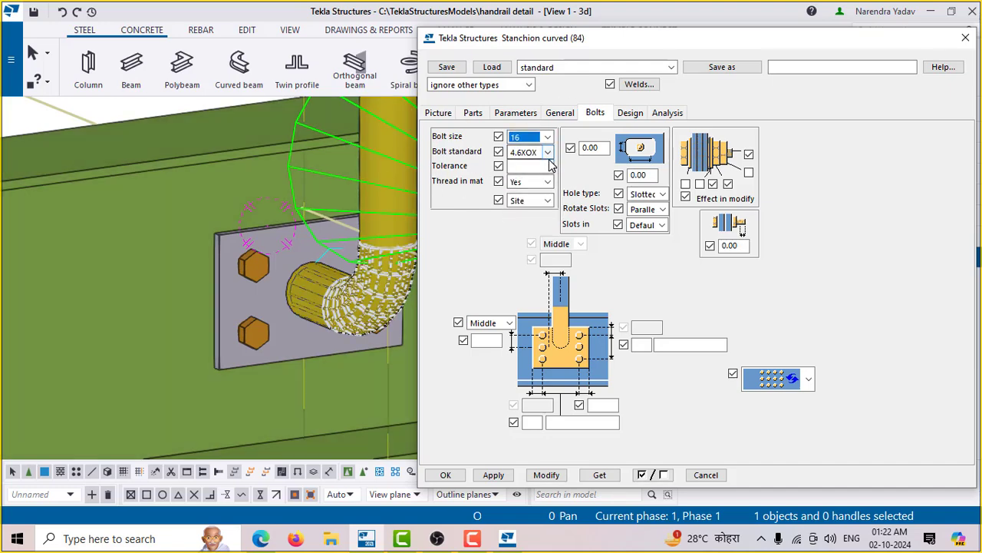
{"action": "left_click", "coordinate": [537, 168]}
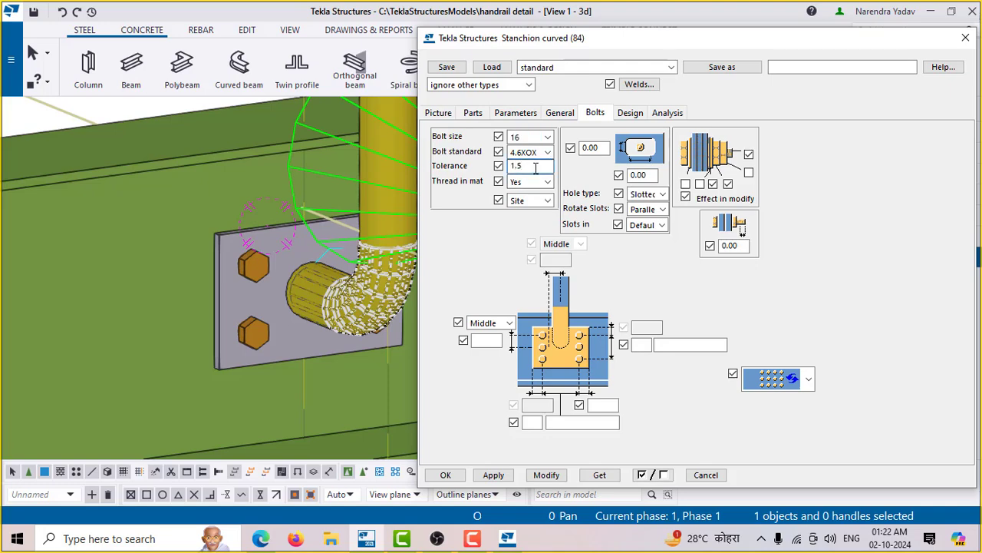
{"action": "left_click_drag", "start_coordinate": [546, 166], "coordinate": [514, 166]}
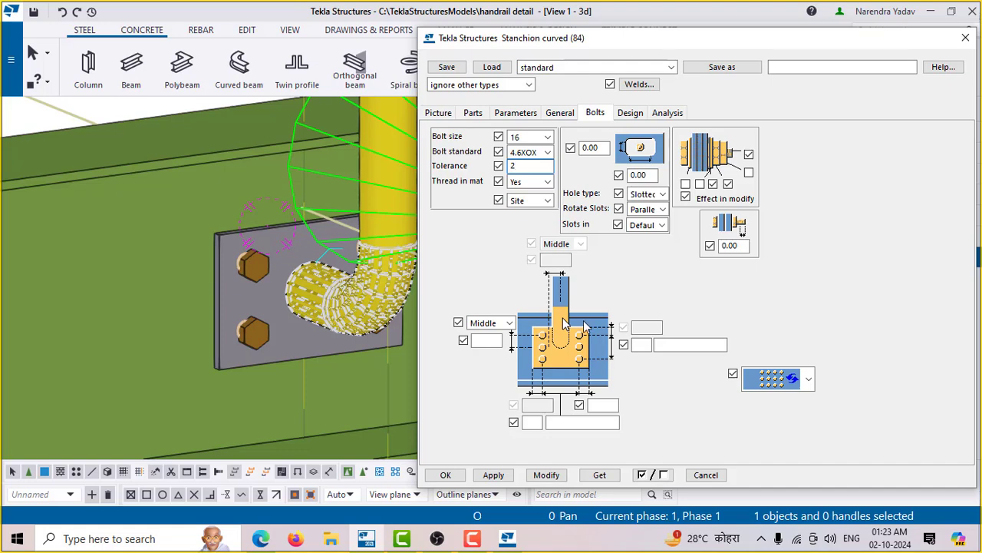
Step: Arrange the plate bolts as 2 by 2 with 100 mm horizontal and vertical spacing, and modify the connection
{"action": "left_click", "coordinate": [647, 344]}
{"action": "type", "text": "2"}
{"action": "left_click", "coordinate": [583, 422]}
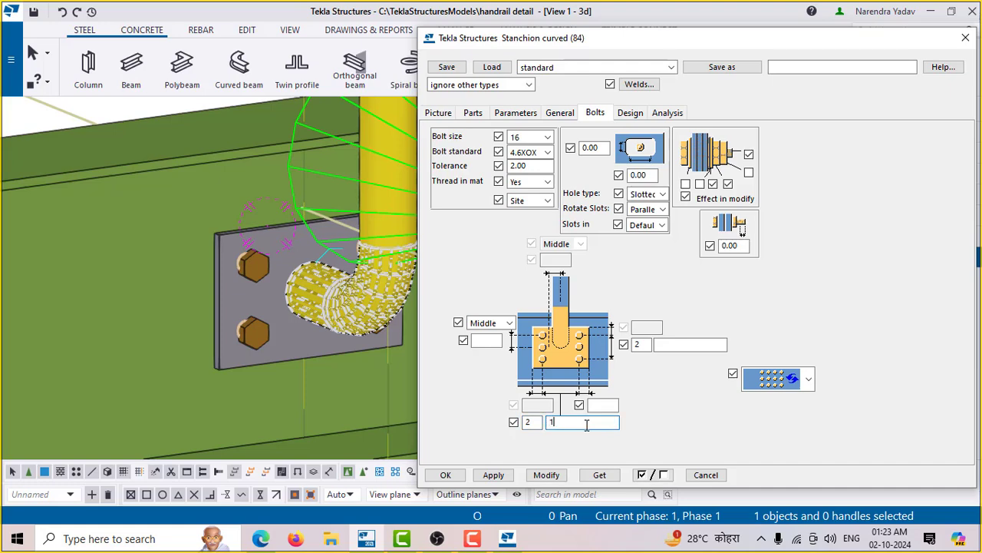
{"action": "left_click", "coordinate": [680, 344]}
{"action": "type", "text": "1"}
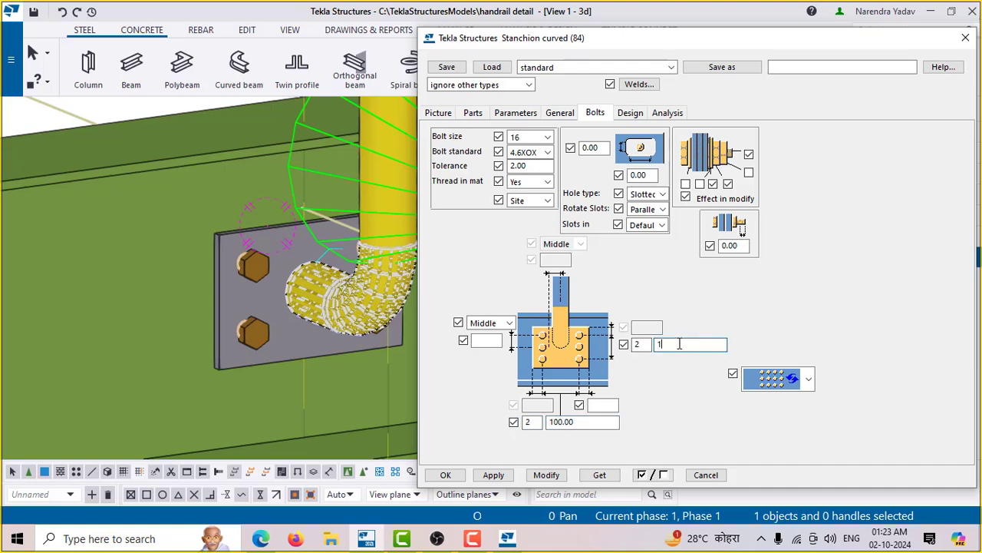
{"action": "type", "text": "00"}
{"action": "left_click", "coordinate": [560, 478]}
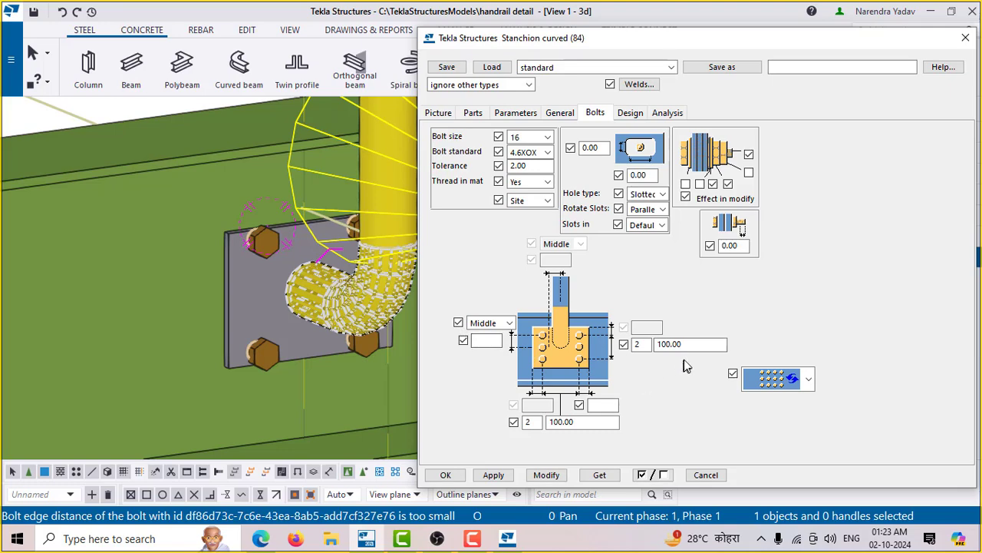
Step: Reduce the vertical bolt spacing to 80 mm, modify the connection and accept its settings
{"action": "left_click_drag", "start_coordinate": [691, 343], "coordinate": [527, 343]}
{"action": "type", "text": "80"}
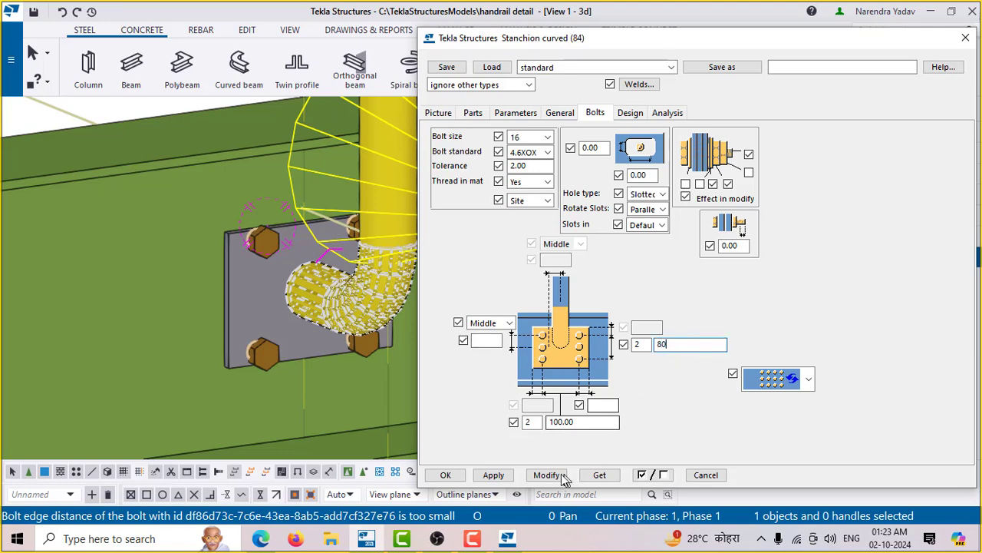
{"action": "left_click", "coordinate": [549, 474]}
{"action": "scroll", "coordinate": [164, 270], "scroll_direction": "down", "scroll_amount": 6}
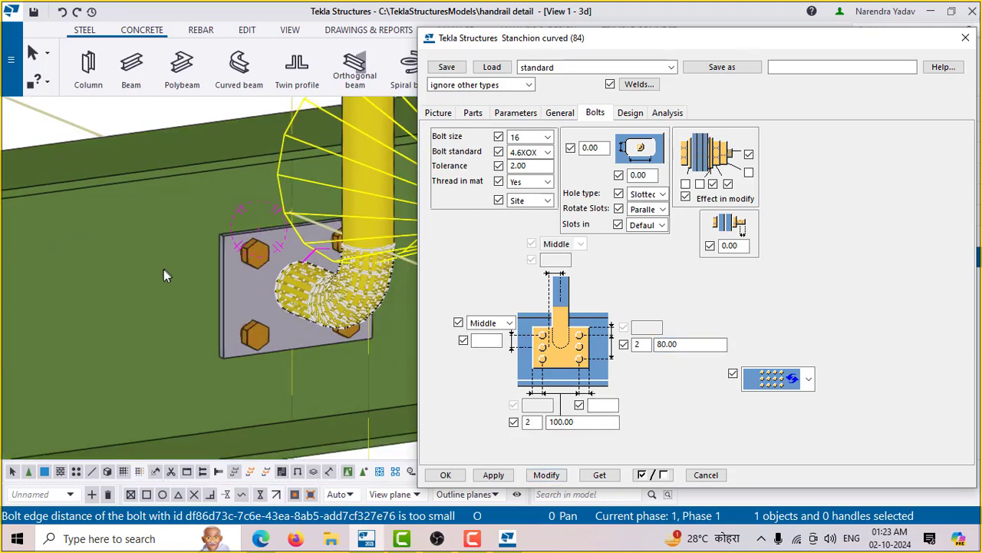
{"action": "middle_click_drag", "start_coordinate": [340, 362], "coordinate": [360, 331], "text": "ctrl"}
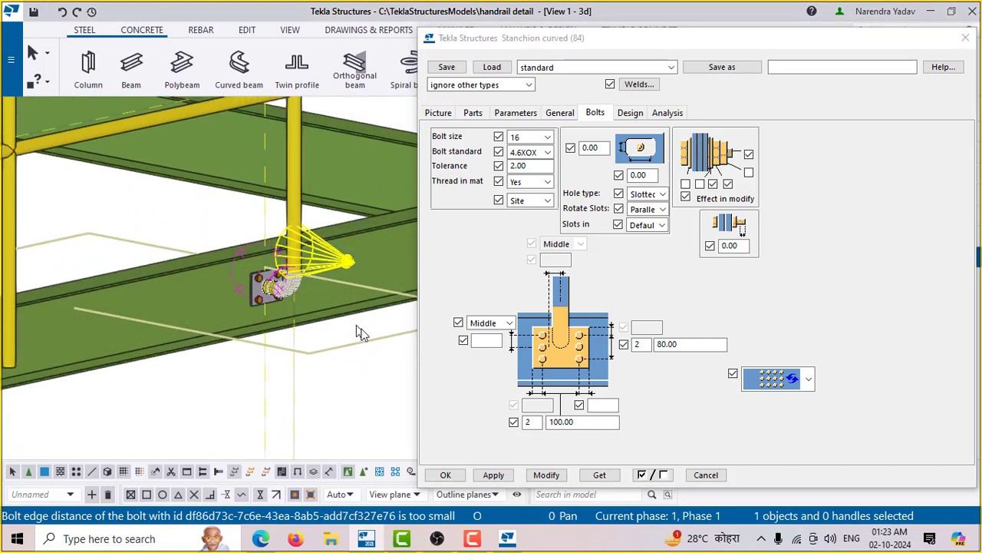
{"action": "left_click", "coordinate": [545, 474]}
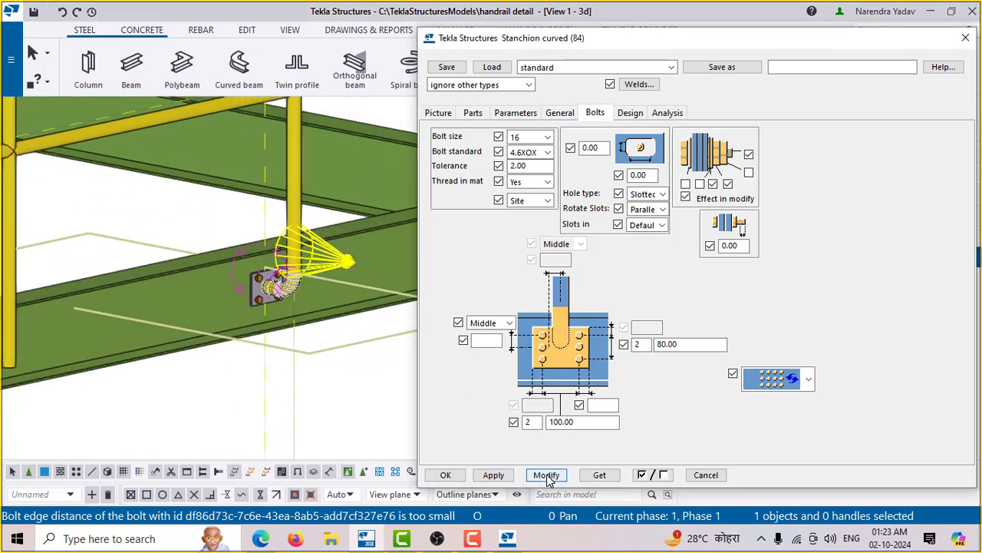
{"action": "left_click", "coordinate": [445, 474]}
Step: Redraw the 3D view and examine the stanchion's plate, bolts and pipe bend up close
{"action": "right_click", "coordinate": [434, 319]}
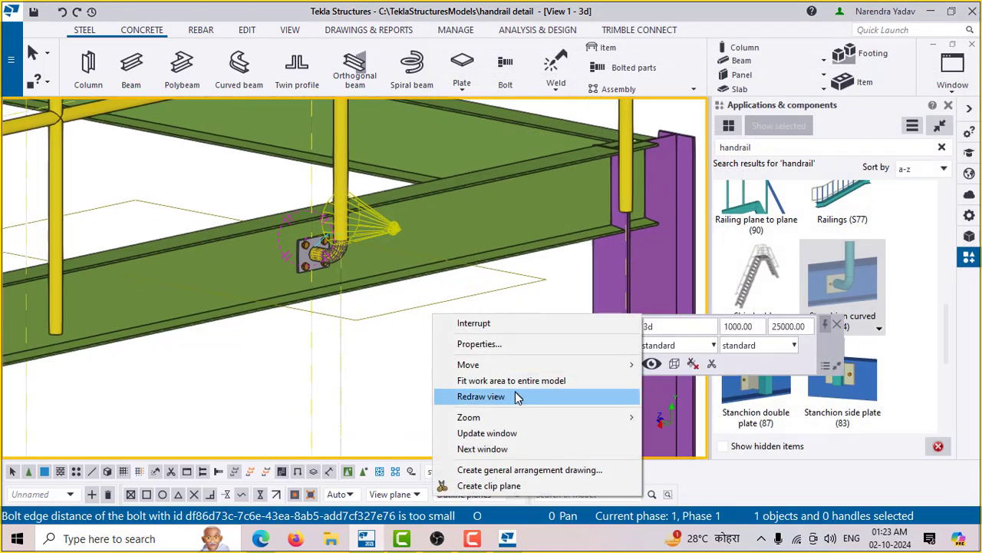
{"action": "left_click", "coordinate": [461, 395]}
{"action": "scroll", "coordinate": [390, 254], "scroll_direction": "up", "scroll_amount": 3}
{"action": "middle_click_drag", "start_coordinate": [476, 273], "coordinate": [389, 254], "text": "ctrl"}
{"action": "scroll", "coordinate": [268, 283], "scroll_direction": "up", "scroll_amount": 5}
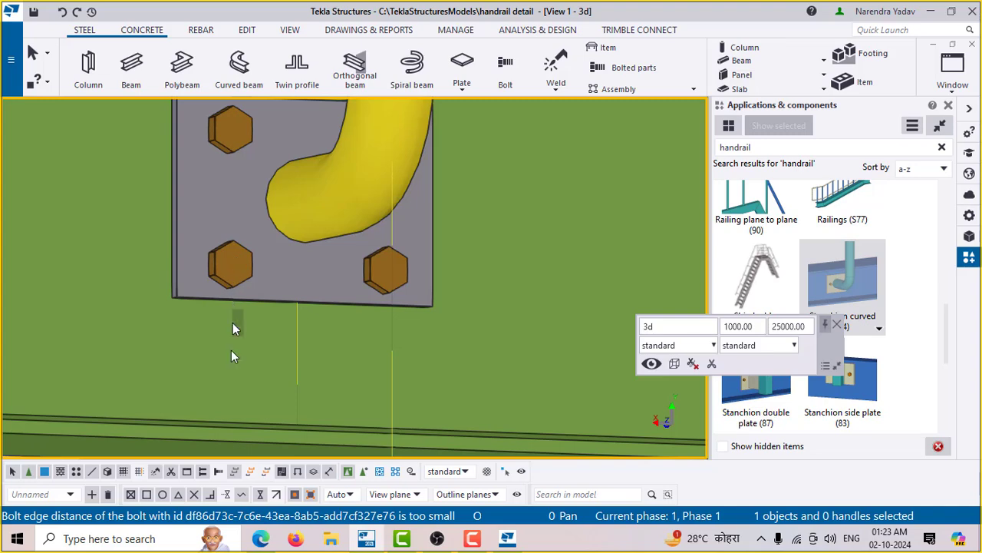
{"action": "scroll", "coordinate": [234, 356], "scroll_direction": "down", "scroll_amount": 3}
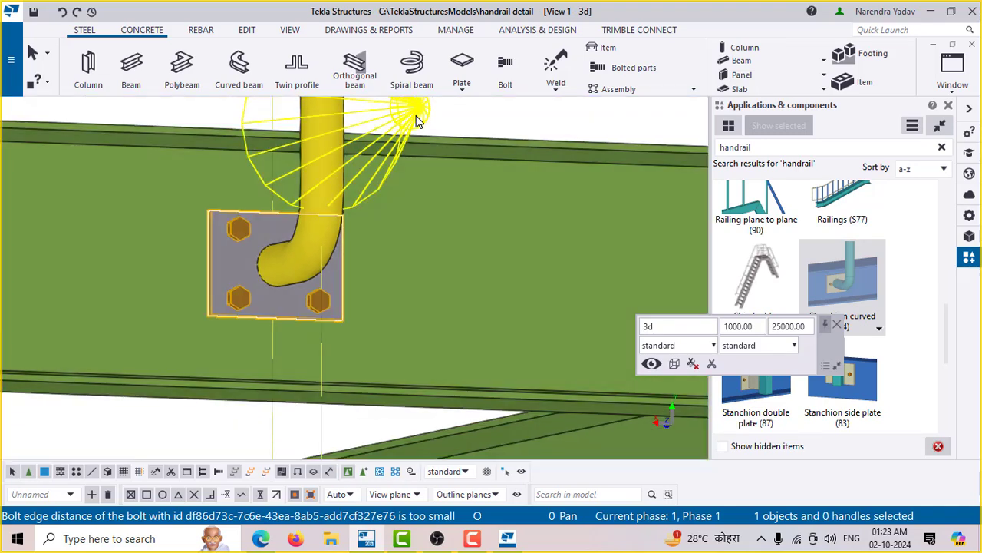
Step: Reopen the curved stanchion connection's settings, set the horizontal bolt spacing to 80 mm and modify it
{"action": "double_click", "coordinate": [419, 121]}
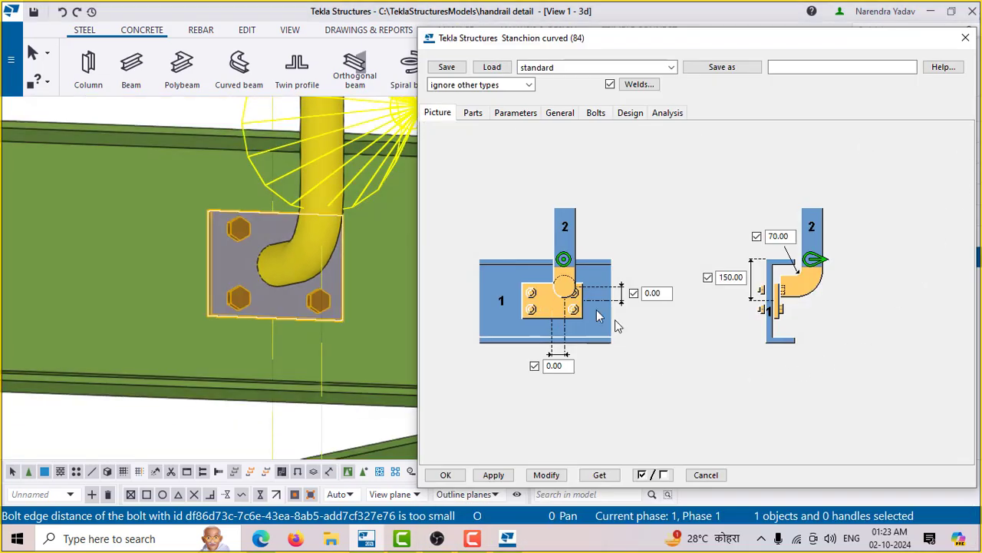
{"action": "left_click", "coordinate": [596, 113]}
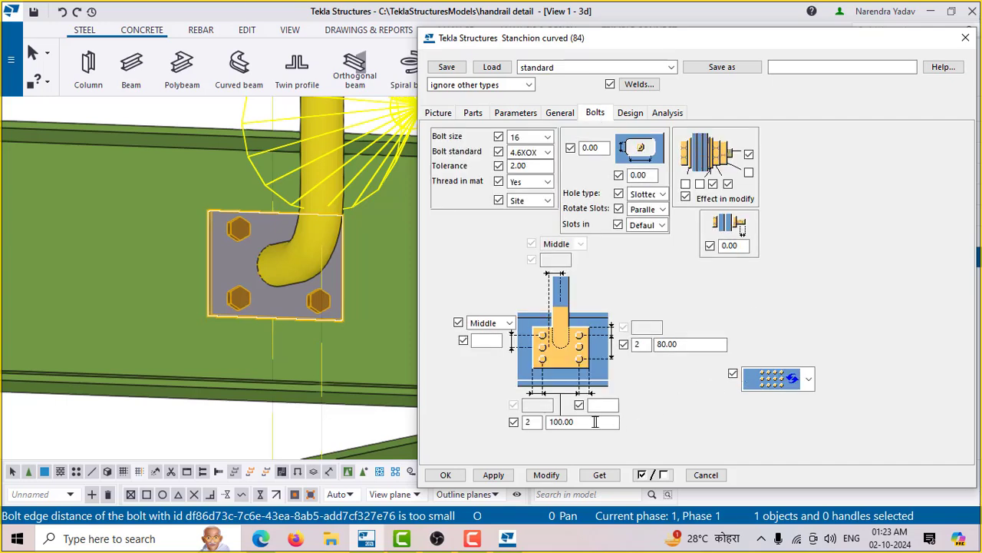
{"action": "double_click", "coordinate": [595, 422]}
{"action": "type", "text": "80"}
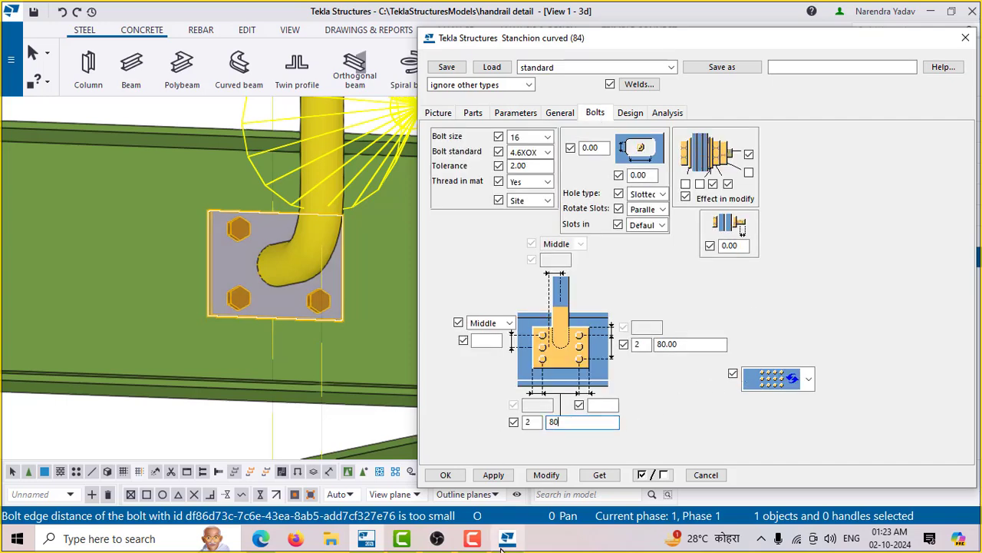
{"action": "left_click", "coordinate": [546, 474]}
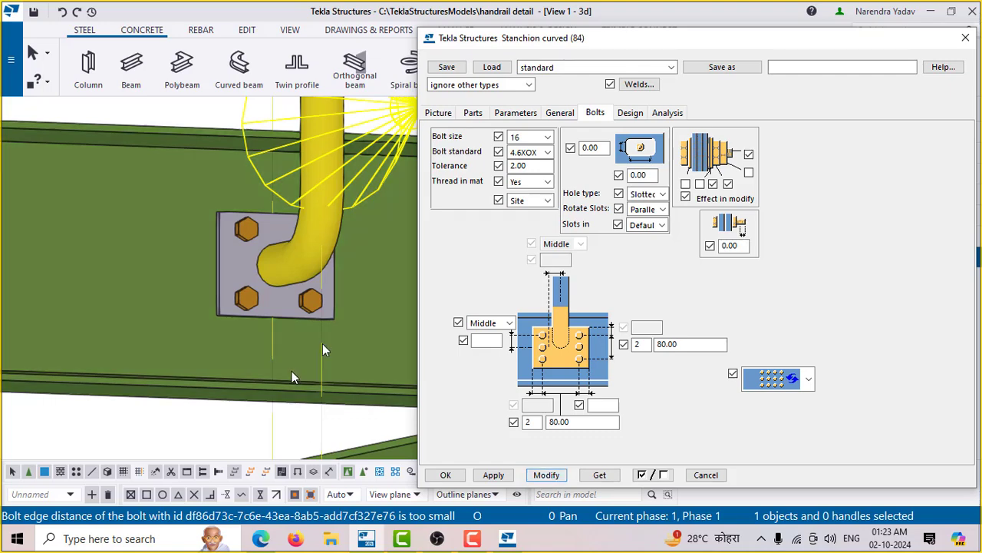
Step: Change the connection's bolt size to 12 and modify it
{"action": "double_click", "coordinate": [667, 344]}
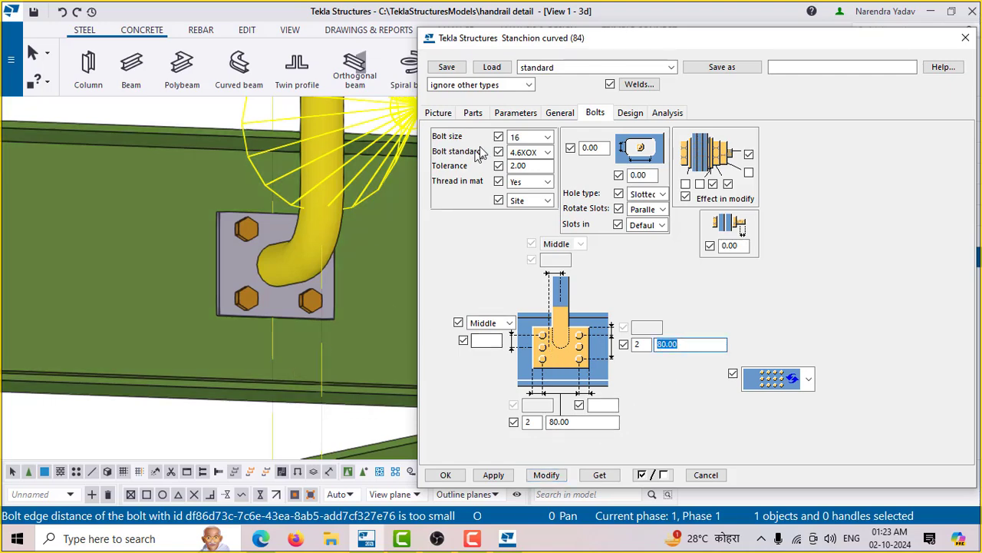
{"action": "left_click", "coordinate": [530, 137]}
{"action": "left_click", "coordinate": [528, 173]}
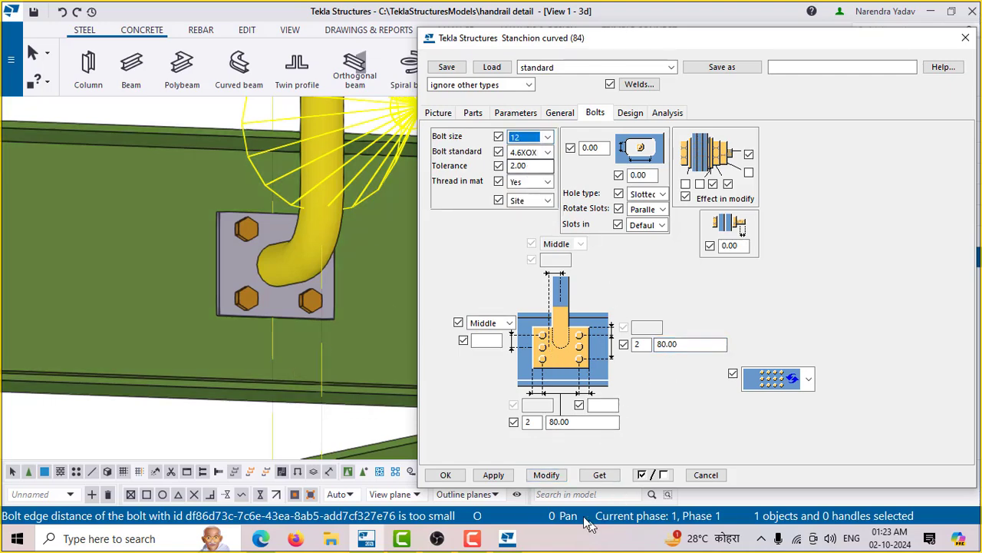
{"action": "left_click", "coordinate": [546, 474]}
{"action": "scroll", "coordinate": [405, 175], "scroll_direction": "down", "scroll_amount": 2}
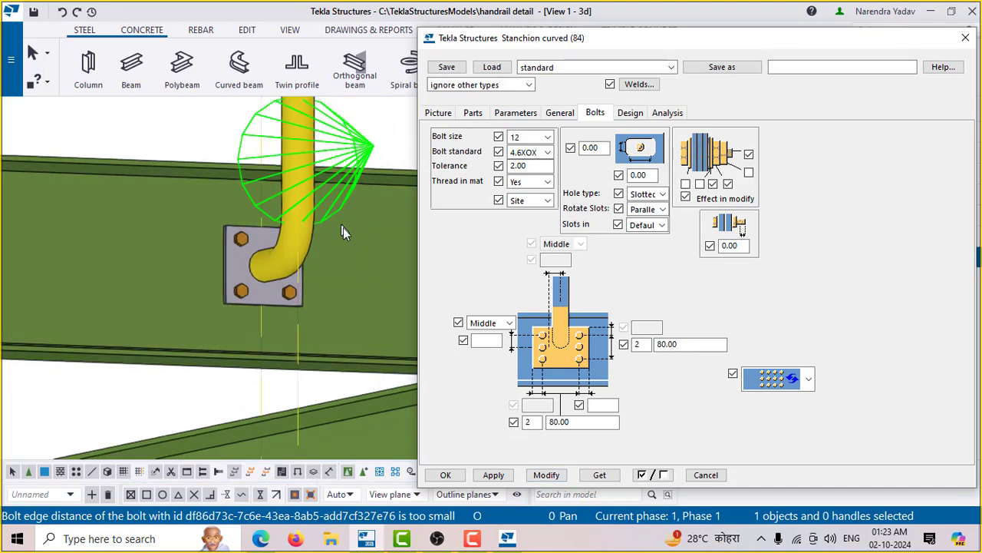
Step: Check the curved stanchion's plate and bolts from both sides and accept the connection settings
{"action": "middle_click_drag", "start_coordinate": [342, 282], "coordinate": [339, 308]}
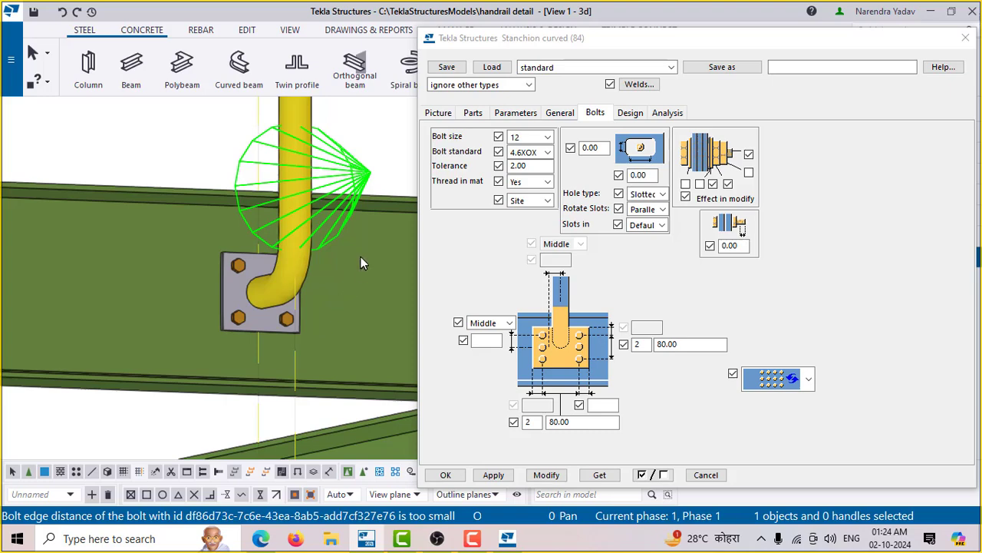
{"action": "middle_click_drag", "start_coordinate": [361, 263], "coordinate": [376, 320], "text": "ctrl"}
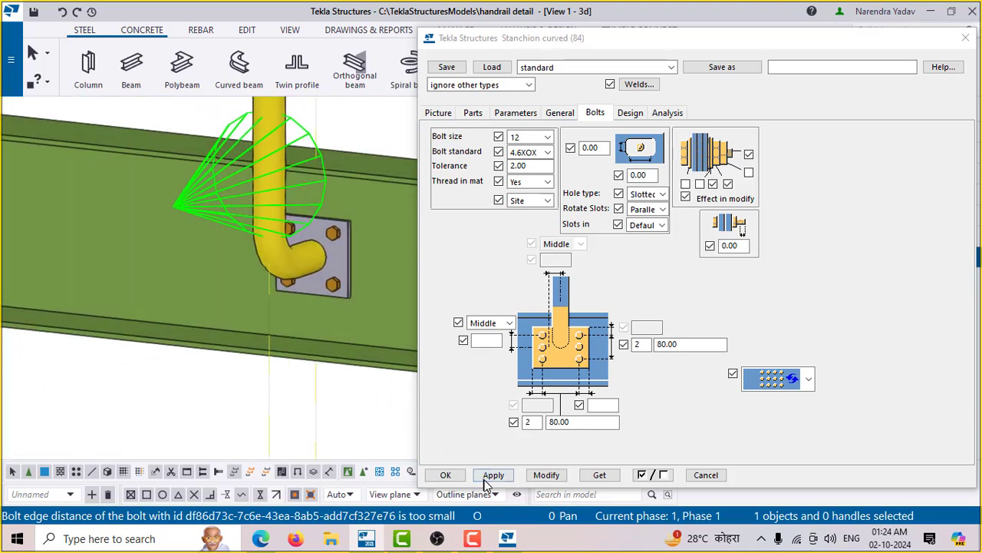
{"action": "left_click", "coordinate": [446, 474]}
Step: Add a Stanchion double plate (87) connection between the edge beam and the handrail post next to the curved stanchion
{"action": "scroll", "coordinate": [417, 289], "scroll_direction": "down", "scroll_amount": 5}
{"action": "middle_click_drag", "start_coordinate": [406, 371], "coordinate": [637, 366], "text": "ctrl"}
{"action": "middle_click_drag", "start_coordinate": [554, 360], "coordinate": [655, 305]}
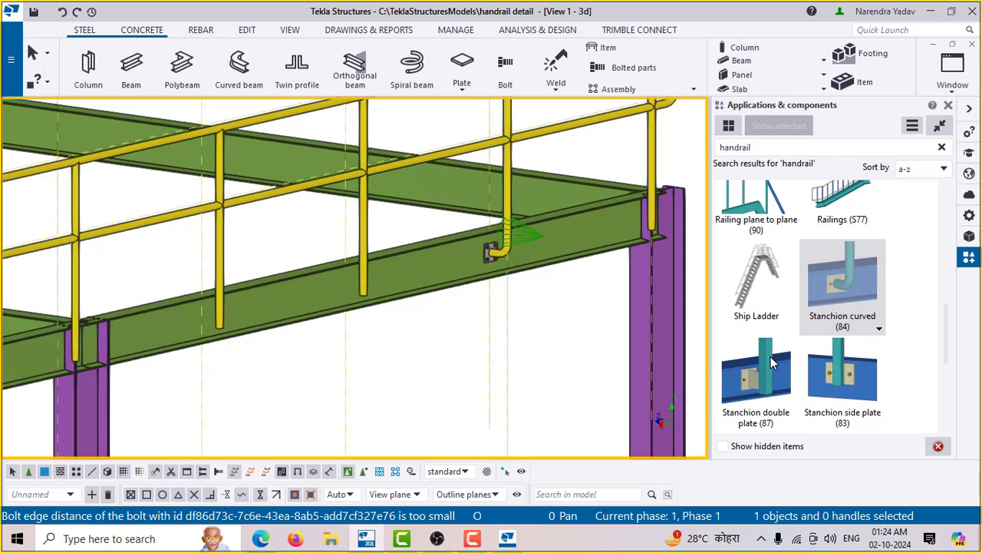
{"action": "left_click", "coordinate": [763, 390]}
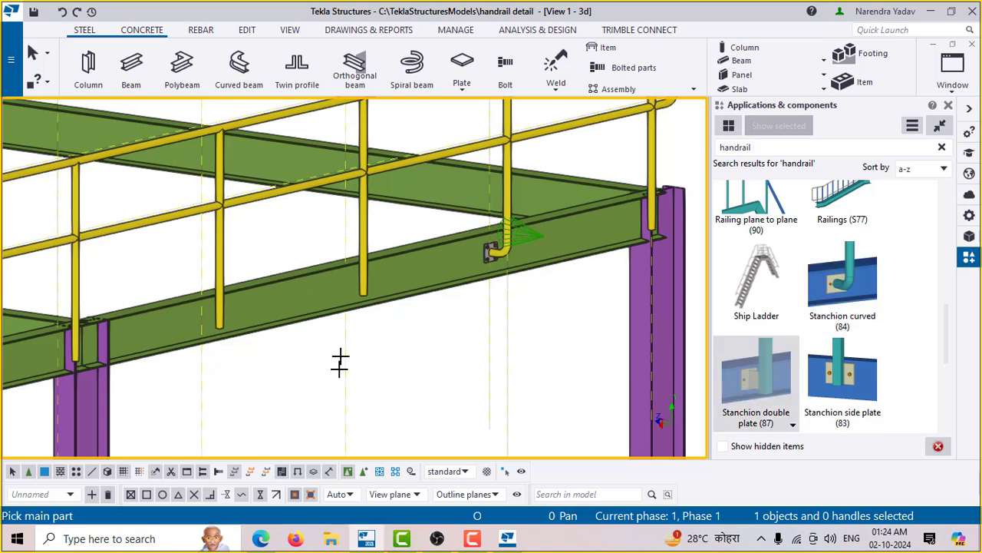
{"action": "middle_click_drag", "start_coordinate": [361, 307], "coordinate": [476, 287]}
{"action": "scroll", "coordinate": [476, 287], "scroll_direction": "up", "scroll_amount": 5}
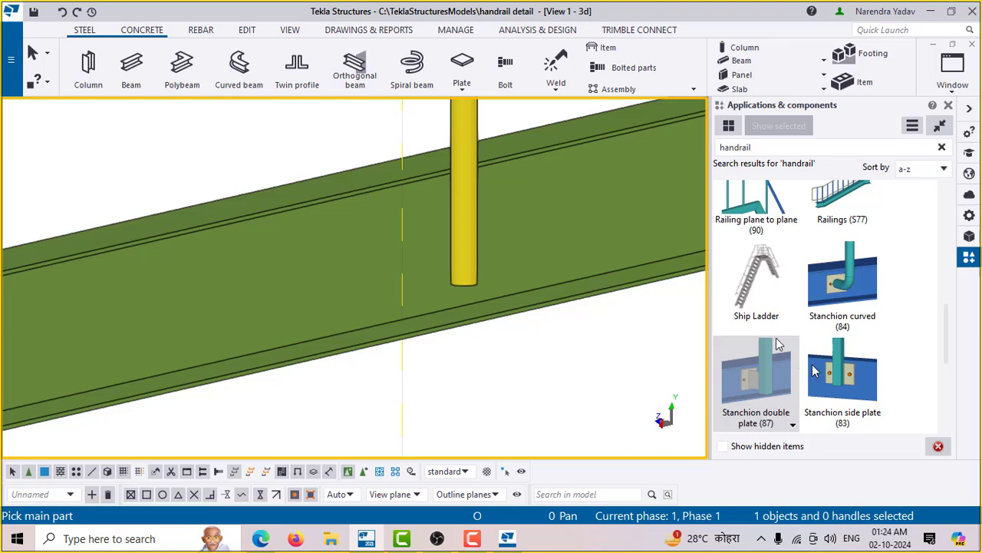
{"action": "left_click", "coordinate": [370, 233]}
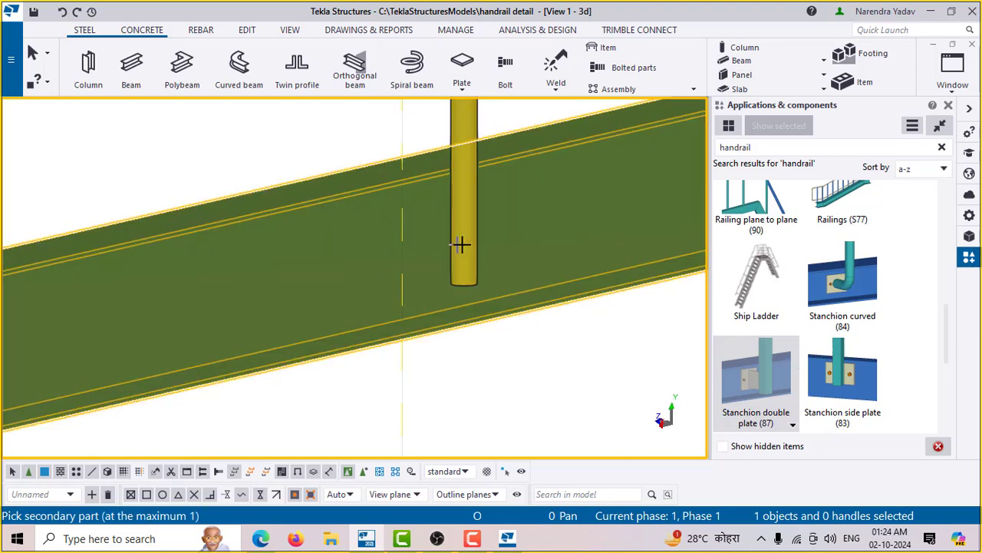
{"action": "left_click", "coordinate": [467, 241]}
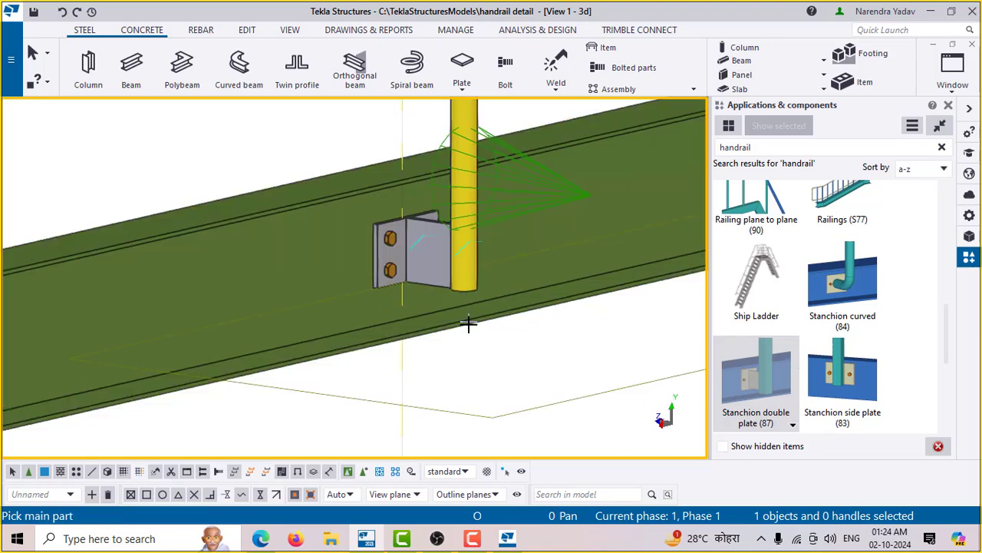
Step: Examine the double plate connection's plates, bolts and pipe end up close from several directions
{"action": "middle_click_drag", "start_coordinate": [500, 343], "coordinate": [283, 352], "text": "ctrl"}
{"action": "middle_click_drag", "start_coordinate": [255, 307], "coordinate": [583, 428]}
{"action": "scroll", "coordinate": [468, 219], "scroll_direction": "up", "scroll_amount": 3}
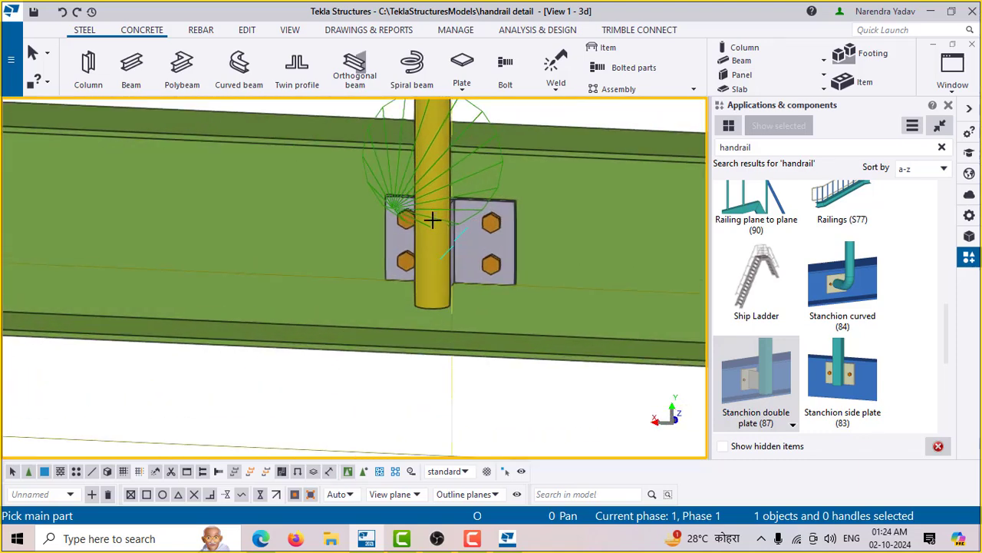
{"action": "middle_click_drag", "start_coordinate": [481, 311], "coordinate": [414, 322], "text": "ctrl"}
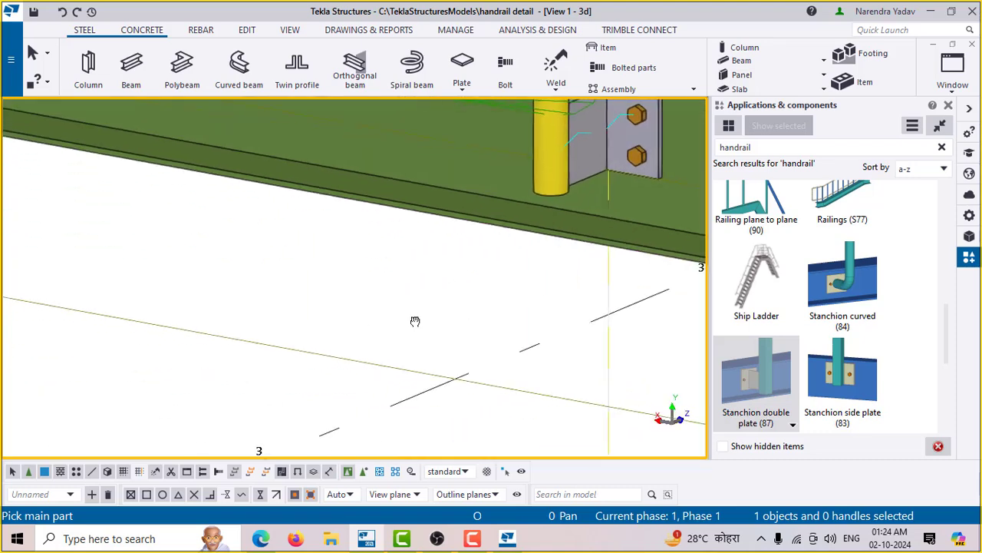
{"action": "middle_click_drag", "start_coordinate": [638, 254], "coordinate": [489, 366]}
{"action": "scroll", "coordinate": [472, 223], "scroll_direction": "up", "scroll_amount": 2}
{"action": "scroll", "coordinate": [449, 185], "scroll_direction": "up", "scroll_amount": 2}
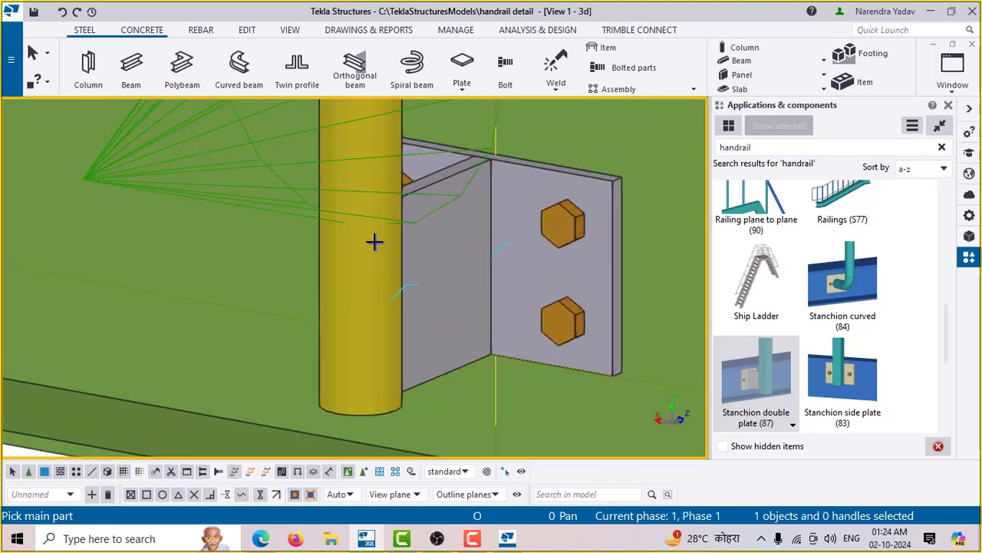
{"action": "scroll", "coordinate": [369, 269], "scroll_direction": "down", "scroll_amount": 5}
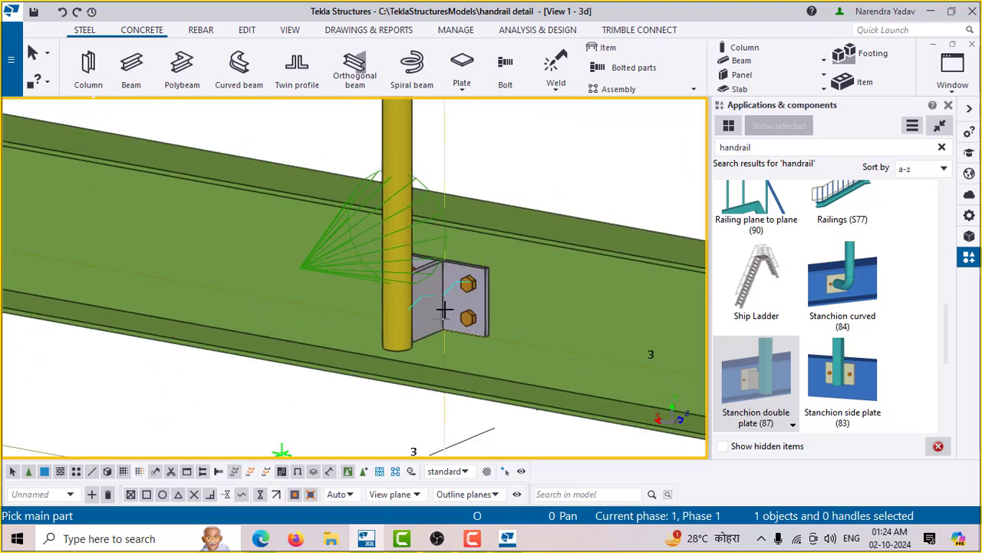
Step: Stop placing connections and open the new double plate connection's settings, keeping the connection visible beside them
{"action": "right_click", "coordinate": [472, 189]}
{"action": "left_click", "coordinate": [493, 199]}
{"action": "scroll", "coordinate": [476, 265], "scroll_direction": "down", "scroll_amount": 3}
{"action": "middle_click_drag", "start_coordinate": [418, 300], "coordinate": [530, 274], "text": "ctrl"}
{"action": "double_click", "coordinate": [530, 274]}
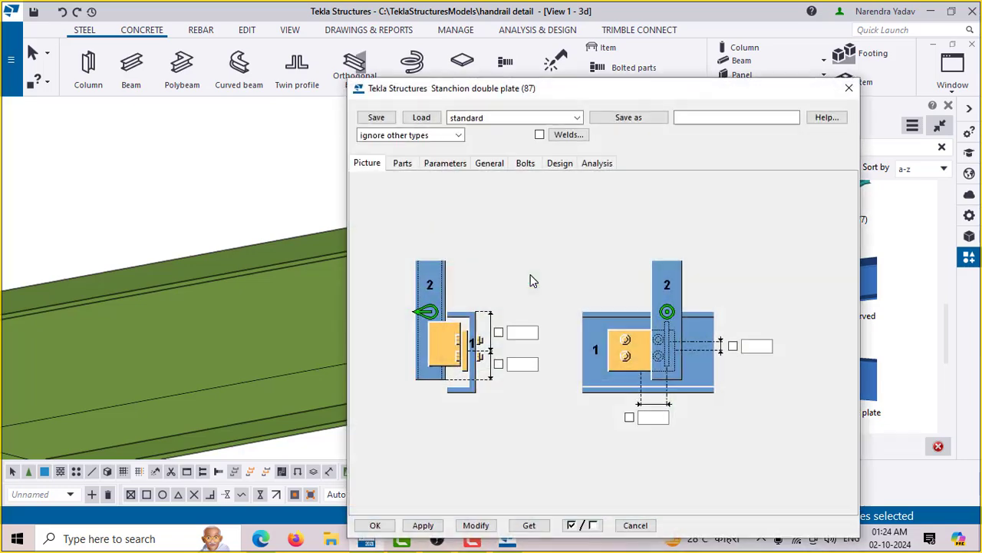
{"action": "left_click_drag", "start_coordinate": [623, 94], "coordinate": [850, 72]}
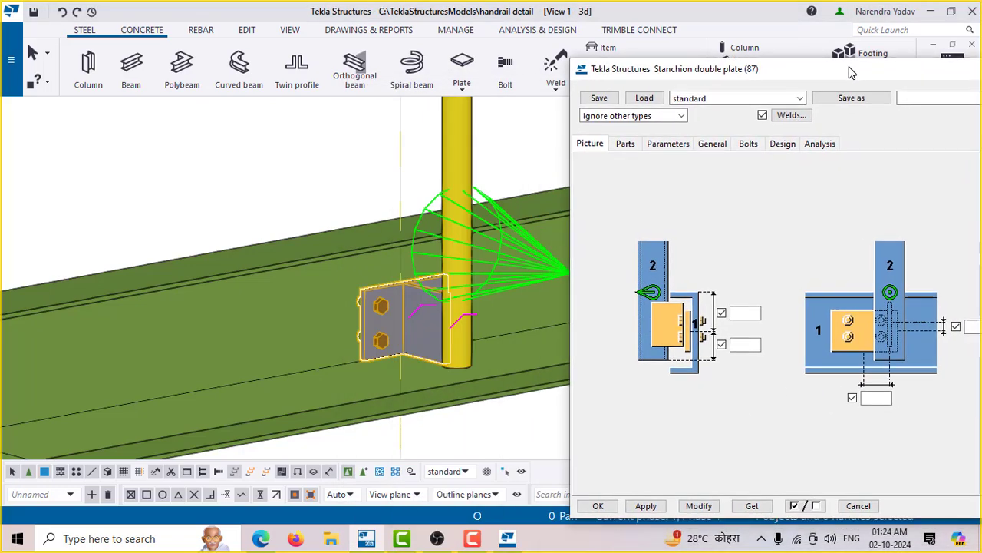
Step: Try a 100 mm vertical distance from the beam's top to the plate centre and modify the connection
{"action": "left_click", "coordinate": [749, 314]}
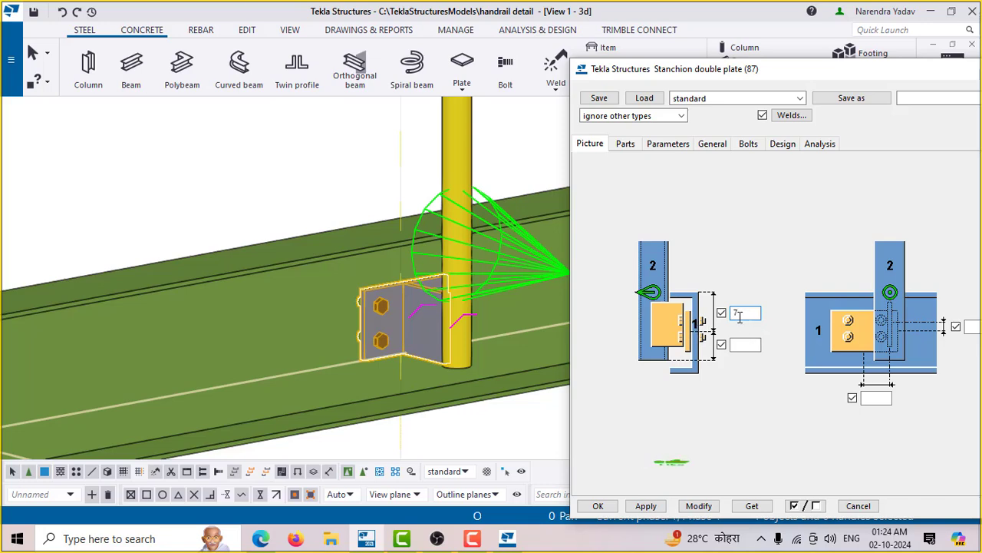
{"action": "type", "text": "100"}
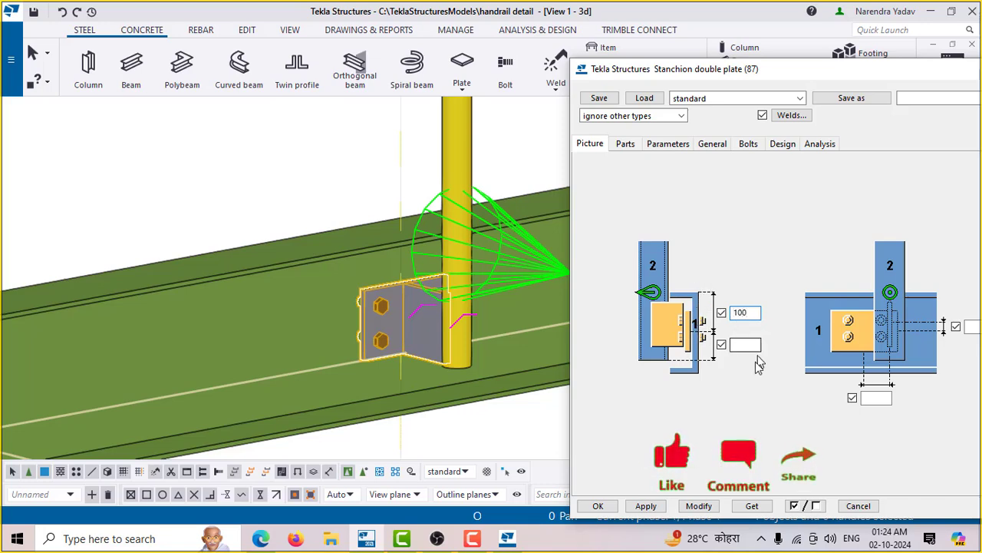
{"action": "left_click", "coordinate": [699, 506]}
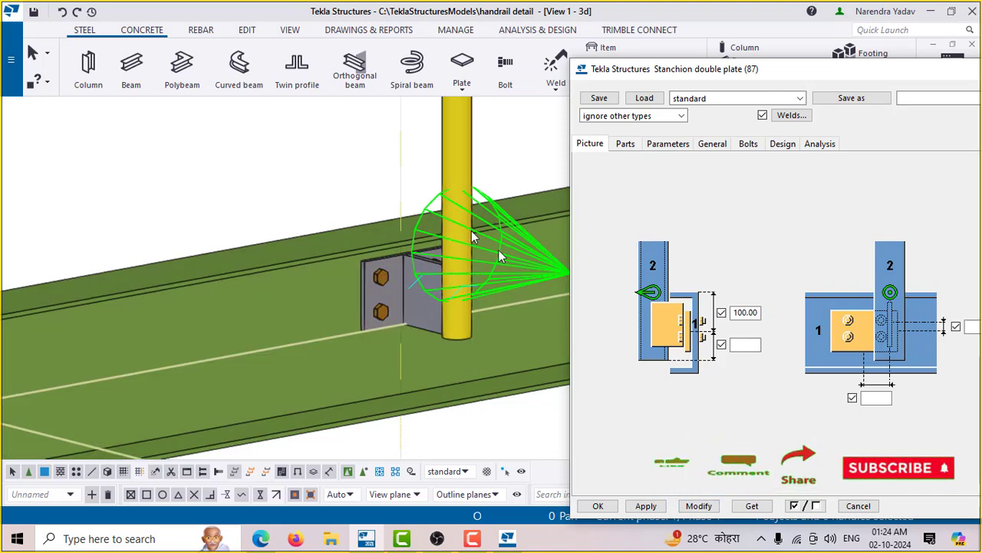
Step: Set the vertical distance from the beam's top to the plate centre to 150 mm and modify the connection
{"action": "left_click_drag", "start_coordinate": [760, 313], "coordinate": [620, 321]}
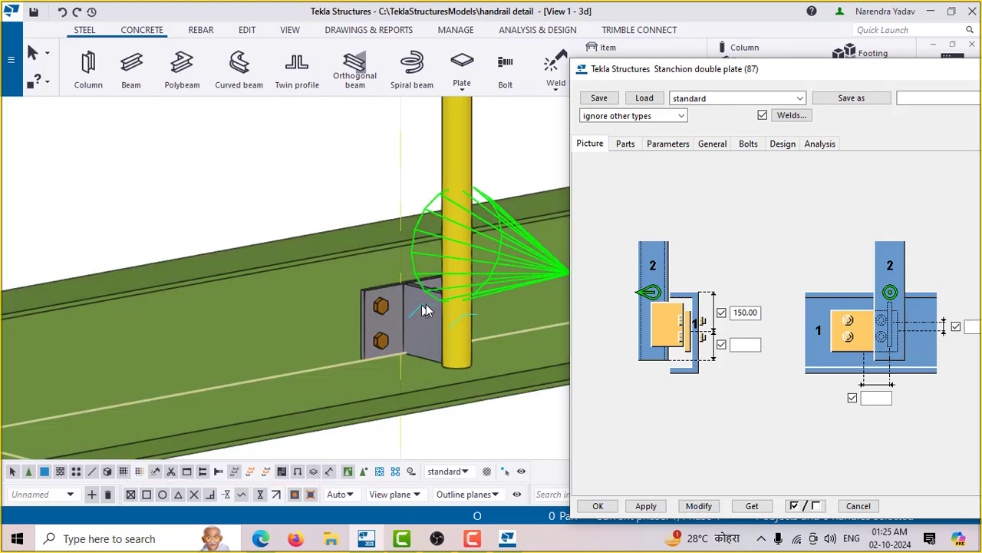
{"action": "middle_click_drag", "start_coordinate": [456, 349], "coordinate": [435, 314]}
{"action": "scroll", "coordinate": [364, 298], "scroll_direction": "down", "scroll_amount": 2}
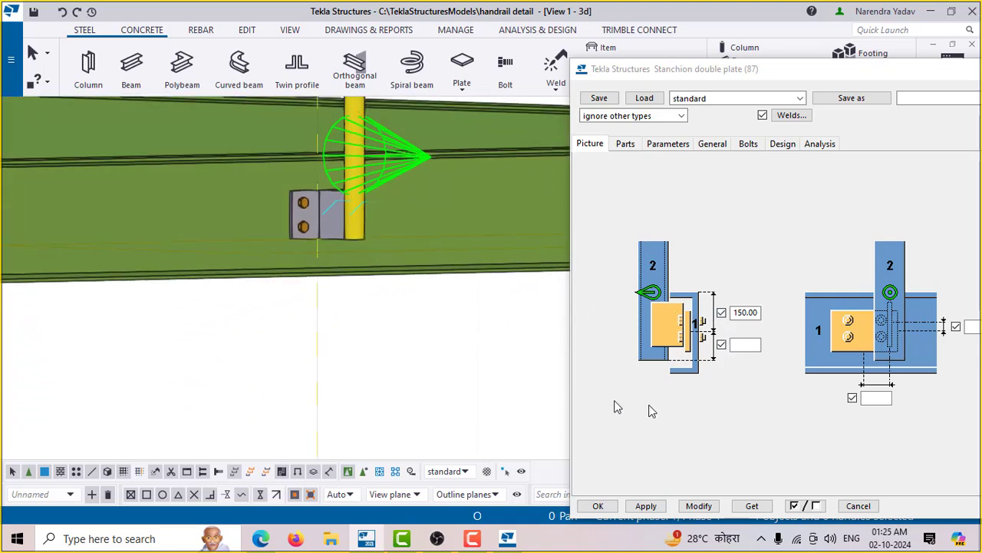
Step: Set the connection plate thickness to 10 mm and the bearing plate thickness to 8 mm, and modify the connection
{"action": "left_click", "coordinate": [634, 144]}
{"action": "left_click", "coordinate": [685, 180]}
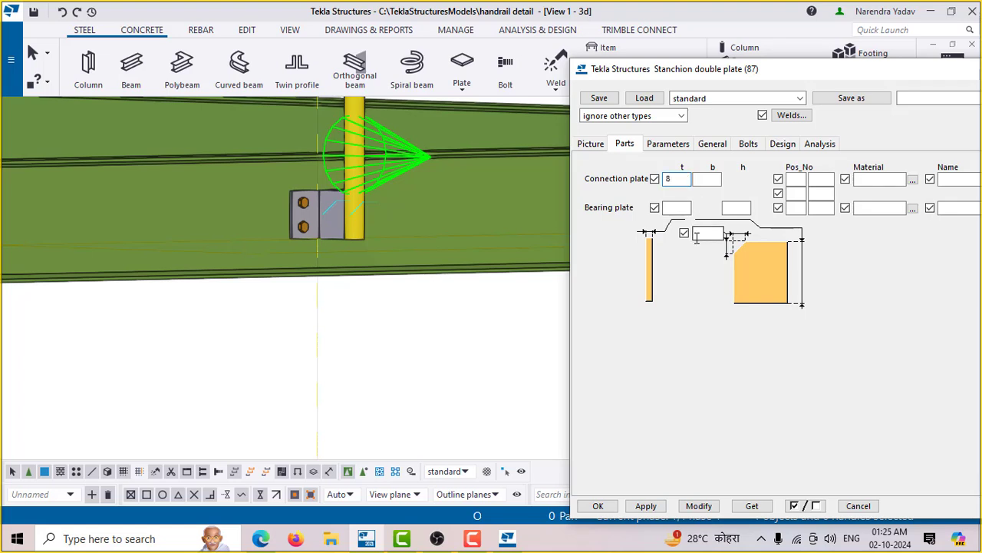
{"action": "left_click", "coordinate": [679, 209]}
{"action": "double_click", "coordinate": [679, 179]}
{"action": "left_click", "coordinate": [689, 506]}
{"action": "scroll", "coordinate": [415, 290], "scroll_direction": "down", "scroll_amount": 3}
{"action": "middle_click_drag", "start_coordinate": [479, 299], "coordinate": [321, 347], "text": "ctrl"}
Step: Set the double plate connection's bolt size to 12, bolt standard to 4.6XOX and tolerance to 1.50
{"action": "left_click", "coordinate": [748, 143]}
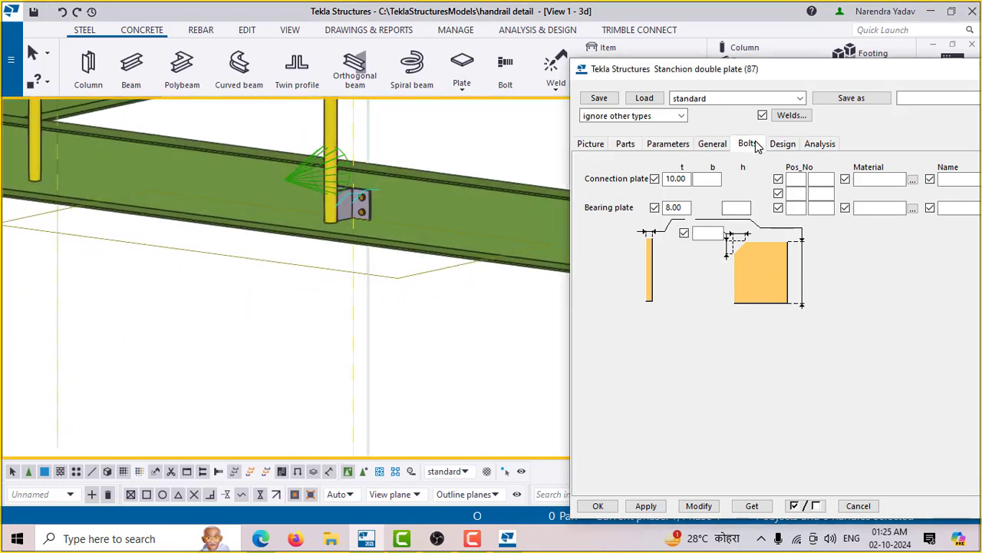
{"action": "left_click", "coordinate": [694, 183]}
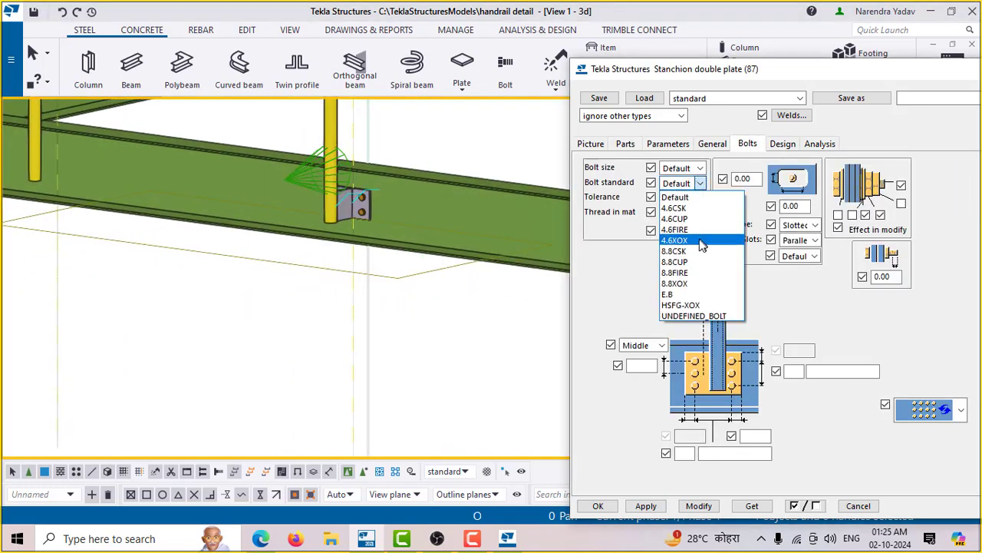
{"action": "left_click", "coordinate": [677, 197]}
{"action": "left_click", "coordinate": [697, 169]}
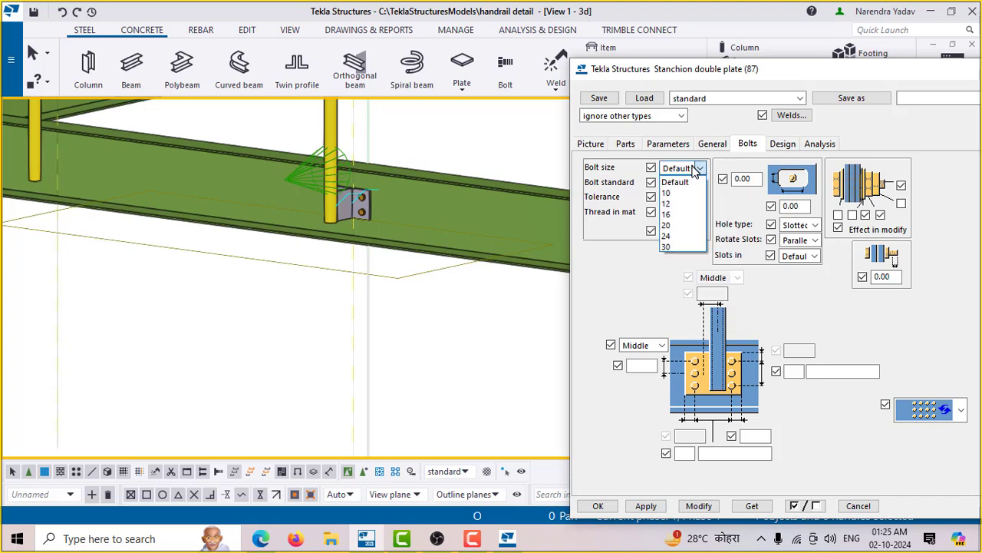
{"action": "left_click", "coordinate": [680, 203]}
{"action": "left_click", "coordinate": [681, 198]}
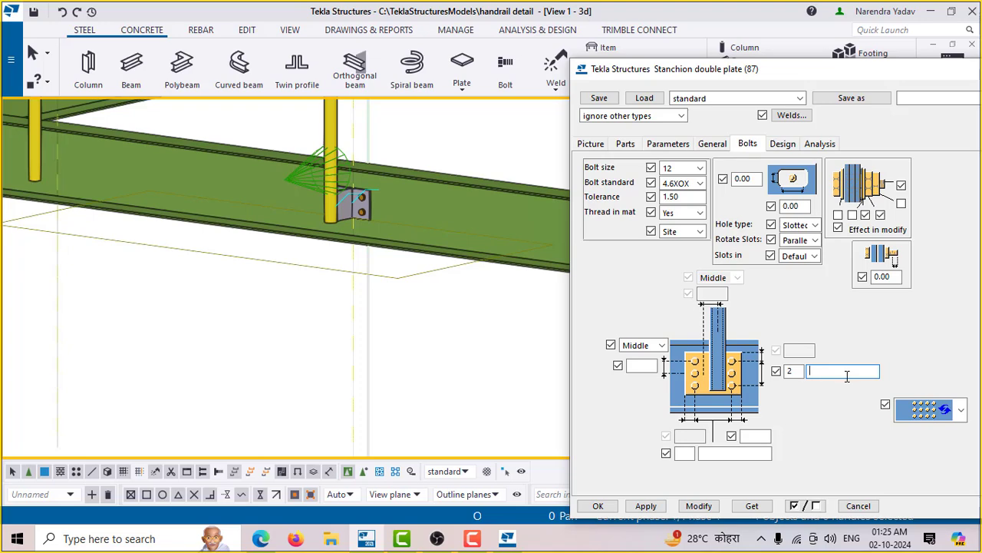
Step: Set two bolts at 90 mm spacing both vertically and horizontally, and modify the connection
{"action": "left_click", "coordinate": [691, 455]}
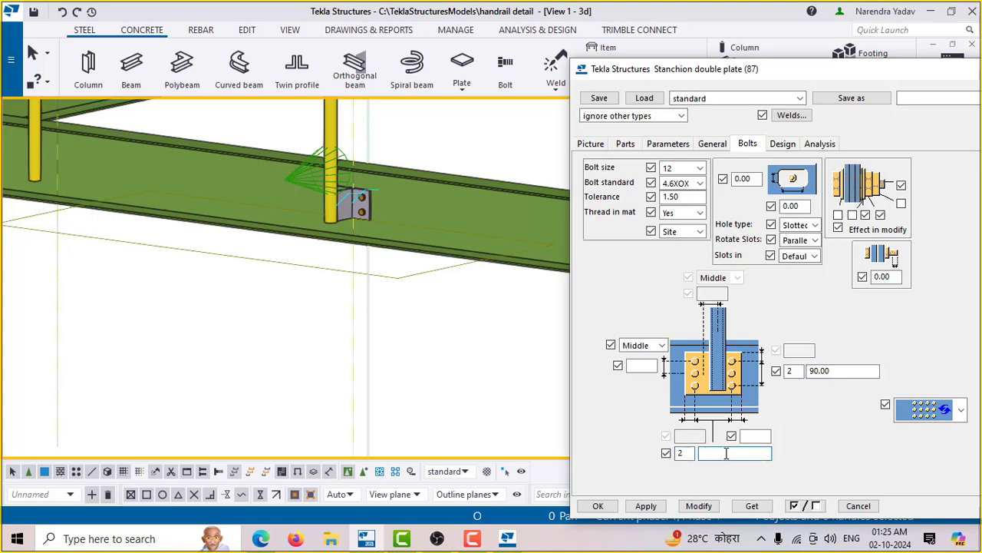
{"action": "left_click", "coordinate": [700, 506]}
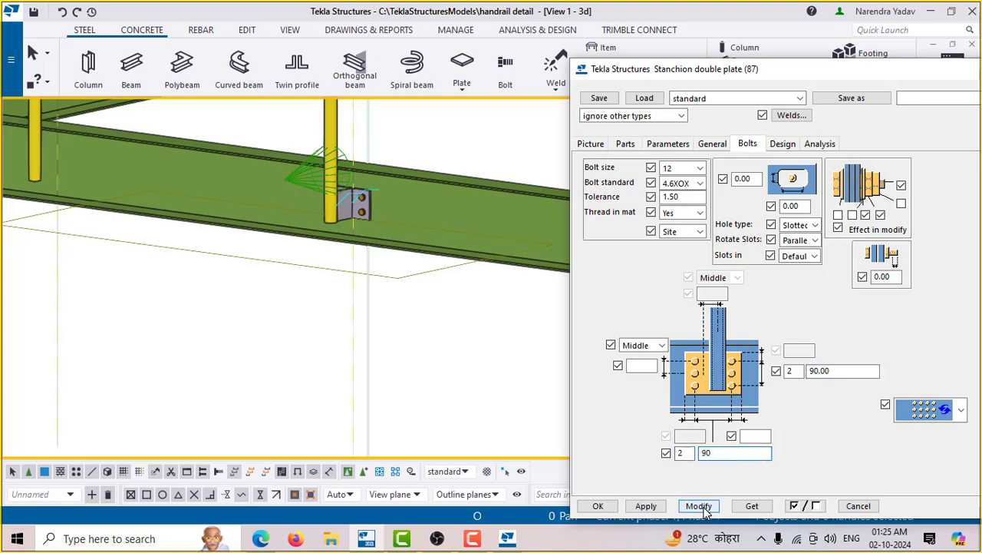
{"action": "scroll", "coordinate": [358, 204], "scroll_direction": "up", "scroll_amount": 3}
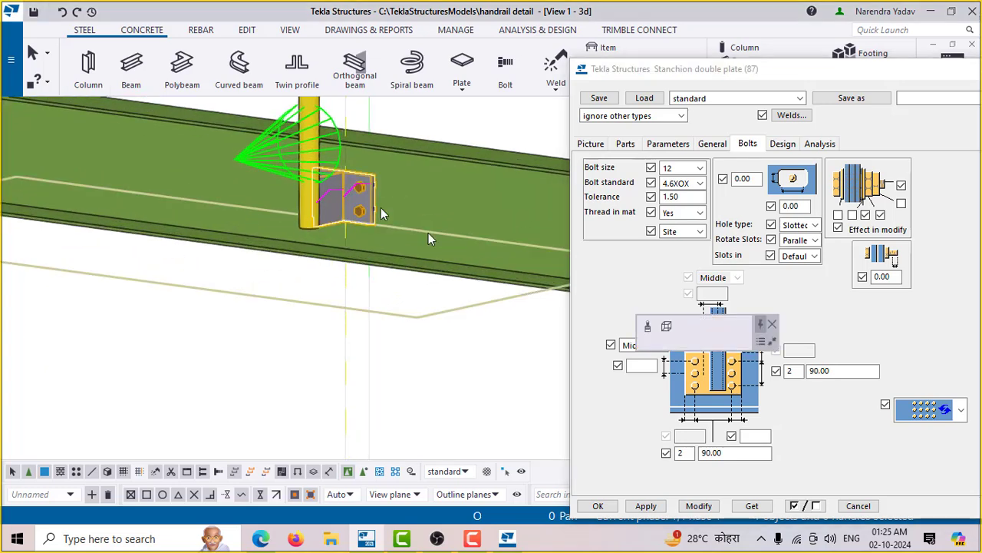
{"action": "left_click", "coordinate": [699, 505]}
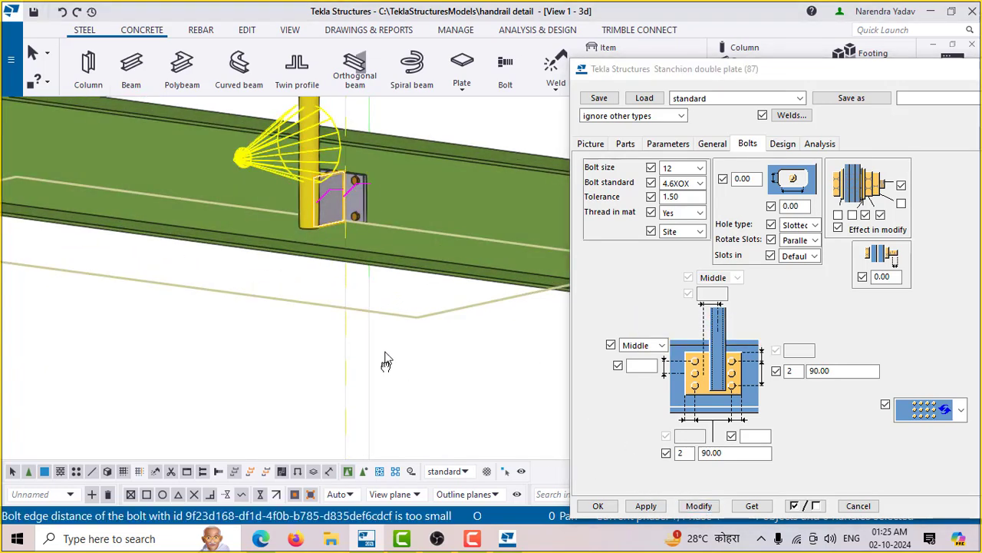
Step: Inspect the bolt layout up close, set the horizontal bolt spacing to 120 mm and modify the connection
{"action": "middle_click_drag", "start_coordinate": [386, 361], "coordinate": [493, 360], "text": "ctrl"}
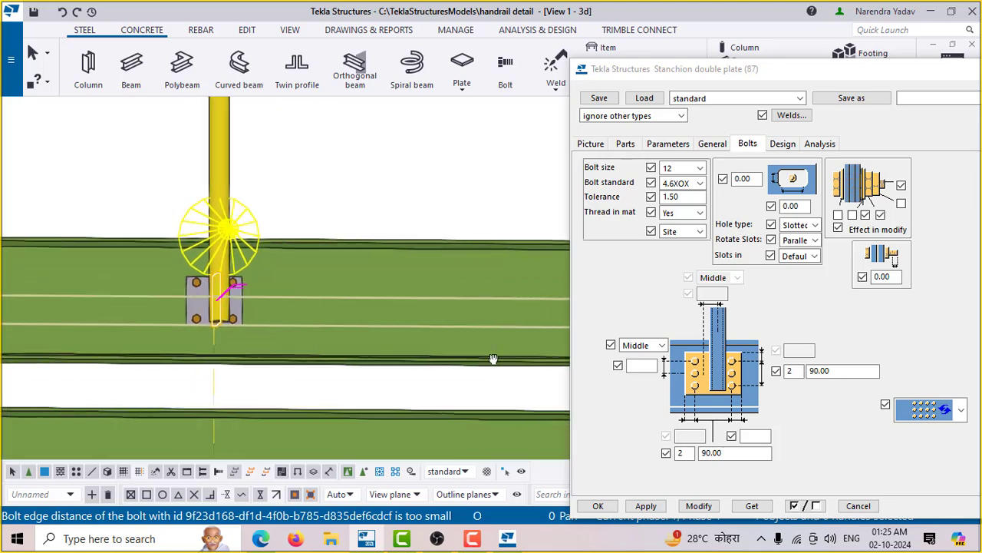
{"action": "scroll", "coordinate": [228, 339], "scroll_direction": "up", "scroll_amount": 5}
{"action": "middle_click_drag", "start_coordinate": [349, 327], "coordinate": [484, 320]}
{"action": "middle_click_drag", "start_coordinate": [307, 233], "coordinate": [184, 188], "text": "ctrl"}
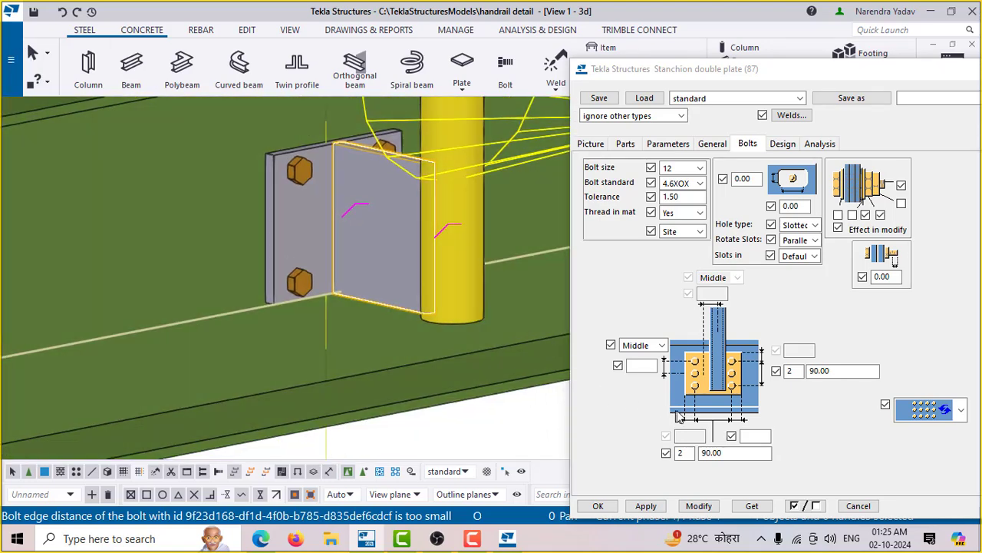
{"action": "double_click", "coordinate": [711, 452]}
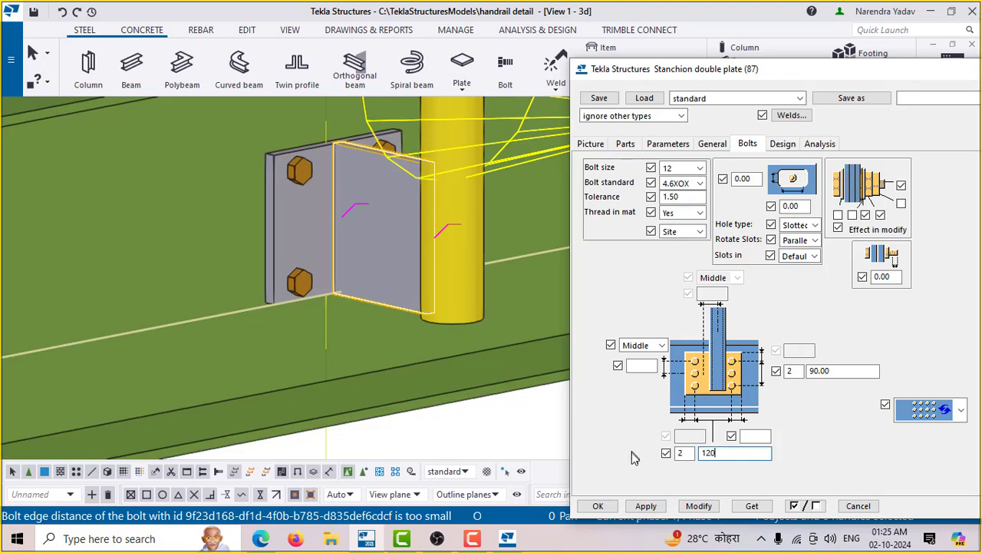
{"action": "left_click", "coordinate": [699, 505]}
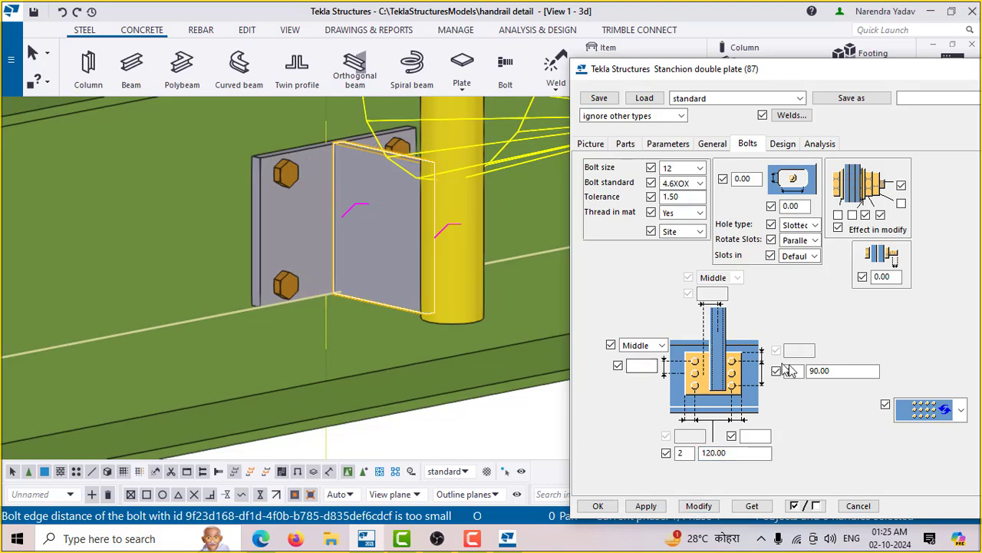
Step: Set the vertical bolt spacing to 70 mm, modify the connection and check it on the handrail post
{"action": "double_click", "coordinate": [842, 372]}
{"action": "type", "text": "70"}
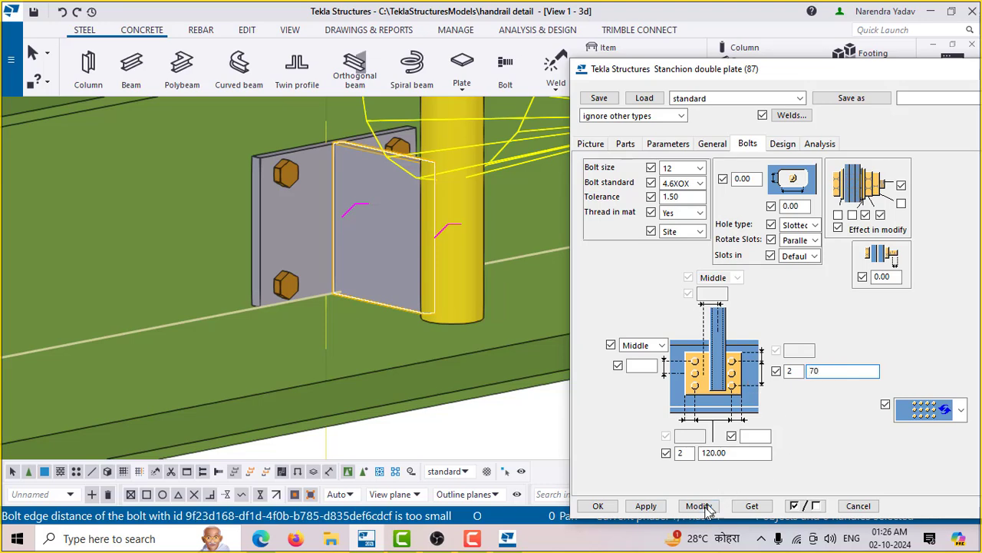
{"action": "left_click", "coordinate": [706, 508]}
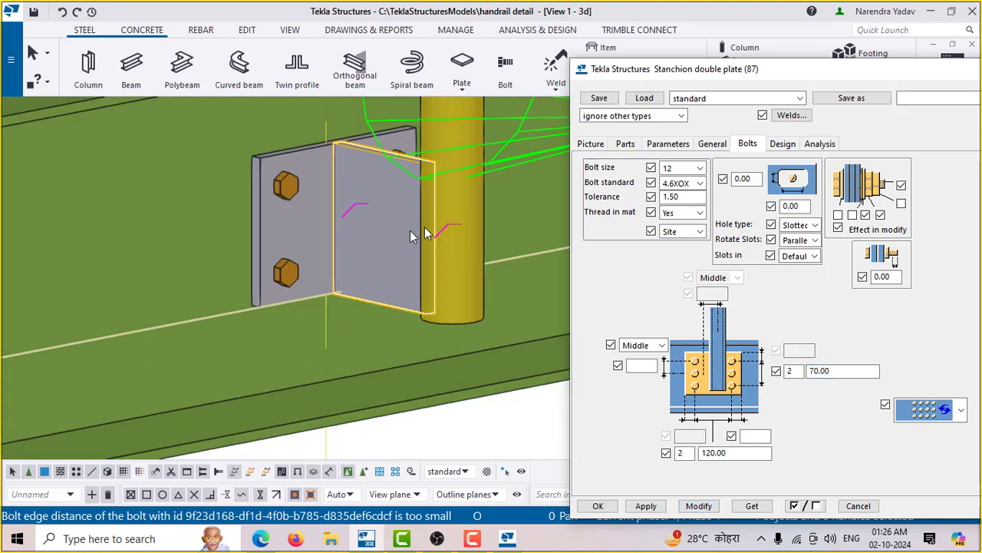
{"action": "scroll", "coordinate": [488, 361], "scroll_direction": "down", "scroll_amount": 4}
{"action": "middle_click_drag", "start_coordinate": [500, 324], "coordinate": [356, 311], "text": "ctrl"}
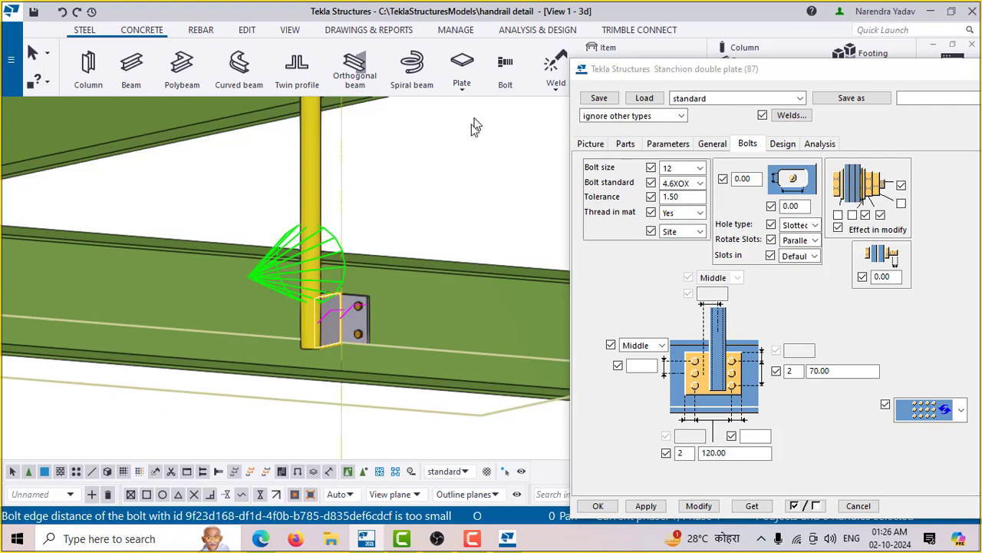
{"action": "scroll", "coordinate": [393, 212], "scroll_direction": "down", "scroll_amount": 5}
{"action": "middle_click_drag", "start_coordinate": [326, 361], "coordinate": [452, 351], "text": "ctrl"}
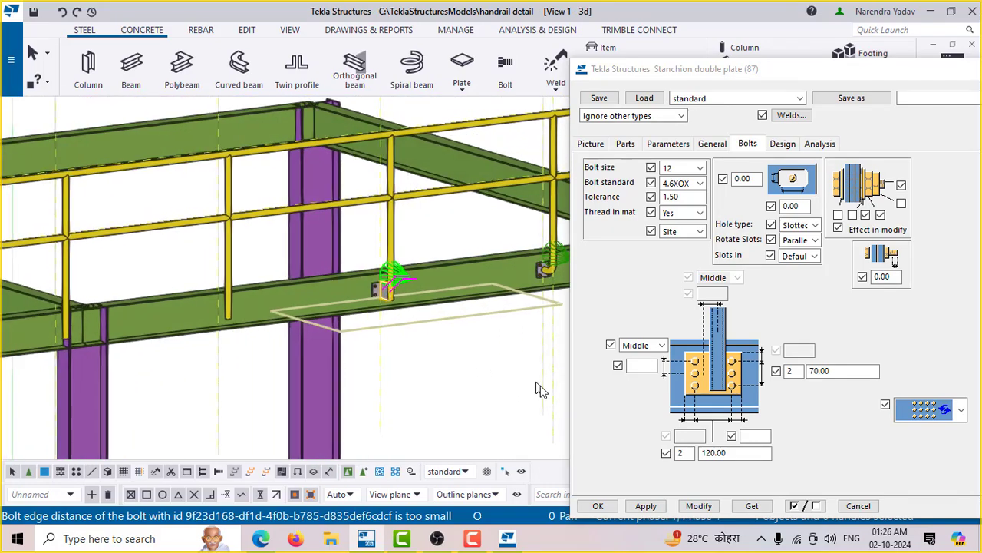
Step: Apply and accept the double plate connection's settings, and inspect its plate on the post from the side
{"action": "left_click", "coordinate": [645, 506]}
{"action": "left_click", "coordinate": [595, 505]}
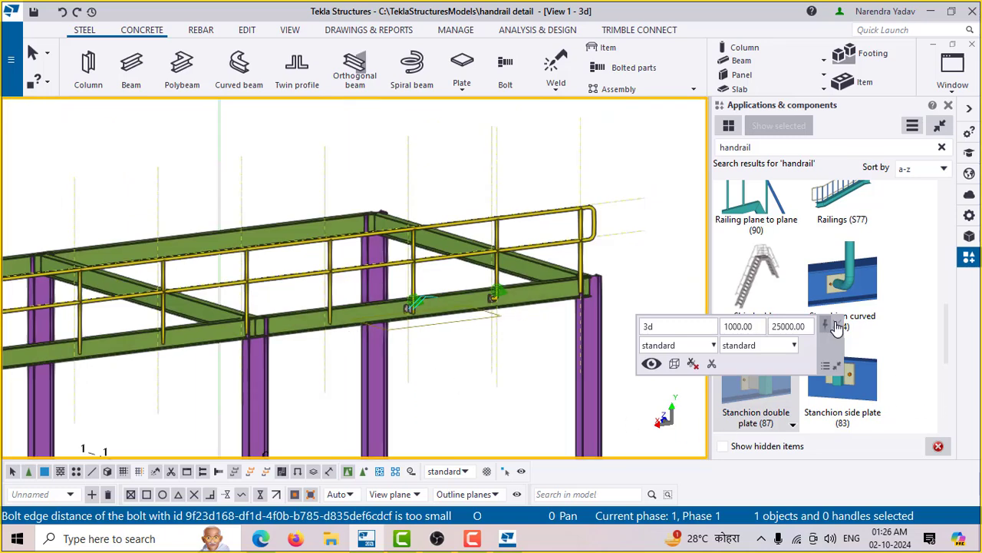
{"action": "scroll", "coordinate": [879, 341], "scroll_direction": "down", "scroll_amount": 3}
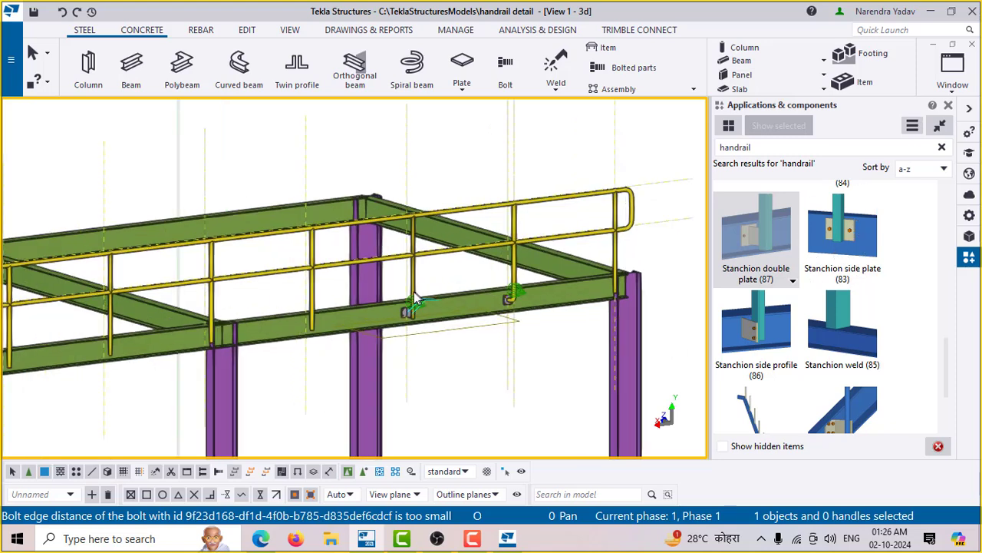
{"action": "scroll", "coordinate": [499, 299], "scroll_direction": "up", "scroll_amount": 5}
{"action": "scroll", "coordinate": [306, 321], "scroll_direction": "down", "scroll_amount": 4}
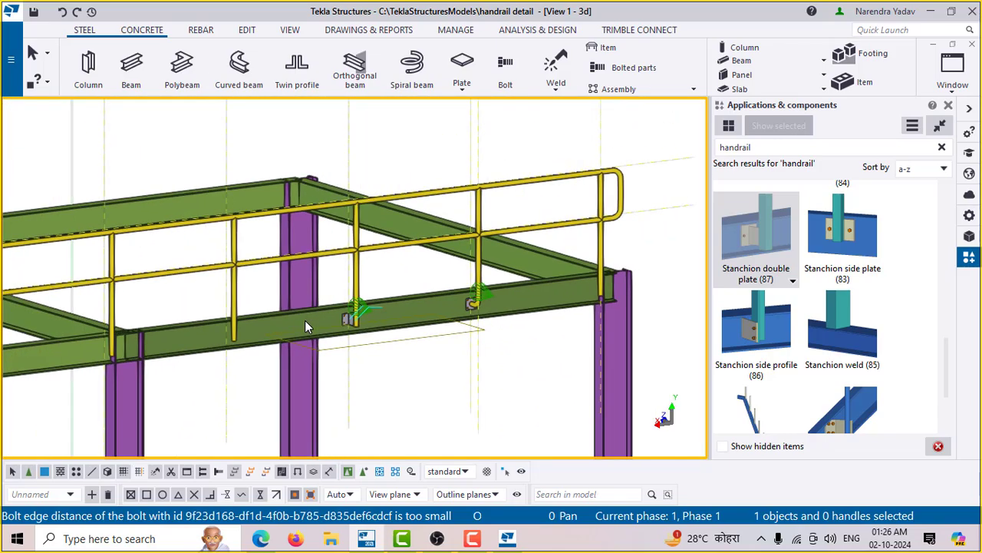
{"action": "middle_click_drag", "start_coordinate": [306, 323], "coordinate": [413, 353], "text": "ctrl"}
{"action": "scroll", "coordinate": [412, 322], "scroll_direction": "up", "scroll_amount": 3}
{"action": "middle_click_drag", "start_coordinate": [412, 316], "coordinate": [505, 403], "text": "ctrl"}
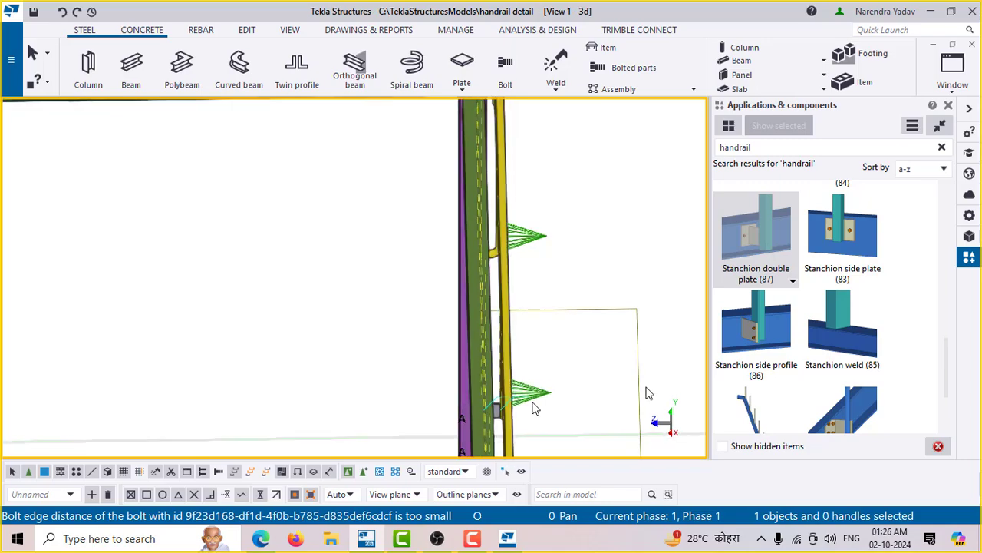
Step: Try a Stanchion side plate (83) connection between the edge beam and the post beside the double plate connection
{"action": "left_click", "coordinate": [850, 233]}
{"action": "scroll", "coordinate": [309, 320], "scroll_direction": "down", "scroll_amount": 2}
{"action": "middle_click_drag", "start_coordinate": [309, 321], "coordinate": [318, 379], "text": "ctrl"}
{"action": "scroll", "coordinate": [292, 407], "scroll_direction": "up", "scroll_amount": 3}
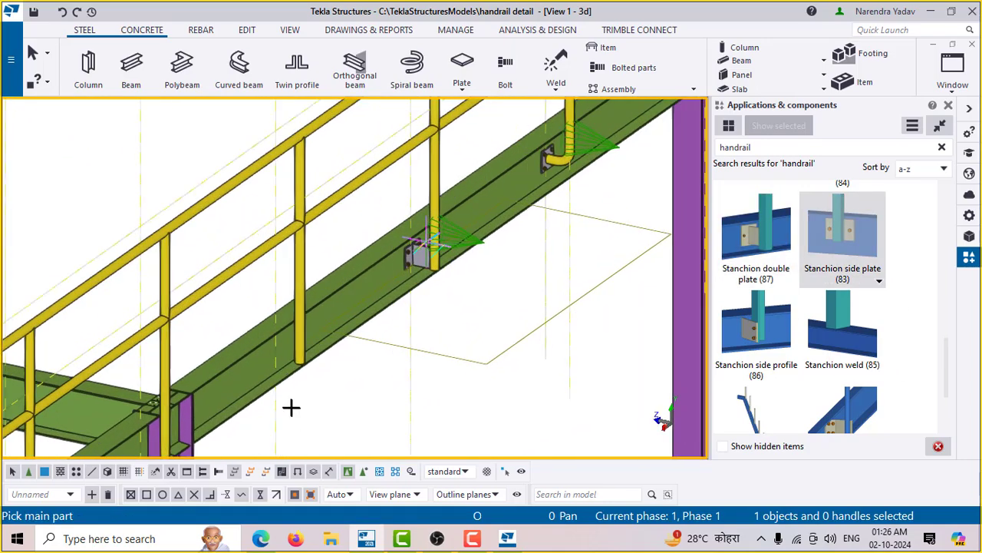
{"action": "scroll", "coordinate": [261, 322], "scroll_direction": "up", "scroll_amount": 5}
{"action": "left_click", "coordinate": [368, 318]}
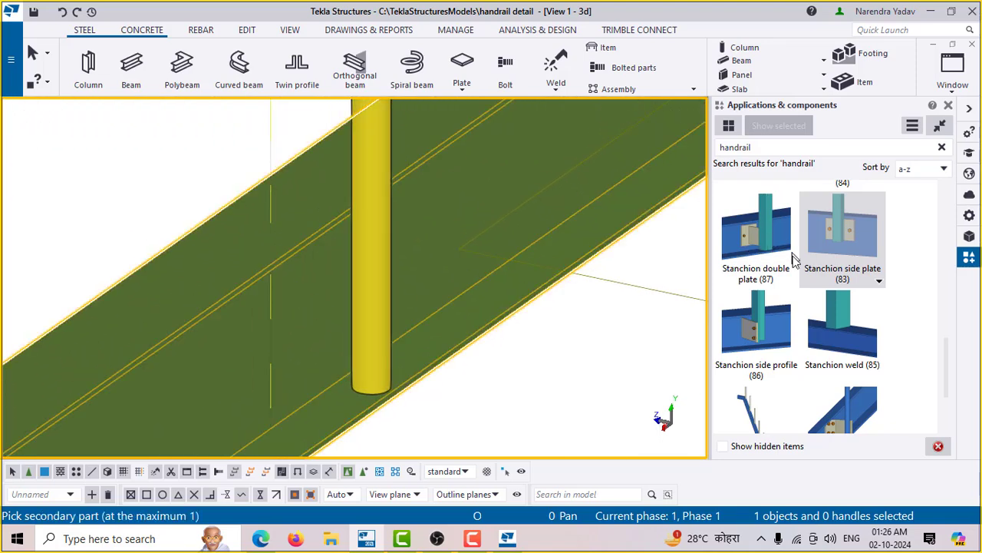
{"action": "left_click", "coordinate": [366, 278]}
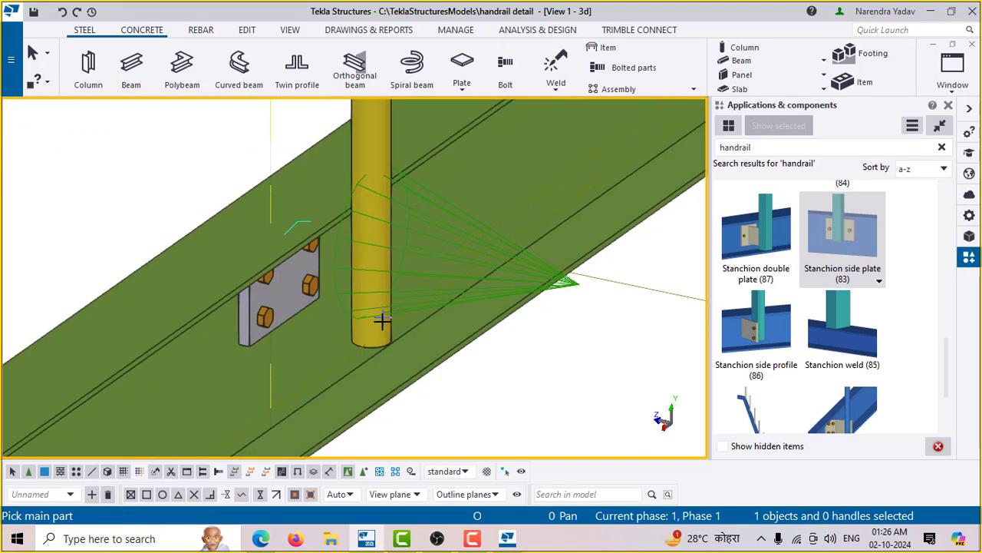
{"action": "scroll", "coordinate": [351, 331], "scroll_direction": "down", "scroll_amount": 1}
{"action": "scroll", "coordinate": [347, 346], "scroll_direction": "down", "scroll_amount": 2}
{"action": "left_click", "coordinate": [339, 236]}
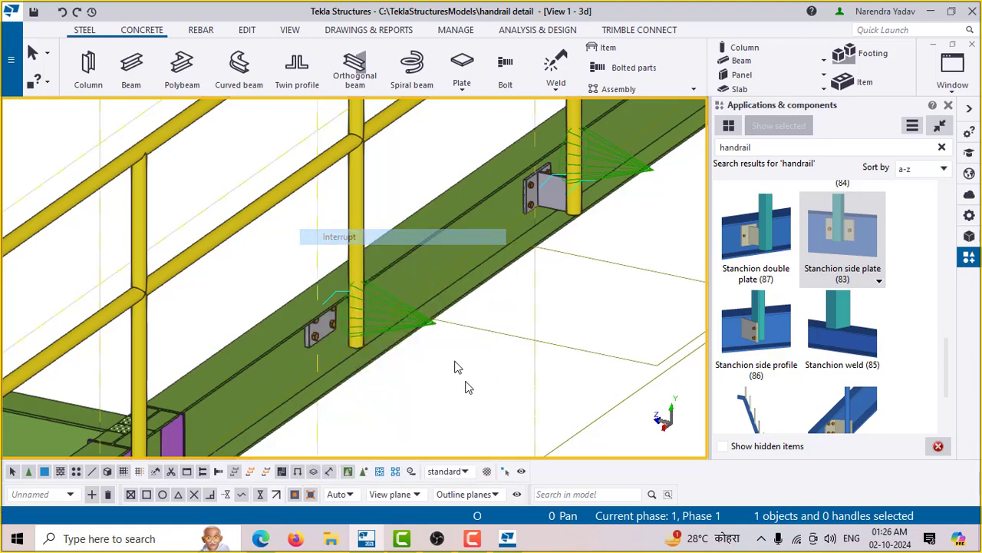
Step: Inspect how the side plate connection sits against the post and delete the connection
{"action": "middle_click_drag", "start_coordinate": [463, 384], "coordinate": [408, 307], "text": "ctrl"}
{"action": "scroll", "coordinate": [408, 307], "scroll_direction": "down", "scroll_amount": 5}
{"action": "scroll", "coordinate": [308, 224], "scroll_direction": "up", "scroll_amount": 5}
{"action": "scroll", "coordinate": [350, 268], "scroll_direction": "up", "scroll_amount": 5}
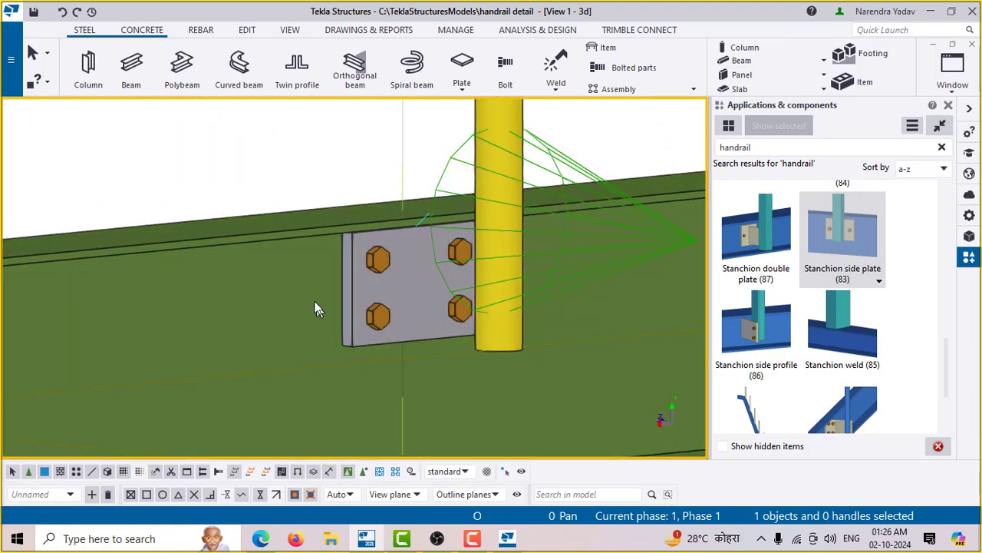
{"action": "scroll", "coordinate": [326, 315], "scroll_direction": "down", "scroll_amount": 5}
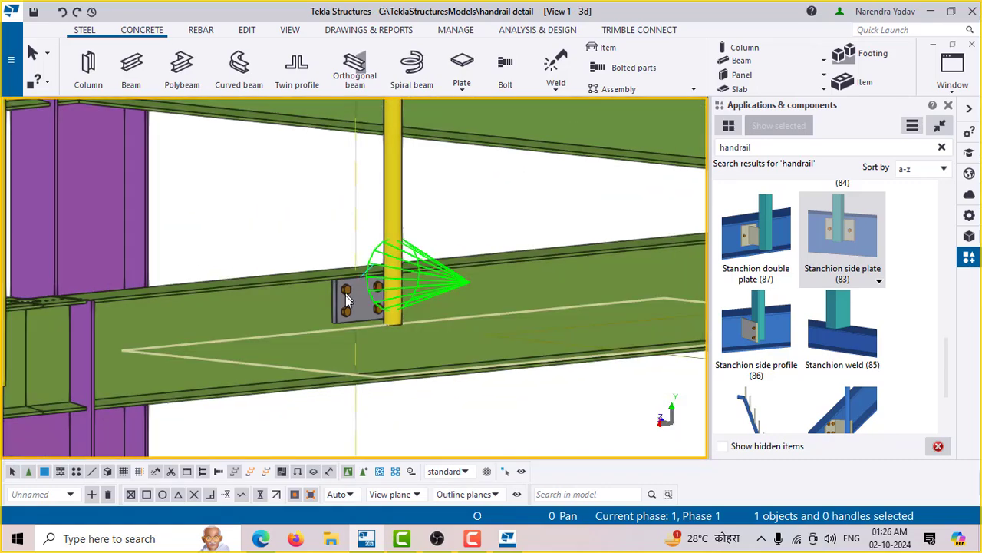
{"action": "middle_click_drag", "start_coordinate": [345, 296], "coordinate": [505, 344], "text": "ctrl"}
{"action": "middle_click_drag", "start_coordinate": [614, 426], "coordinate": [356, 296]}
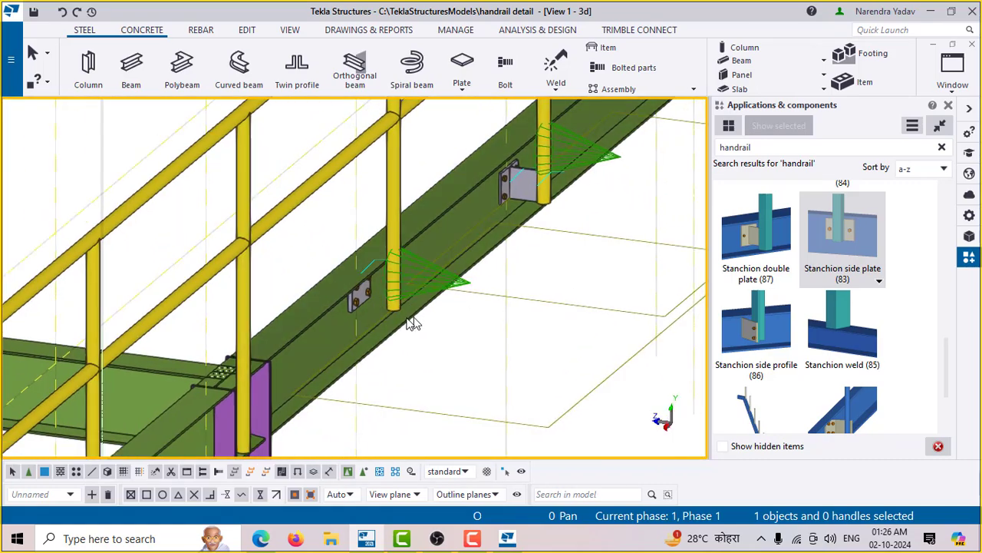
{"action": "scroll", "coordinate": [373, 274], "scroll_direction": "up", "scroll_amount": 5}
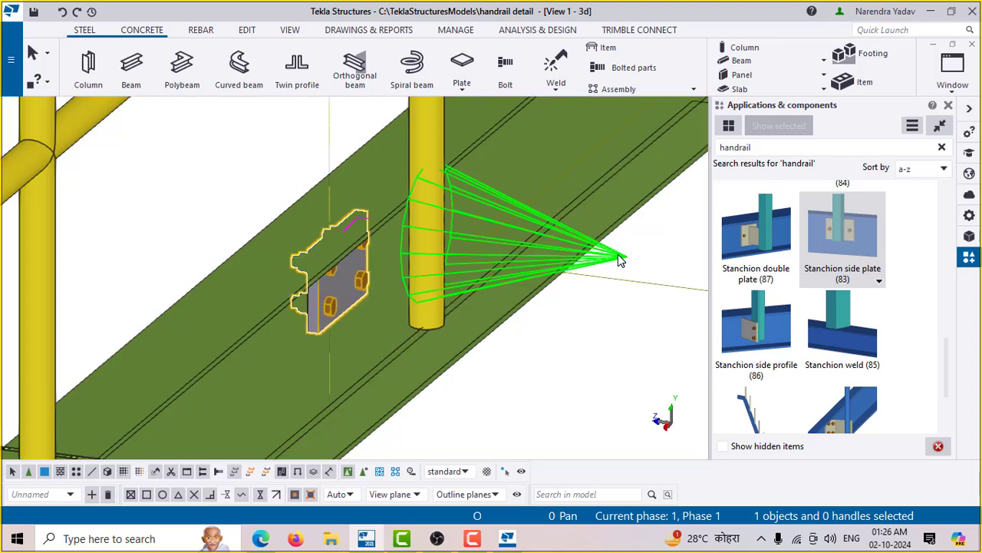
{"action": "left_click", "coordinate": [620, 261]}
{"action": "key", "text": "Delete"}
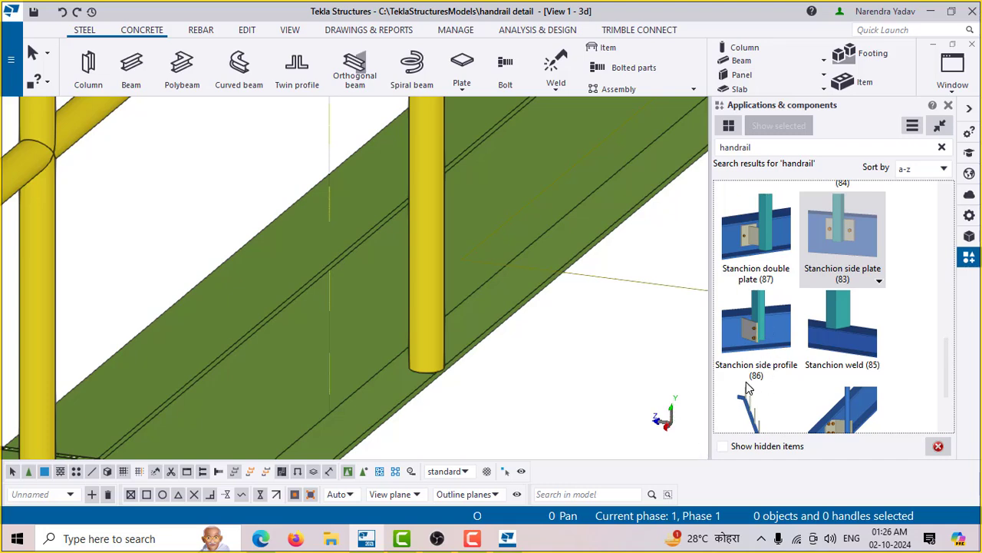
Step: Connect the same post to the edge beam with a Stanchion side profile (86) connection
{"action": "left_click", "coordinate": [758, 326]}
{"action": "scroll", "coordinate": [402, 336], "scroll_direction": "down", "scroll_amount": 3}
{"action": "scroll", "coordinate": [427, 296], "scroll_direction": "up", "scroll_amount": 3}
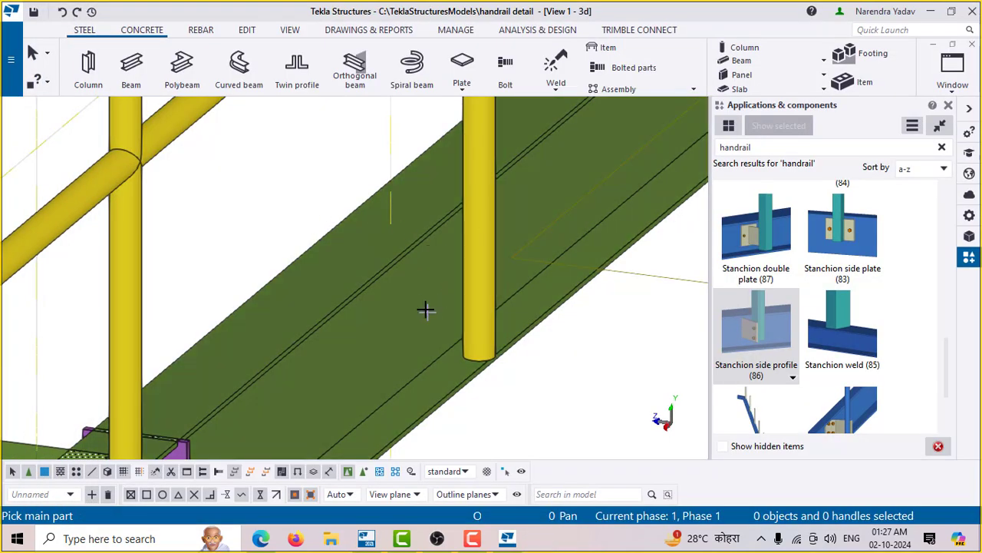
{"action": "left_click", "coordinate": [427, 308]}
{"action": "left_click", "coordinate": [477, 293]}
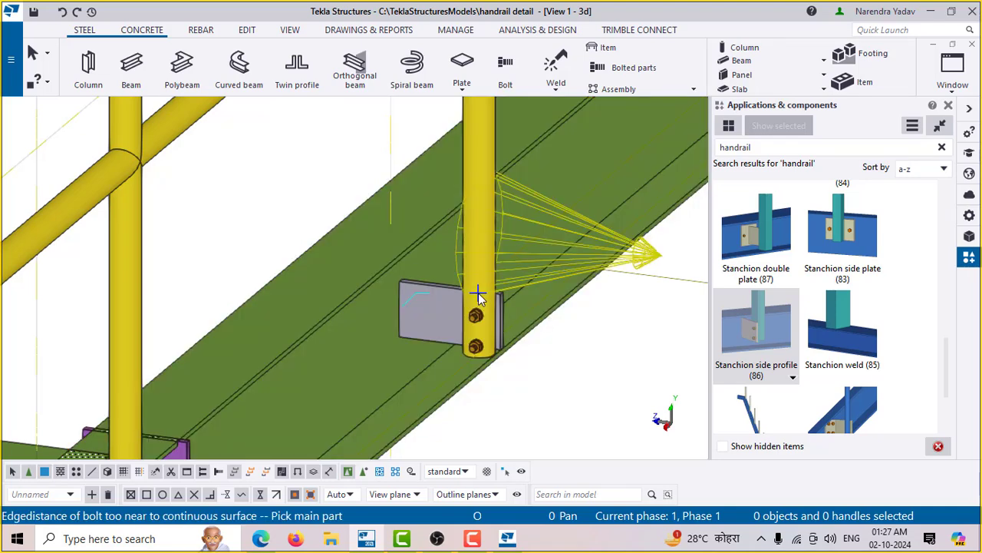
{"action": "right_click", "coordinate": [323, 185]}
{"action": "left_click", "coordinate": [349, 192]}
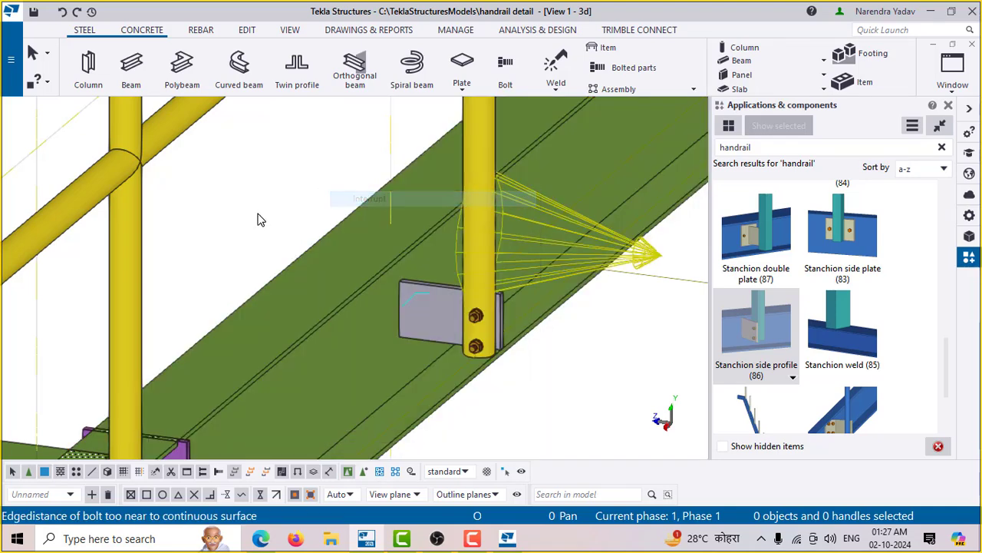
Step: Set the view's rotation centre at the side profile connection and look at its plate and bolts
{"action": "scroll", "coordinate": [496, 307], "scroll_direction": "up", "scroll_amount": 4}
{"action": "key", "text": "v"}
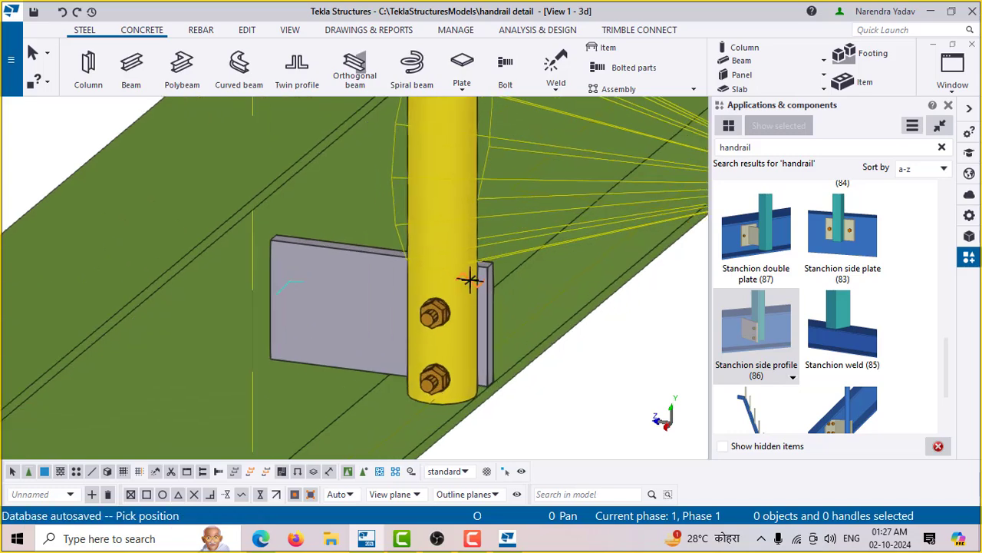
{"action": "left_click", "coordinate": [470, 280]}
{"action": "middle_click_drag", "start_coordinate": [557, 302], "coordinate": [491, 300], "text": "ctrl"}
{"action": "scroll", "coordinate": [438, 296], "scroll_direction": "down", "scroll_amount": 5}
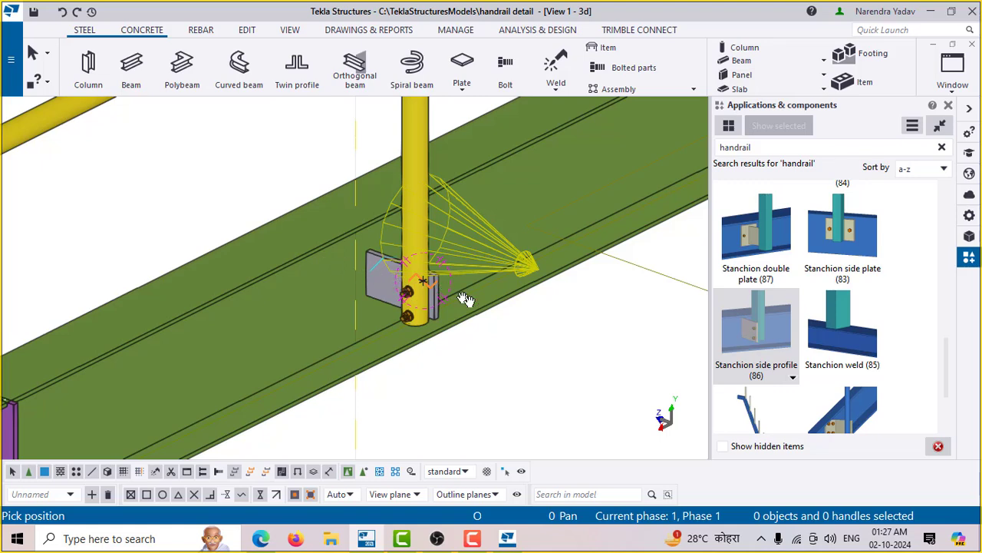
{"action": "right_click", "coordinate": [220, 131]}
{"action": "left_click", "coordinate": [241, 143]}
{"action": "scroll", "coordinate": [533, 303], "scroll_direction": "up", "scroll_amount": 2}
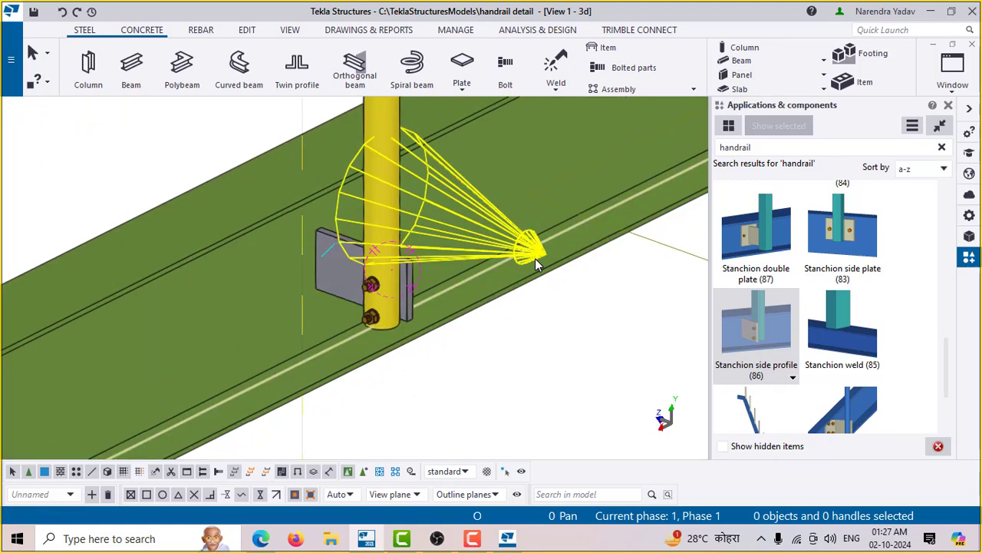
Step: Set the side profile connection's horizontal plate offset to 10 and its distance from the post's lower end to 75, and modify the connection
{"action": "left_click", "coordinate": [535, 258]}
{"action": "double_click", "coordinate": [375, 312]}
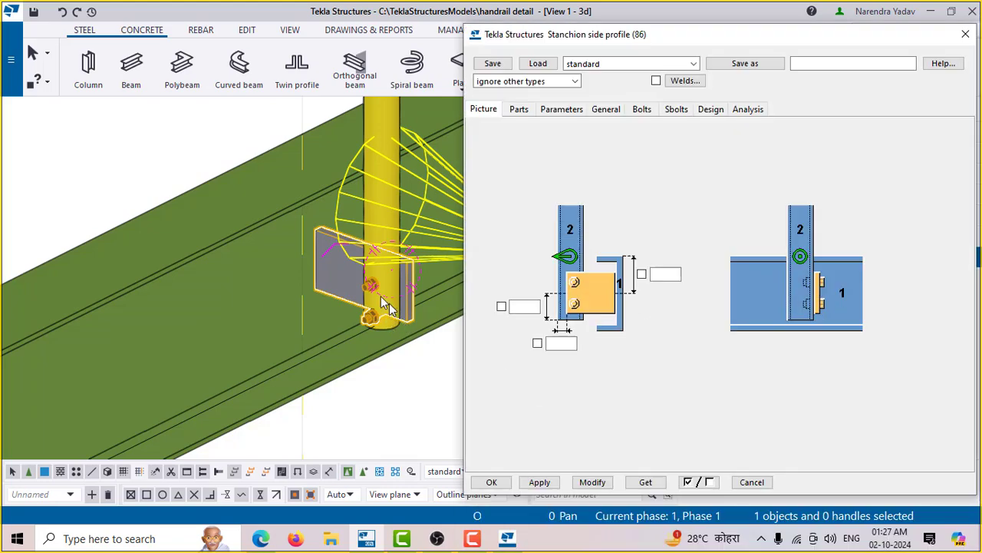
{"action": "middle_click_drag", "start_coordinate": [432, 341], "coordinate": [418, 315], "text": "ctrl"}
{"action": "scroll", "coordinate": [399, 369], "scroll_direction": "down", "scroll_amount": 3}
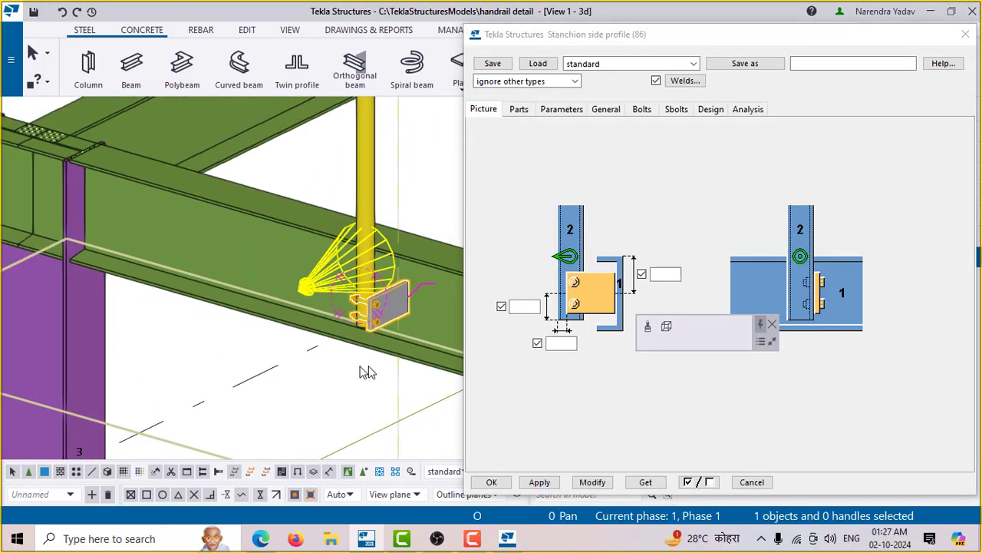
{"action": "scroll", "coordinate": [367, 372], "scroll_direction": "up", "scroll_amount": 3}
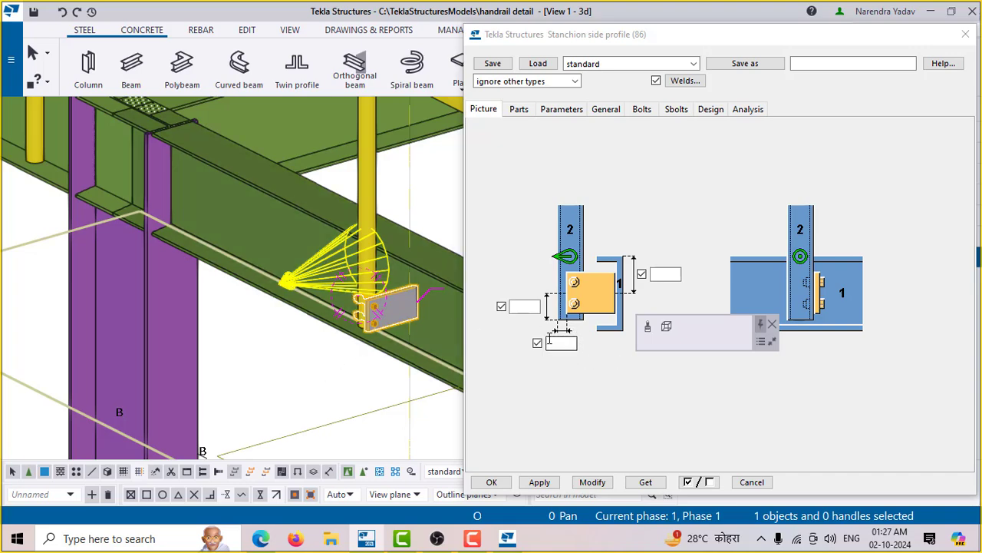
{"action": "left_click", "coordinate": [551, 342]}
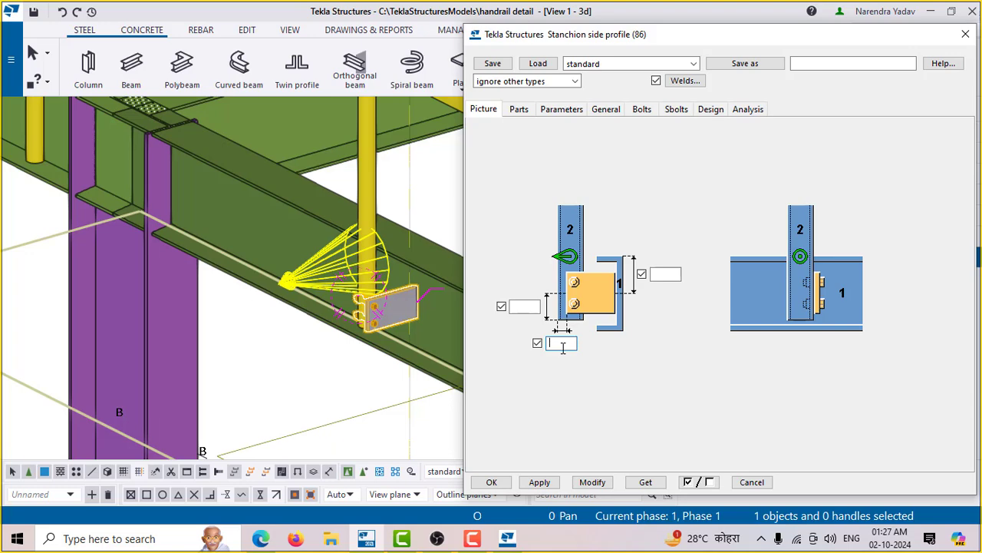
{"action": "type", "text": "10"}
{"action": "left_click", "coordinate": [592, 482]}
{"action": "scroll", "coordinate": [378, 315], "scroll_direction": "up", "scroll_amount": 4}
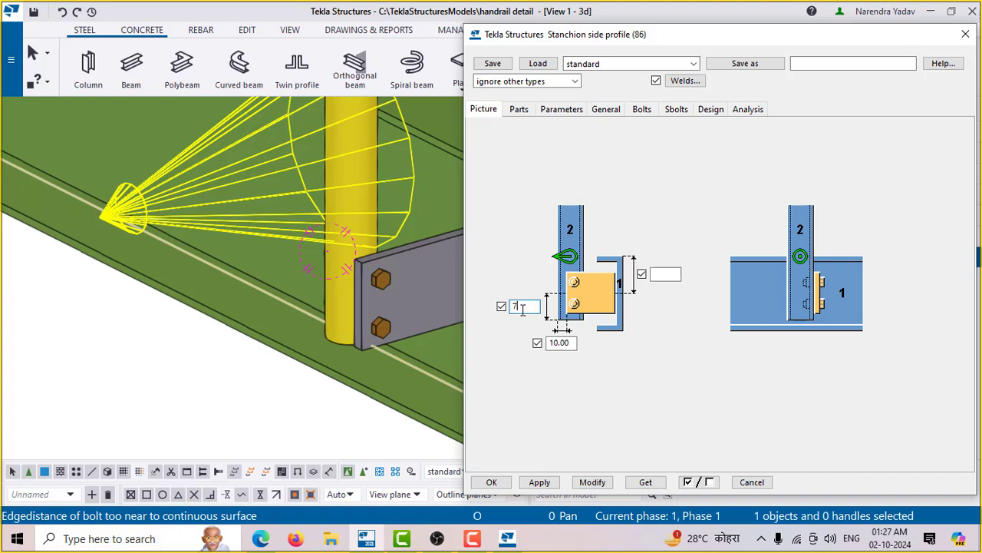
{"action": "left_click", "coordinate": [593, 482]}
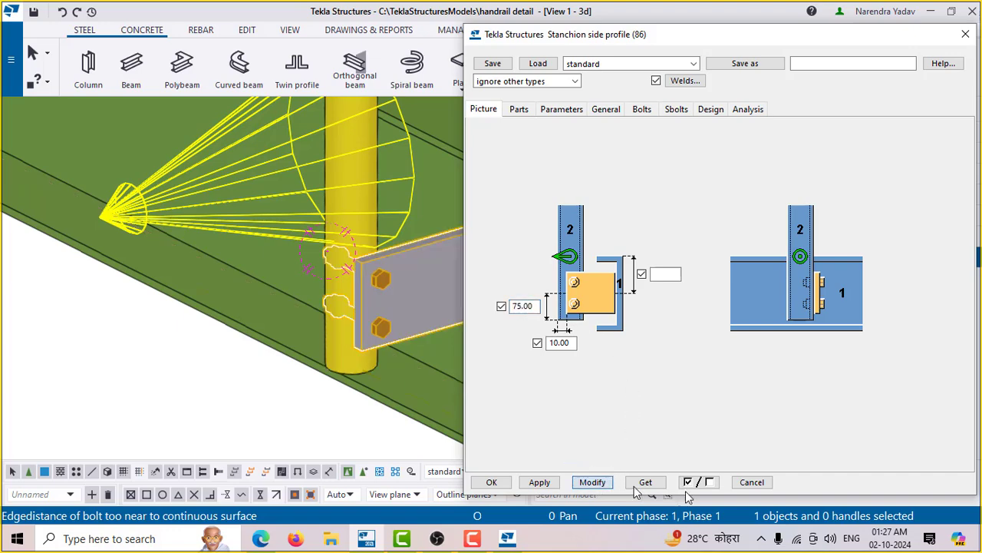
Step: Lower the speaker volume to 47
{"action": "left_click", "coordinate": [829, 541]}
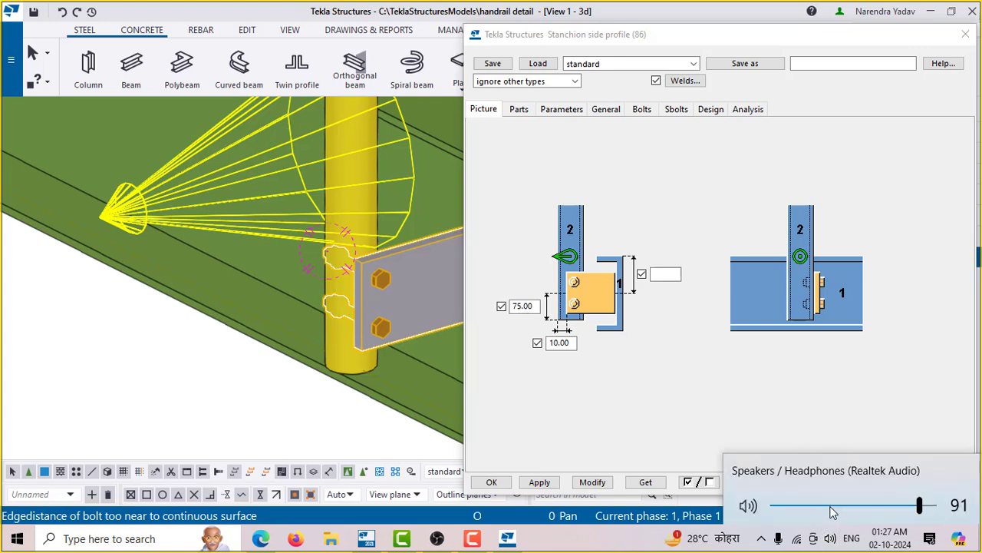
{"action": "left_click", "coordinate": [849, 503]}
{"action": "left_click", "coordinate": [245, 406]}
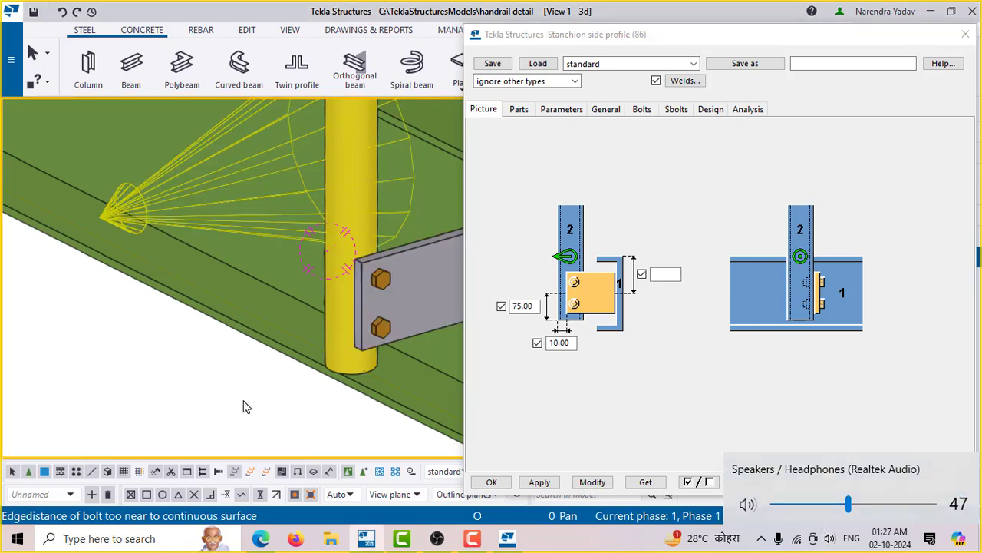
Step: Check the side profile connection on the post, view its bolt settings and accept the connection properties
{"action": "left_click", "coordinate": [593, 483]}
{"action": "scroll", "coordinate": [130, 281], "scroll_direction": "down", "scroll_amount": 5}
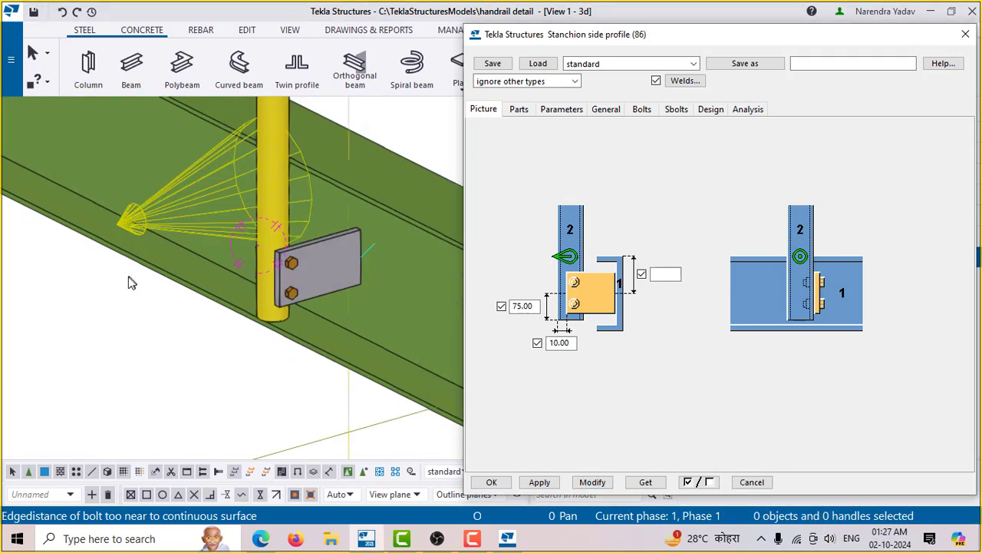
{"action": "middle_click_drag", "start_coordinate": [283, 370], "coordinate": [525, 348]}
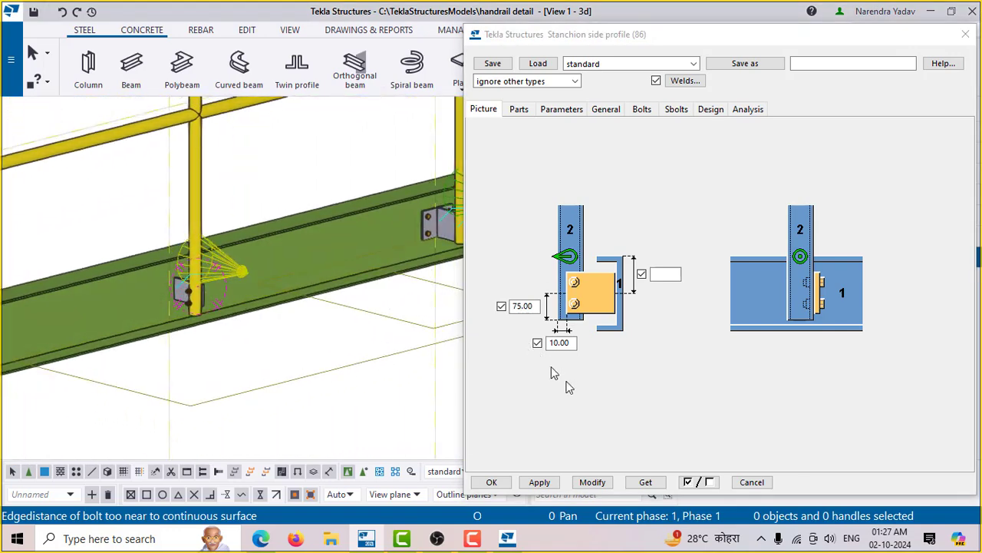
{"action": "left_click", "coordinate": [642, 109]}
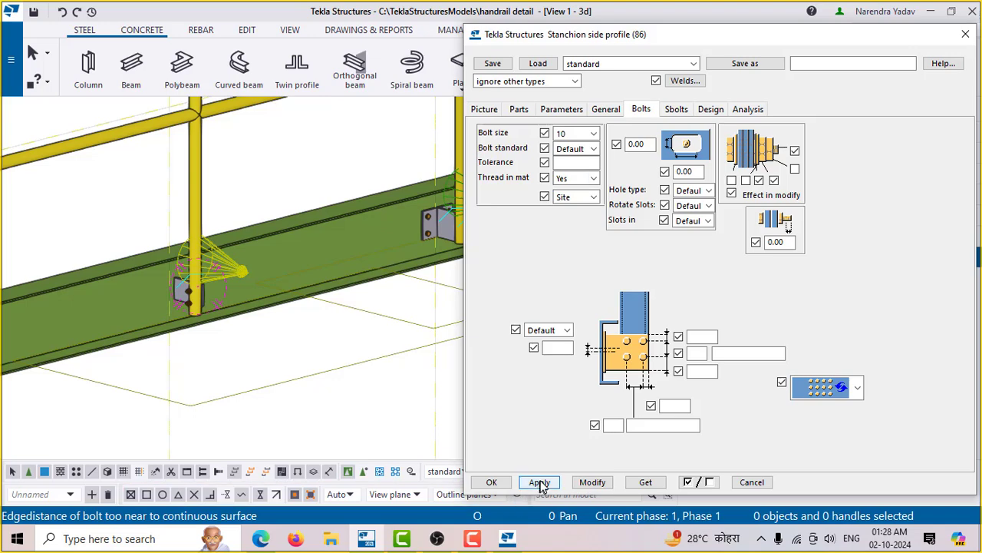
{"action": "left_click", "coordinate": [492, 482]}
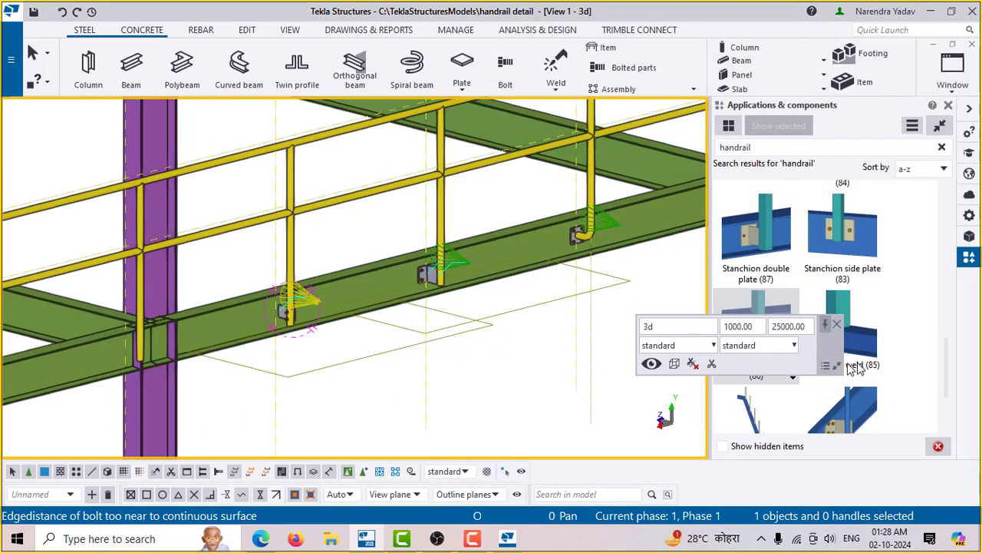
Step: Add a Stringer stanchion Lprof (68) connection between the edge beam and the handrail post just past the one at the purple column
{"action": "scroll", "coordinate": [903, 330], "scroll_direction": "down", "scroll_amount": 3}
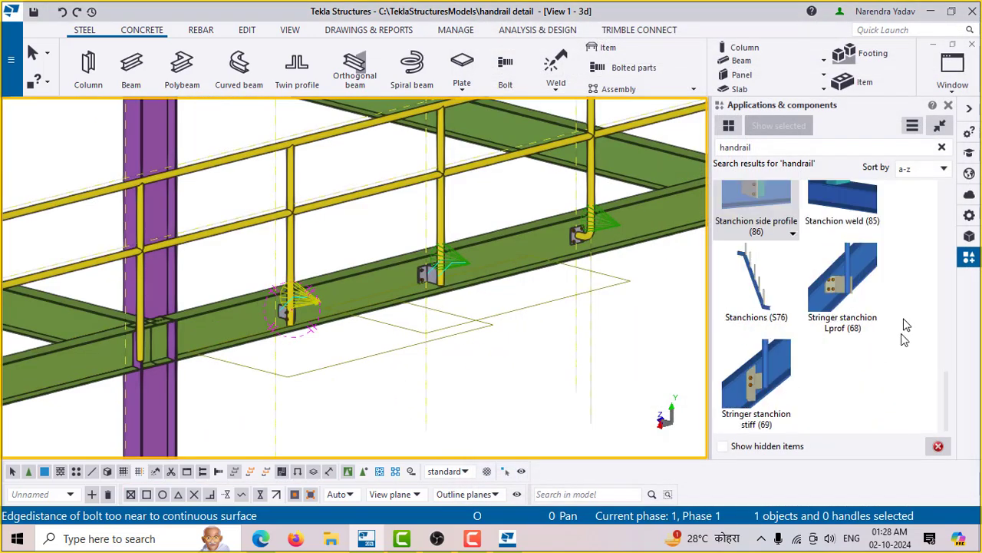
{"action": "middle_click_drag", "start_coordinate": [275, 366], "coordinate": [459, 321]}
{"action": "middle_click_drag", "start_coordinate": [460, 361], "coordinate": [493, 335], "text": "ctrl"}
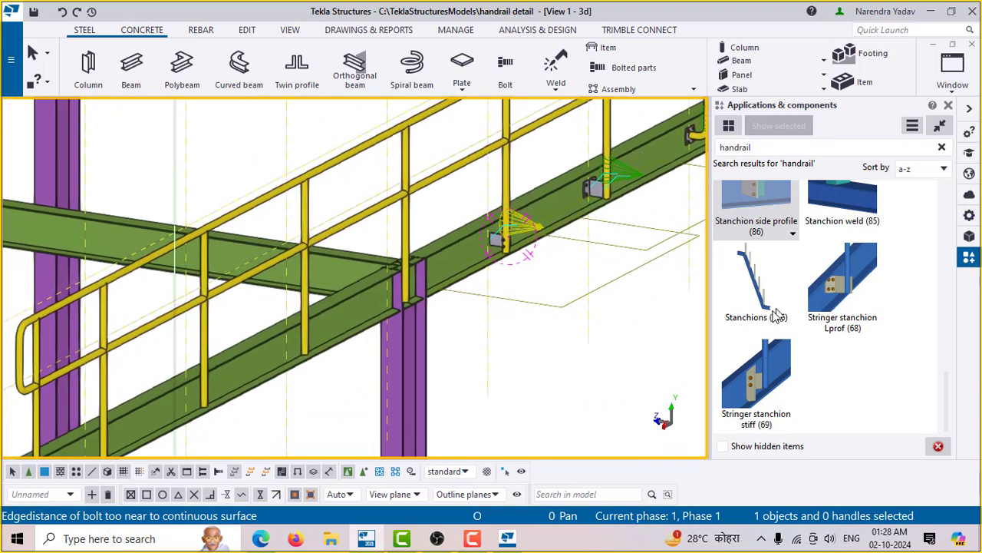
{"action": "left_click", "coordinate": [847, 292]}
{"action": "scroll", "coordinate": [372, 310], "scroll_direction": "up", "scroll_amount": 6}
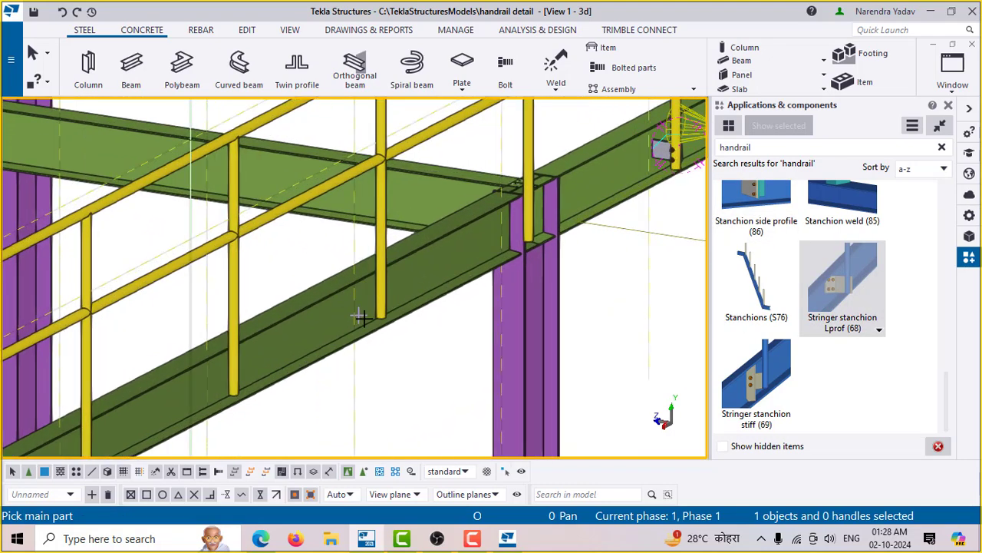
{"action": "scroll", "coordinate": [371, 310], "scroll_direction": "up", "scroll_amount": 5}
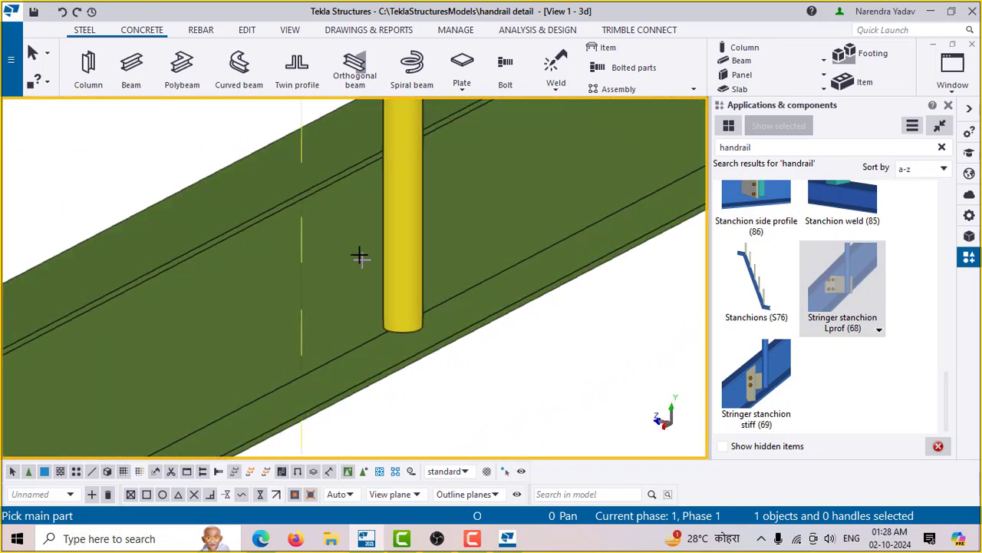
{"action": "left_click", "coordinate": [368, 258]}
{"action": "left_click", "coordinate": [392, 259]}
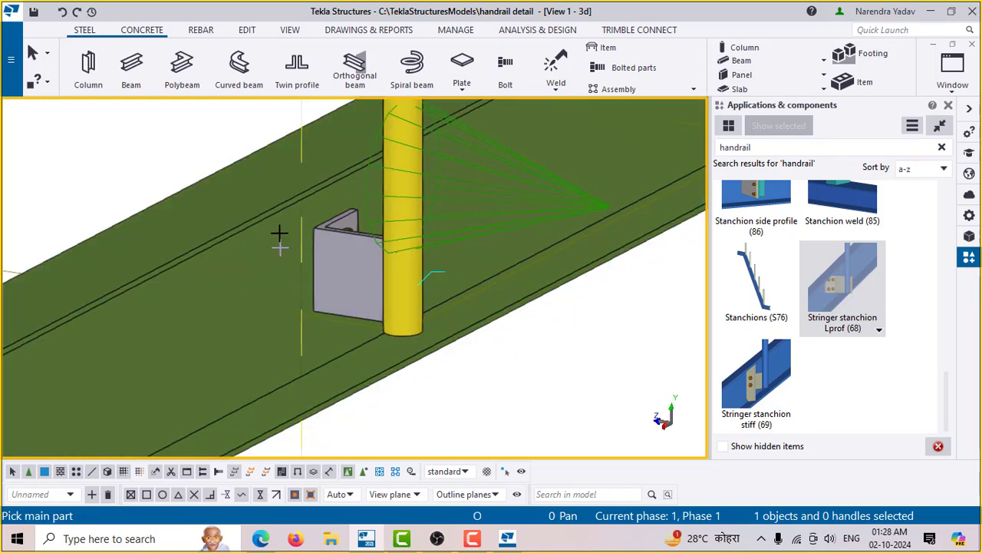
Step: Set the view's rotation centre at the new Lprof connection and look at its bolted angle from the other side
{"action": "right_click", "coordinate": [275, 185]}
{"action": "left_click", "coordinate": [284, 190]}
{"action": "key", "text": "v"}
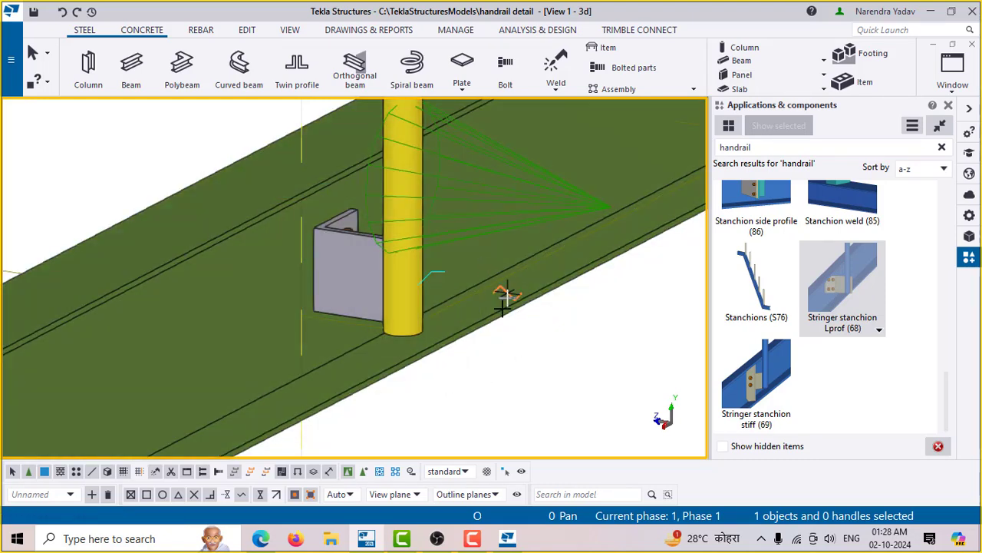
{"action": "left_click", "coordinate": [407, 259]}
{"action": "middle_click_drag", "start_coordinate": [509, 332], "coordinate": [375, 261], "text": "ctrl"}
{"action": "right_click", "coordinate": [299, 215]}
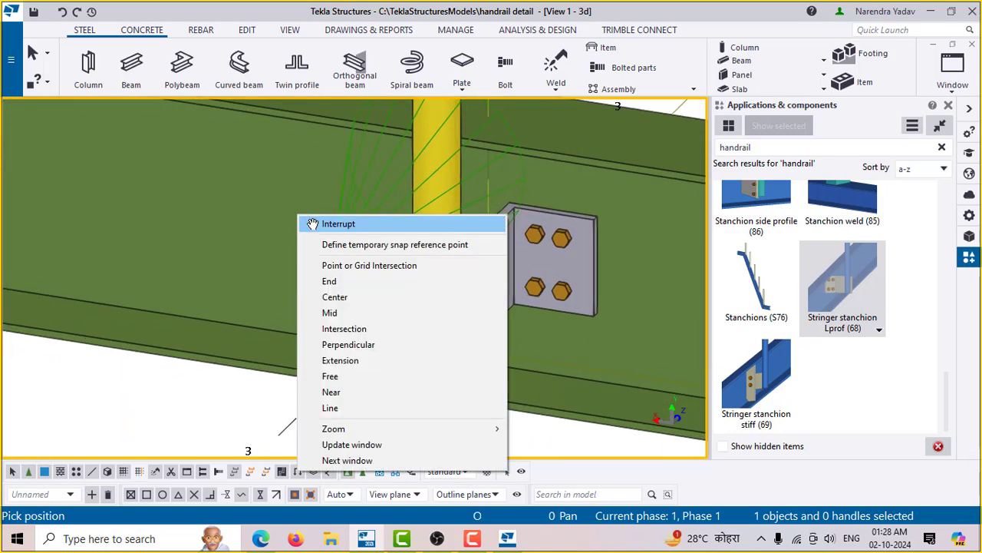
{"action": "left_click", "coordinate": [324, 222]}
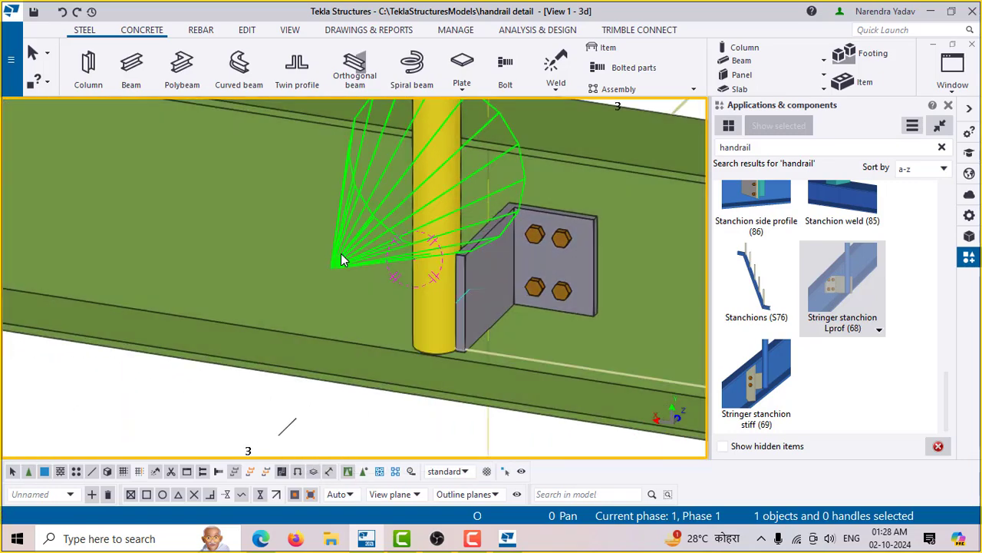
Step: Open the Lprof (68) connection's properties, set the angle position to the opposite side of the post, and modify the connection
{"action": "double_click", "coordinate": [432, 300]}
{"action": "left_click", "coordinate": [390, 106]}
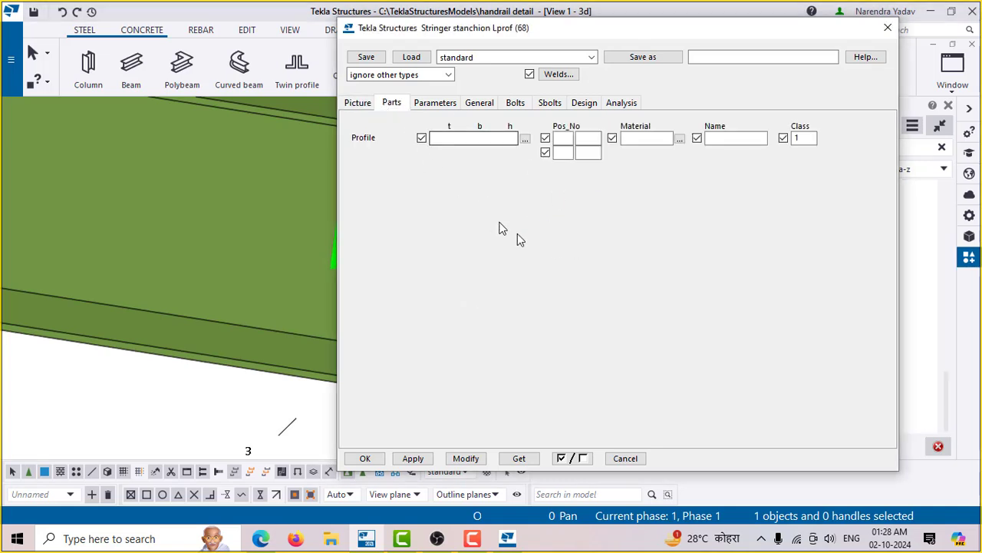
{"action": "left_click", "coordinate": [436, 104]}
{"action": "left_click", "coordinate": [482, 147]}
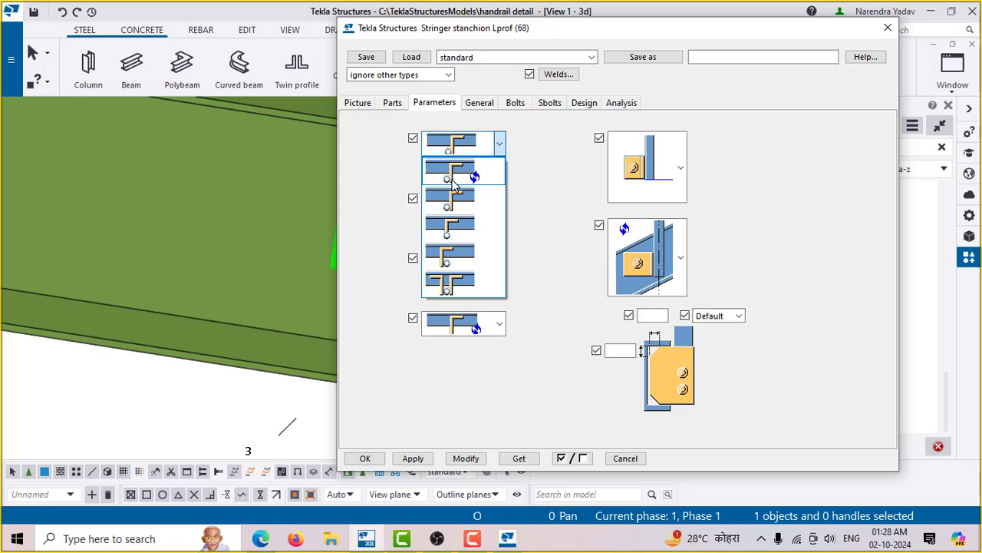
{"action": "left_click", "coordinate": [456, 260]}
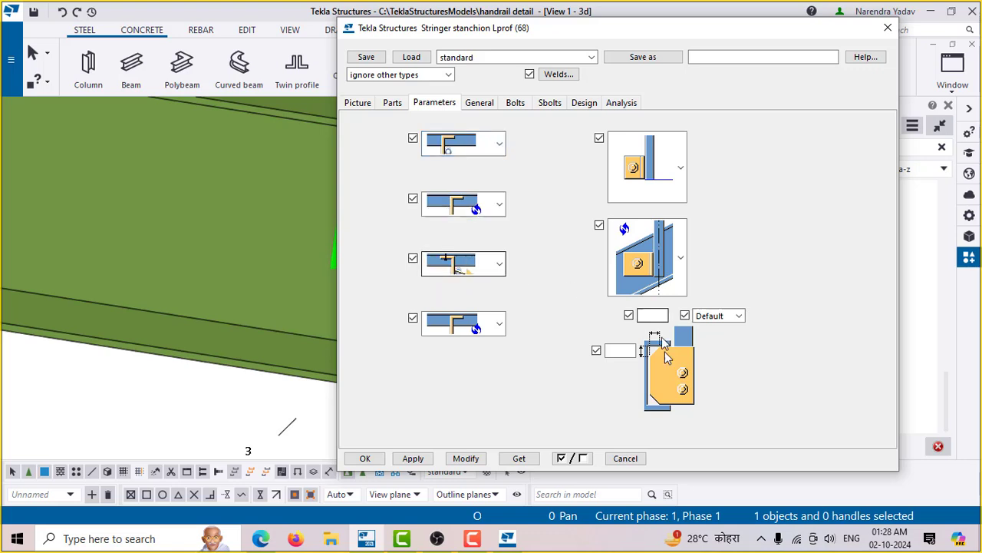
{"action": "left_click", "coordinate": [472, 459]}
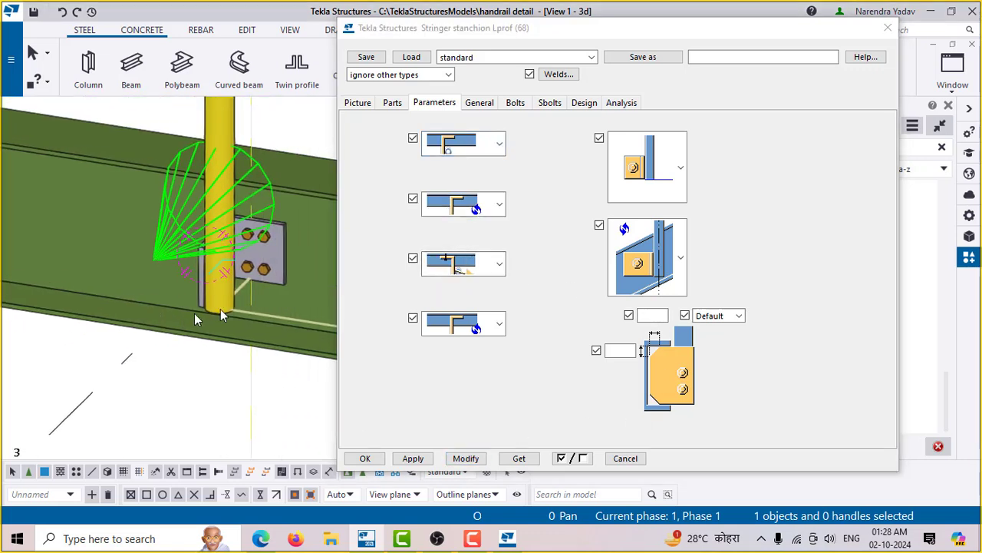
Step: Try the double-angle arrangement, with an angle on each side of the post, and modify the connection
{"action": "left_click", "coordinate": [479, 143]}
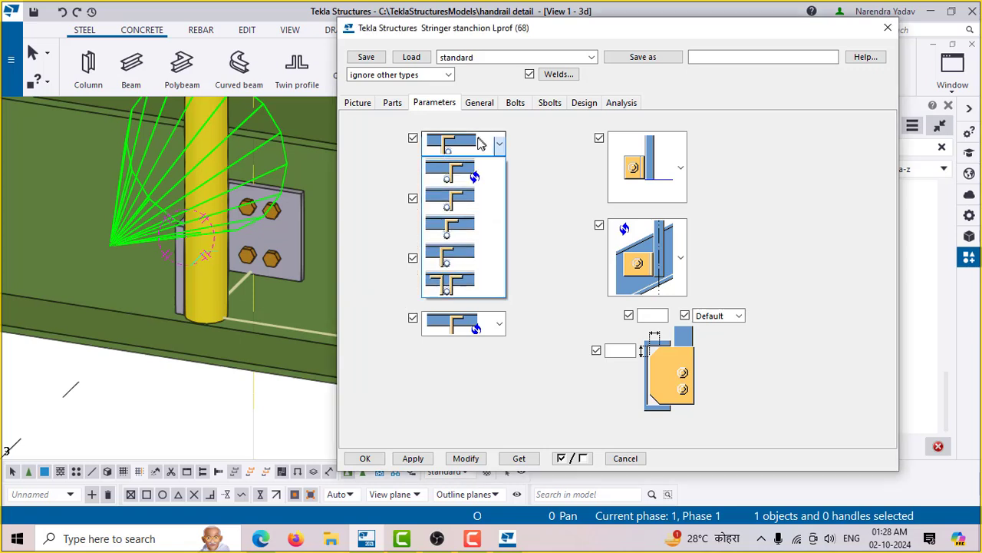
{"action": "left_click", "coordinate": [459, 284]}
{"action": "left_click", "coordinate": [472, 458]}
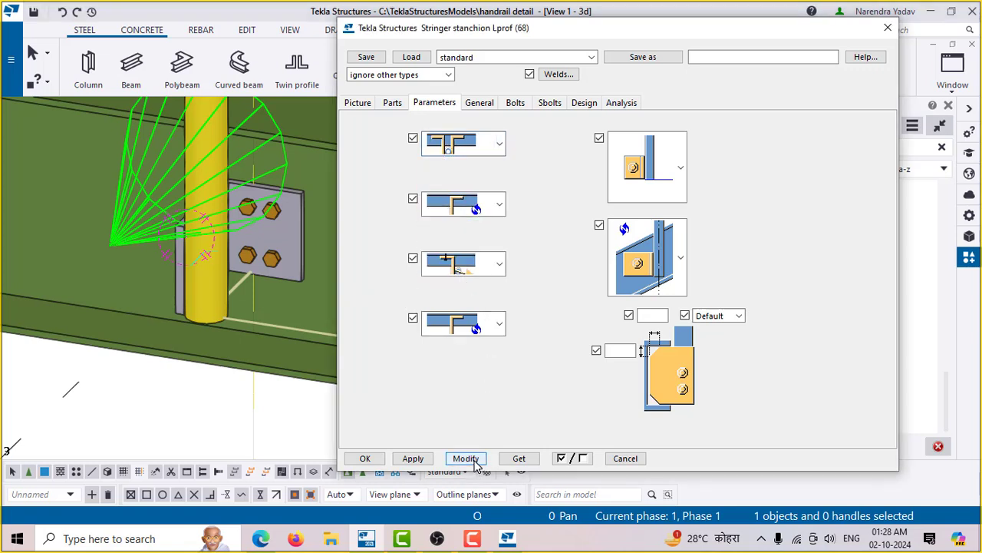
Step: Set the leg orientation to the right-facing option and use a single angle centred on the post, modifying the connection
{"action": "left_click", "coordinate": [490, 203]}
{"action": "left_click", "coordinate": [463, 264]}
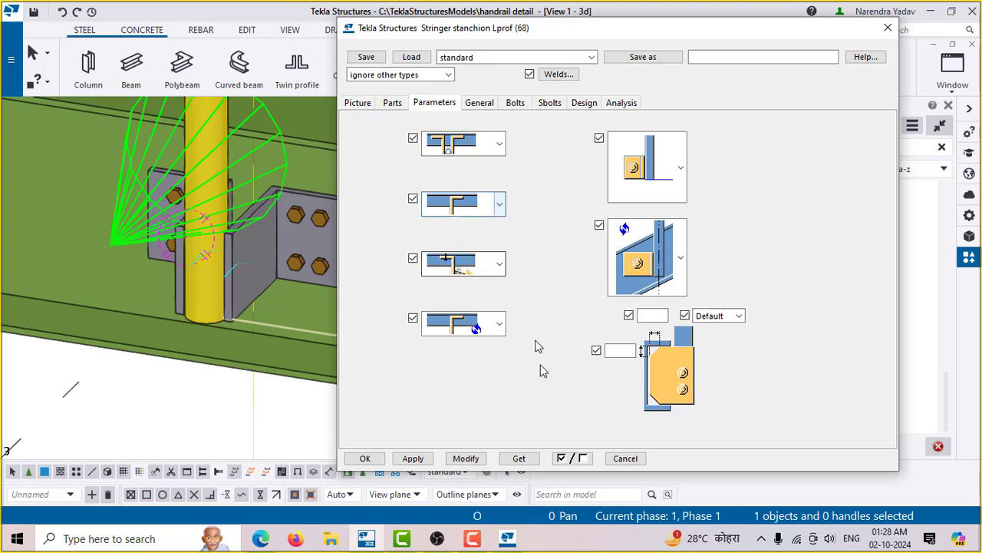
{"action": "left_click", "coordinate": [476, 144]}
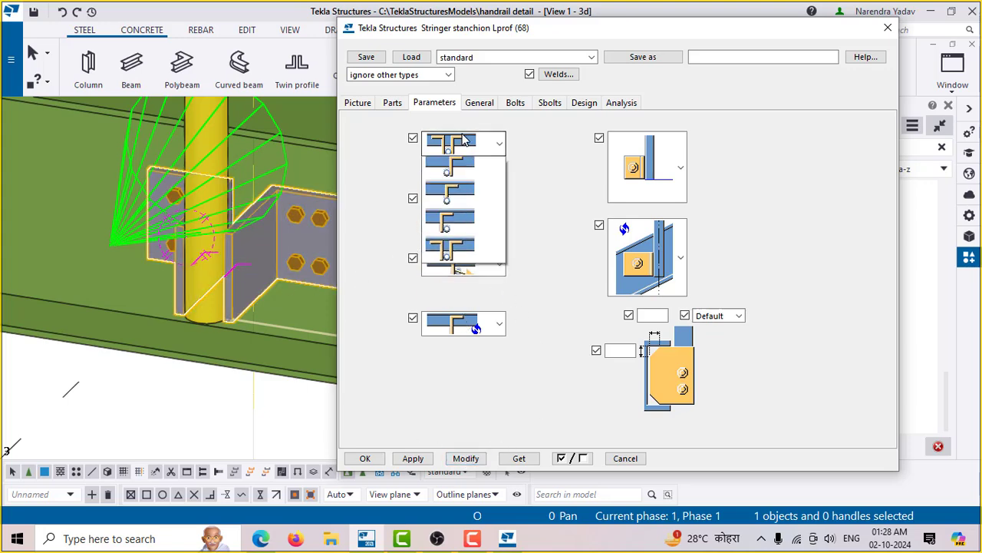
{"action": "left_click", "coordinate": [453, 284]}
{"action": "left_click", "coordinate": [466, 458]}
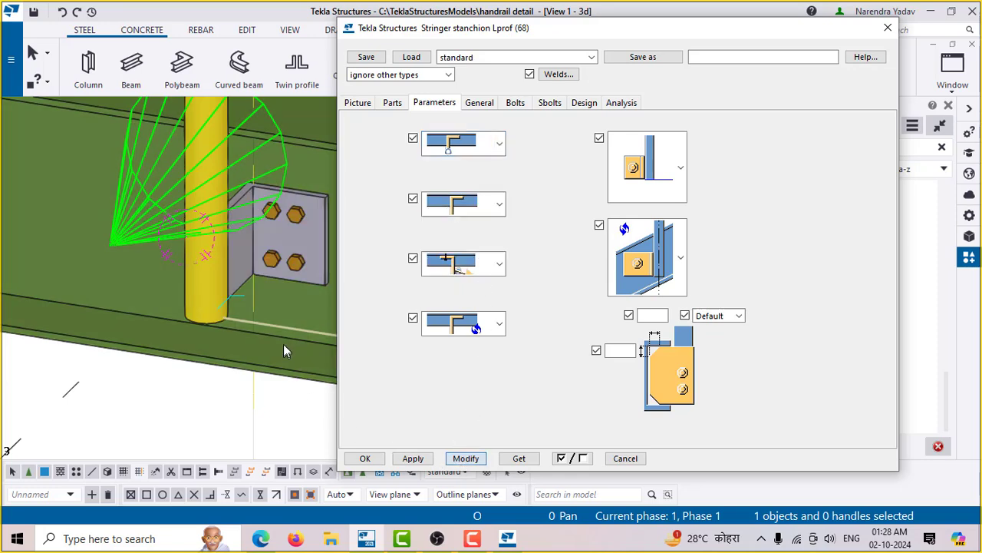
Step: Set the view's rotation centre on the angle's bolts and view the connection from below
{"action": "scroll", "coordinate": [257, 328], "scroll_direction": "down", "scroll_amount": 3}
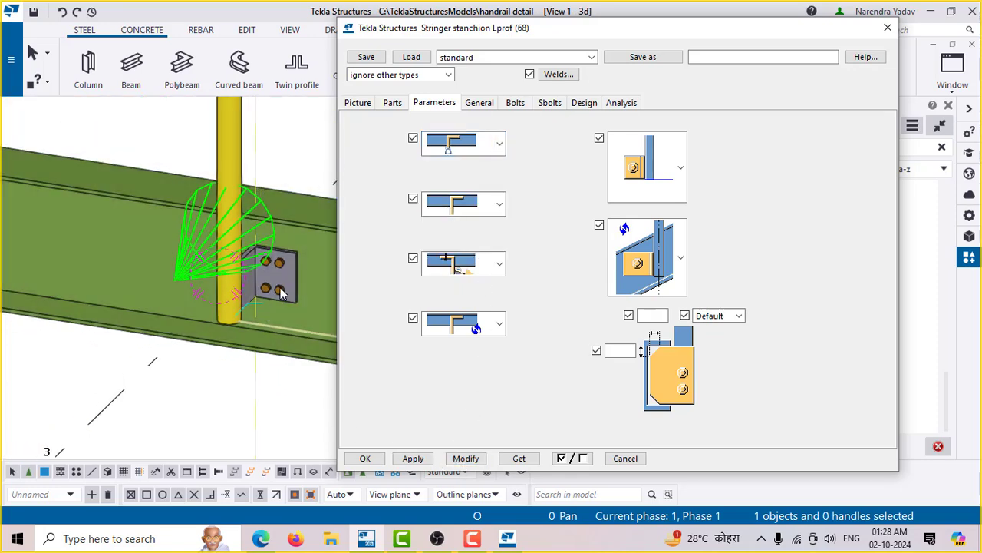
{"action": "scroll", "coordinate": [269, 264], "scroll_direction": "up", "scroll_amount": 2}
{"action": "middle_click_drag", "start_coordinate": [266, 285], "coordinate": [248, 318], "text": "ctrl"}
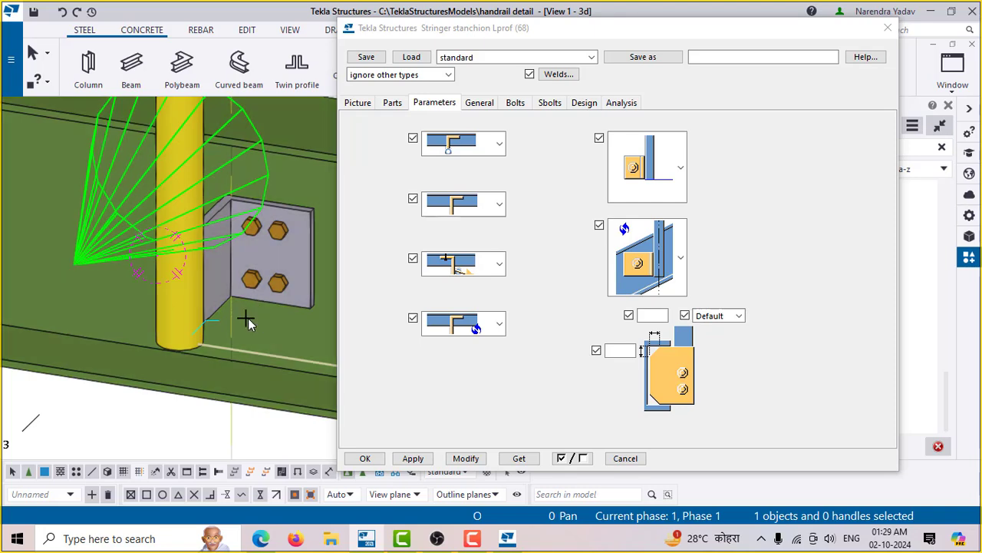
{"action": "scroll", "coordinate": [248, 307], "scroll_direction": "up", "scroll_amount": 2}
{"action": "key", "text": "v"}
{"action": "left_click", "coordinate": [259, 241]}
{"action": "scroll", "coordinate": [240, 332], "scroll_direction": "down", "scroll_amount": 2}
{"action": "middle_click_drag", "start_coordinate": [221, 364], "coordinate": [370, 168], "text": "ctrl"}
Step: Examine from below how the angle's leg meets the pipe wall at the post's lower end, and return to the front view
{"action": "scroll", "coordinate": [307, 240], "scroll_direction": "up", "scroll_amount": 6}
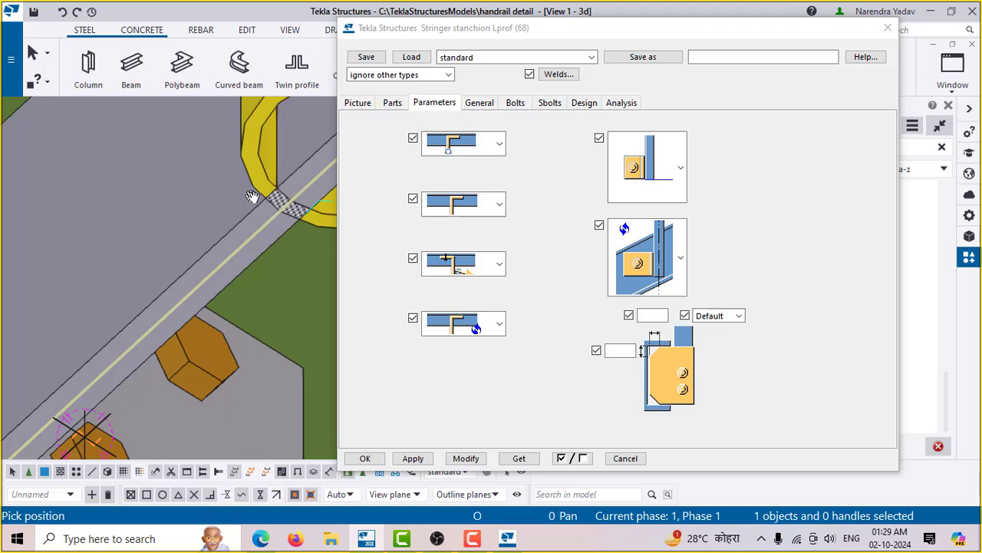
{"action": "scroll", "coordinate": [272, 268], "scroll_direction": "down", "scroll_amount": 5}
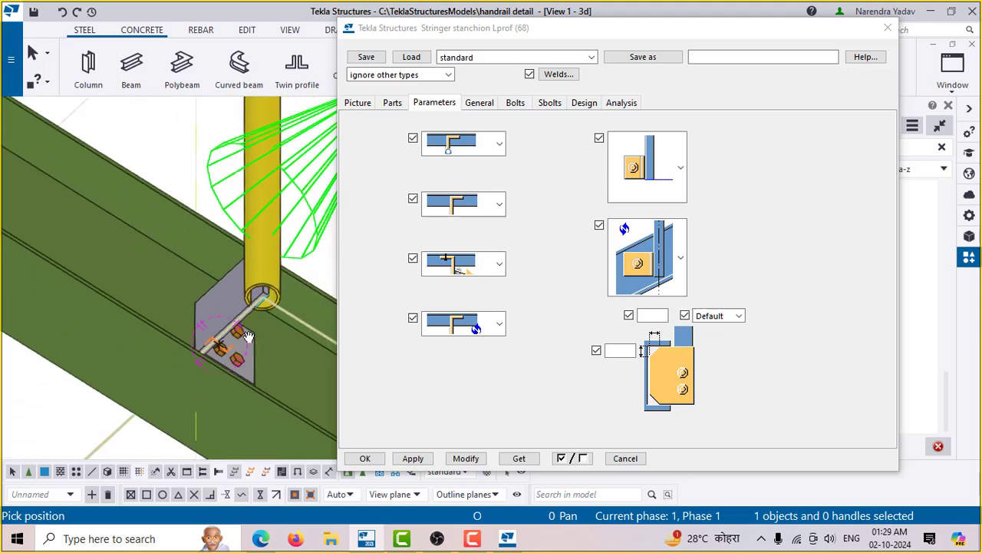
{"action": "scroll", "coordinate": [250, 295], "scroll_direction": "up", "scroll_amount": 6}
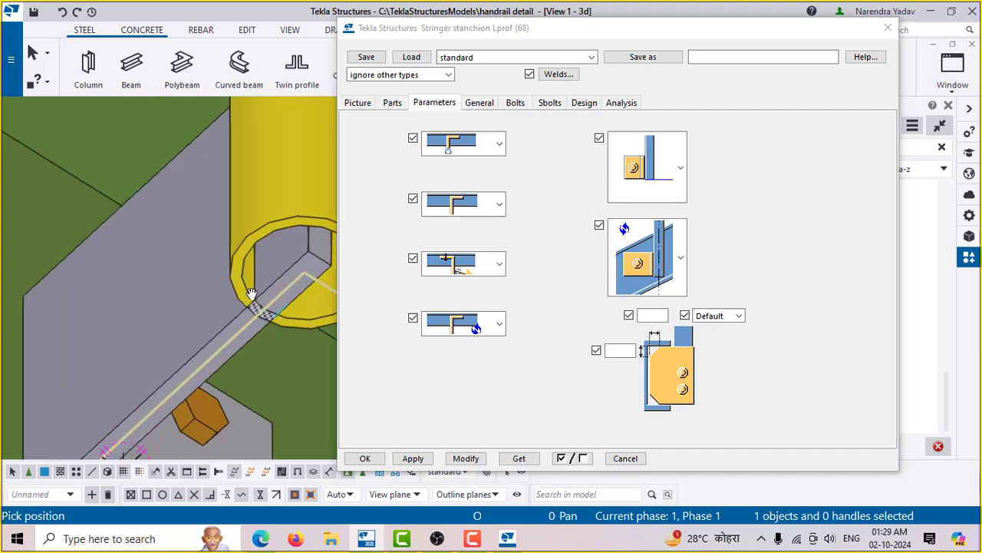
{"action": "scroll", "coordinate": [251, 294], "scroll_direction": "up", "scroll_amount": 2}
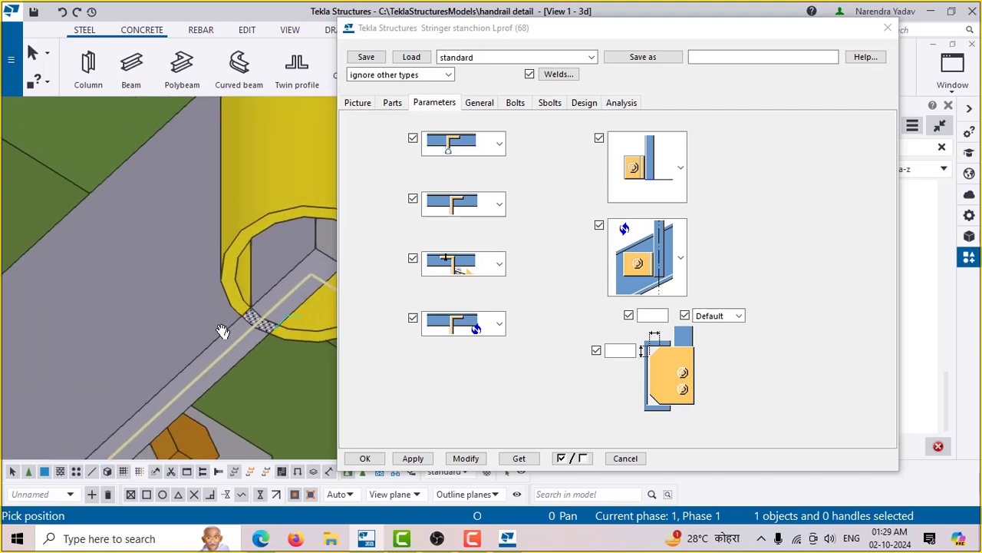
{"action": "scroll", "coordinate": [268, 280], "scroll_direction": "down", "scroll_amount": 5}
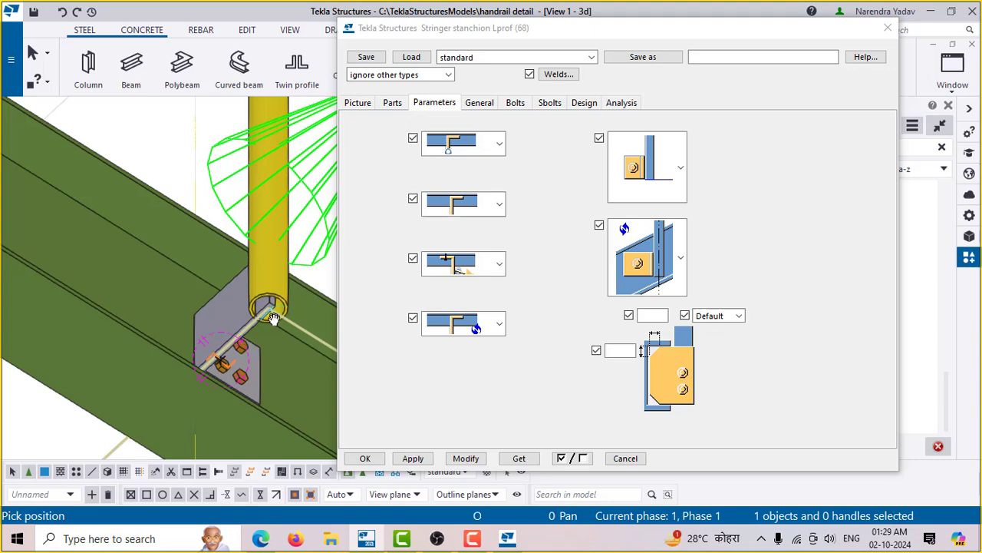
{"action": "middle_click_drag", "start_coordinate": [274, 319], "coordinate": [271, 398], "text": "ctrl"}
{"action": "scroll", "coordinate": [248, 318], "scroll_direction": "down", "scroll_amount": 2}
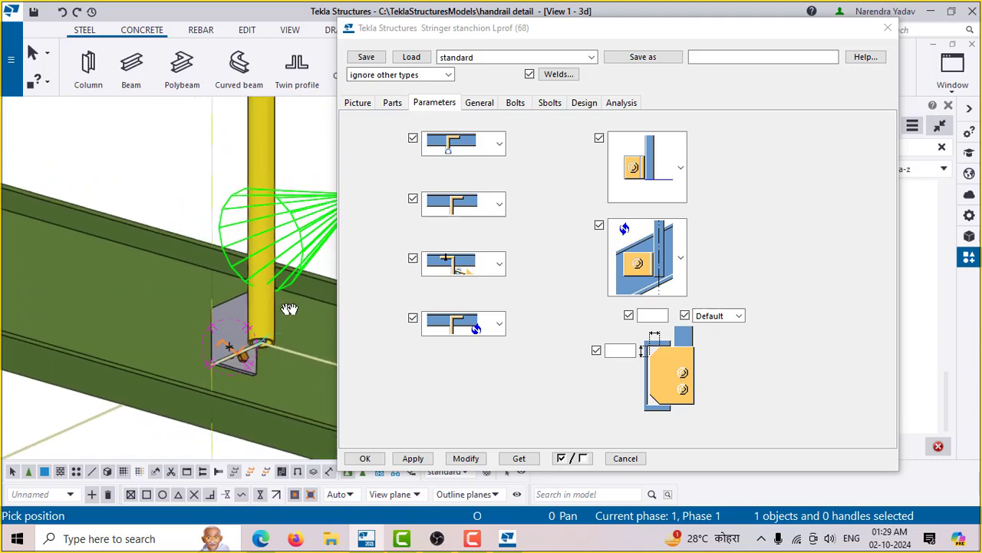
{"action": "middle_click_drag", "start_coordinate": [270, 263], "coordinate": [326, 290], "text": "ctrl"}
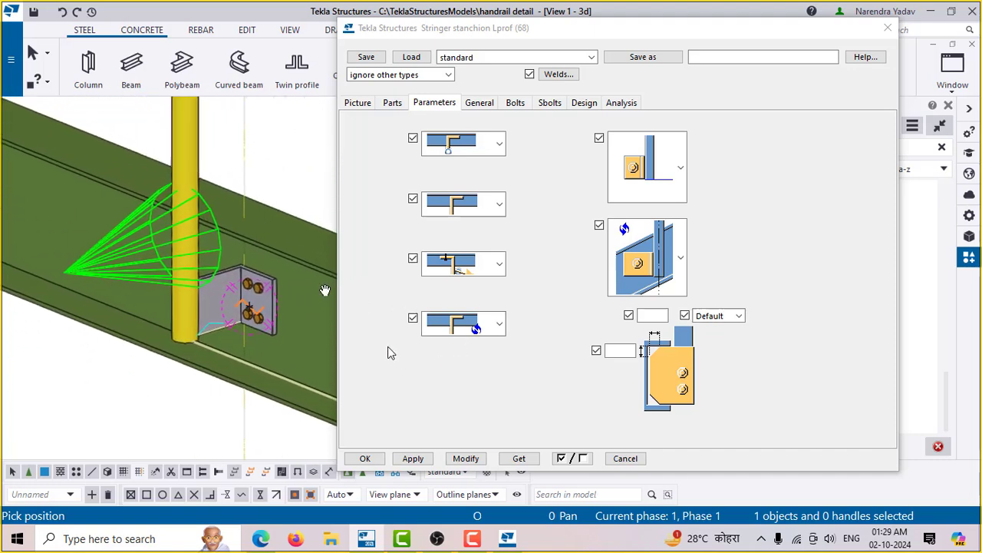
Step: Check the Lprof connection's profile, dimension and position number settings and cancel its properties
{"action": "left_click", "coordinate": [392, 103]}
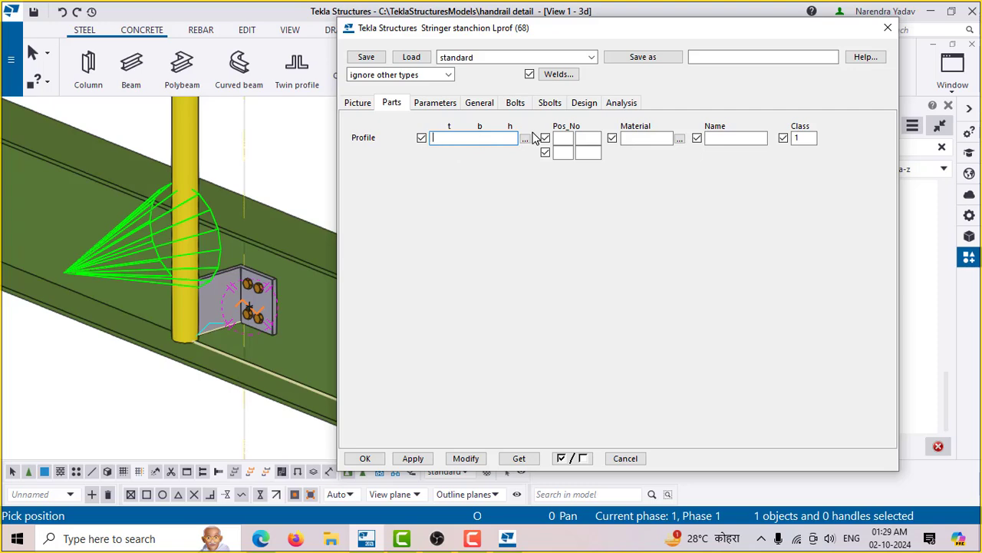
{"action": "left_click", "coordinate": [358, 105]}
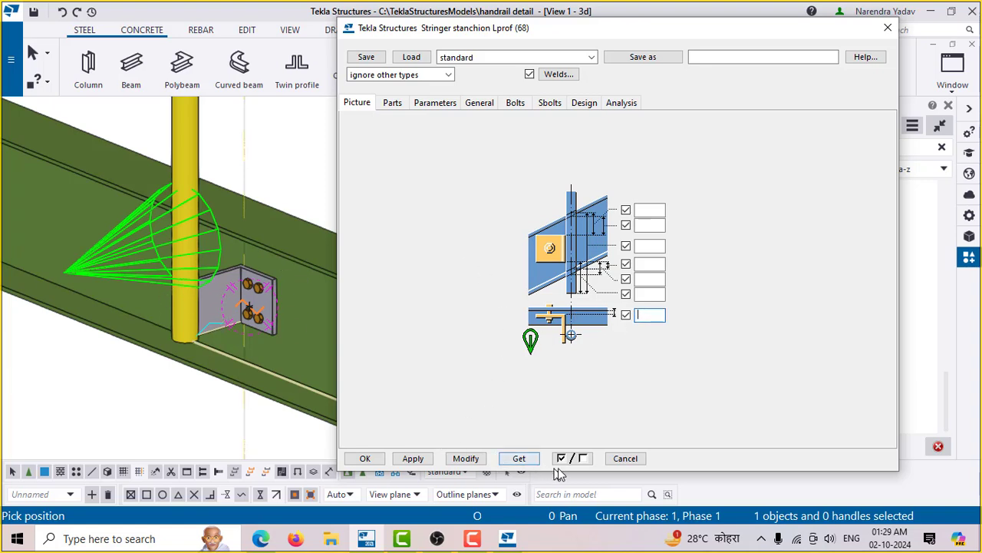
{"action": "left_click", "coordinate": [397, 107]}
{"action": "left_click", "coordinate": [563, 139]}
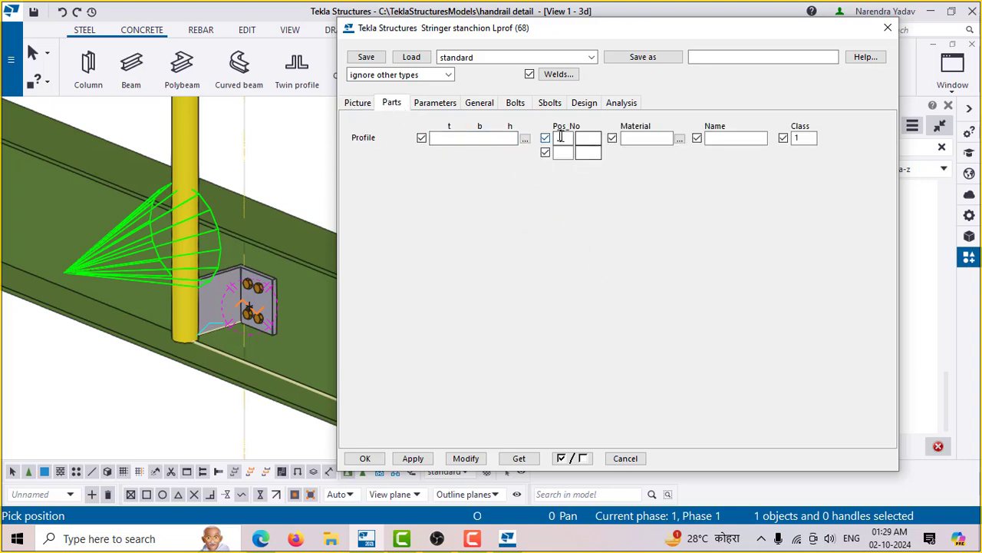
{"action": "left_click", "coordinate": [626, 458]}
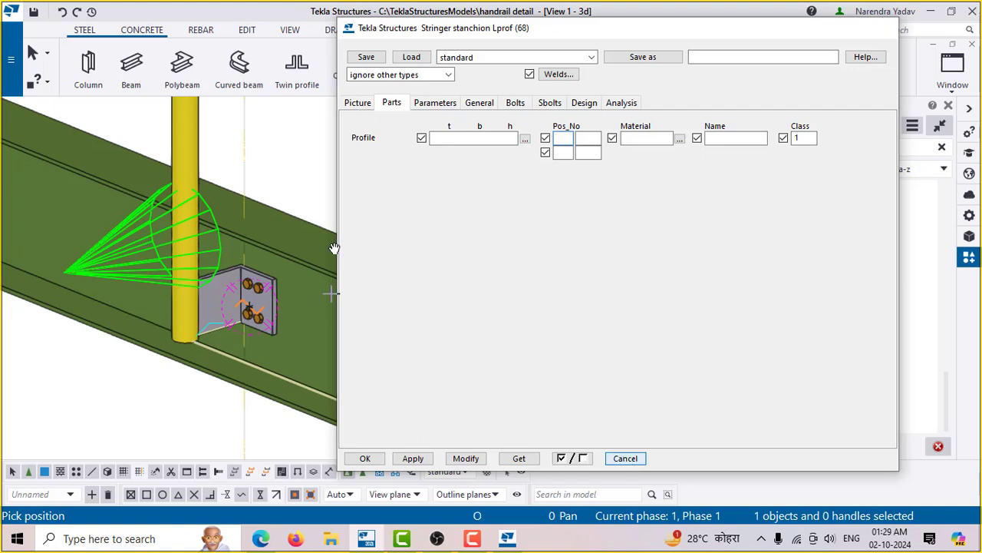
Step: Add a Stringer stanchion stiff (69) connection between the edge beam and the next handrail post
{"action": "scroll", "coordinate": [495, 386], "scroll_direction": "down", "scroll_amount": 2}
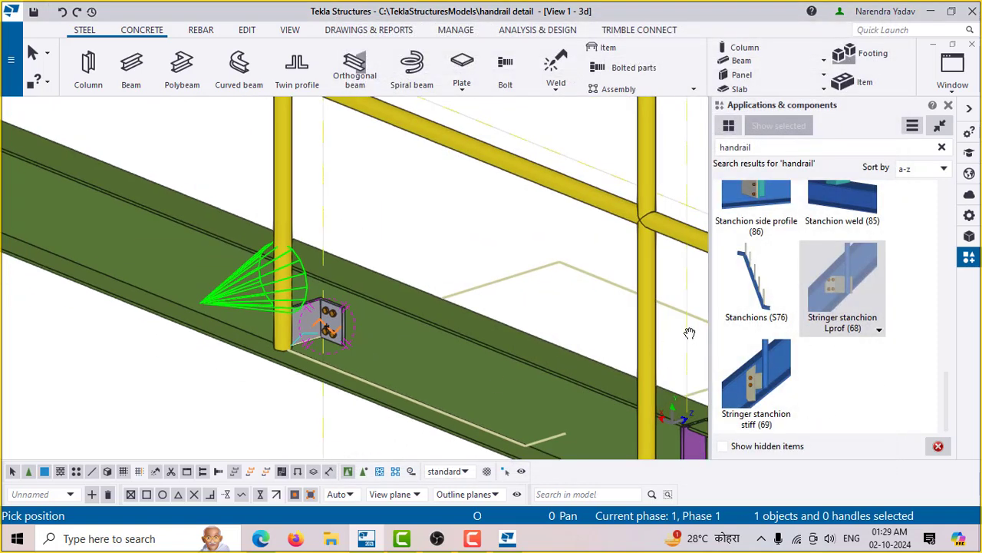
{"action": "left_click", "coordinate": [769, 379]}
{"action": "scroll", "coordinate": [557, 335], "scroll_direction": "down", "scroll_amount": 4}
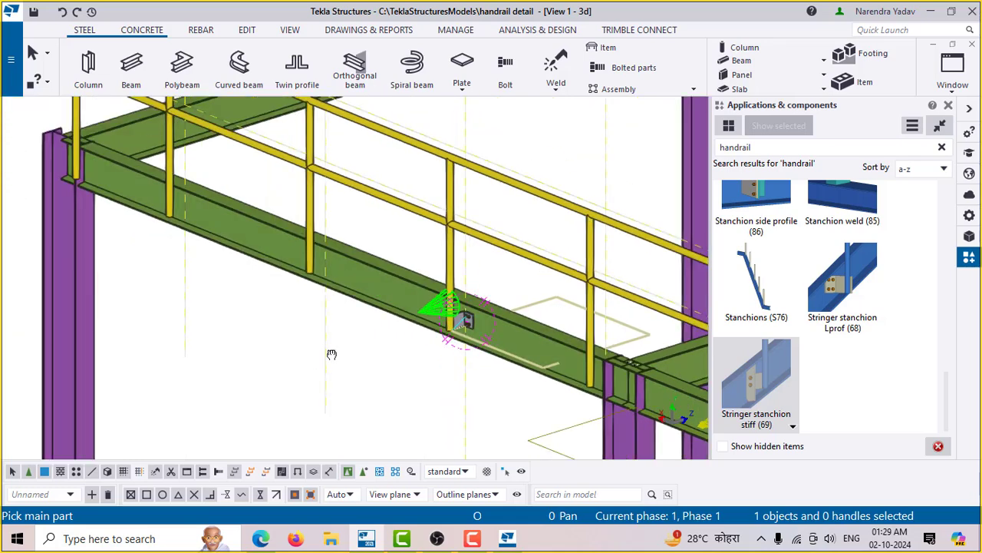
{"action": "middle_click_drag", "start_coordinate": [331, 353], "coordinate": [476, 391]}
{"action": "scroll", "coordinate": [459, 276], "scroll_direction": "up", "scroll_amount": 1}
{"action": "scroll", "coordinate": [459, 276], "scroll_direction": "up", "scroll_amount": 5}
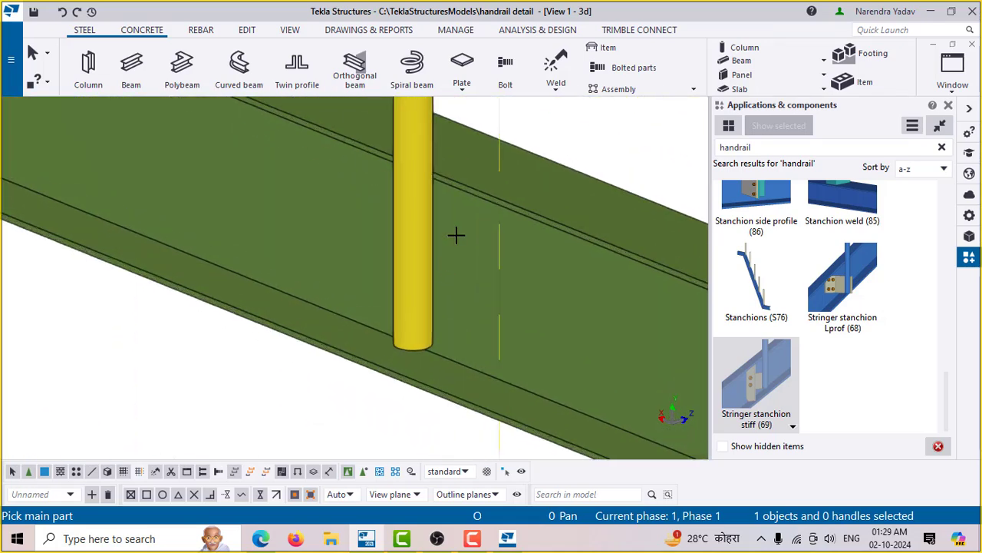
{"action": "left_click", "coordinate": [458, 255]}
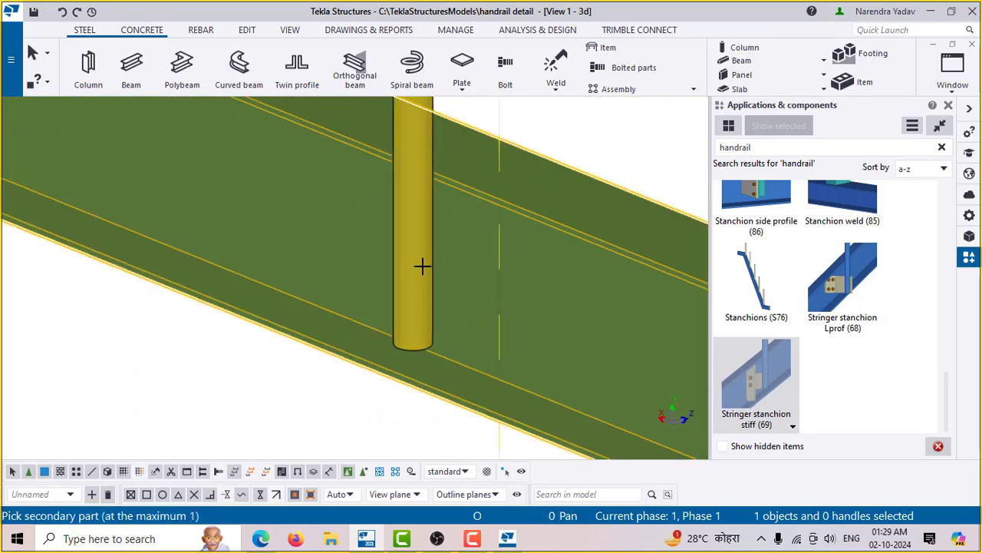
{"action": "left_click", "coordinate": [422, 265]}
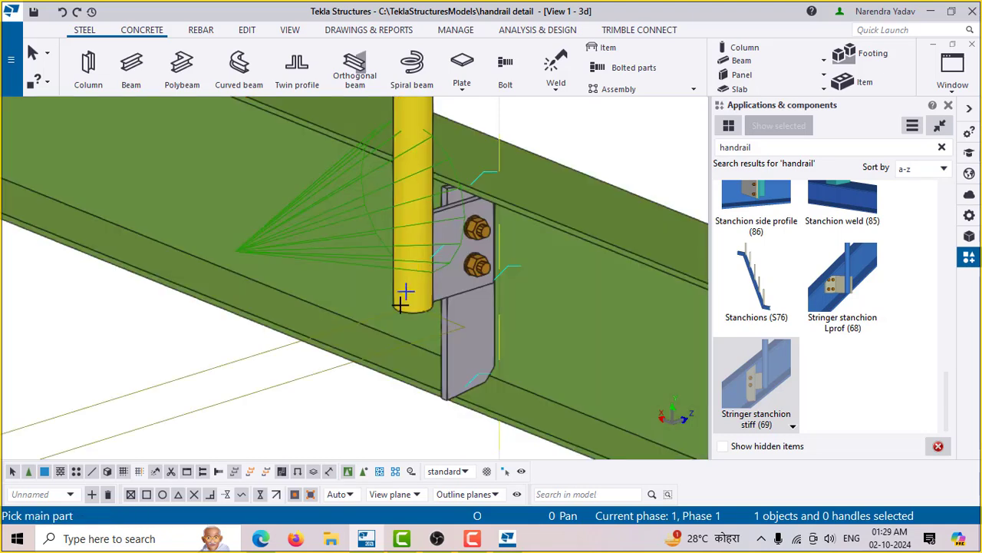
Step: Set the view's rotation centre on the stiffener connection's bolts and examine the joint from both sides of the plate
{"action": "scroll", "coordinate": [400, 305], "scroll_direction": "down", "scroll_amount": 2}
{"action": "right_click", "coordinate": [496, 186]}
{"action": "left_click", "coordinate": [504, 193]}
{"action": "left_click", "coordinate": [524, 205]}
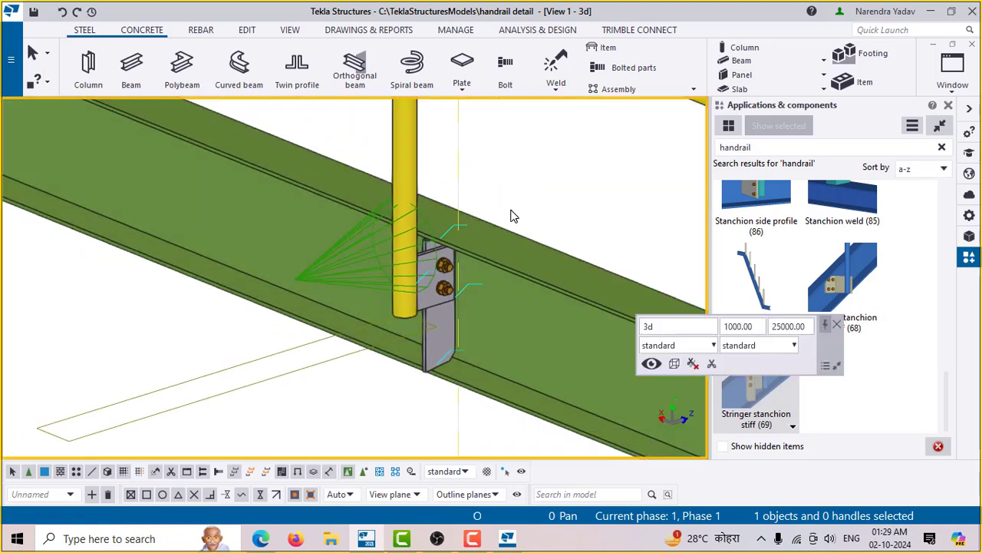
{"action": "key", "text": "v"}
{"action": "scroll", "coordinate": [449, 302], "scroll_direction": "up", "scroll_amount": 2}
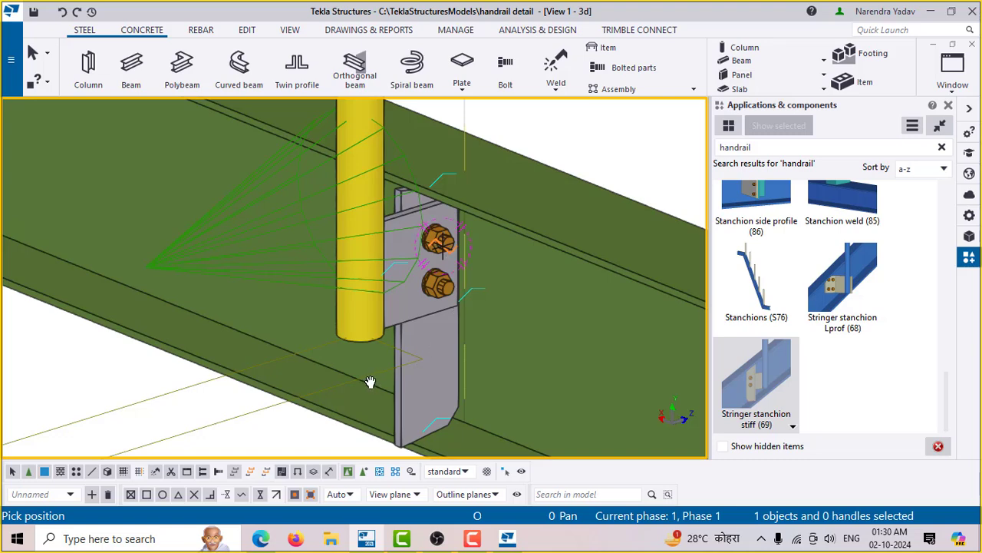
{"action": "middle_click_drag", "start_coordinate": [368, 381], "coordinate": [364, 300], "text": "ctrl"}
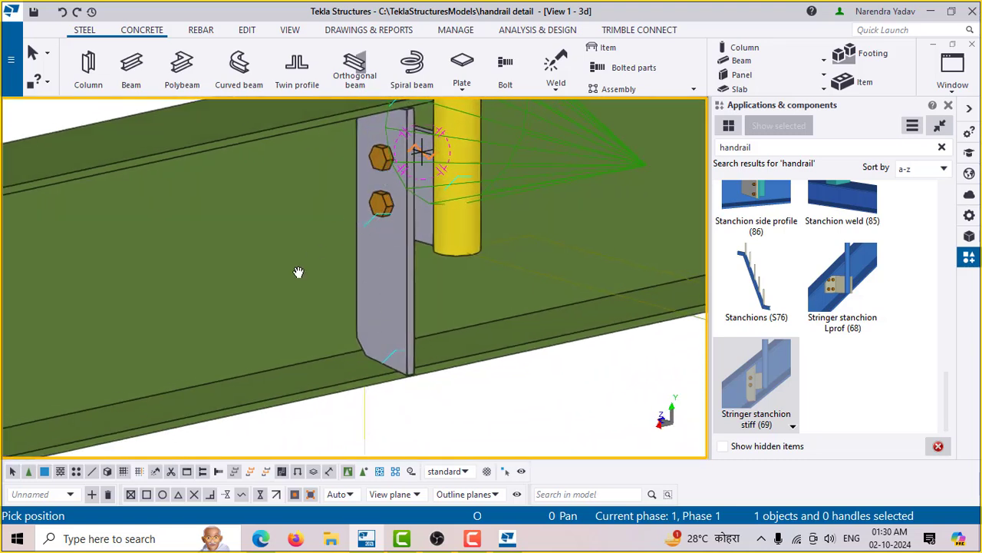
{"action": "middle_click_drag", "start_coordinate": [356, 241], "coordinate": [333, 310]}
{"action": "middle_click_drag", "start_coordinate": [488, 313], "coordinate": [423, 217], "text": "ctrl"}
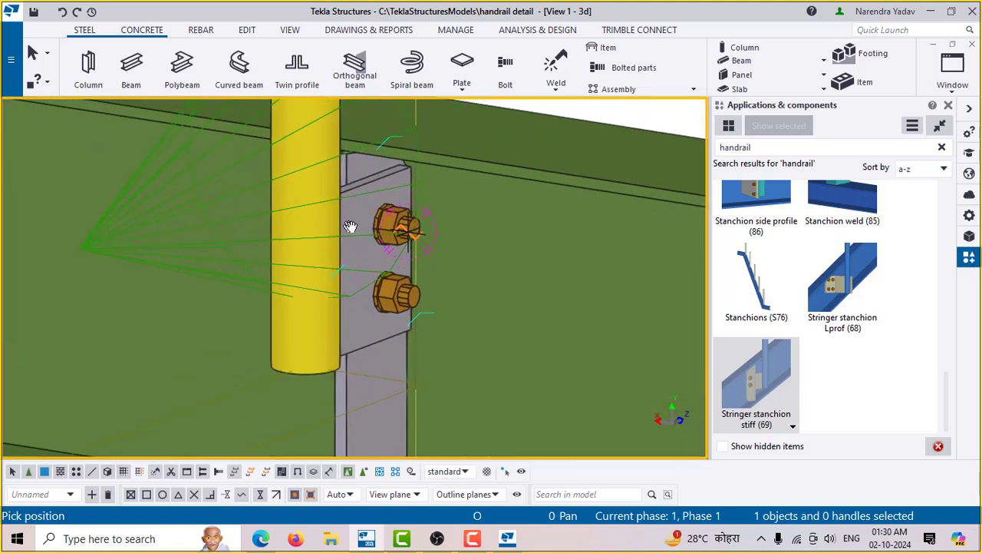
{"action": "middle_click_drag", "start_coordinate": [357, 269], "coordinate": [329, 264], "text": "ctrl"}
{"action": "right_click", "coordinate": [303, 187]}
{"action": "left_click", "coordinate": [304, 190]}
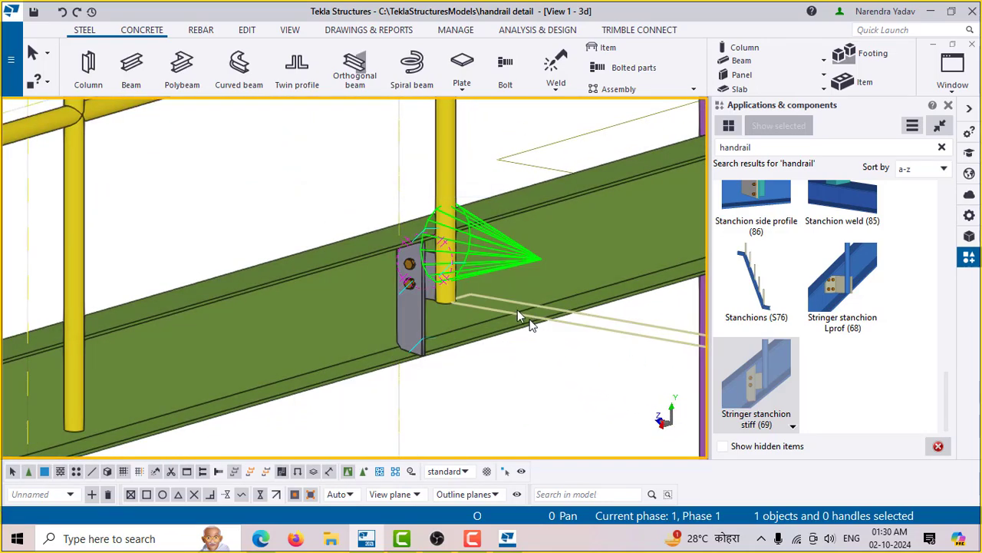
Step: Open the Stringer Stanchion Stiff (69) connection's properties and modify it with an upper vertical distance of 50 mm
{"action": "double_click", "coordinate": [502, 252]}
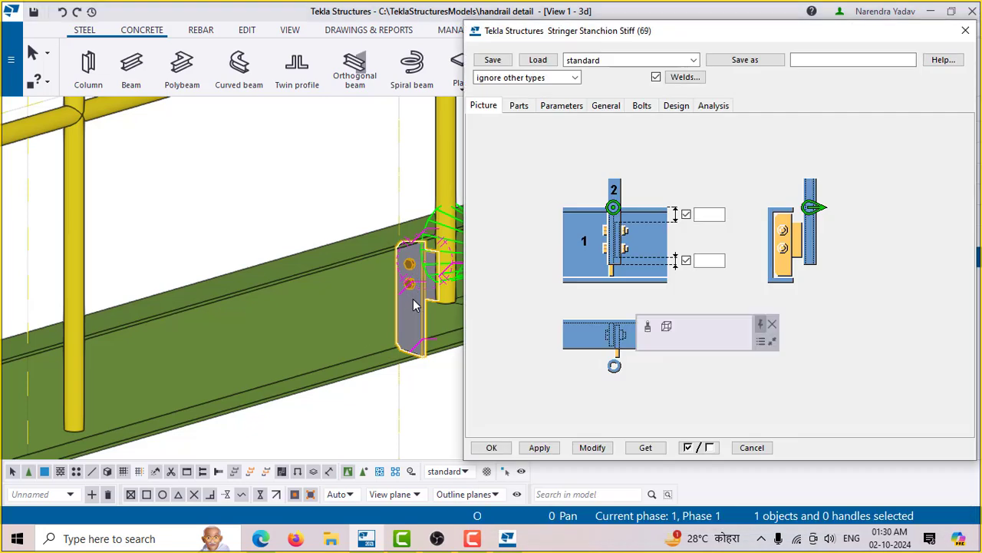
{"action": "middle_click_drag", "start_coordinate": [415, 305], "coordinate": [329, 314]}
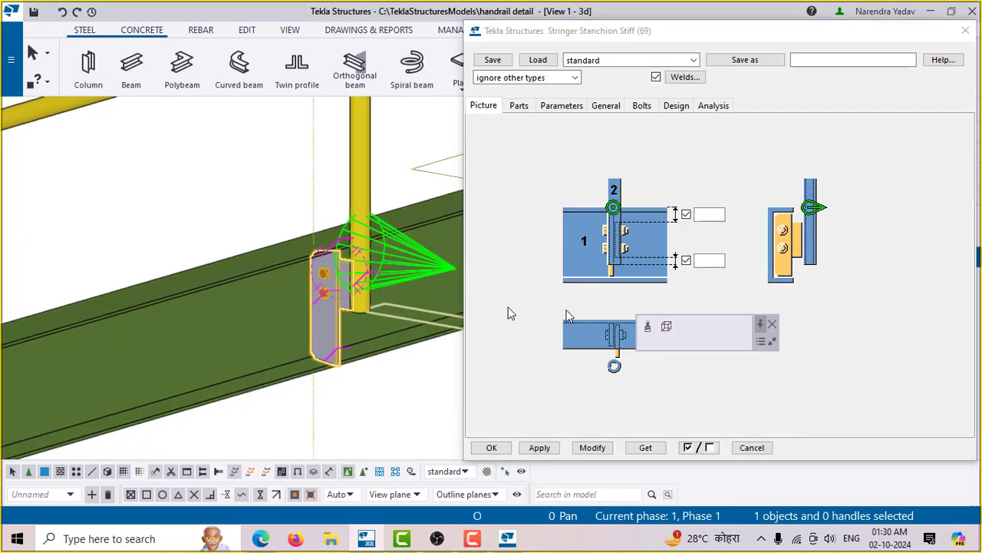
{"action": "left_click", "coordinate": [710, 214]}
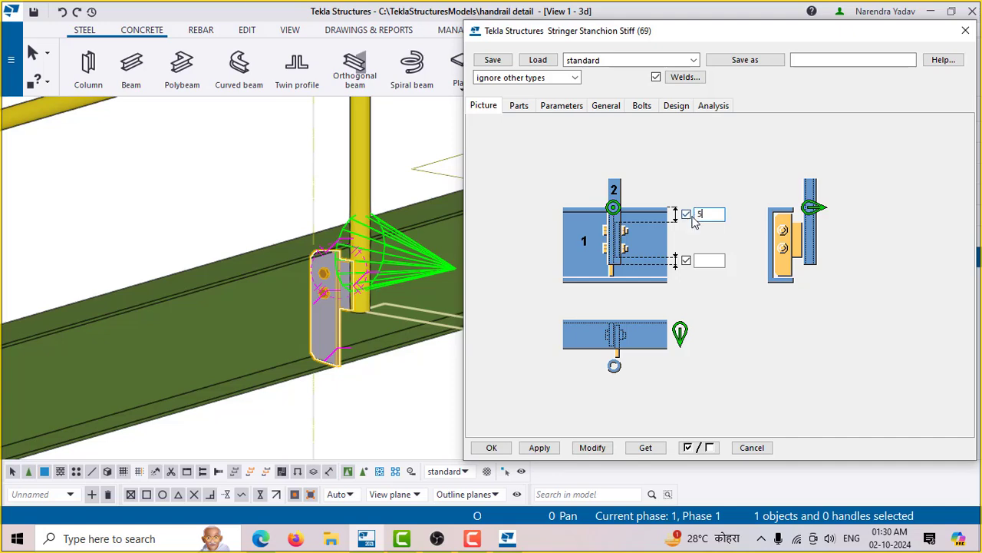
{"action": "type", "text": "0"}
{"action": "left_click", "coordinate": [592, 447]}
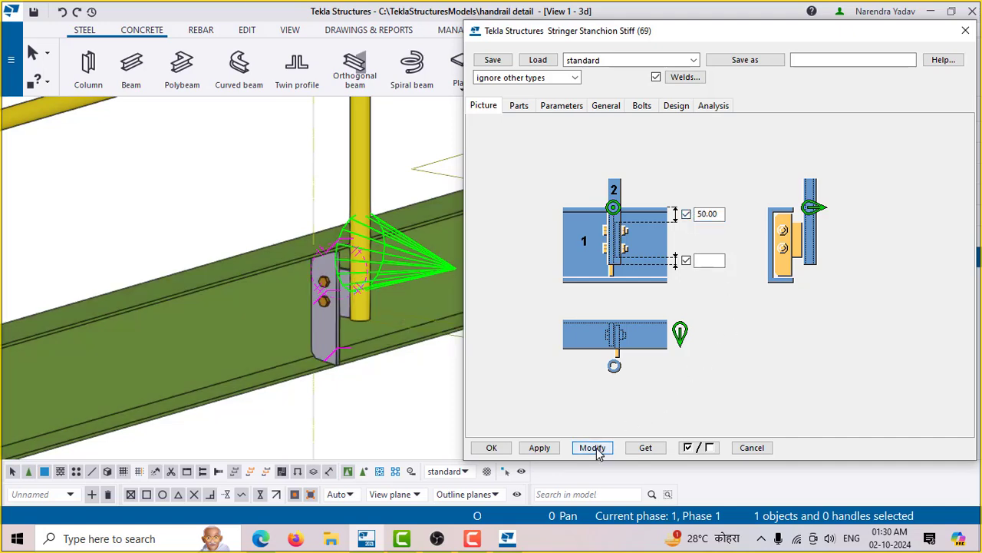
{"action": "scroll", "coordinate": [353, 284], "scroll_direction": "up", "scroll_amount": 4}
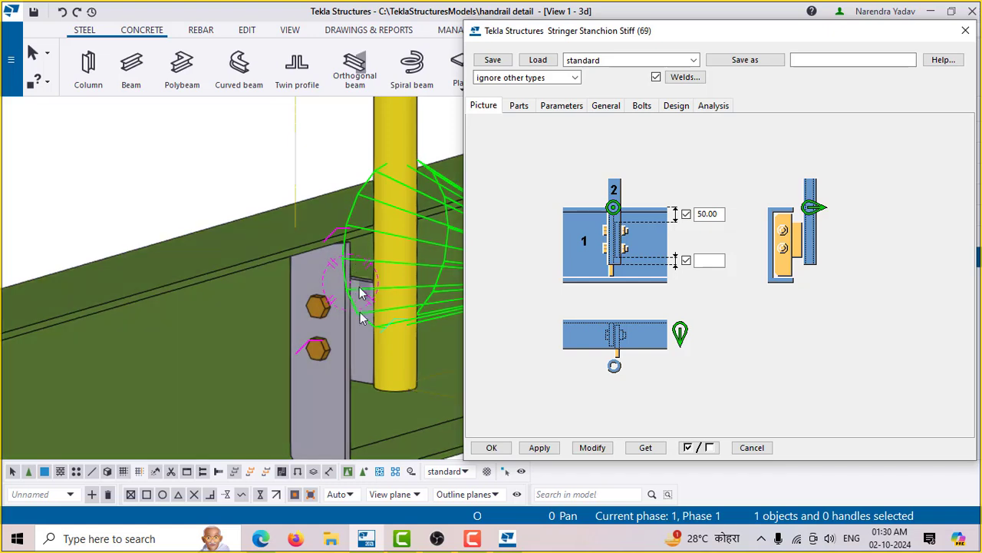
Step: Set the connection's upper vertical distance to 20 mm and modify the joint
{"action": "double_click", "coordinate": [719, 214]}
{"action": "type", "text": "20"}
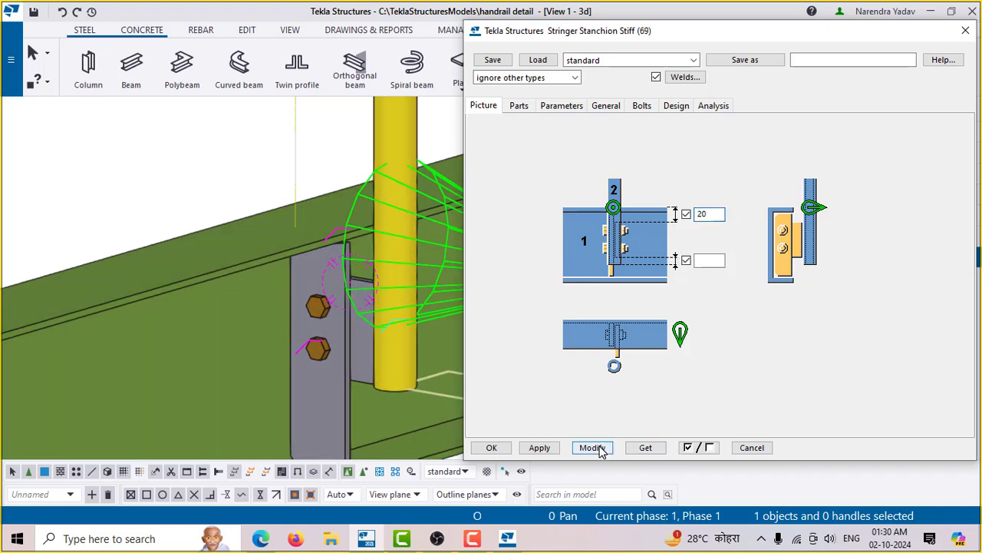
{"action": "left_click", "coordinate": [592, 447]}
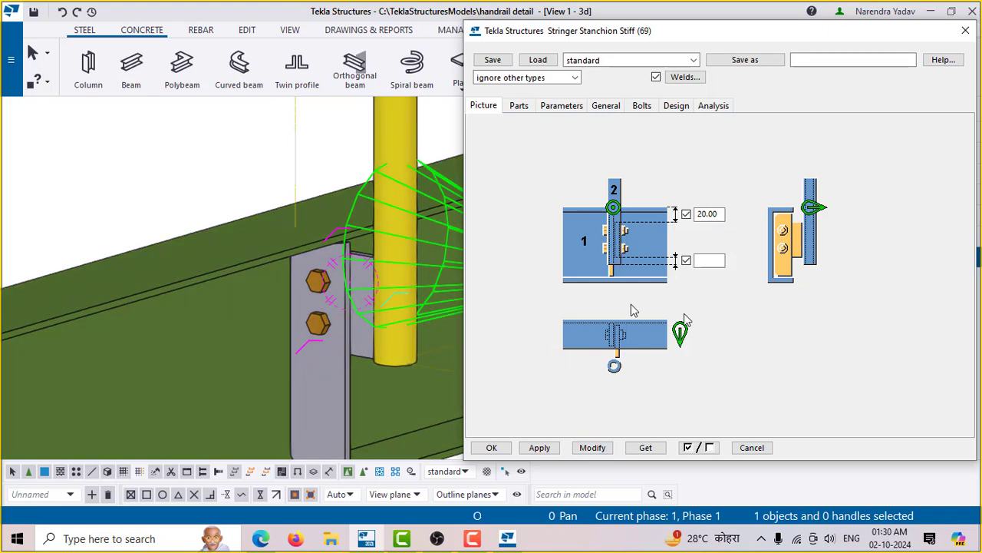
{"action": "left_click", "coordinate": [708, 261]}
Step: Set the stiffener thickness of the stanchion connection to 10 mm
{"action": "left_click", "coordinate": [519, 105]}
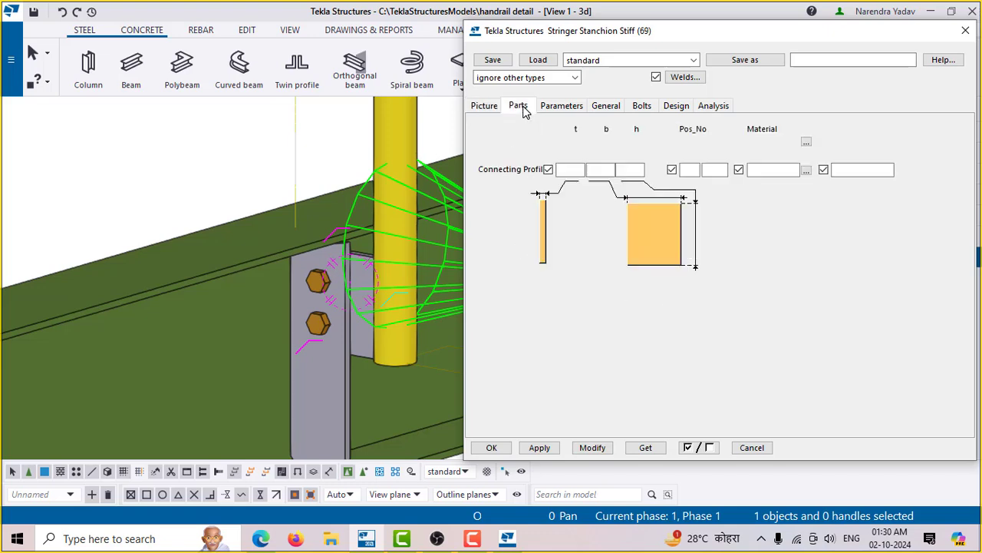
{"action": "left_click", "coordinate": [572, 140]}
{"action": "type", "text": "1"}
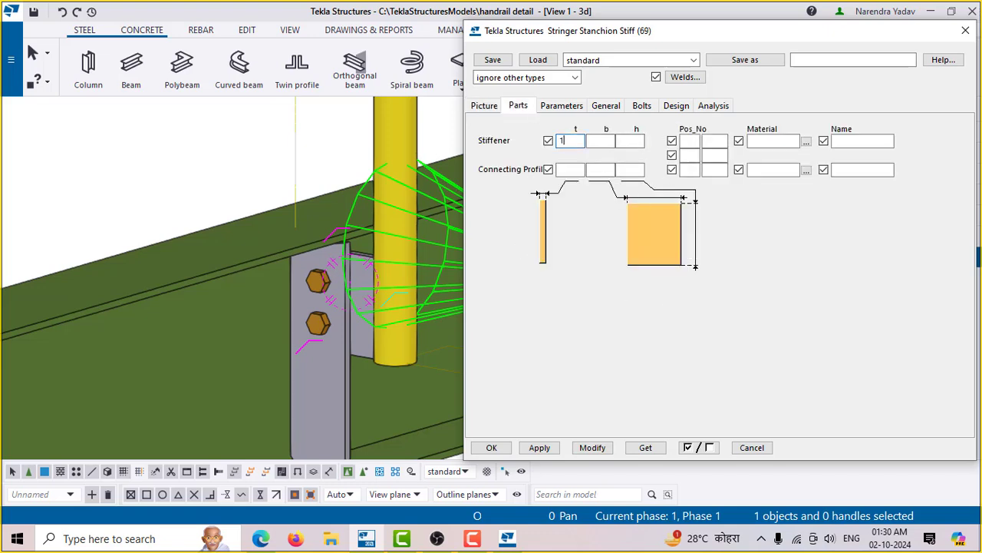
{"action": "type", "text": "0"}
{"action": "left_click", "coordinate": [601, 141]}
{"action": "left_click", "coordinate": [694, 141]}
Step: Set the connecting profile's thickness to 8 mm and modify the joint with the new plate thicknesses
{"action": "left_click", "coordinate": [578, 169]}
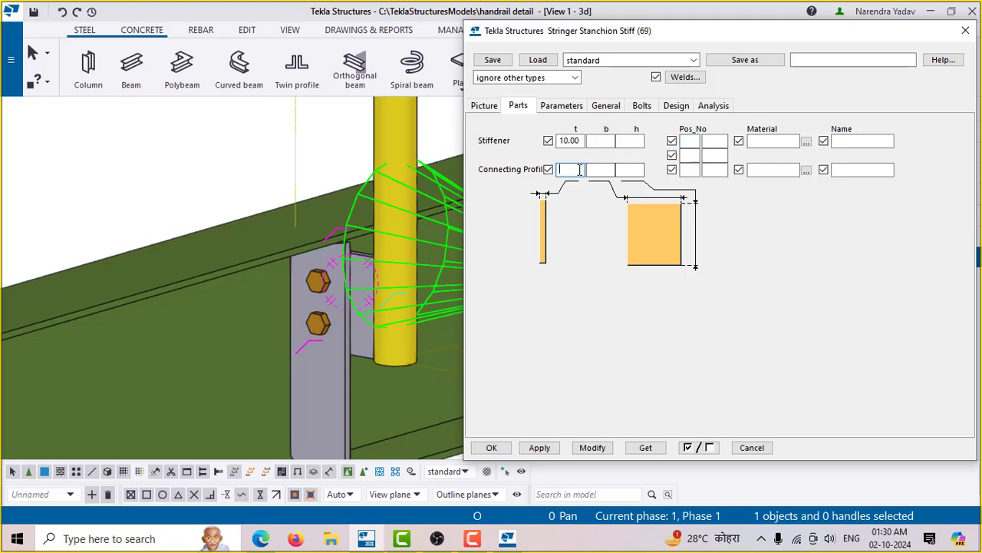
{"action": "middle_click_drag", "start_coordinate": [358, 368], "coordinate": [259, 227]}
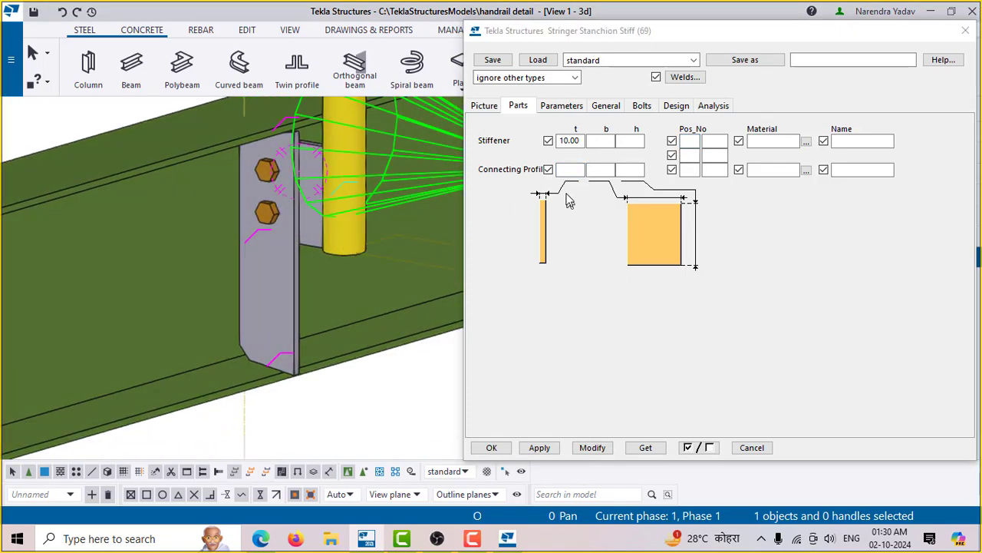
{"action": "left_click", "coordinate": [579, 170]}
{"action": "type", "text": "8"}
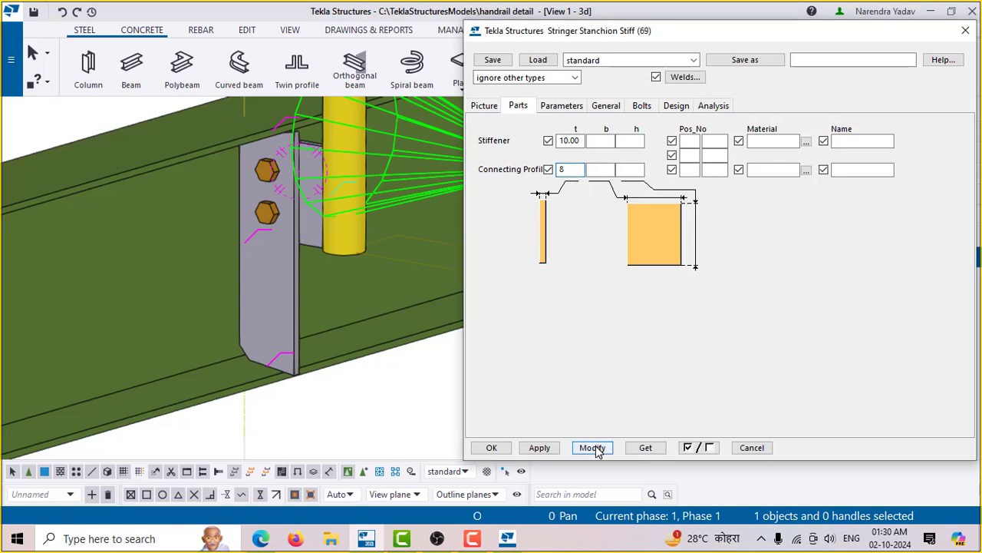
{"action": "left_click", "coordinate": [593, 447]}
{"action": "scroll", "coordinate": [231, 158], "scroll_direction": "up", "scroll_amount": 2}
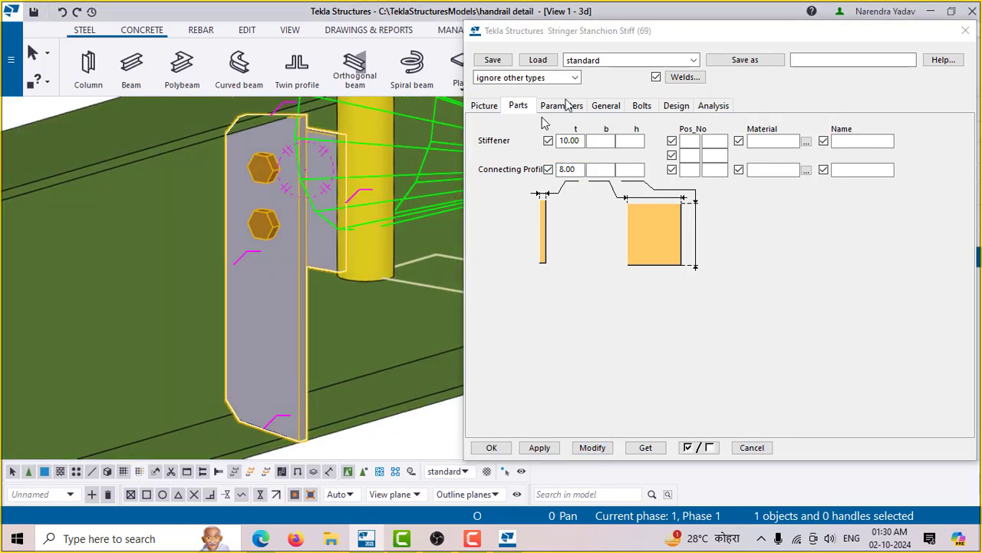
Step: Check the connection's stiffener chamfer and placement parameters and its general settings
{"action": "left_click", "coordinate": [551, 107]}
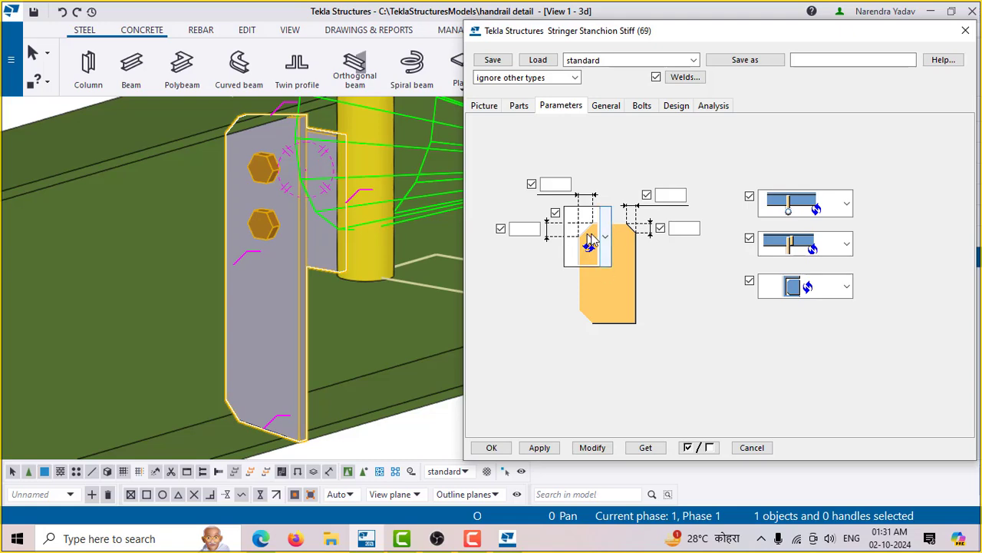
{"action": "scroll", "coordinate": [307, 292], "scroll_direction": "down", "scroll_amount": 3}
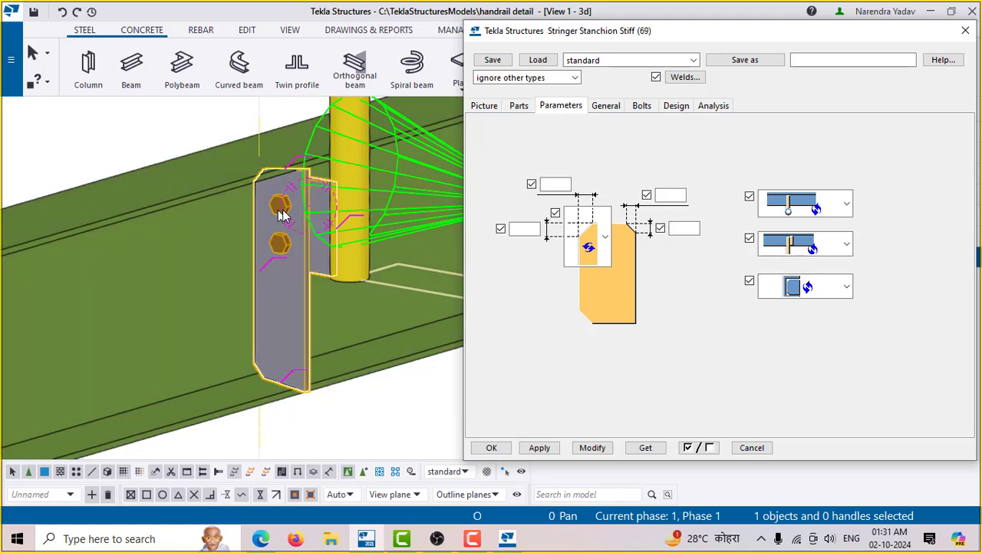
{"action": "left_click", "coordinate": [614, 105]}
Step: Set the connection's bolts to standard 4.6XOX and size 12
{"action": "left_click", "coordinate": [641, 106]}
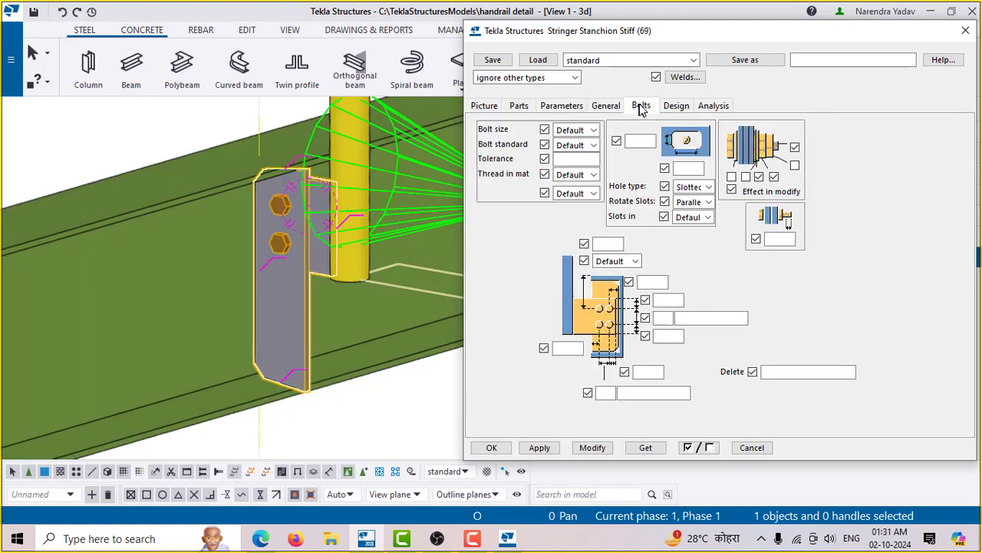
{"action": "left_click", "coordinate": [593, 144]}
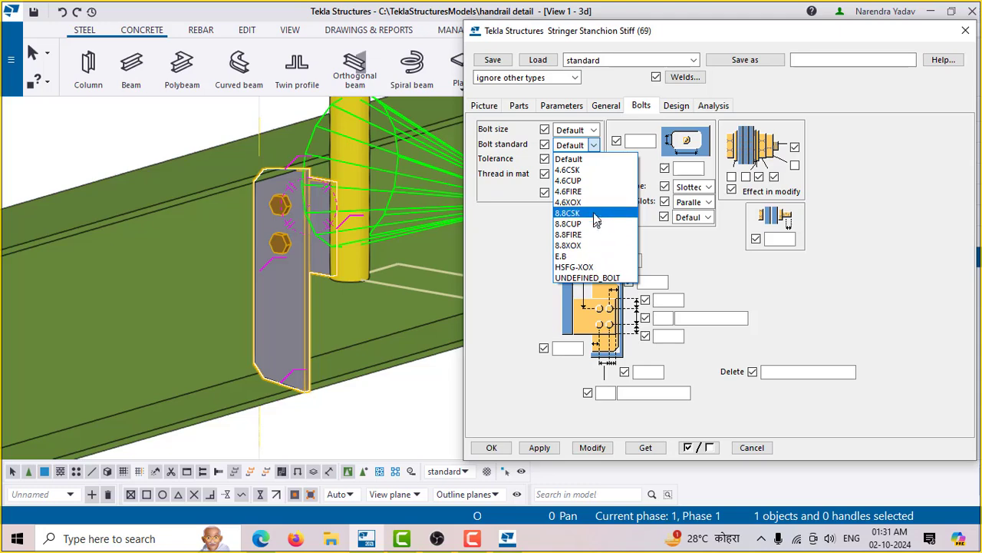
{"action": "left_click", "coordinate": [597, 213]}
{"action": "left_click", "coordinate": [594, 130]}
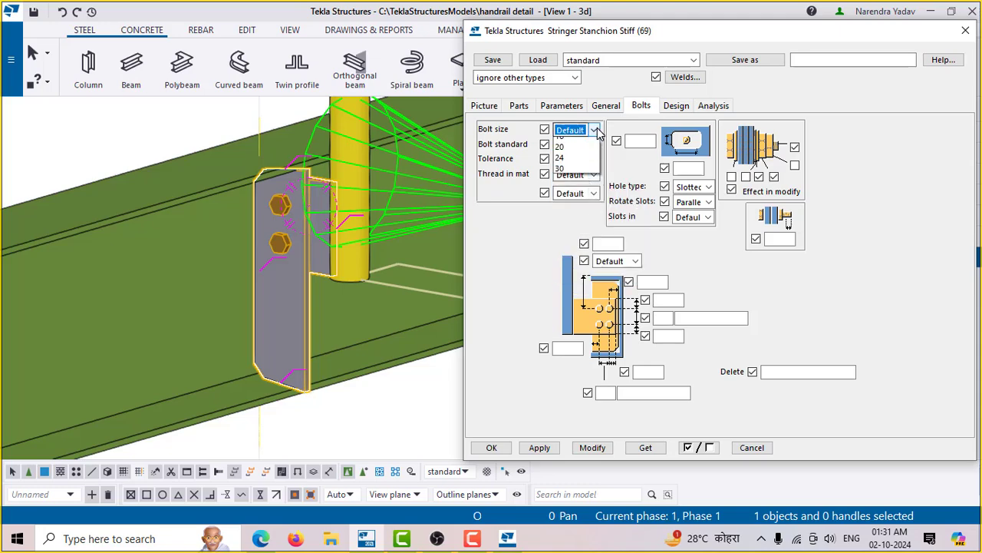
{"action": "left_click", "coordinate": [569, 165]}
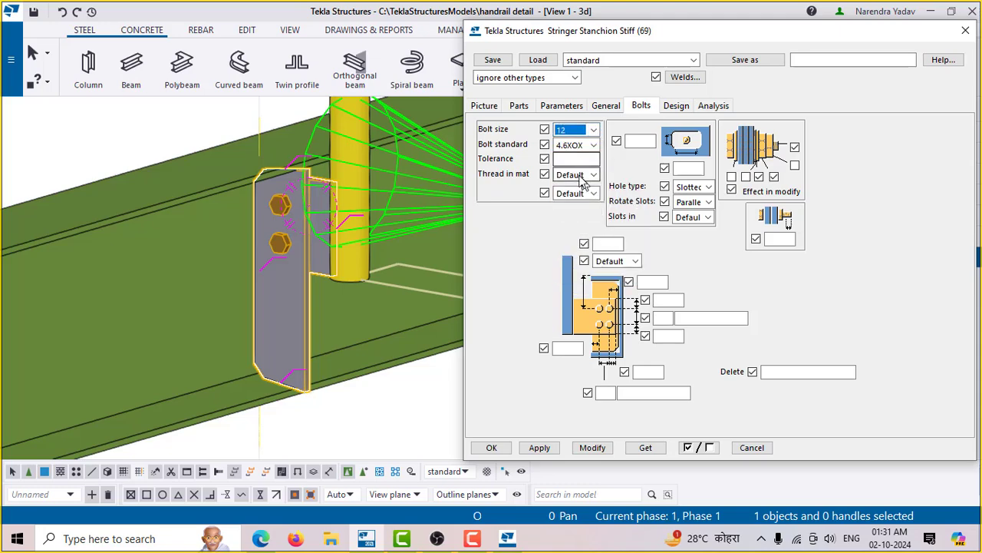
Step: Set the bolt tolerance to 1.5 mm, thread in material to Yes and the bolt assembly type to Site
{"action": "left_click", "coordinate": [572, 159]}
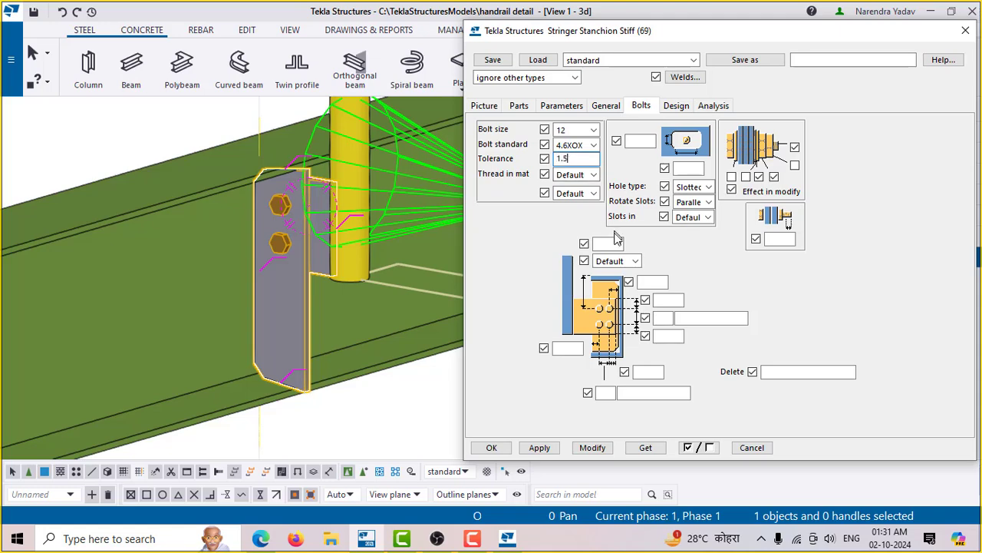
{"action": "type", "text": "1.5"}
{"action": "left_click", "coordinate": [593, 174]}
{"action": "left_click", "coordinate": [570, 206]}
{"action": "left_click", "coordinate": [593, 193]}
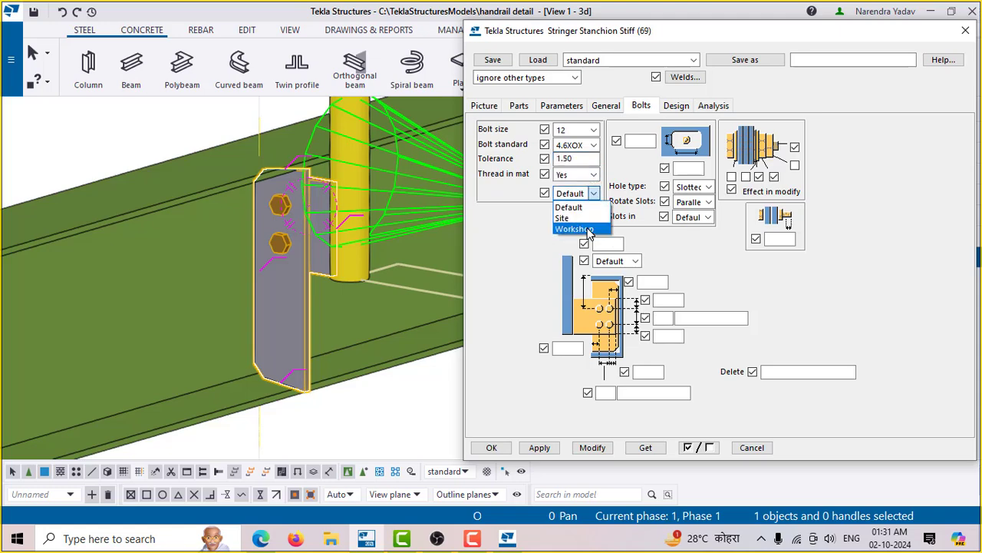
{"action": "left_click", "coordinate": [568, 218]}
Step: Set the horizontal bolt count to 2 with 90 mm spacing and modify the connection
{"action": "left_click", "coordinate": [664, 317]}
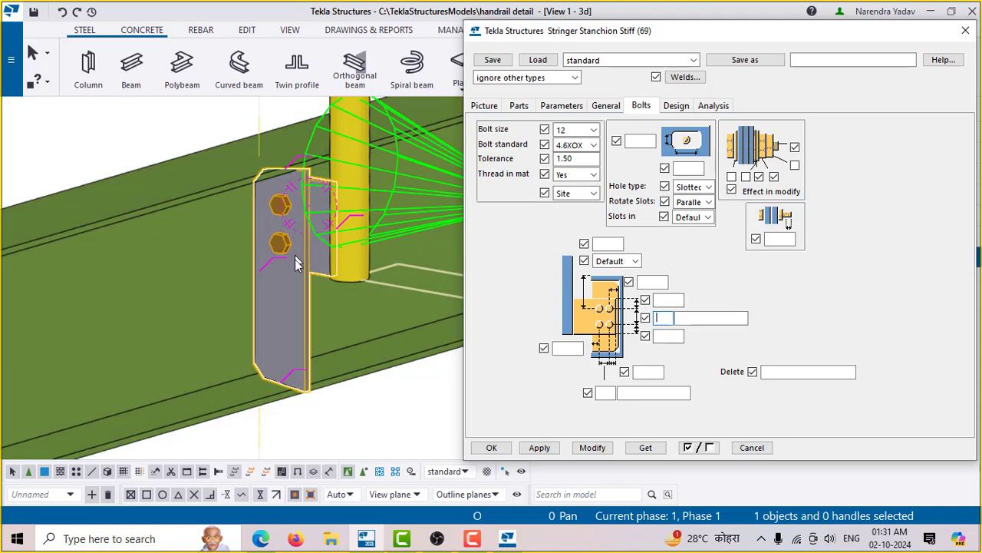
{"action": "left_click", "coordinate": [606, 393]}
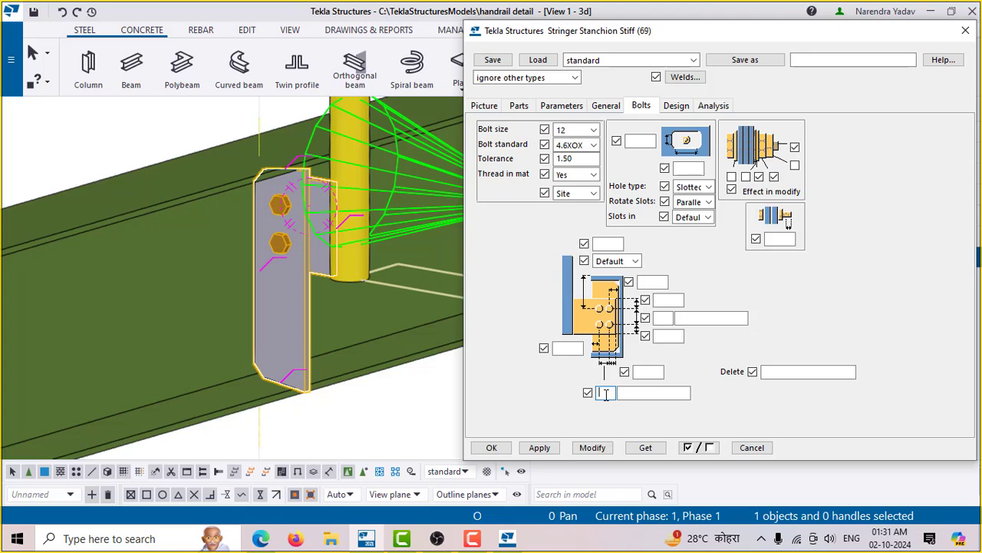
{"action": "type", "text": "2"}
{"action": "left_click", "coordinate": [651, 394]}
{"action": "type", "text": "90"}
{"action": "left_click", "coordinate": [592, 447]}
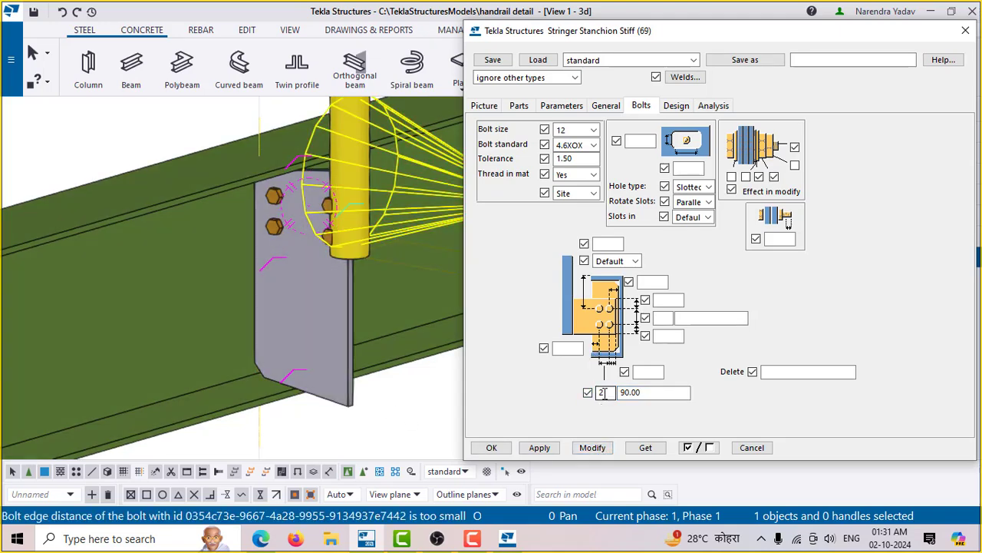
Step: Set the horizontal bolt count to 1 and the vertical count to 2 with 80 mm spacing, and modify the connection
{"action": "type", "text": "1"}
{"action": "left_click", "coordinate": [664, 319]}
{"action": "type", "text": "2"}
{"action": "left_click", "coordinate": [717, 317]}
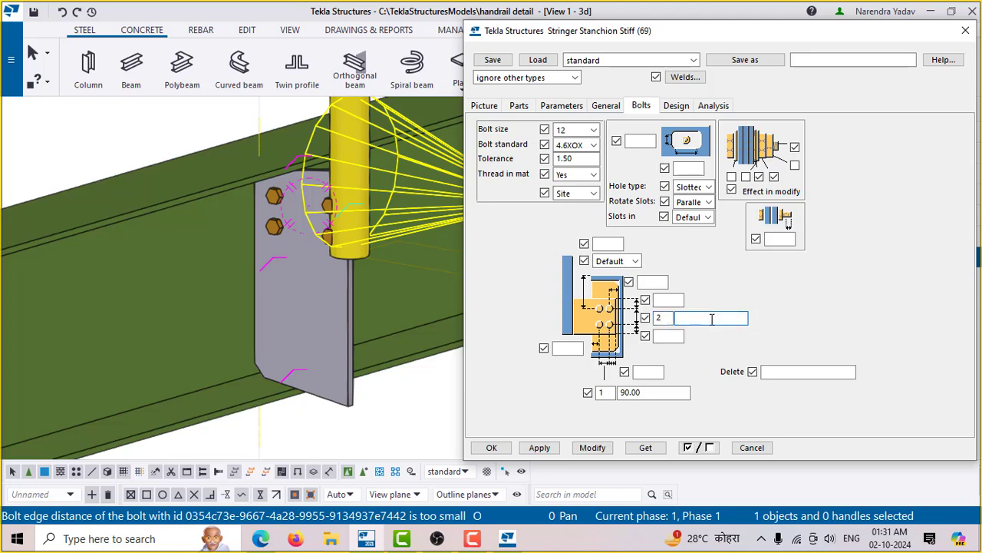
{"action": "left_click", "coordinate": [592, 447]}
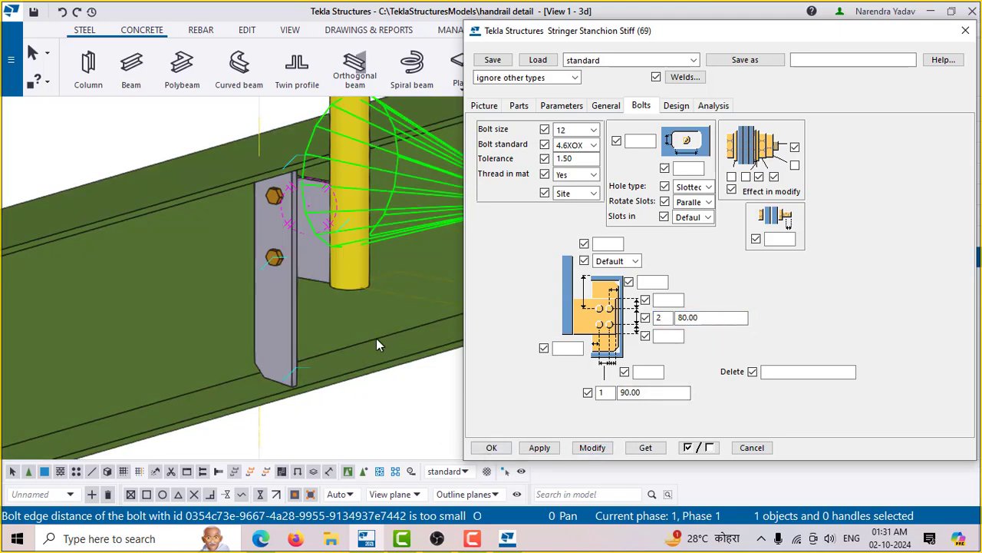
Step: Check the modified joint from the nut side, accept the connection's properties and view the whole handrail
{"action": "middle_click_drag", "start_coordinate": [407, 365], "coordinate": [367, 376], "text": "ctrl"}
{"action": "left_click", "coordinate": [540, 448]}
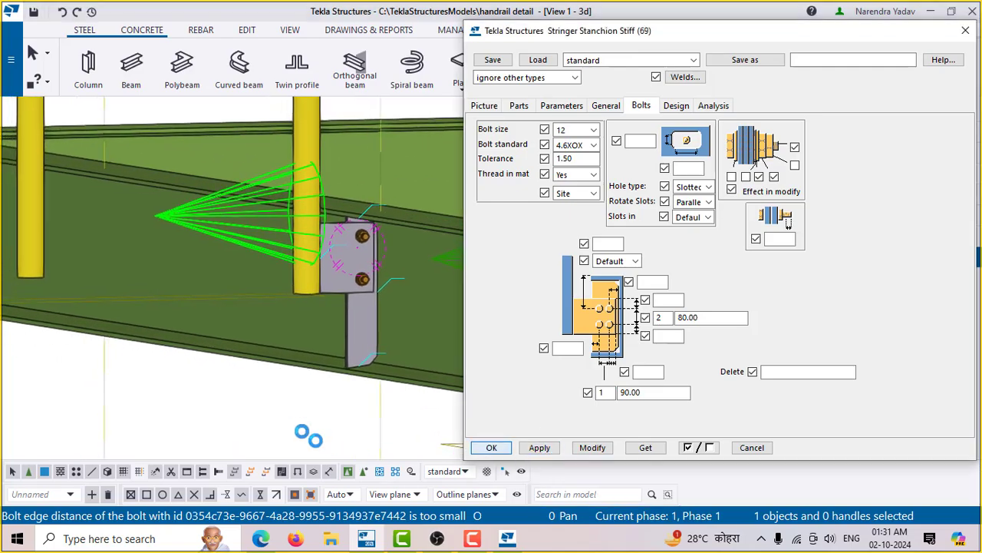
{"action": "left_click", "coordinate": [491, 448]}
{"action": "scroll", "coordinate": [274, 269], "scroll_direction": "down", "scroll_amount": 6}
{"action": "middle_click_drag", "start_coordinate": [324, 301], "coordinate": [460, 379], "text": "ctrl"}
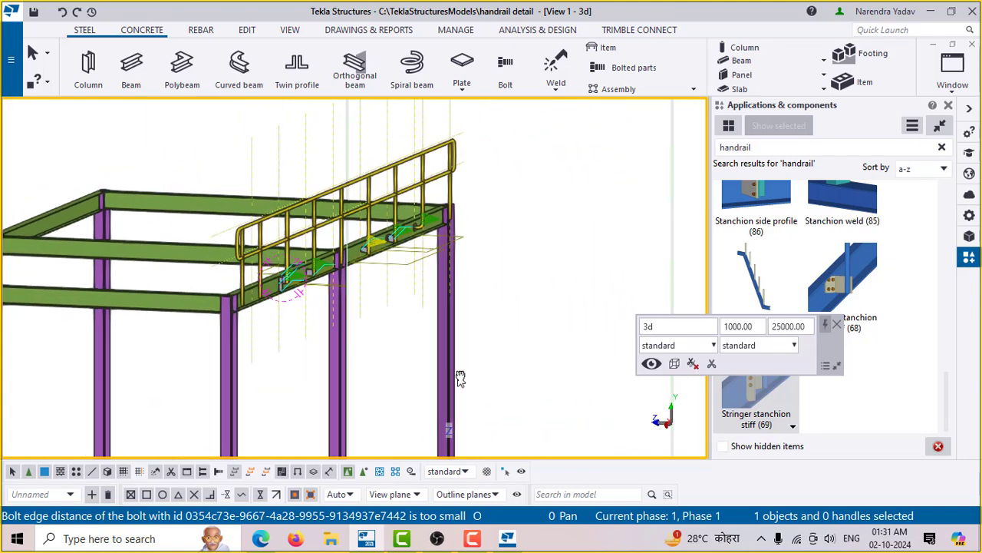